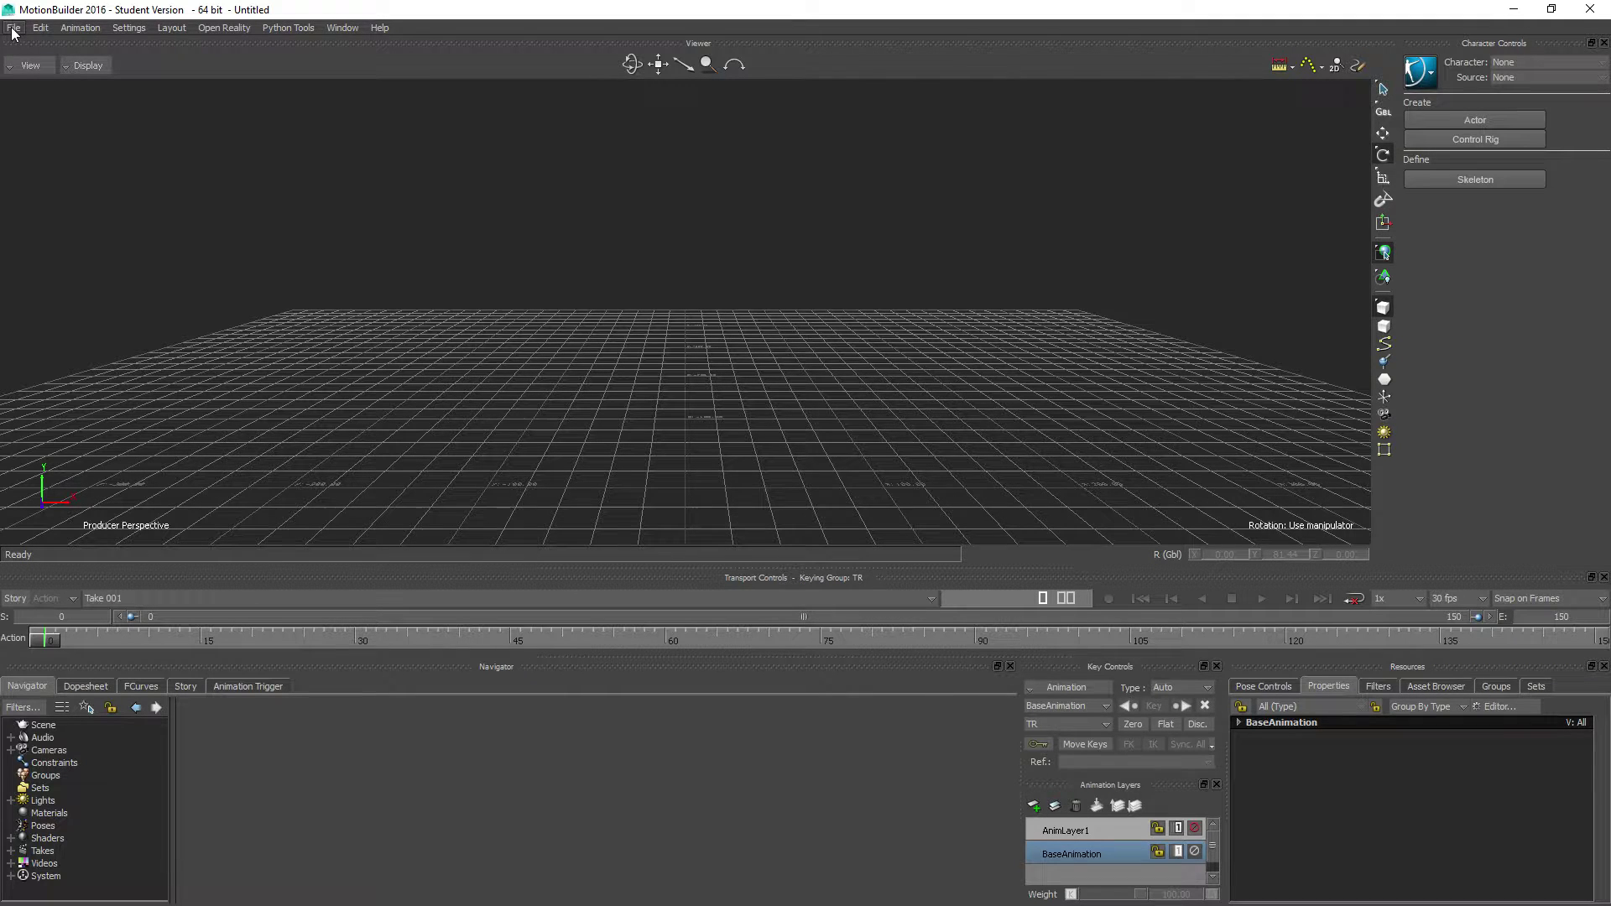
Open SK_Mannequin.FBX from the walk practice folder to reach its Open Options
click(13, 28)
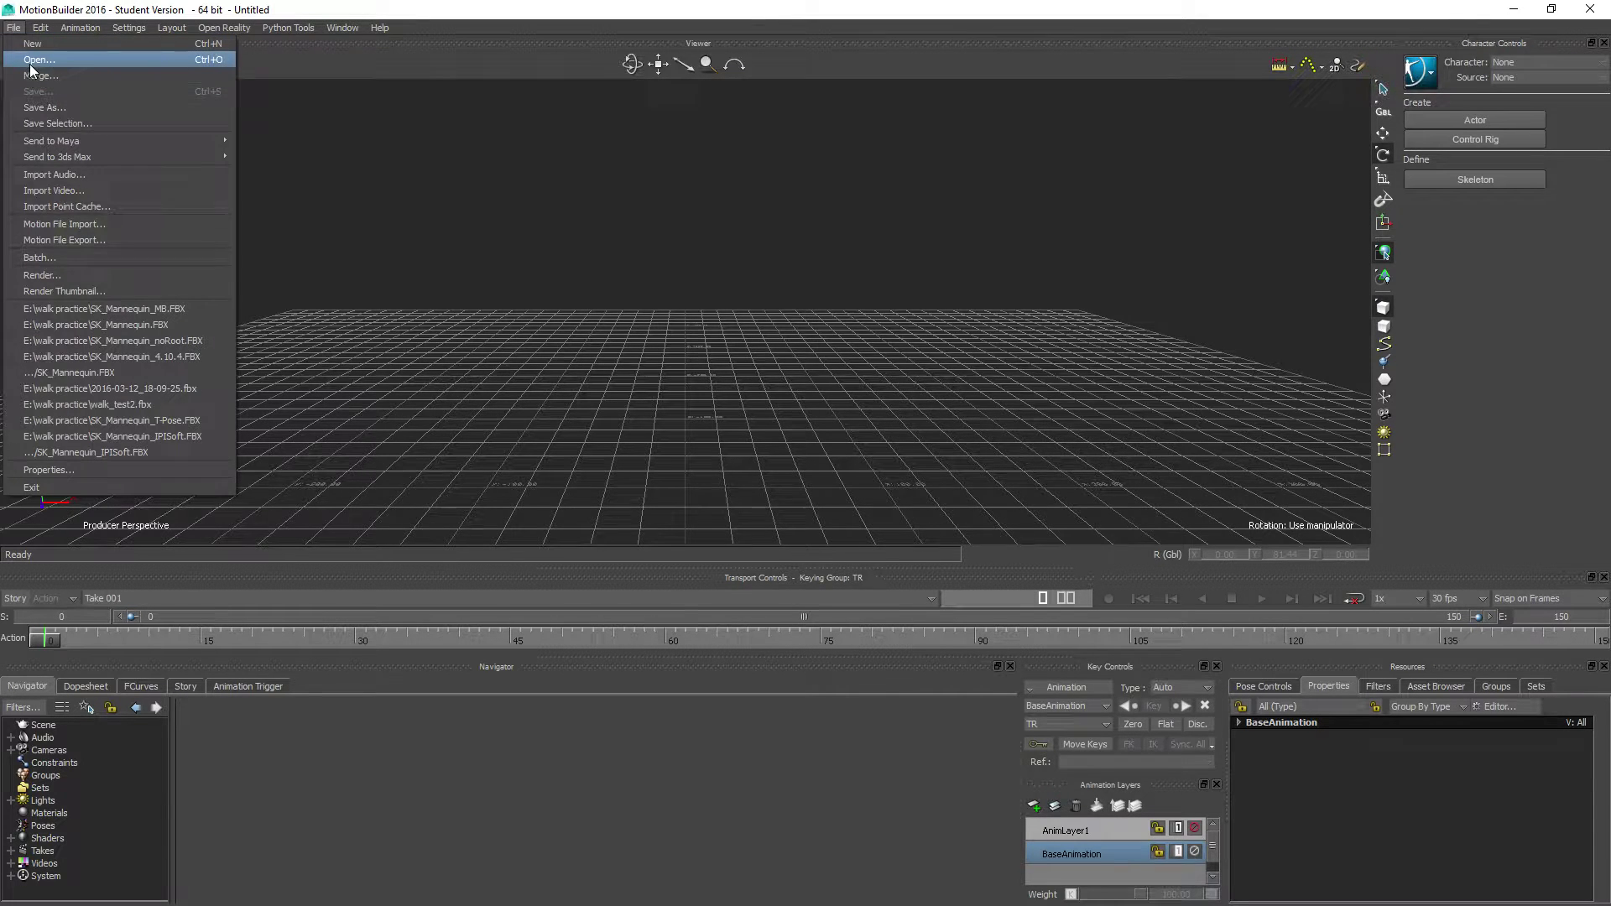
click(32, 60)
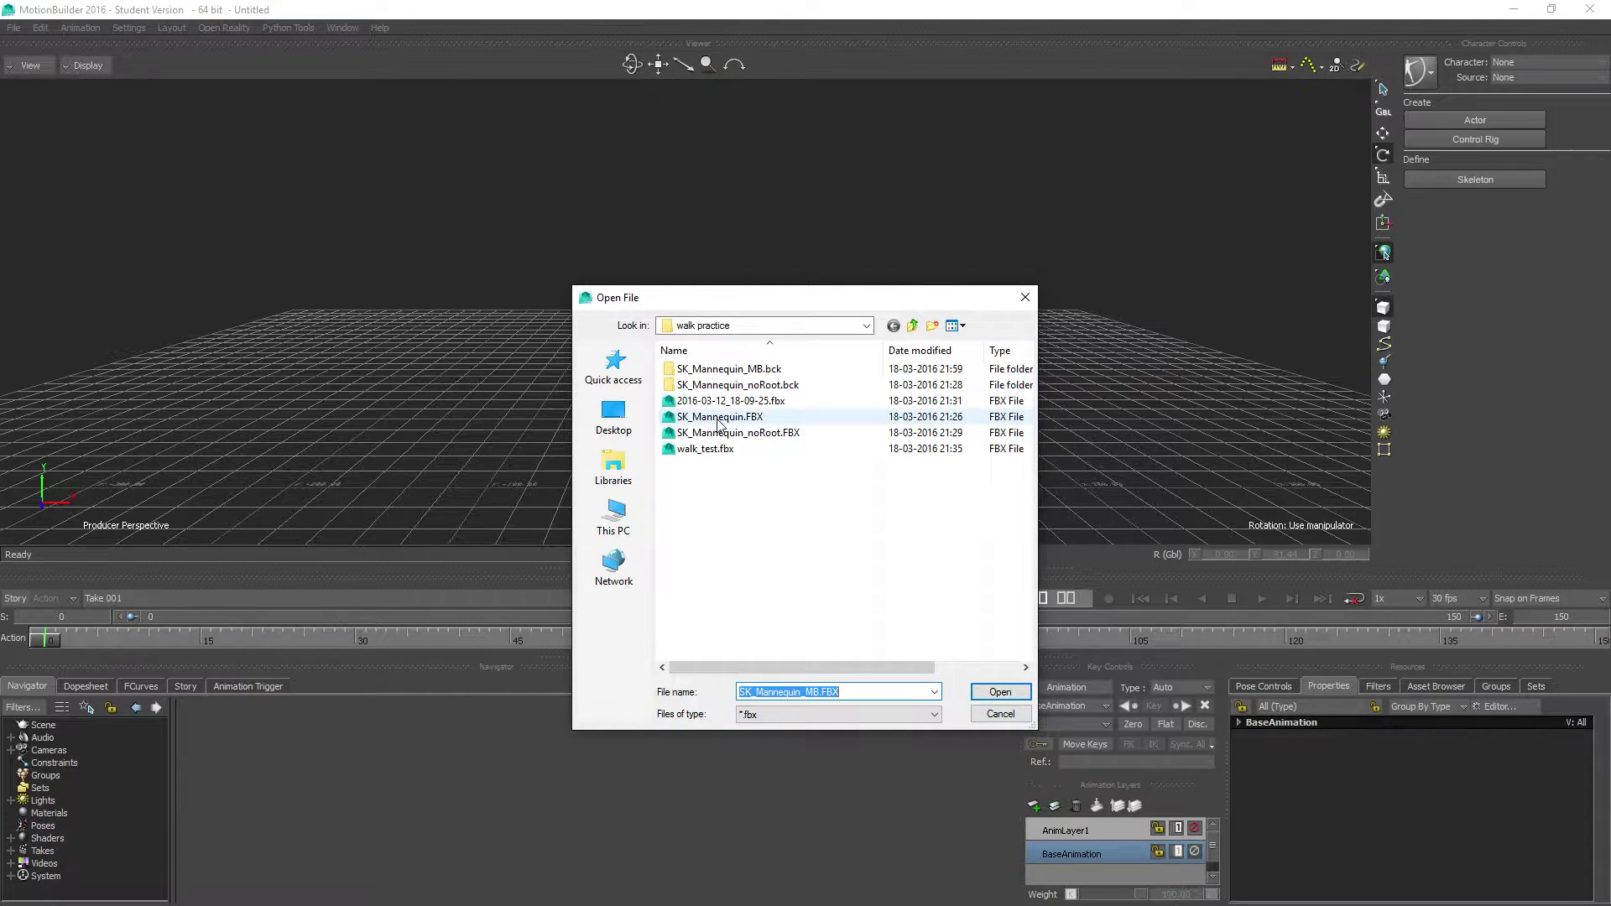
click(719, 424)
double_click(719, 417)
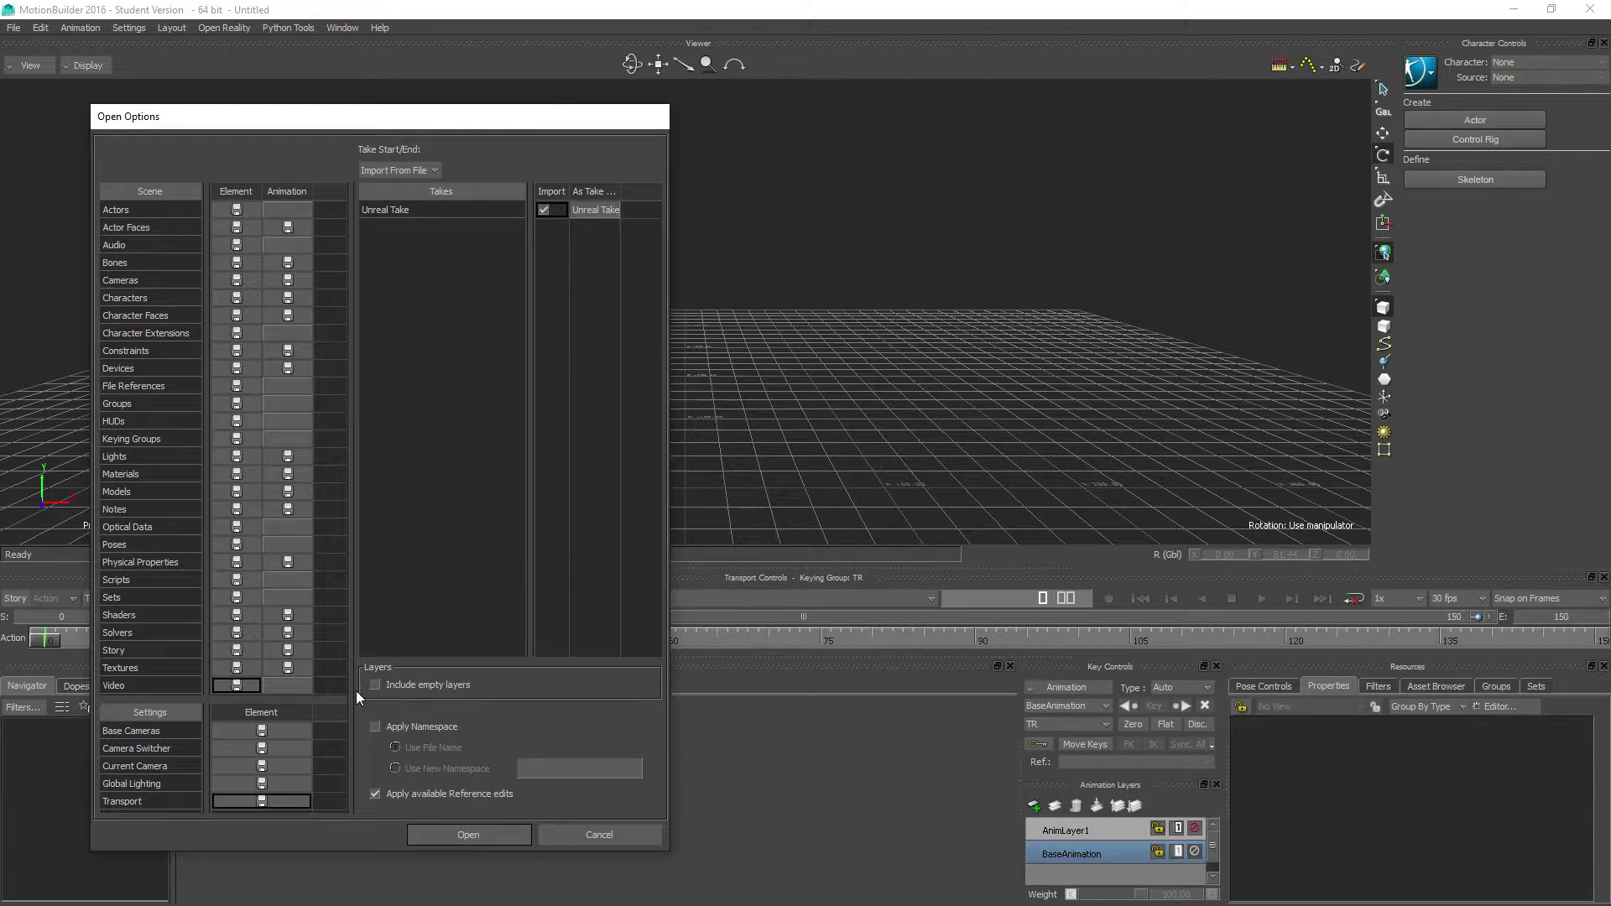
Load the mannequin with the Unreal Take and expand Scene > SK_Mannequin > root in the Navigator
click(468, 835)
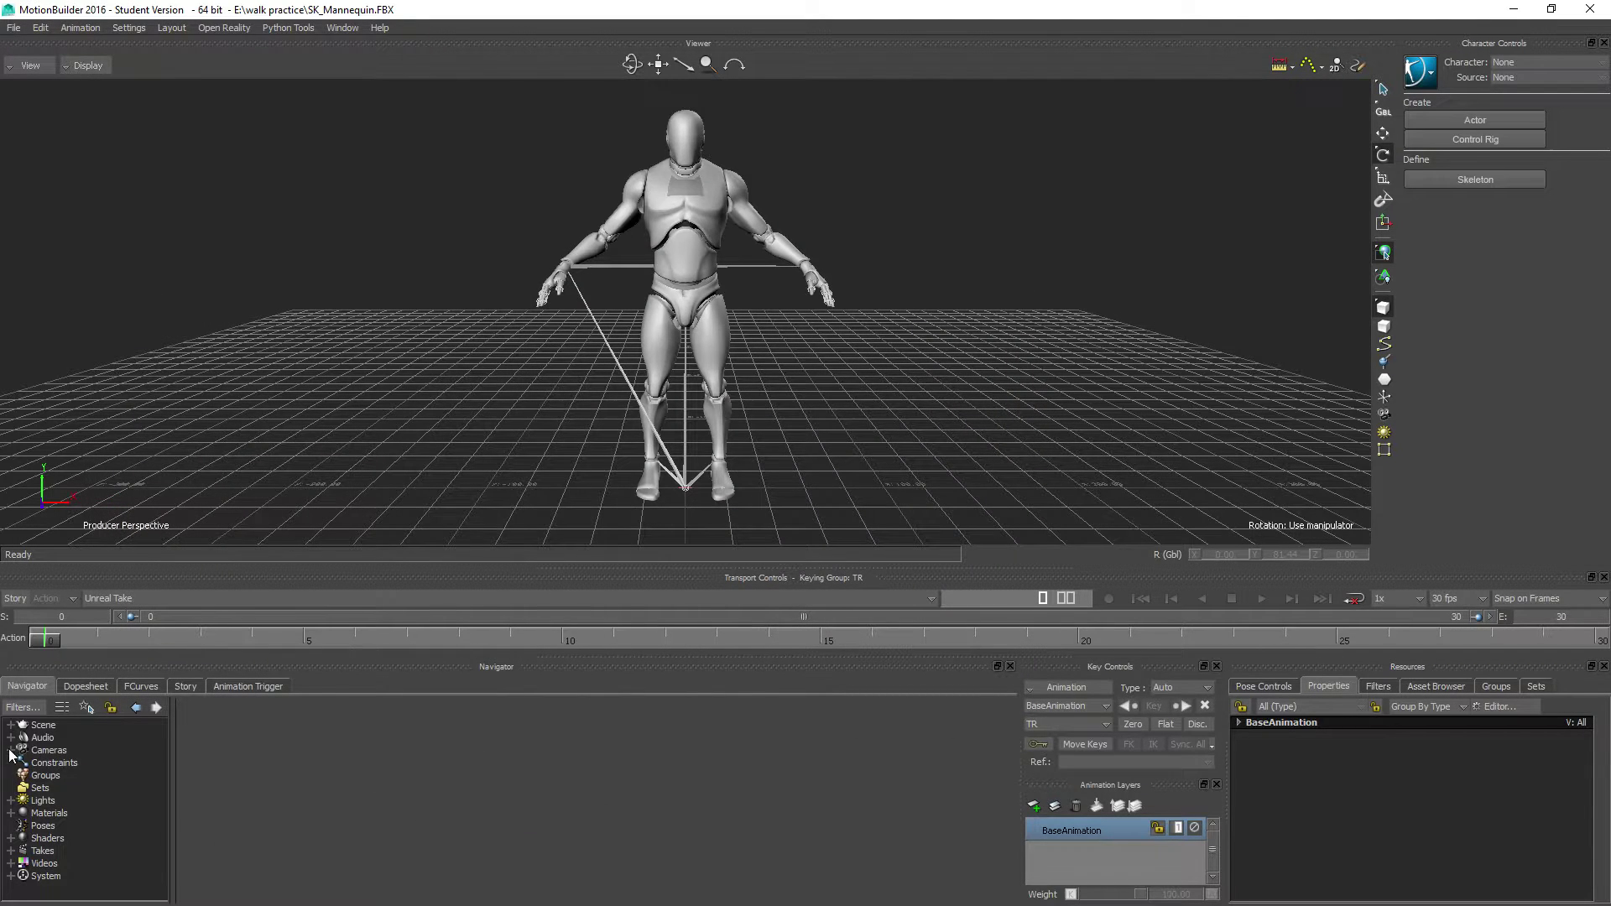
click(11, 726)
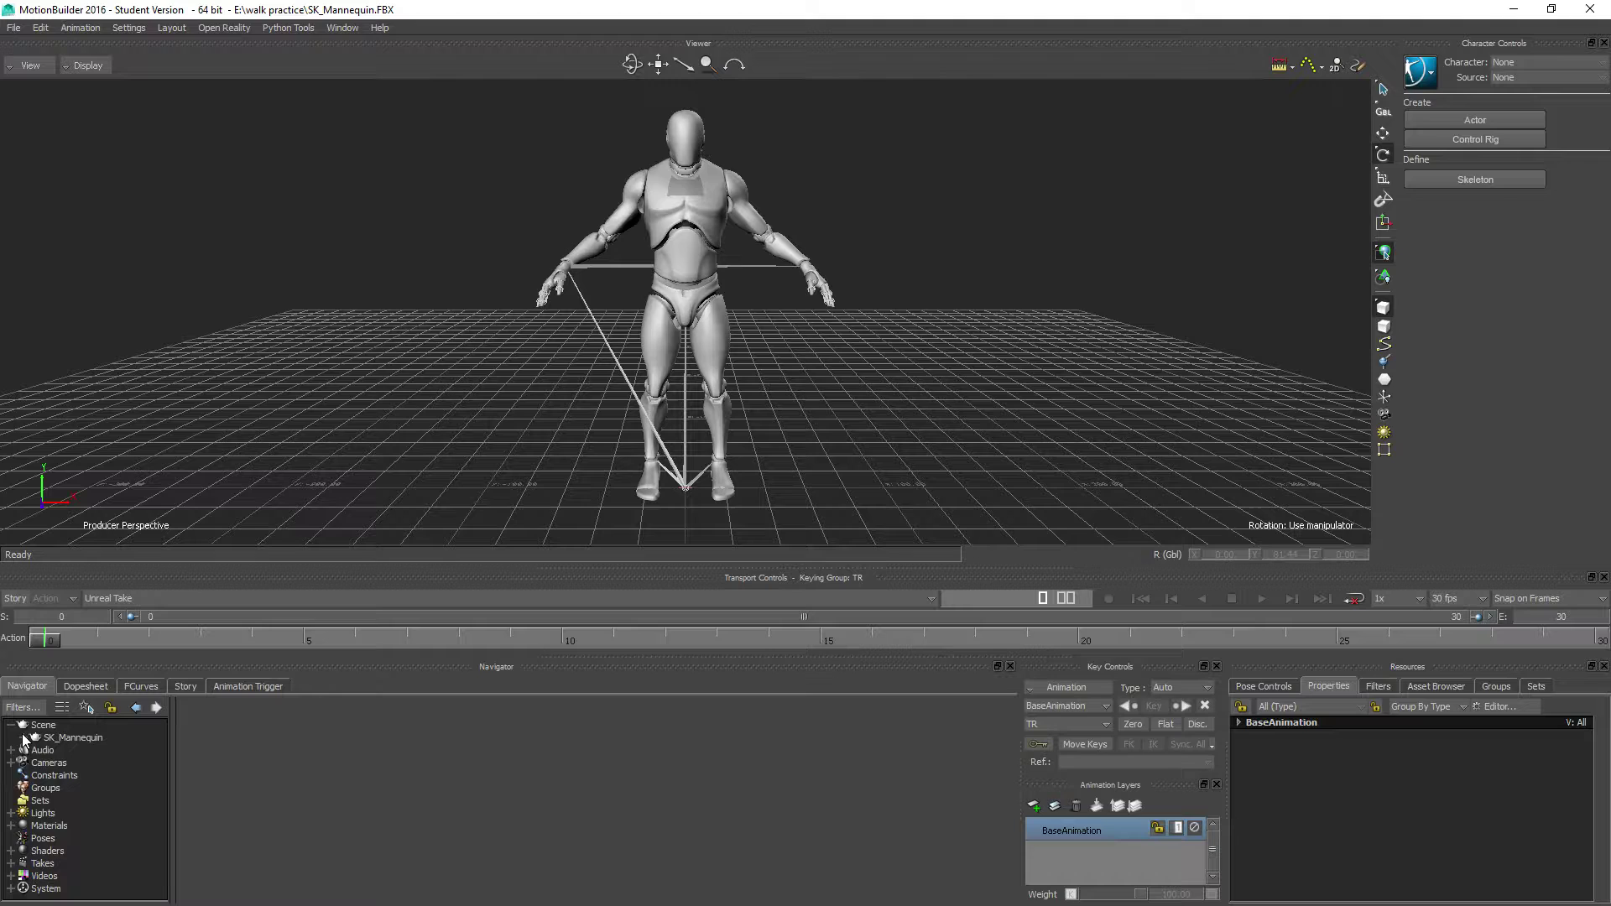
click(23, 738)
click(36, 750)
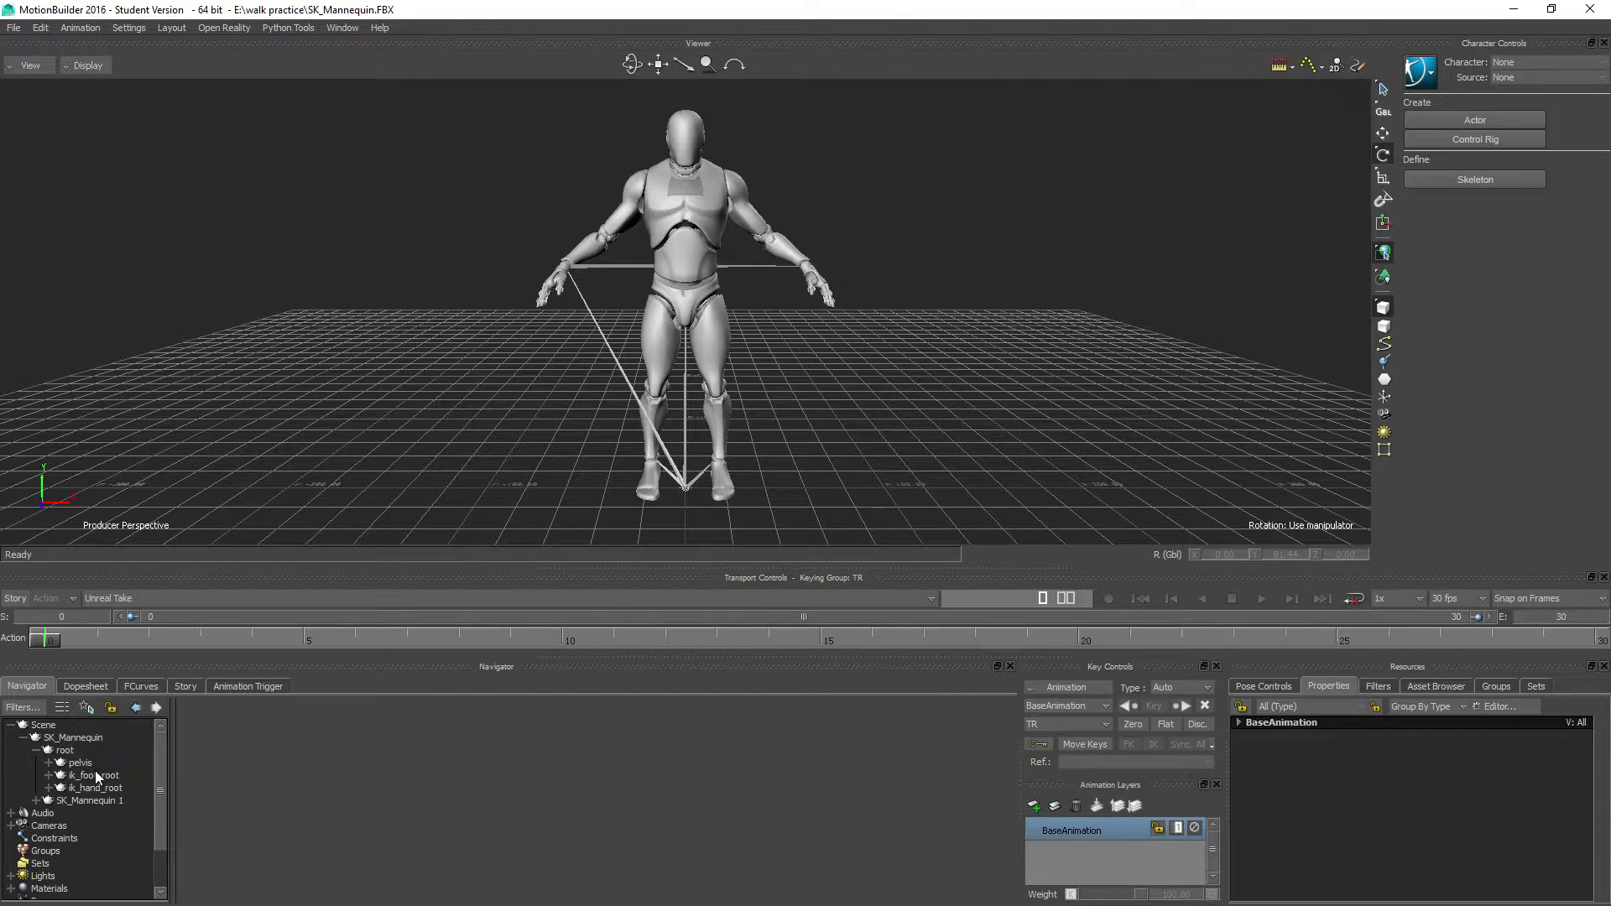
Reparent the pelvis bone directly under SK_Mannequin
click(88, 765)
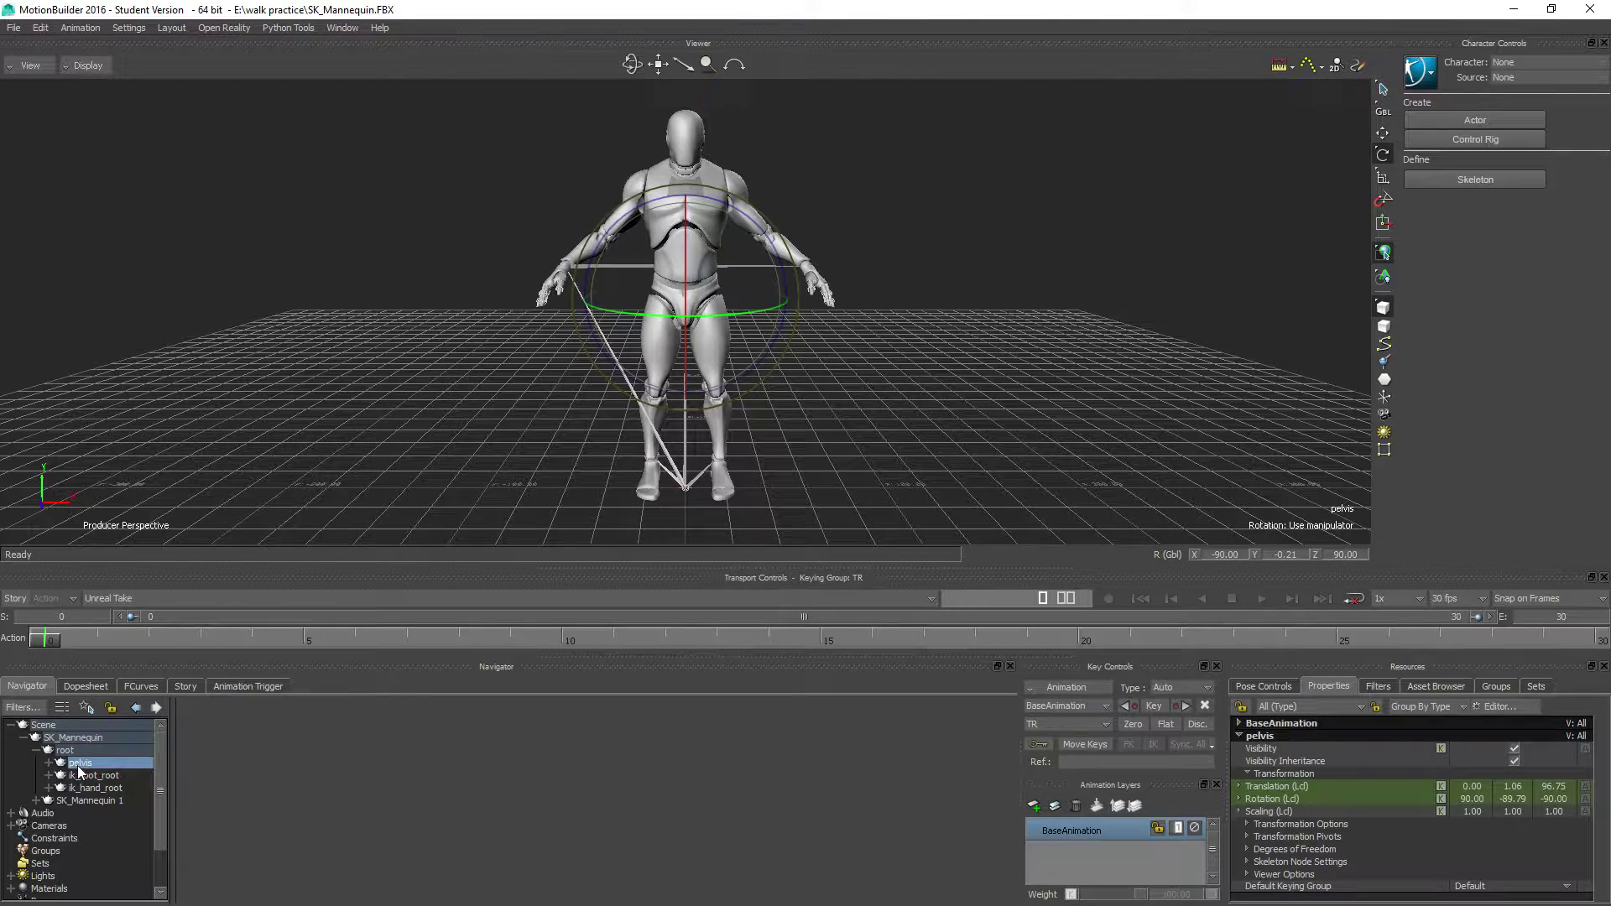
drag(78, 763, 73, 739)
click(222, 755)
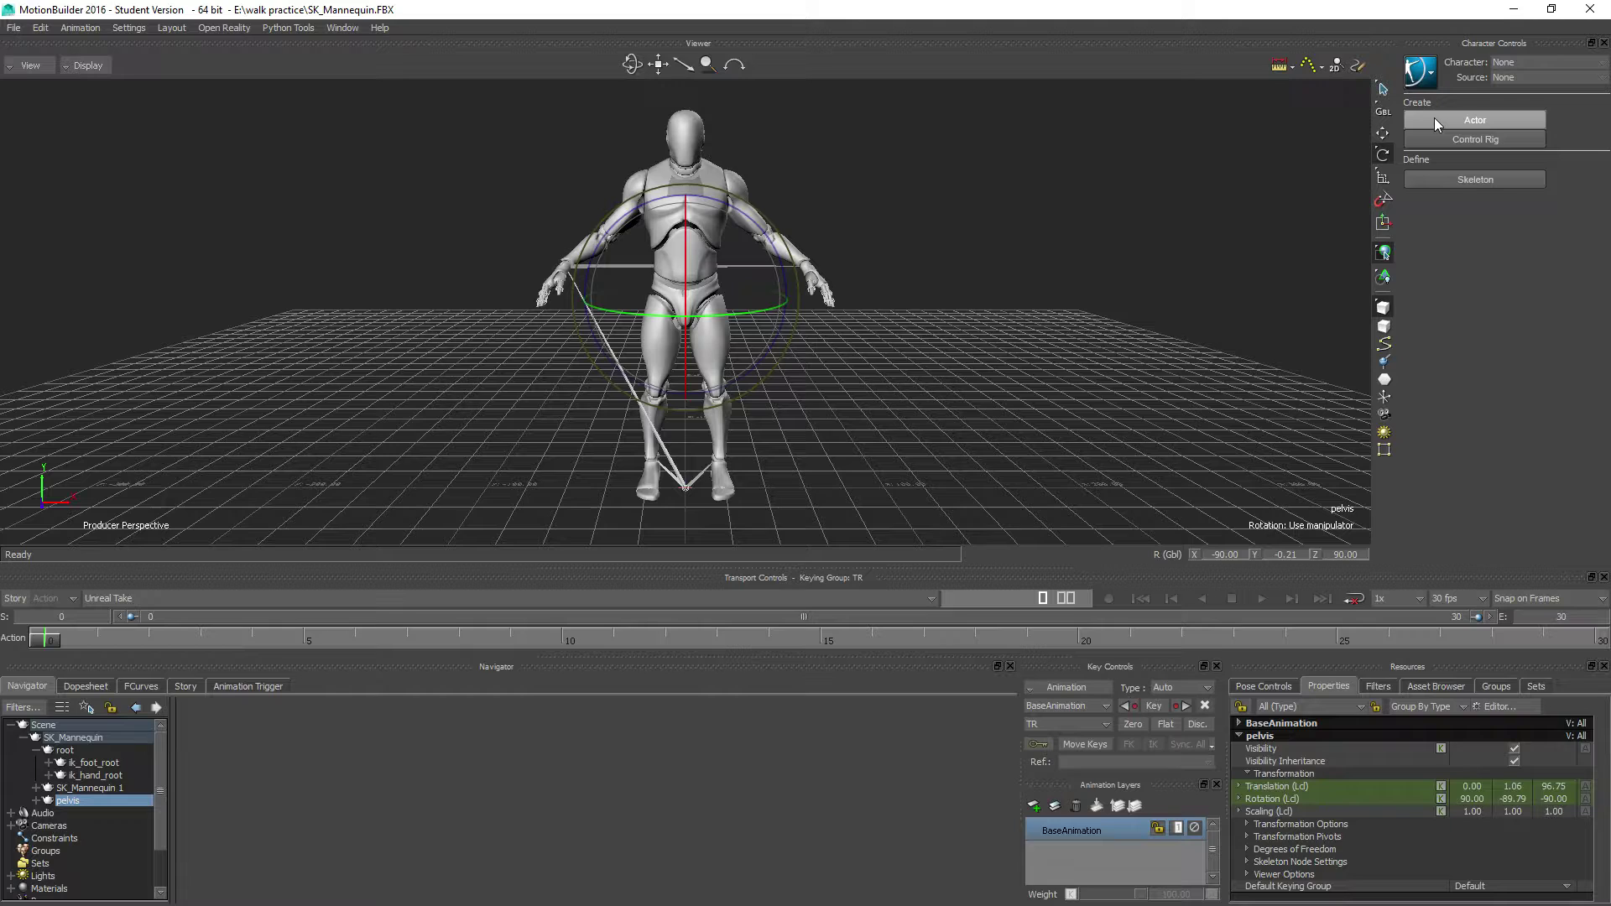
Define a new character, assigning pelvis to the Hips slot and spine_01 to Spine
click(1488, 184)
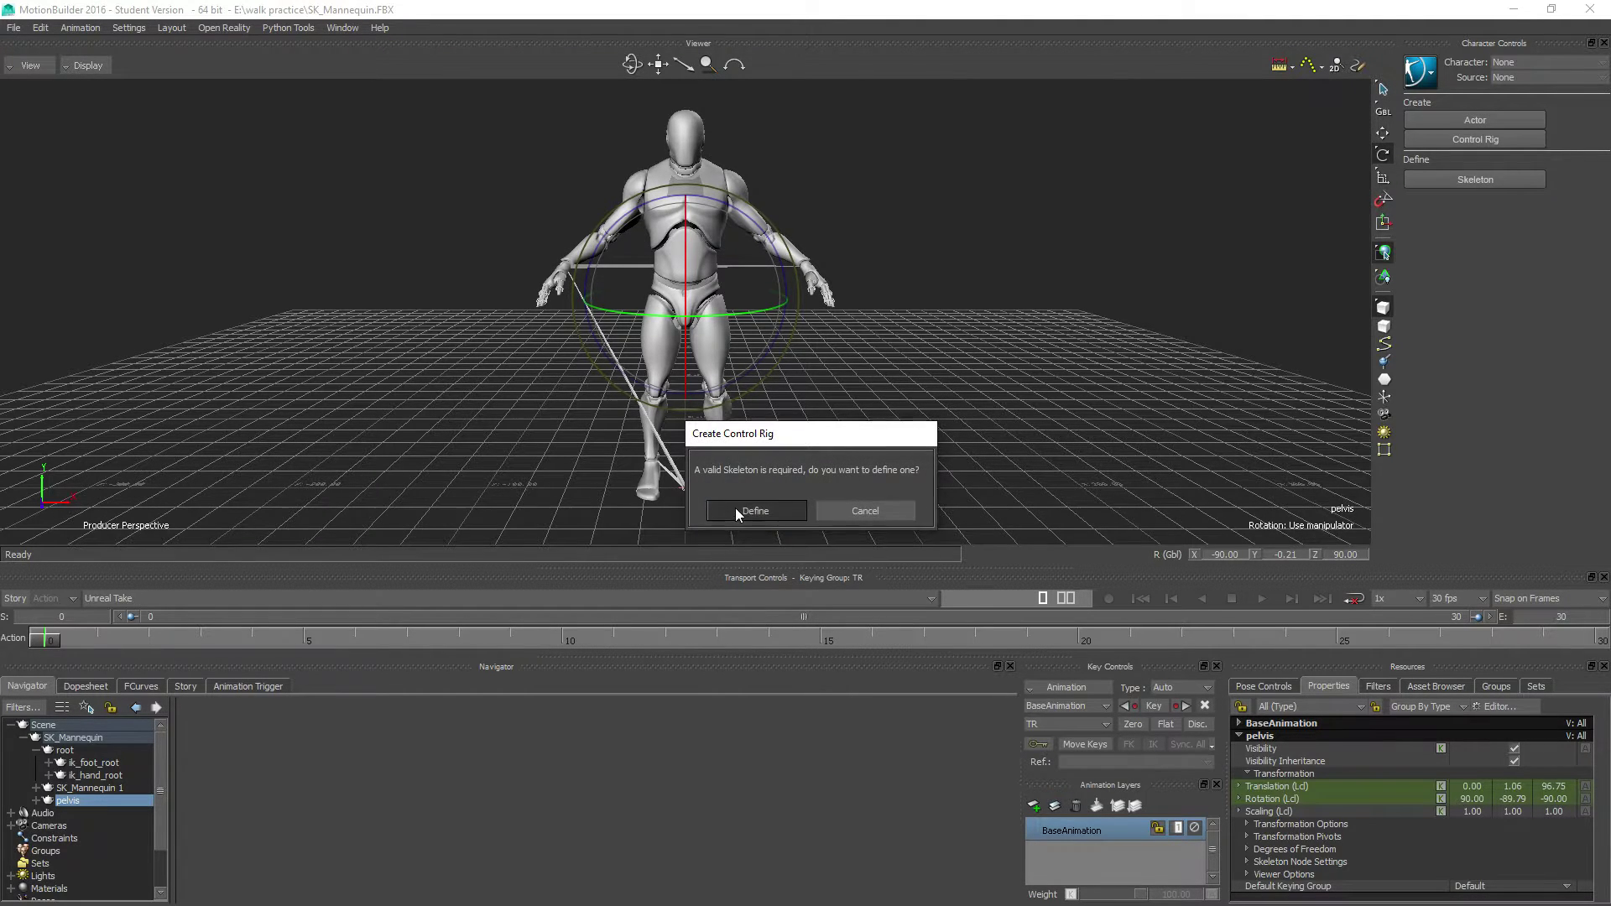
click(735, 507)
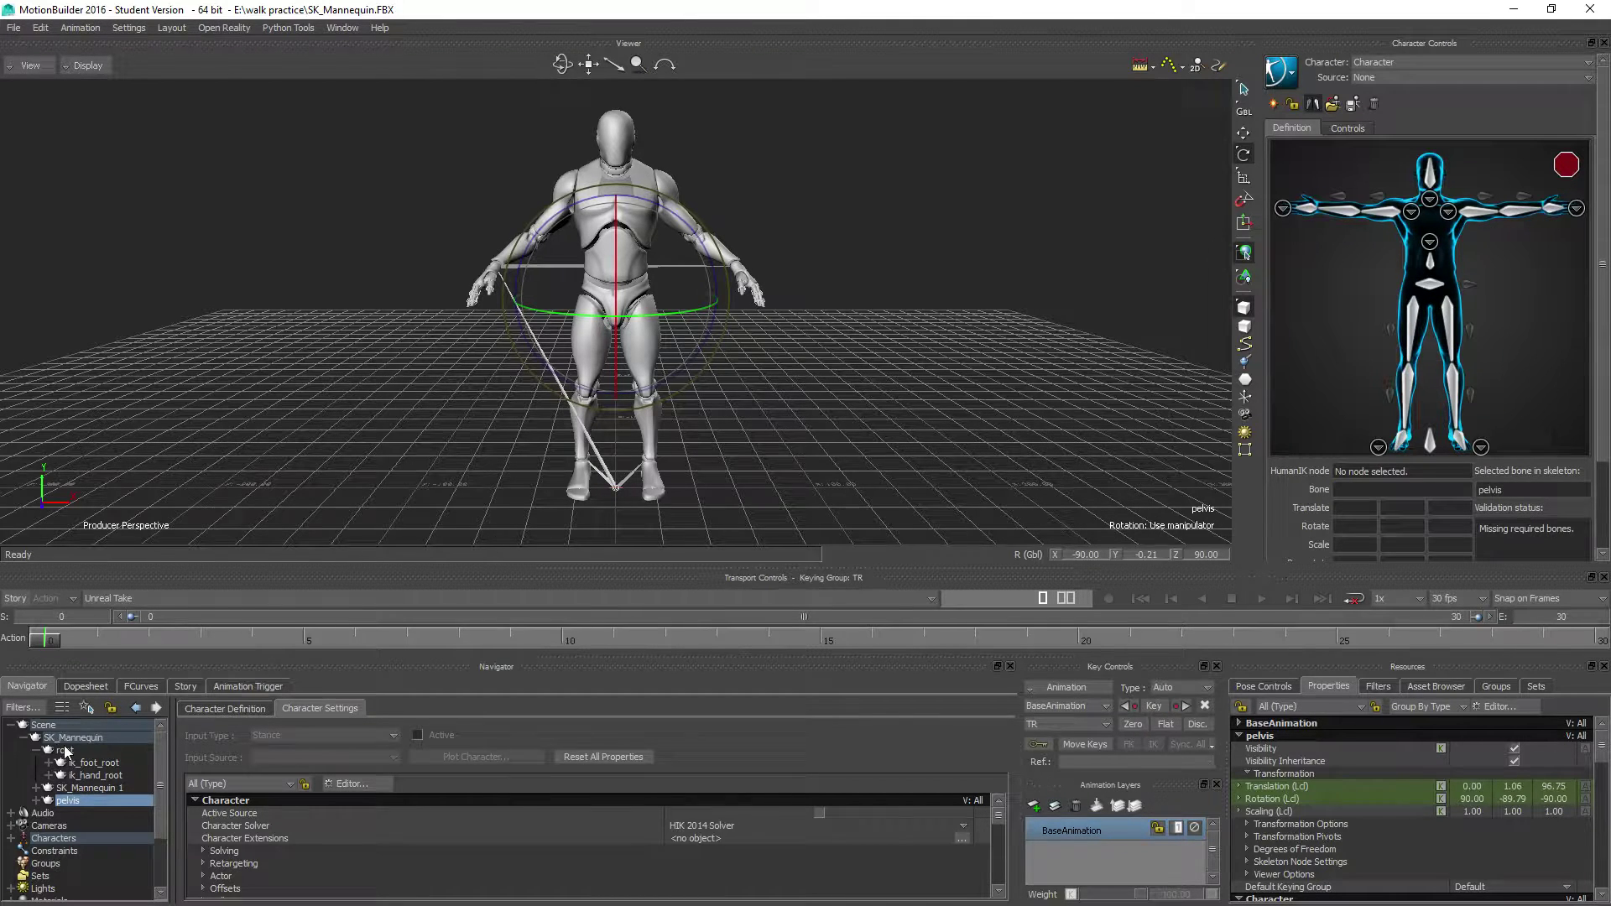
click(1432, 287)
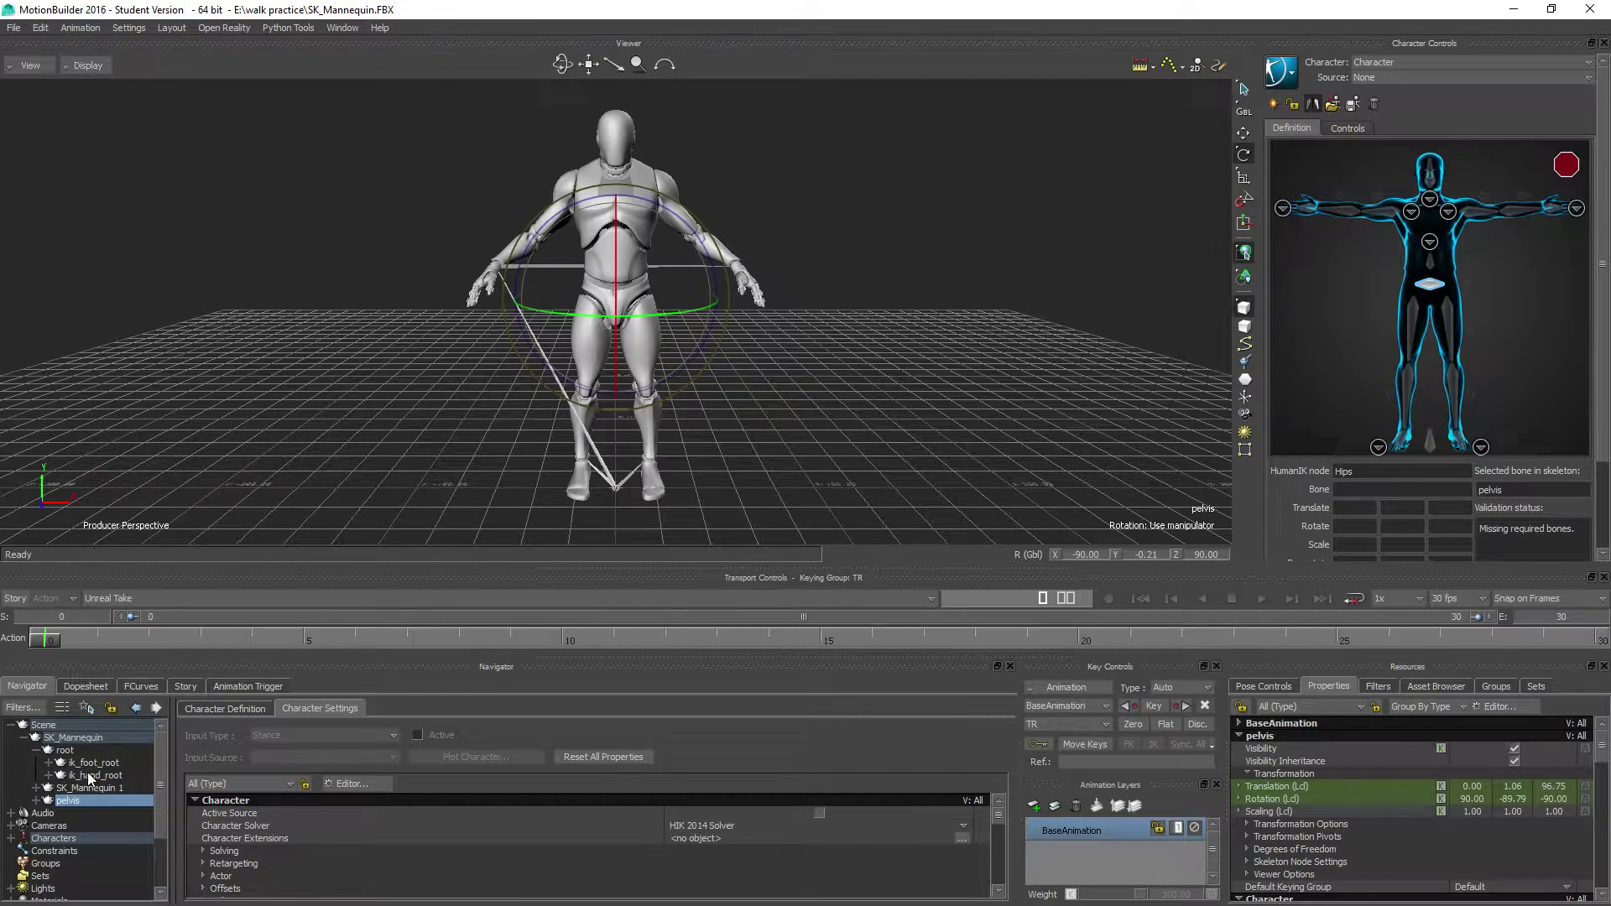
double_click(72, 799)
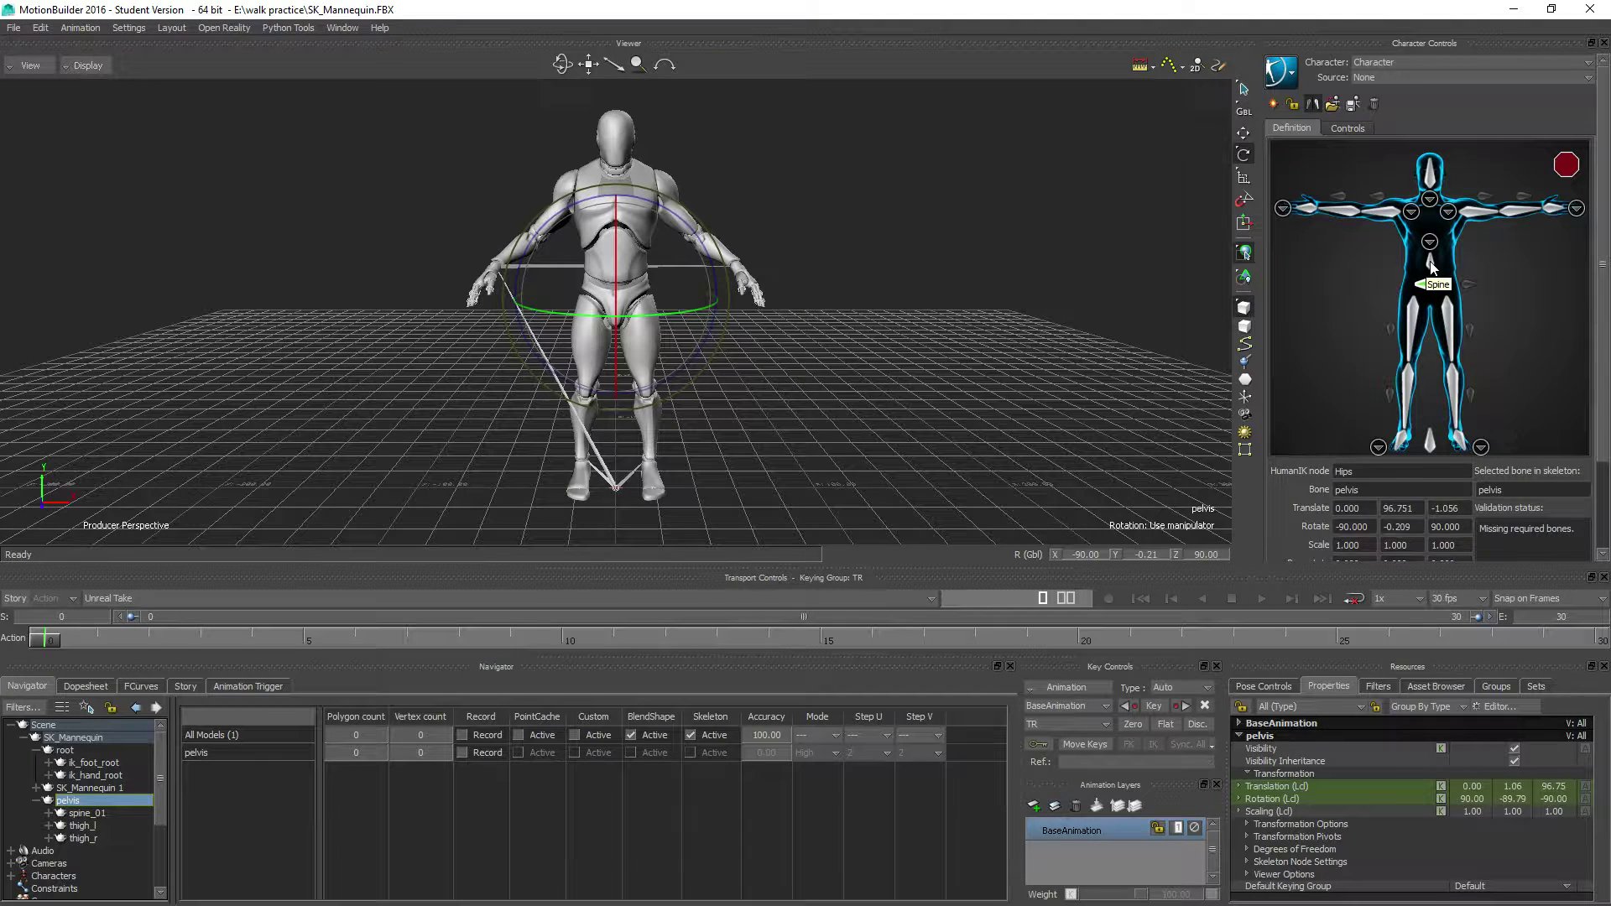
click(1432, 267)
click(87, 813)
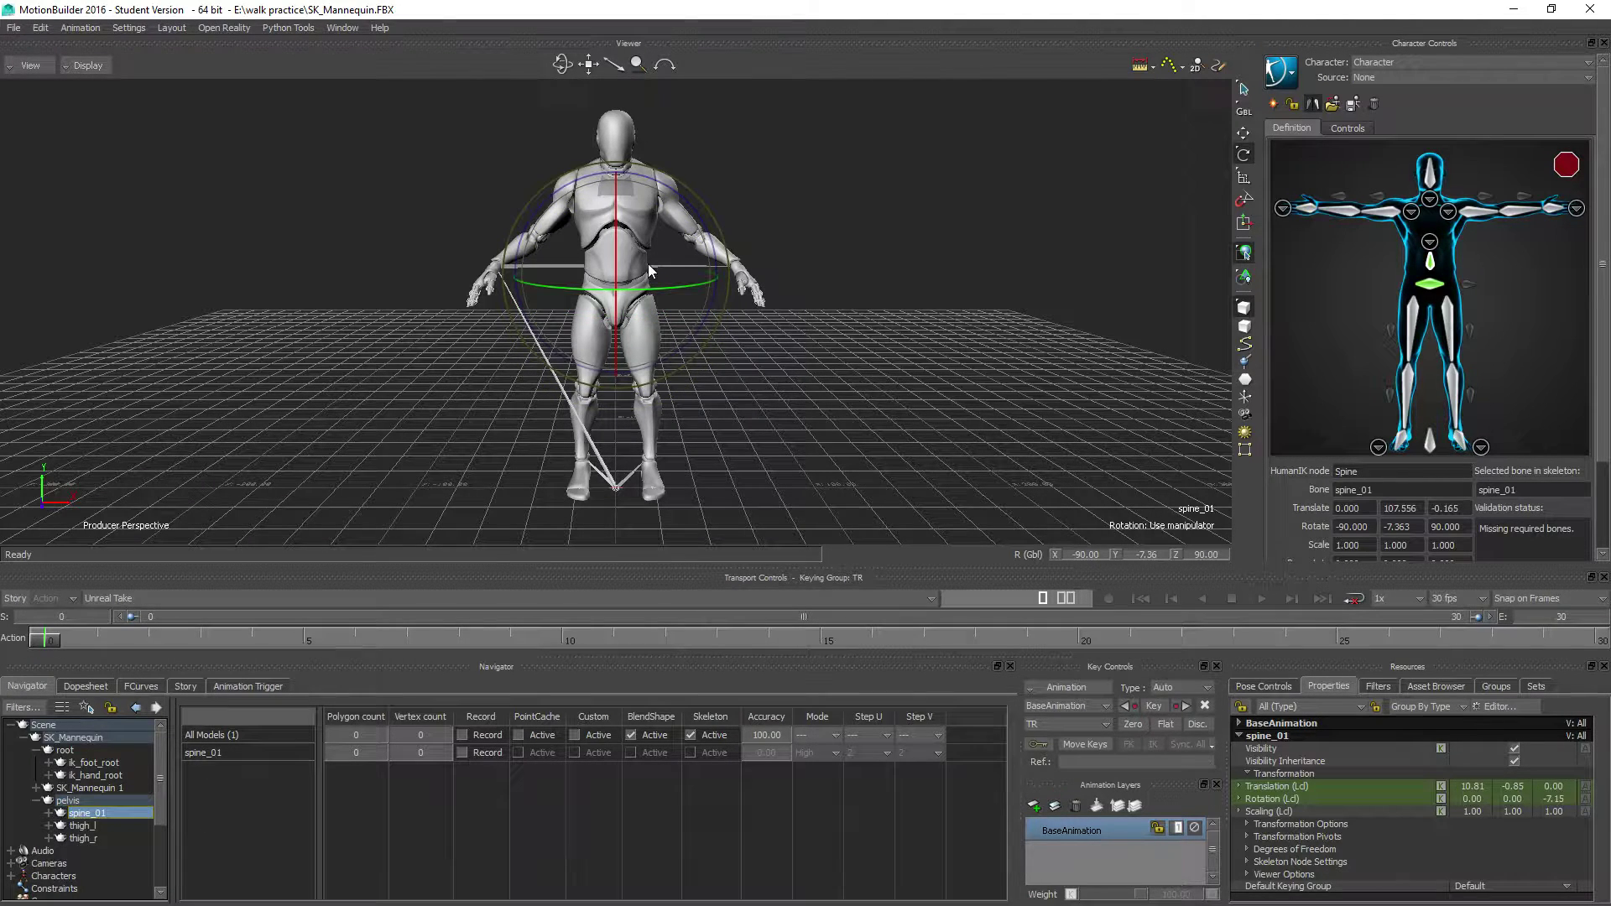
Put the SK_Mannequin 1 mesh in its own group and hide that group, leaving only the skeleton visible
click(611, 144)
right_click(611, 145)
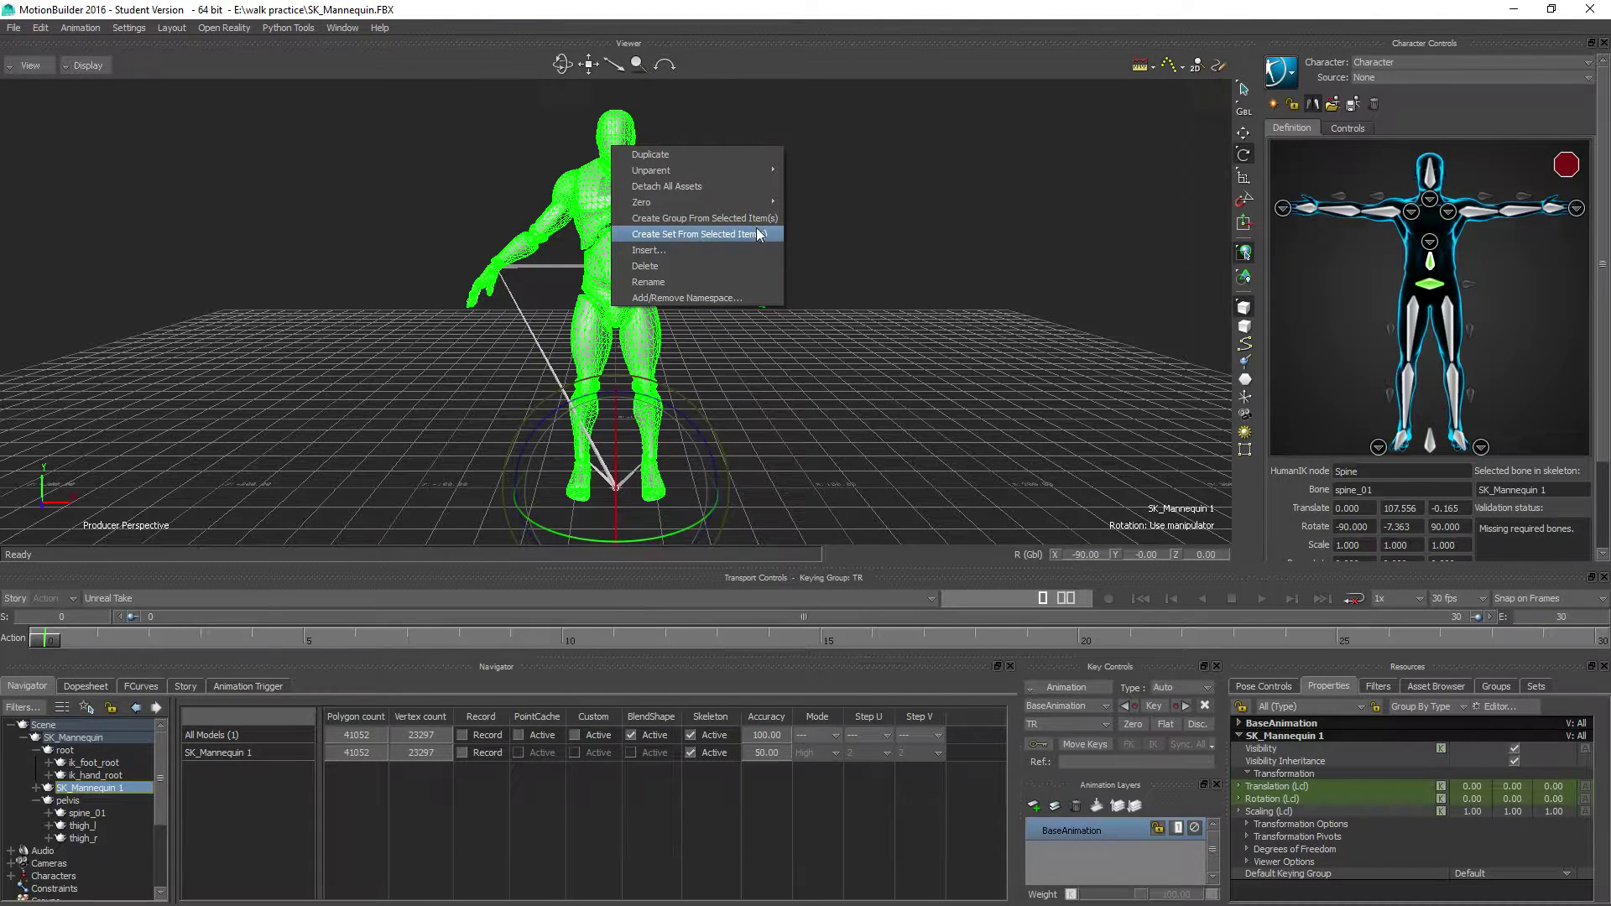
click(730, 219)
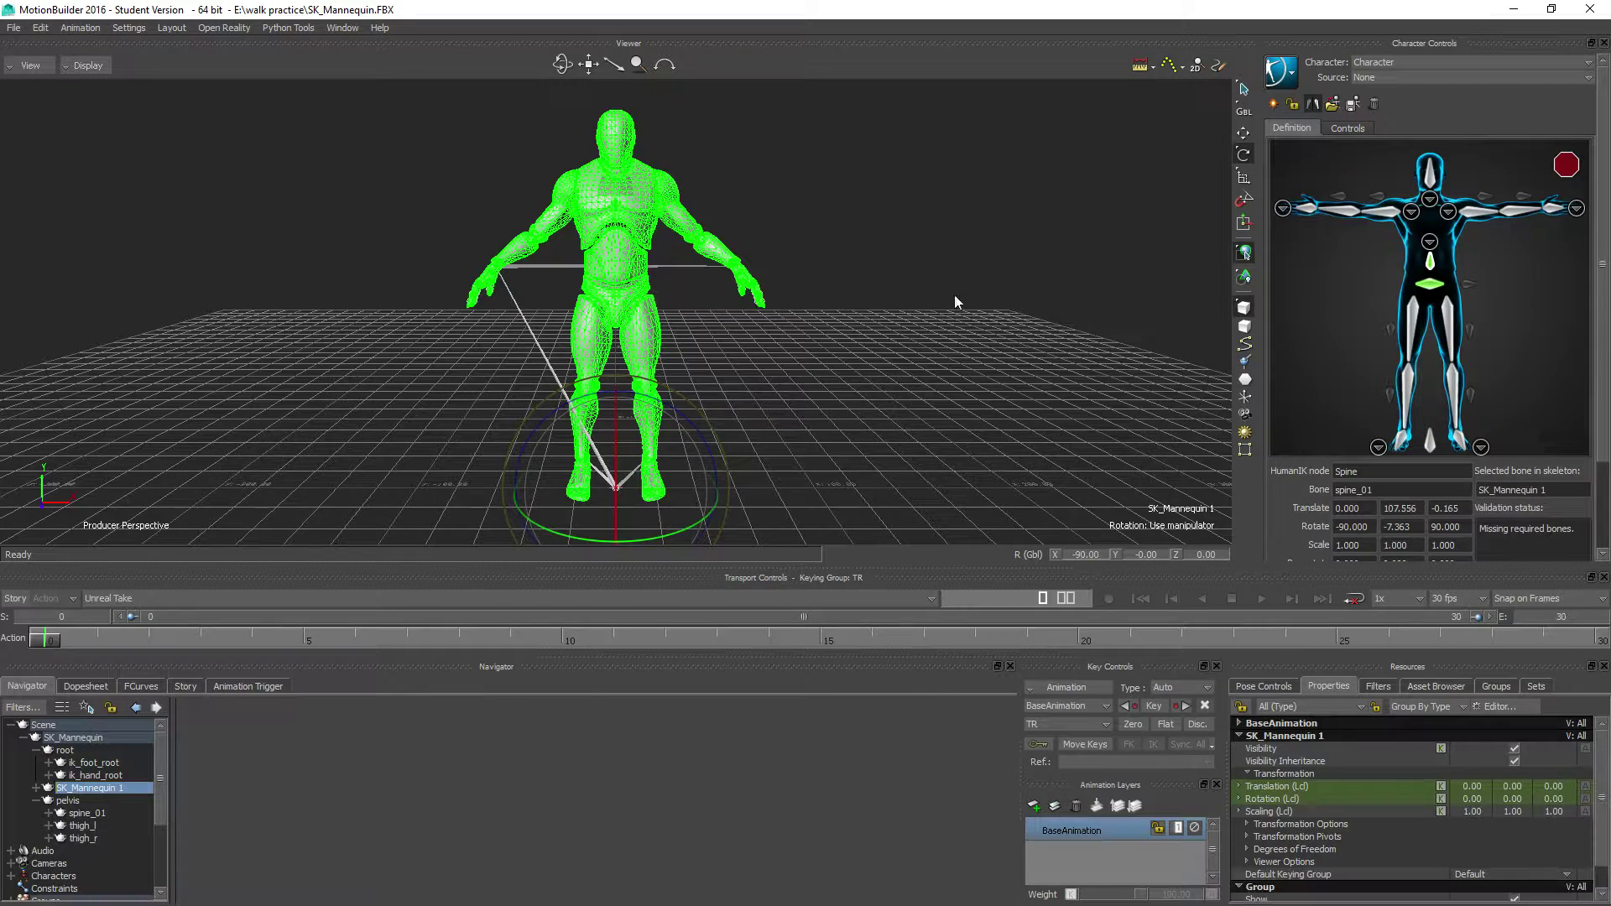
click(1502, 684)
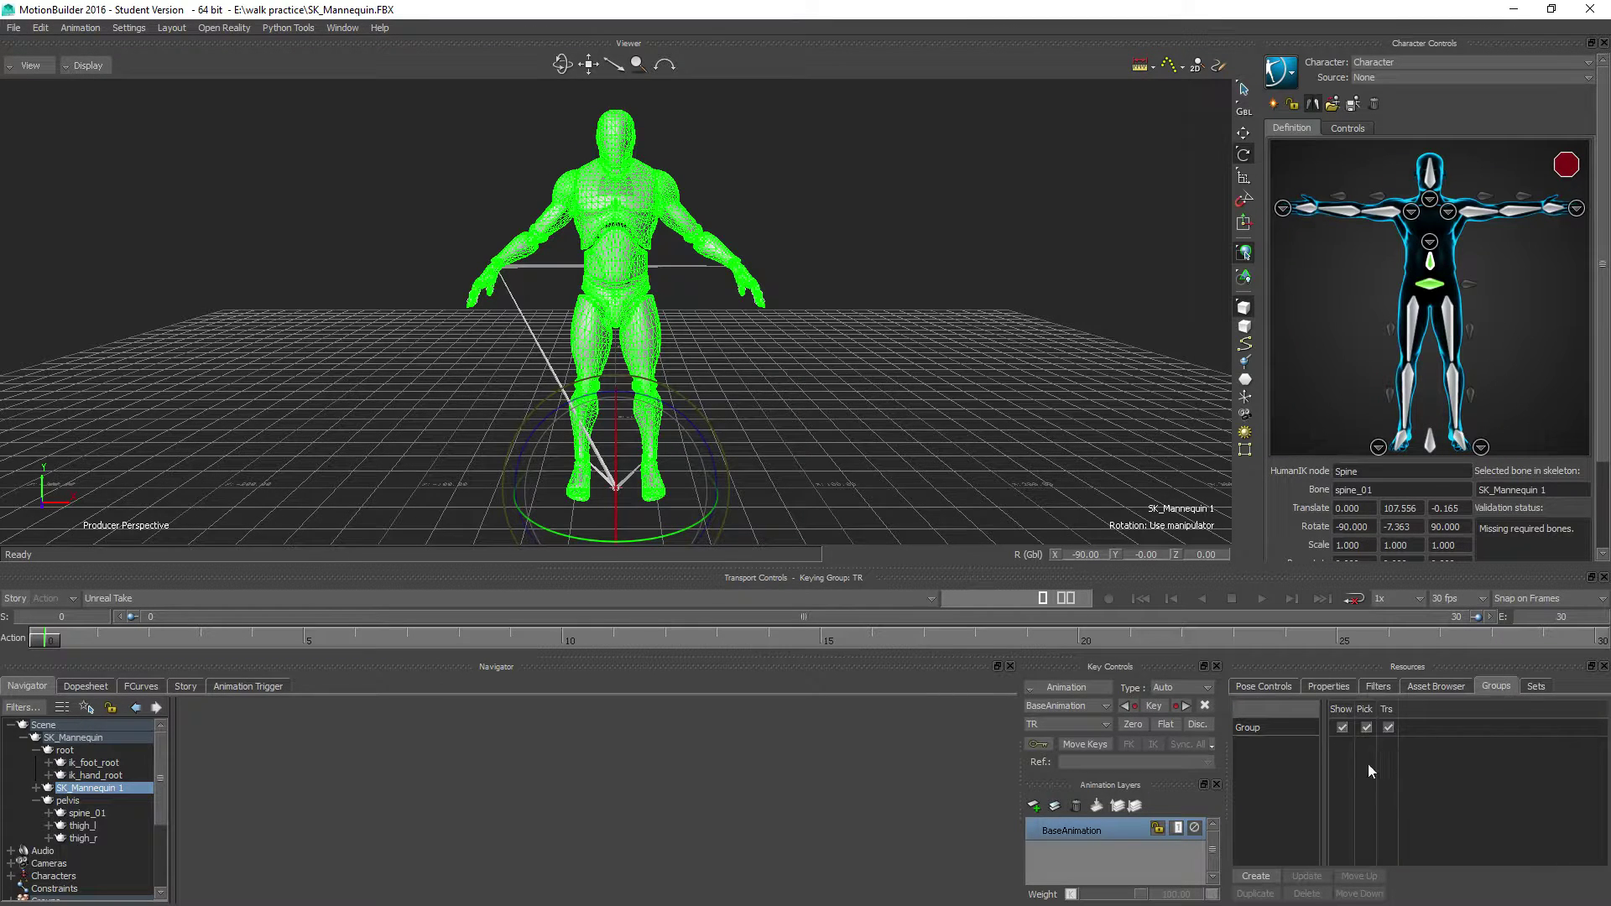
click(1341, 728)
scroll(596, 520, up, 6)
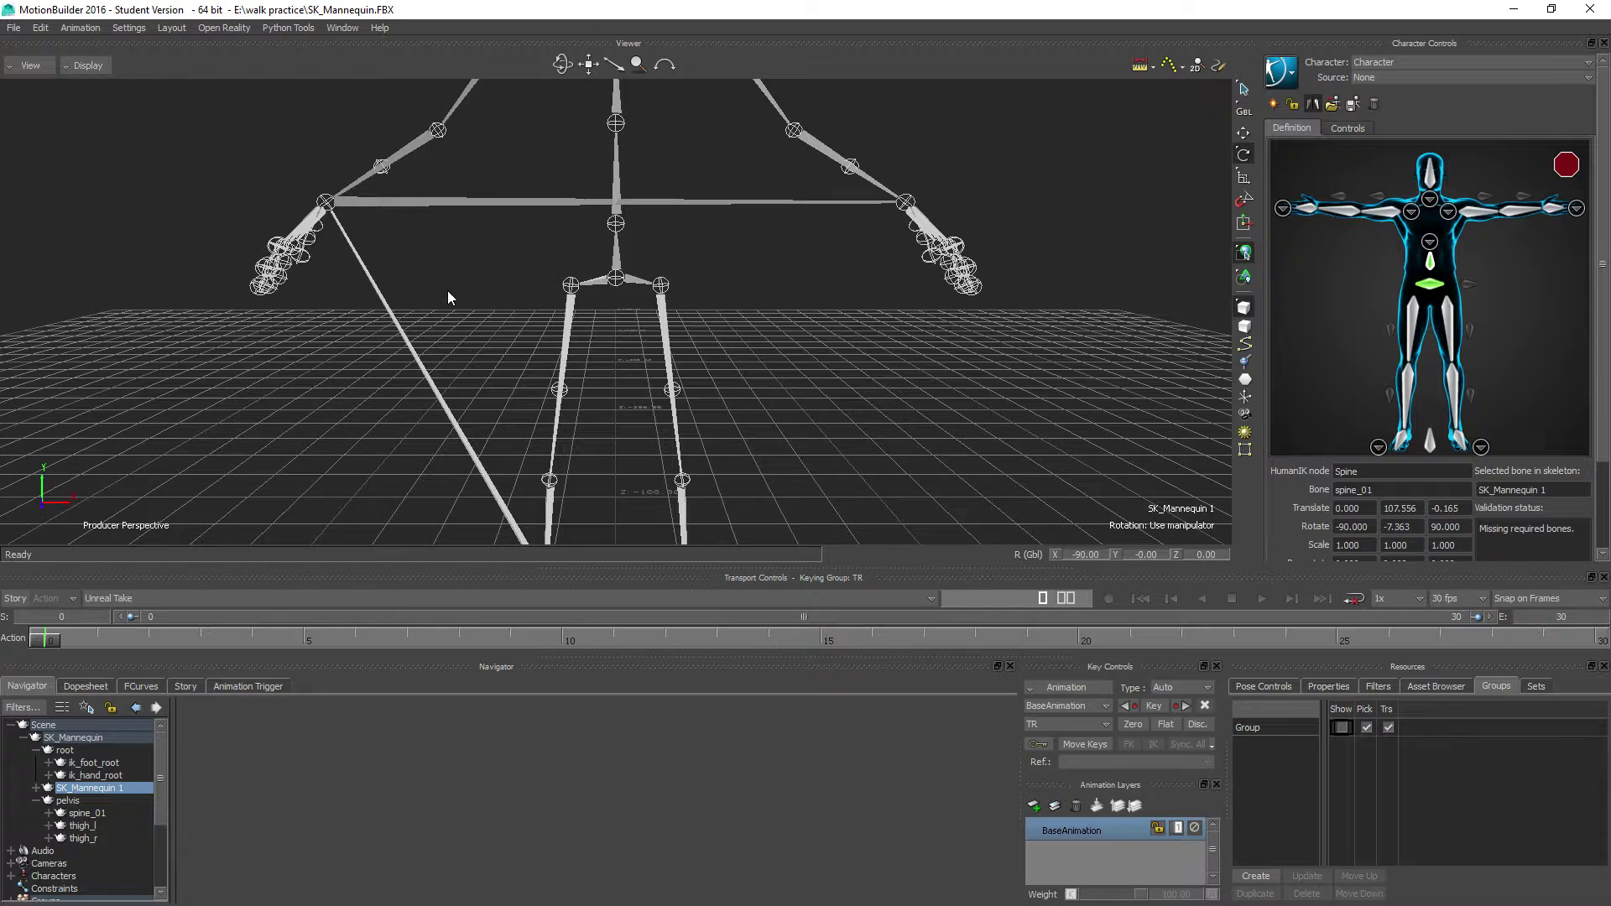
scroll(447, 291, down, 5)
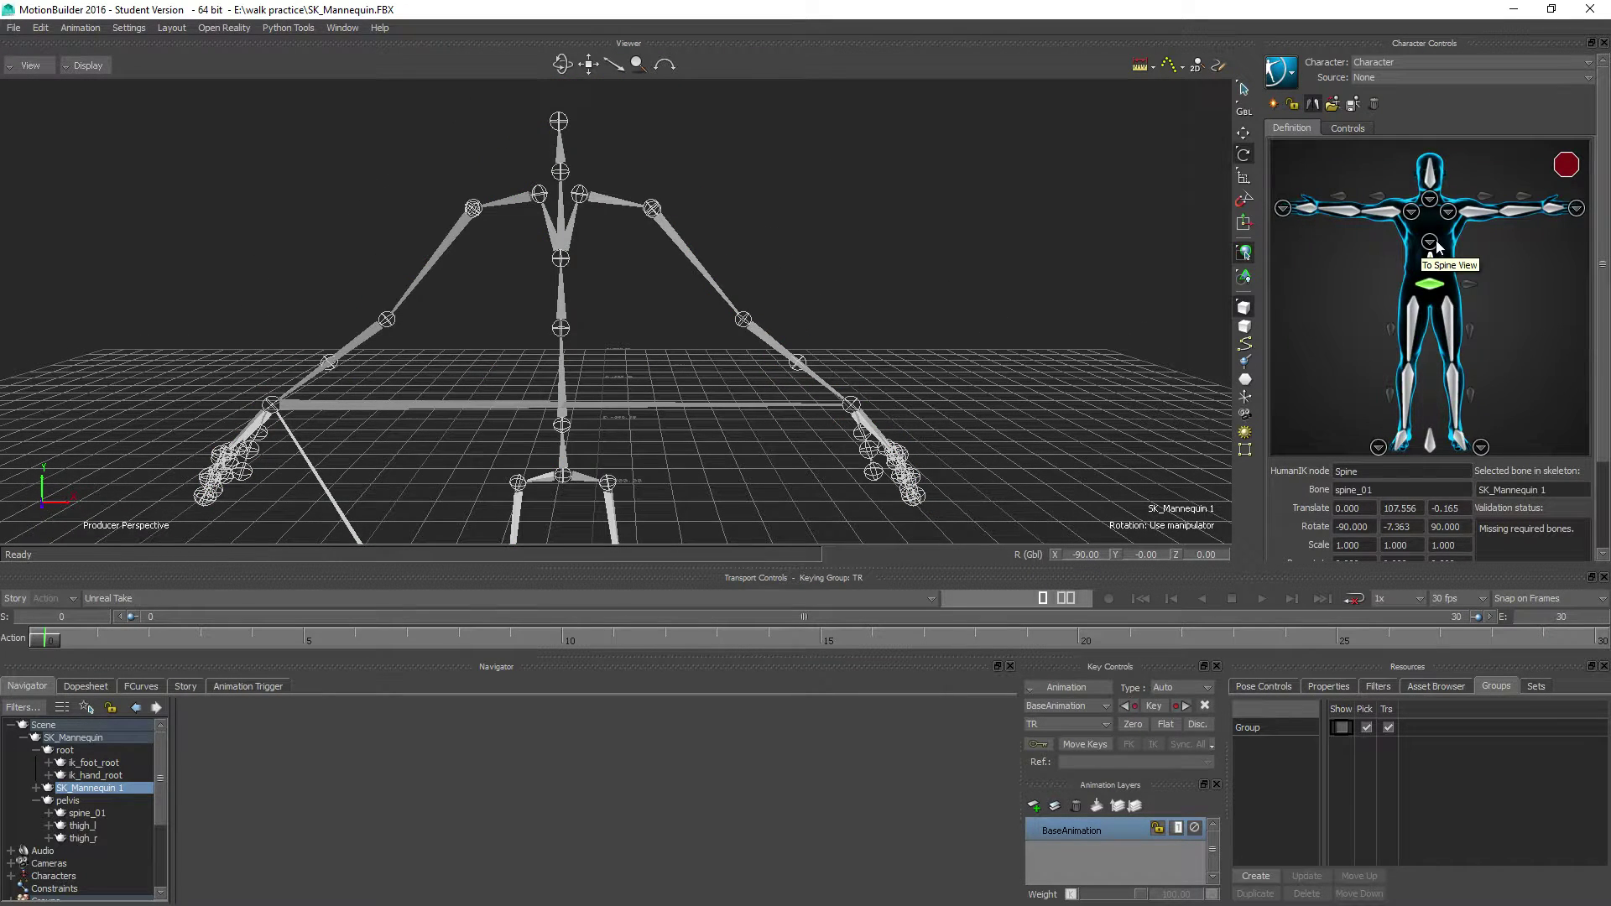
Map spine_02 to Spine1, undo a spine_03 assignment to Spine2, and return to the full-body view
click(1430, 262)
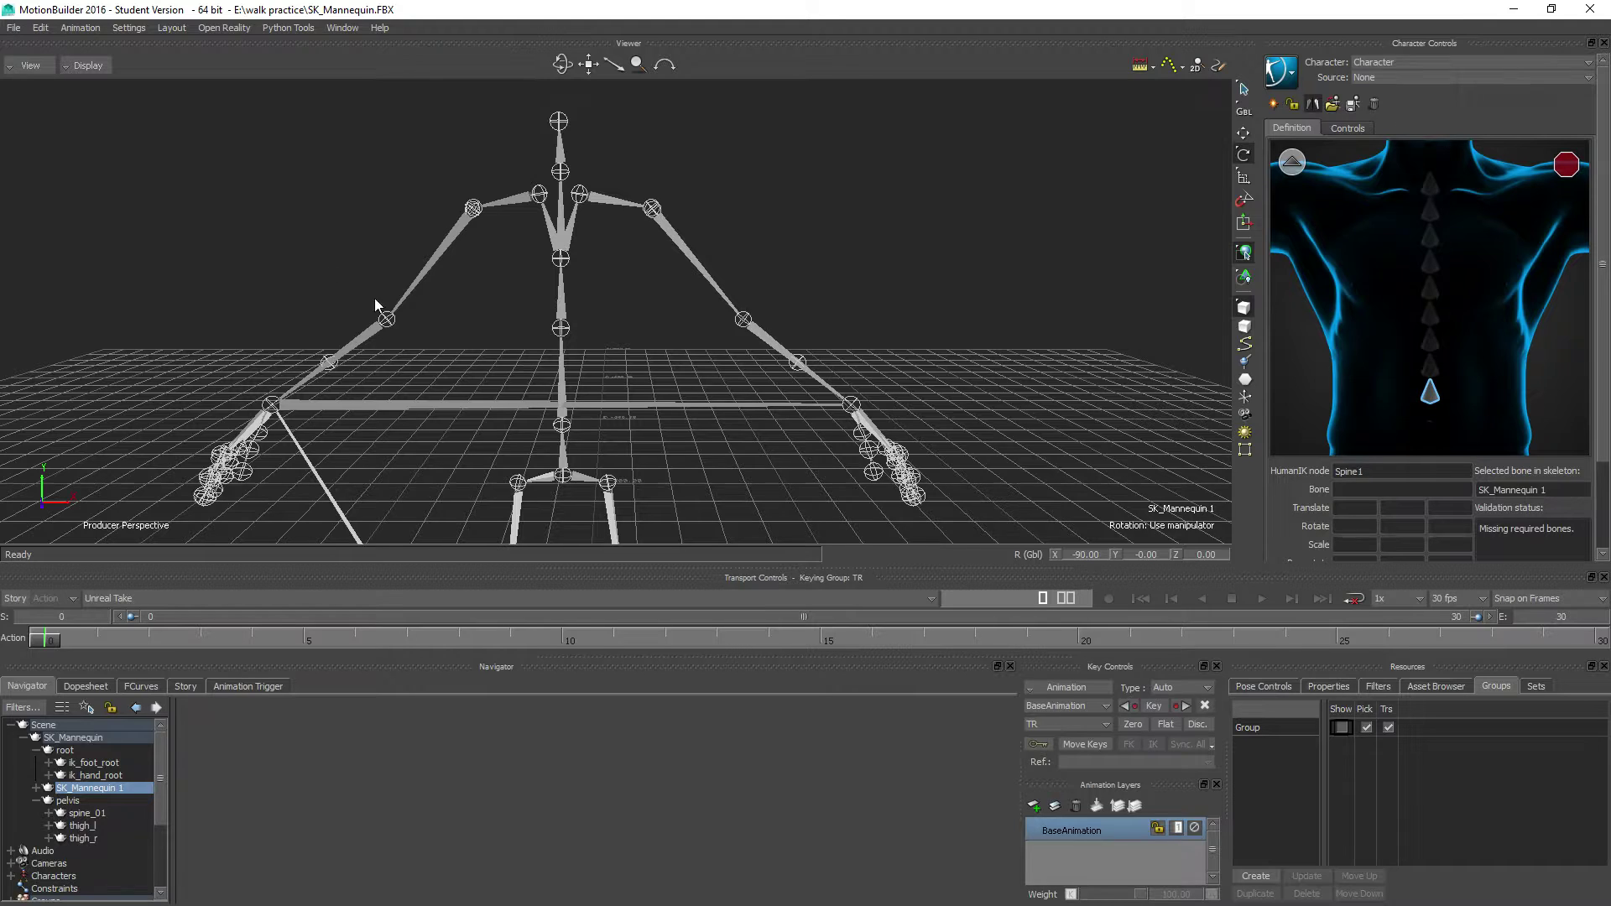
click(574, 334)
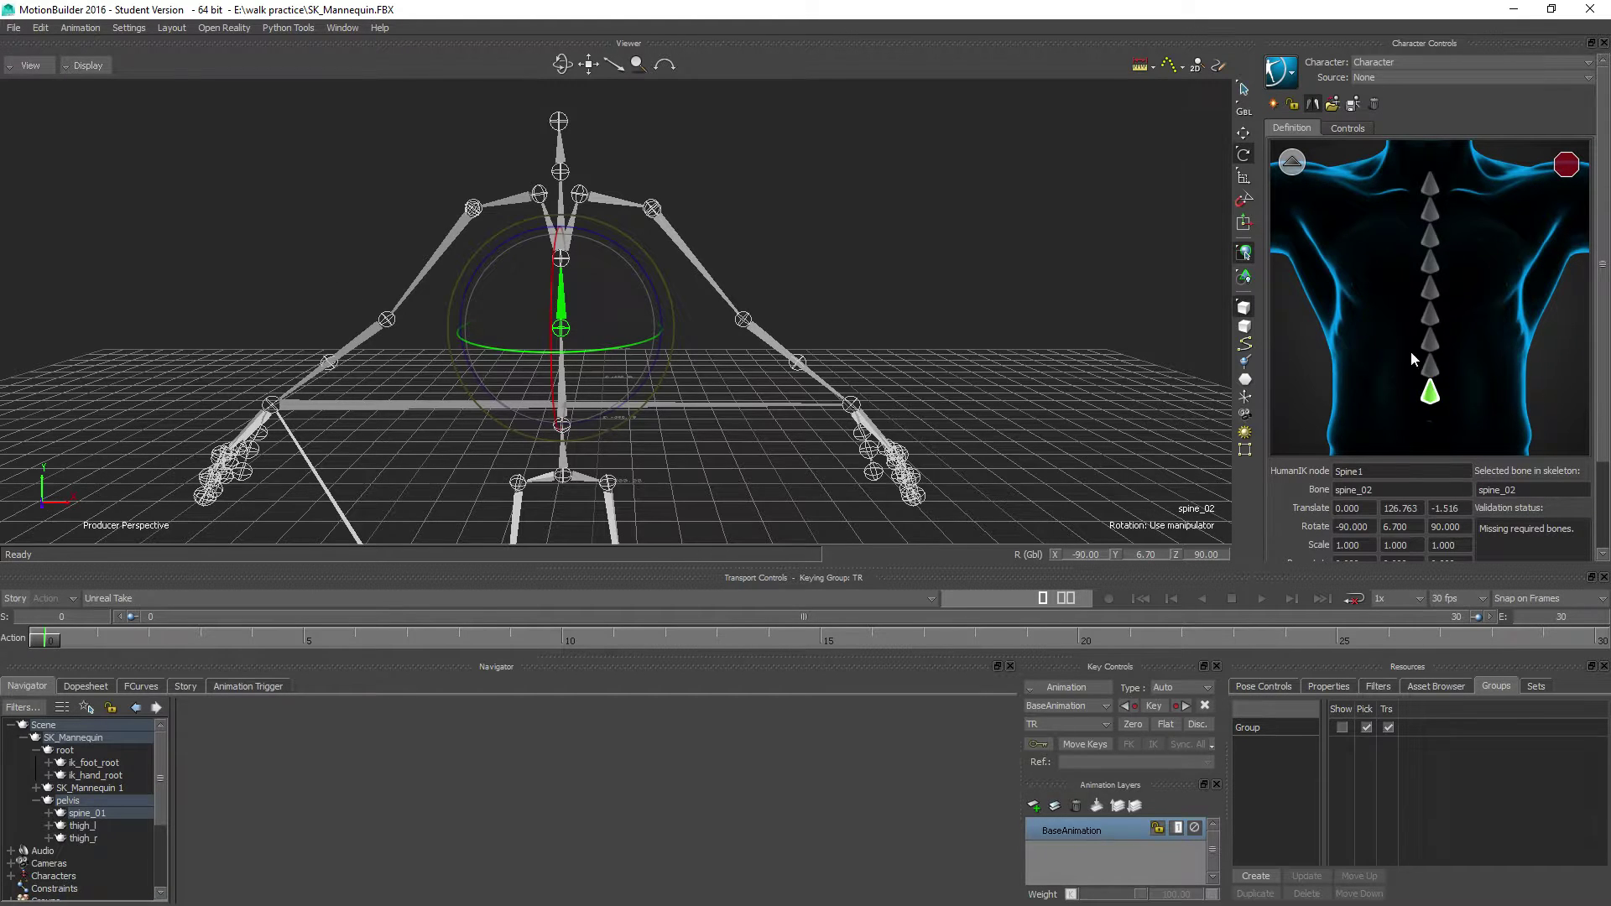
click(1430, 375)
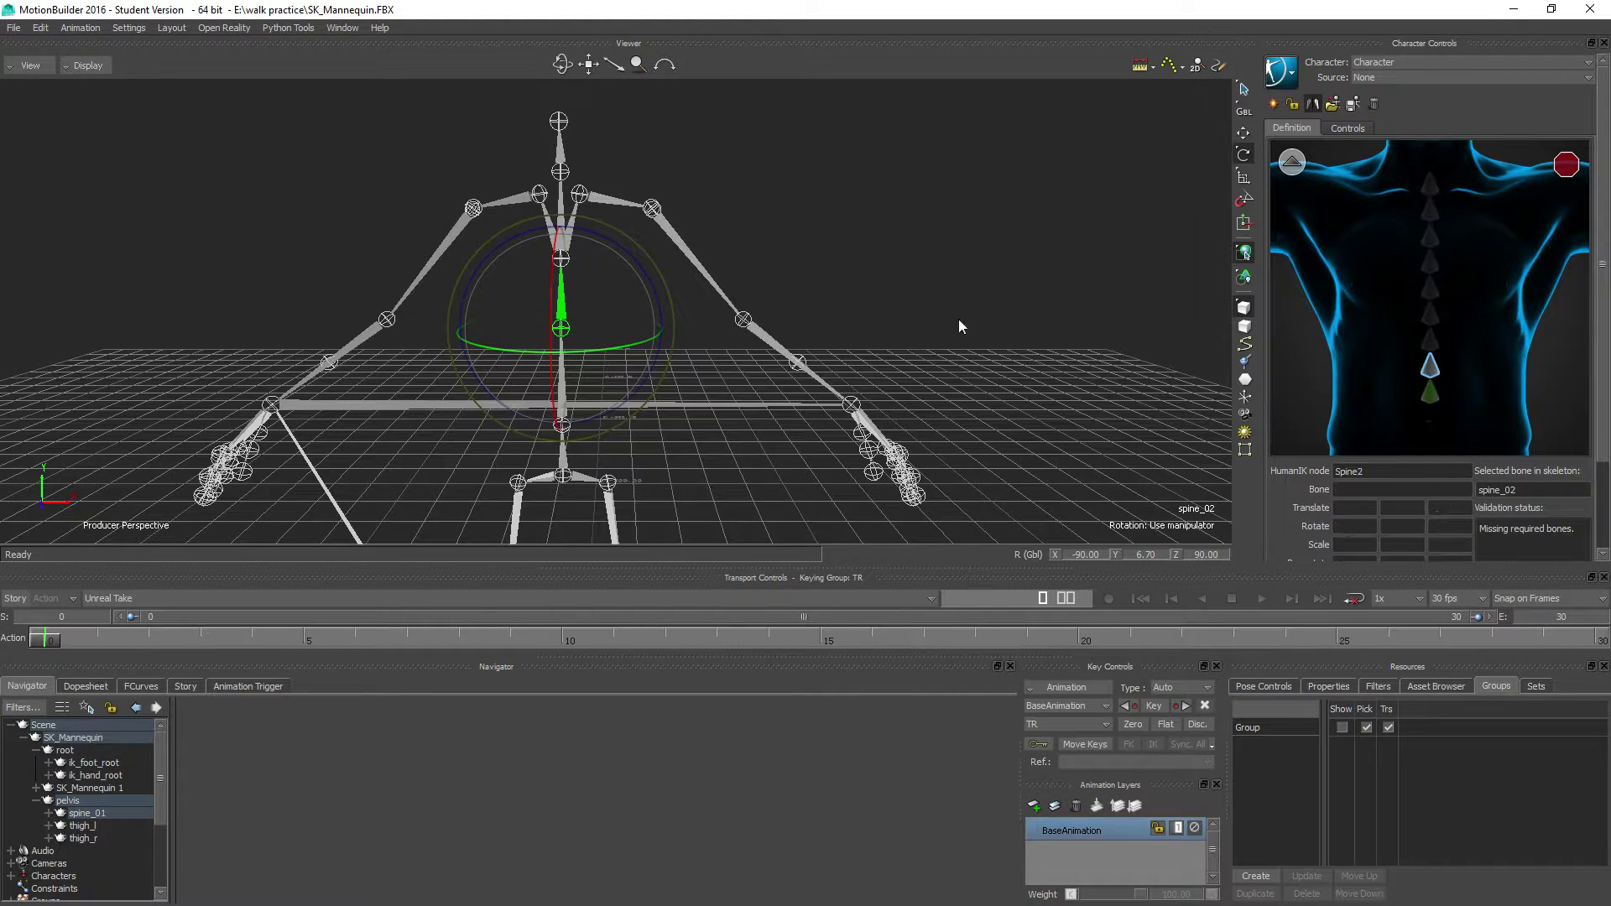
click(563, 260)
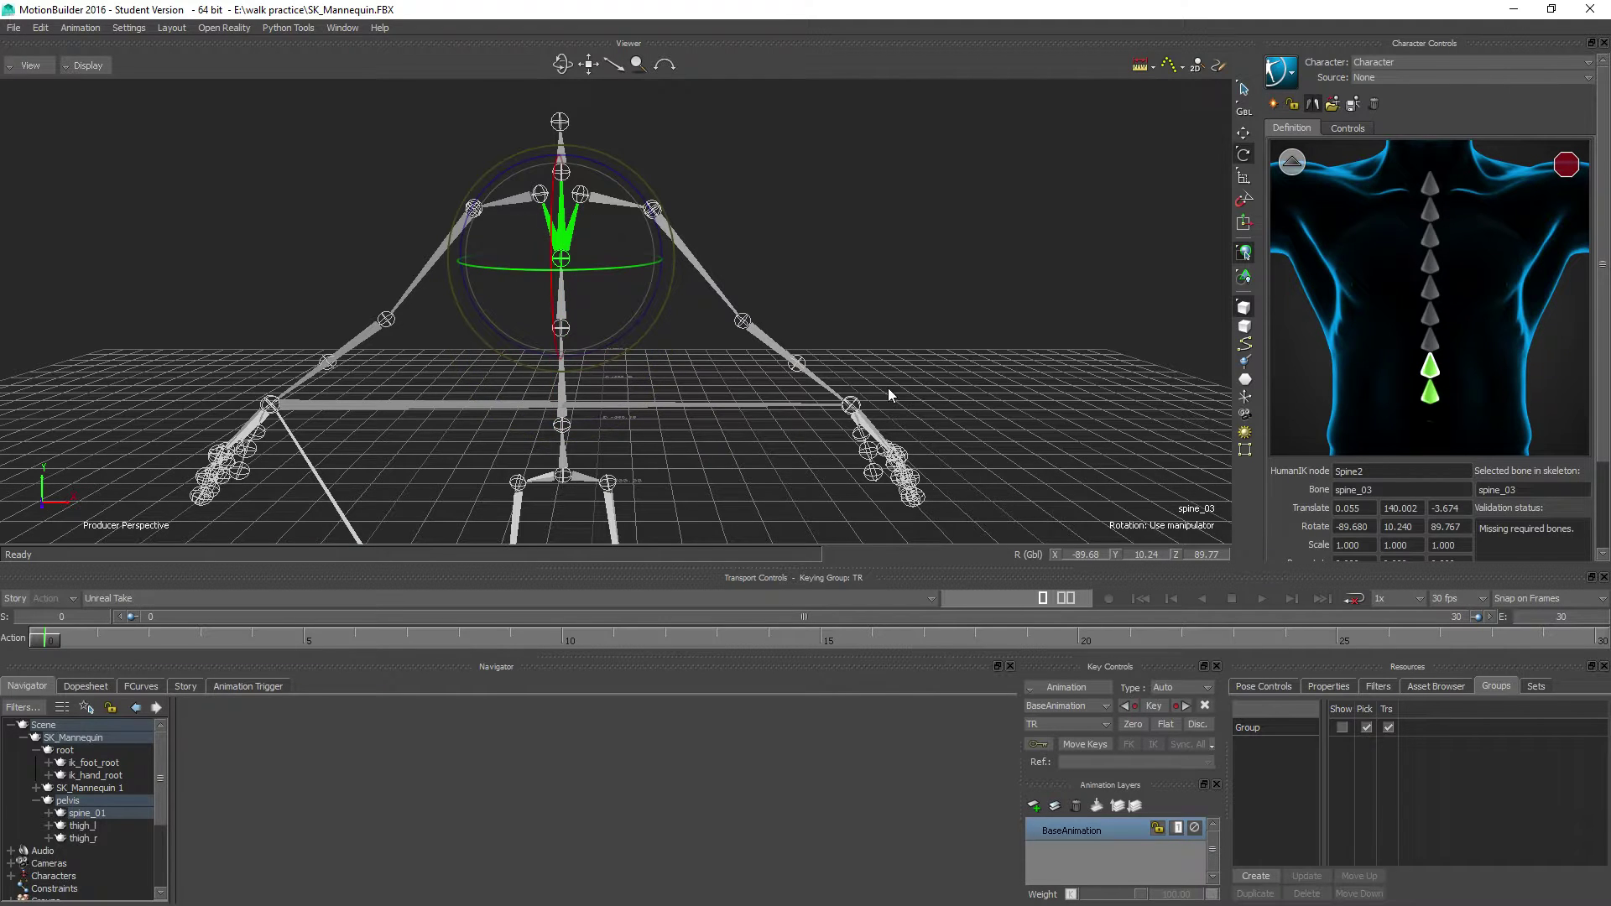
key(Page_Up)
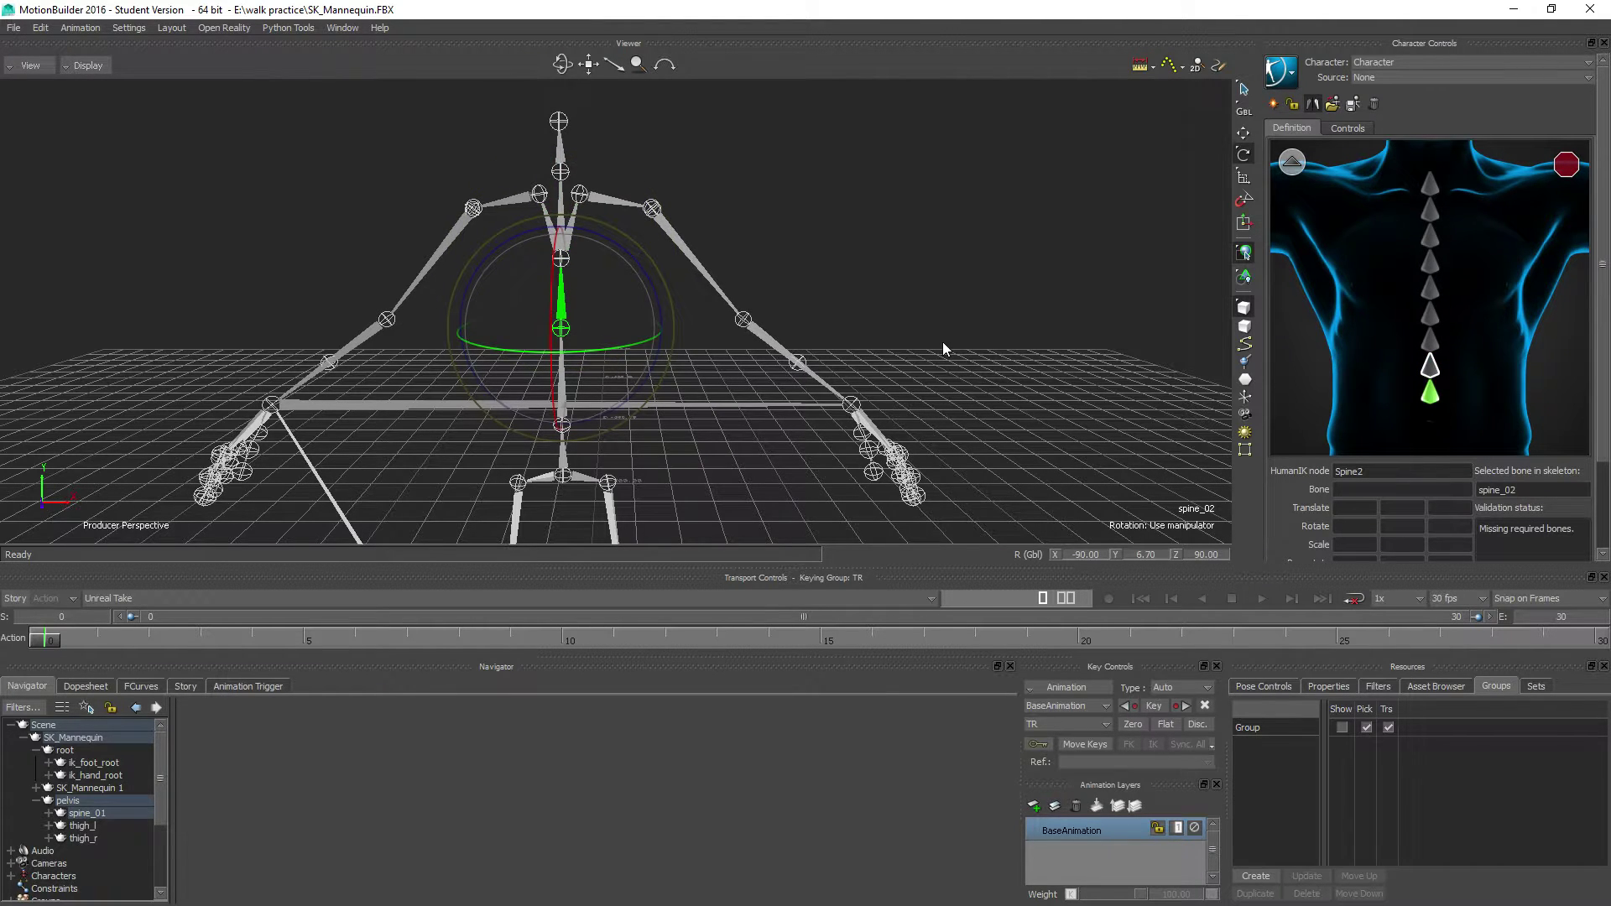
click(1292, 162)
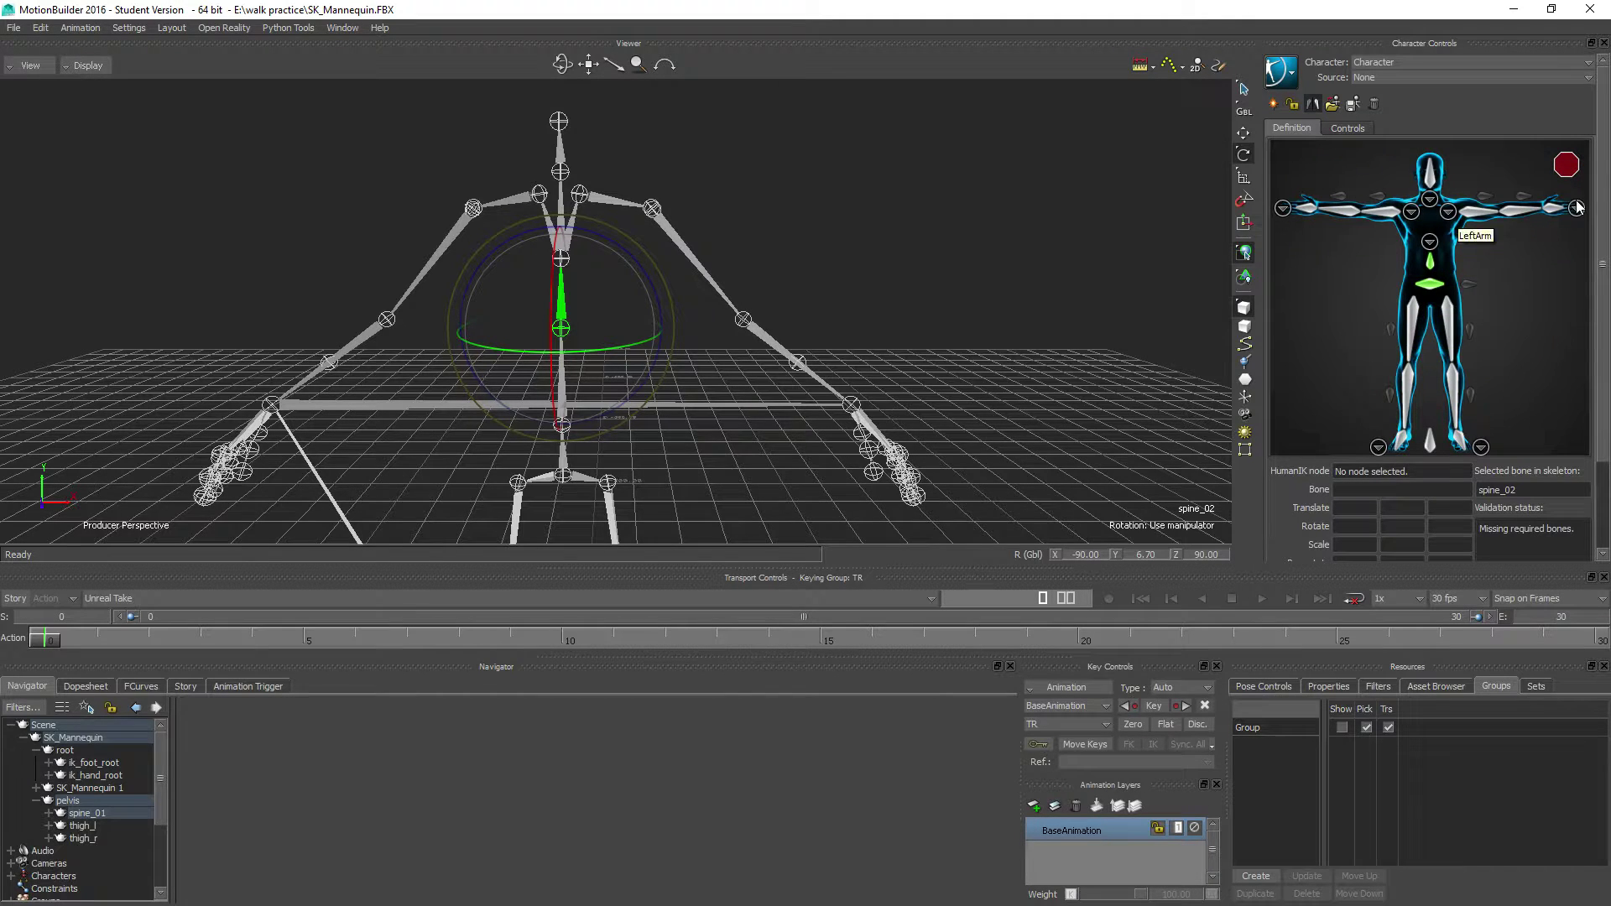
Apply the UE4 skeleton definition template and check the warning that the arms aren't parallel to X
click(1333, 103)
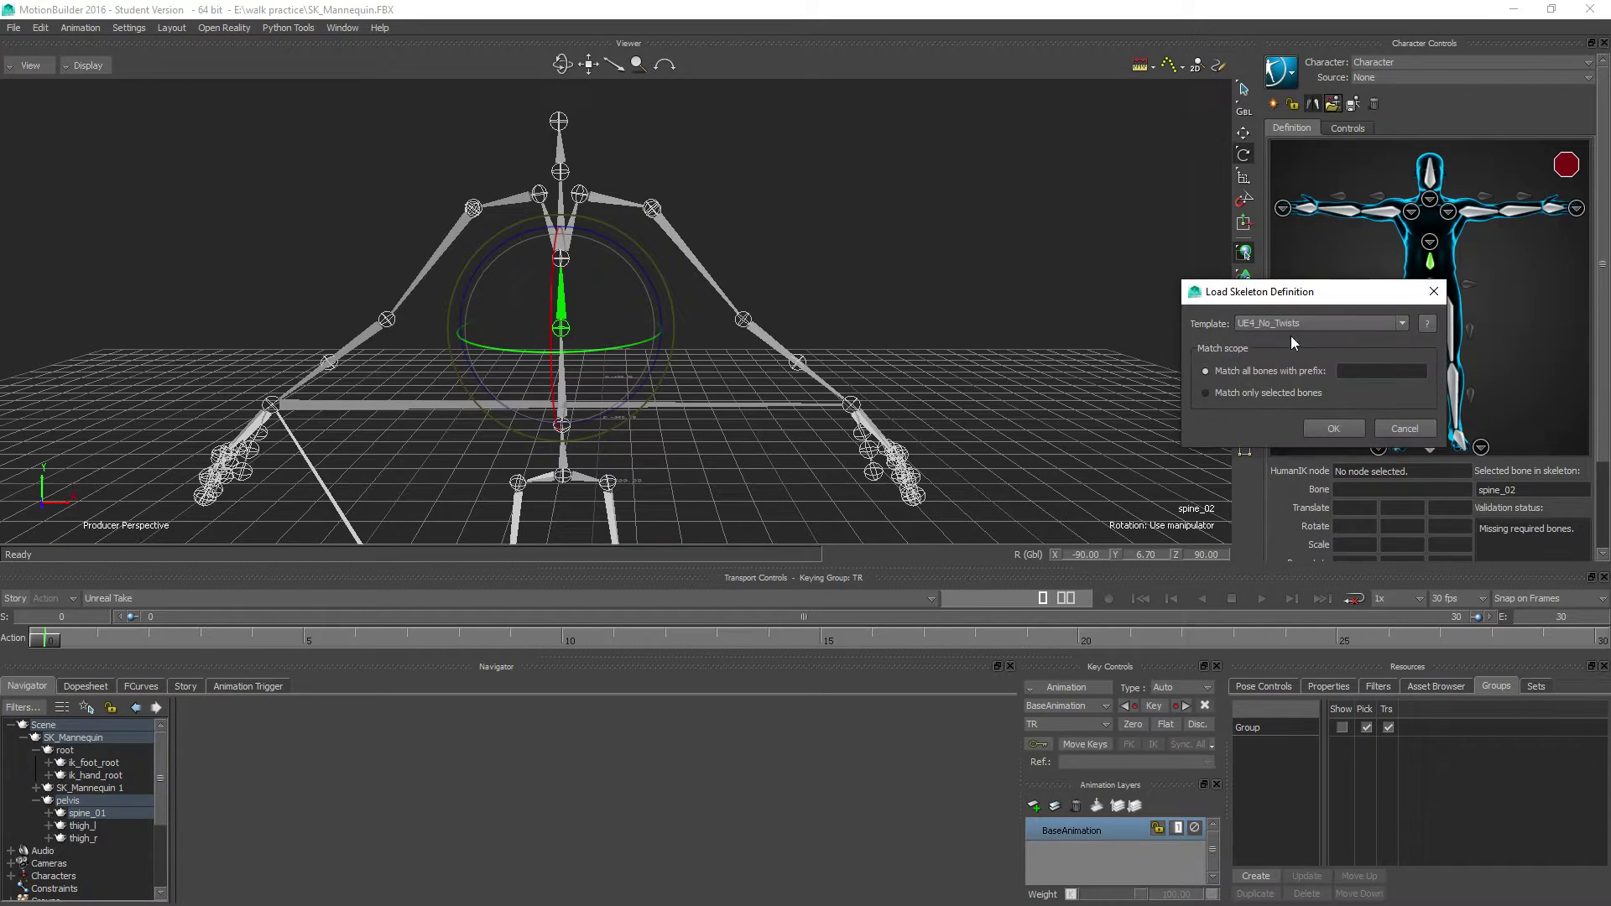
click(1273, 324)
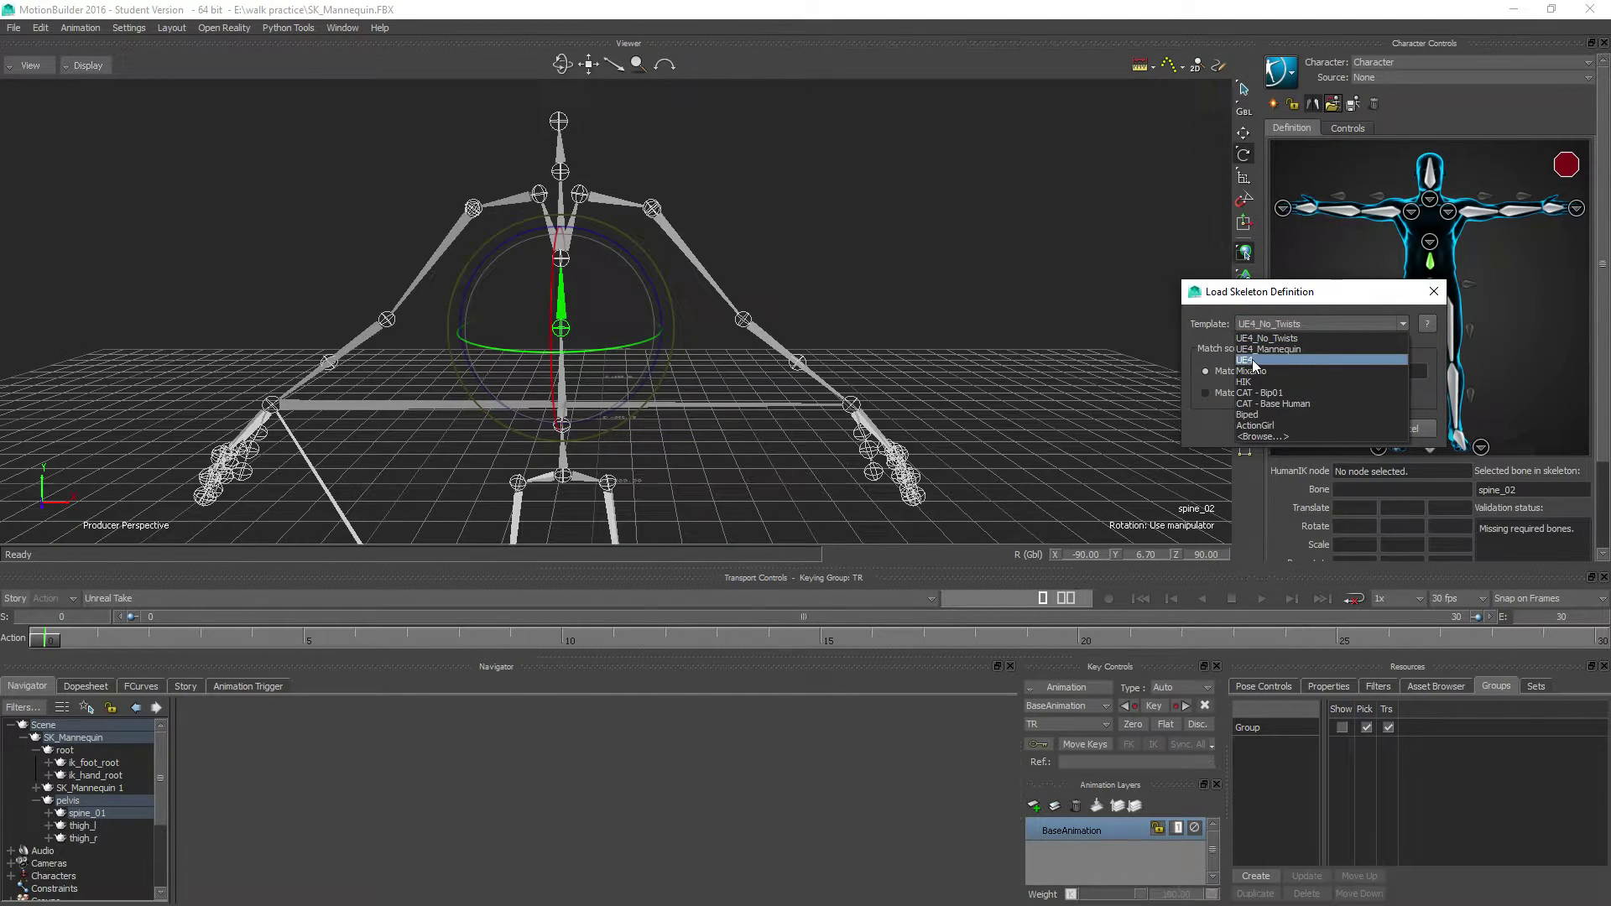
click(1253, 361)
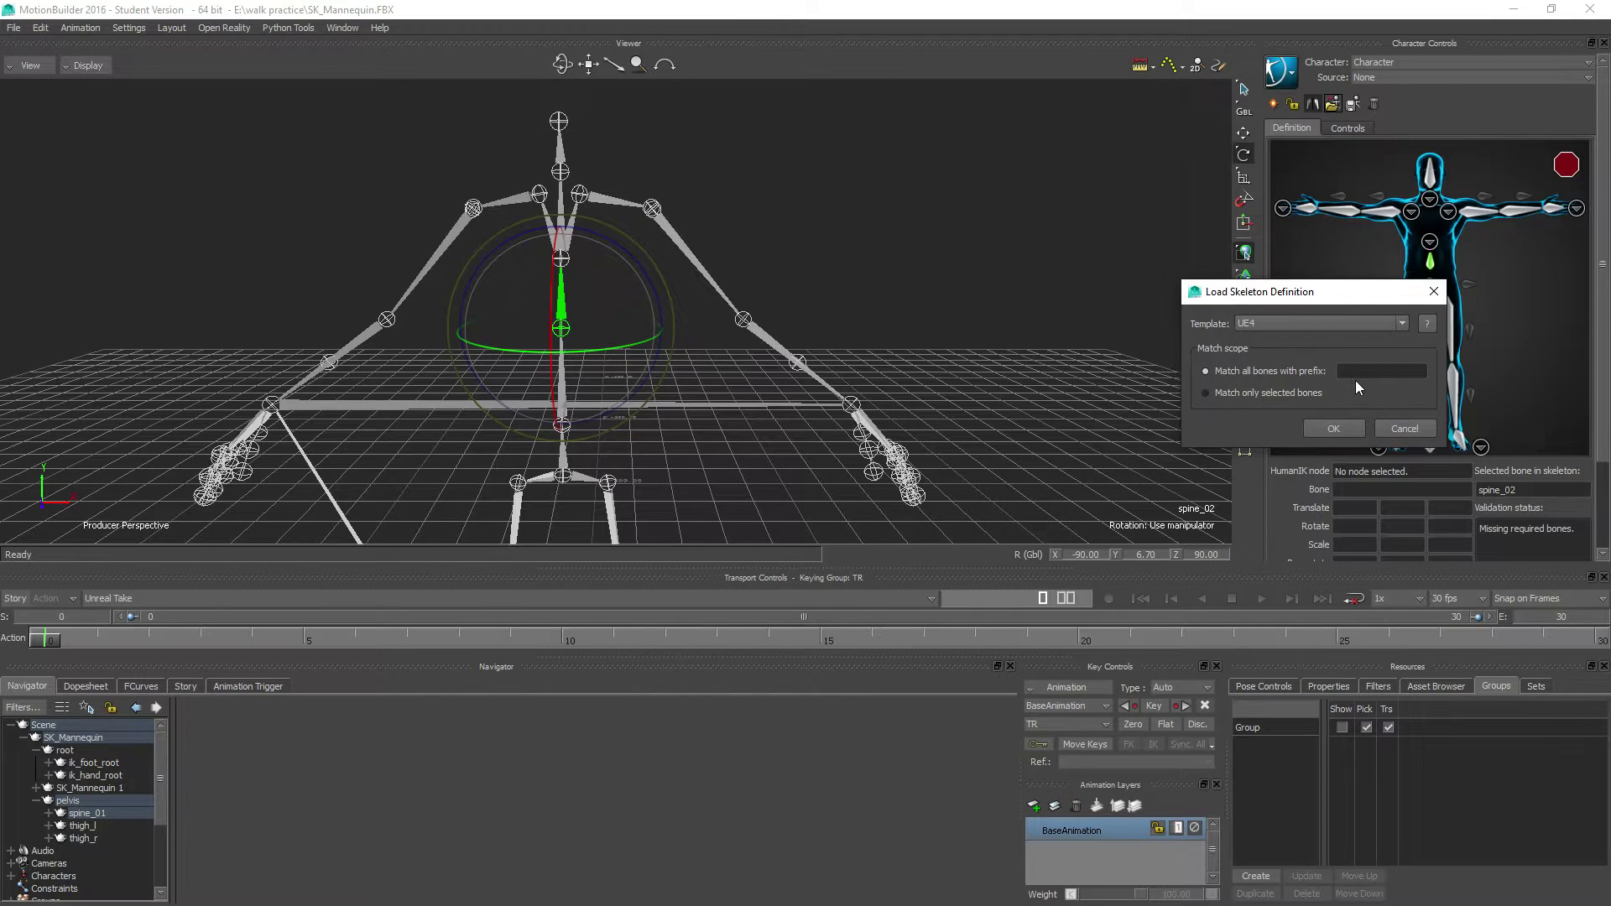
click(1328, 432)
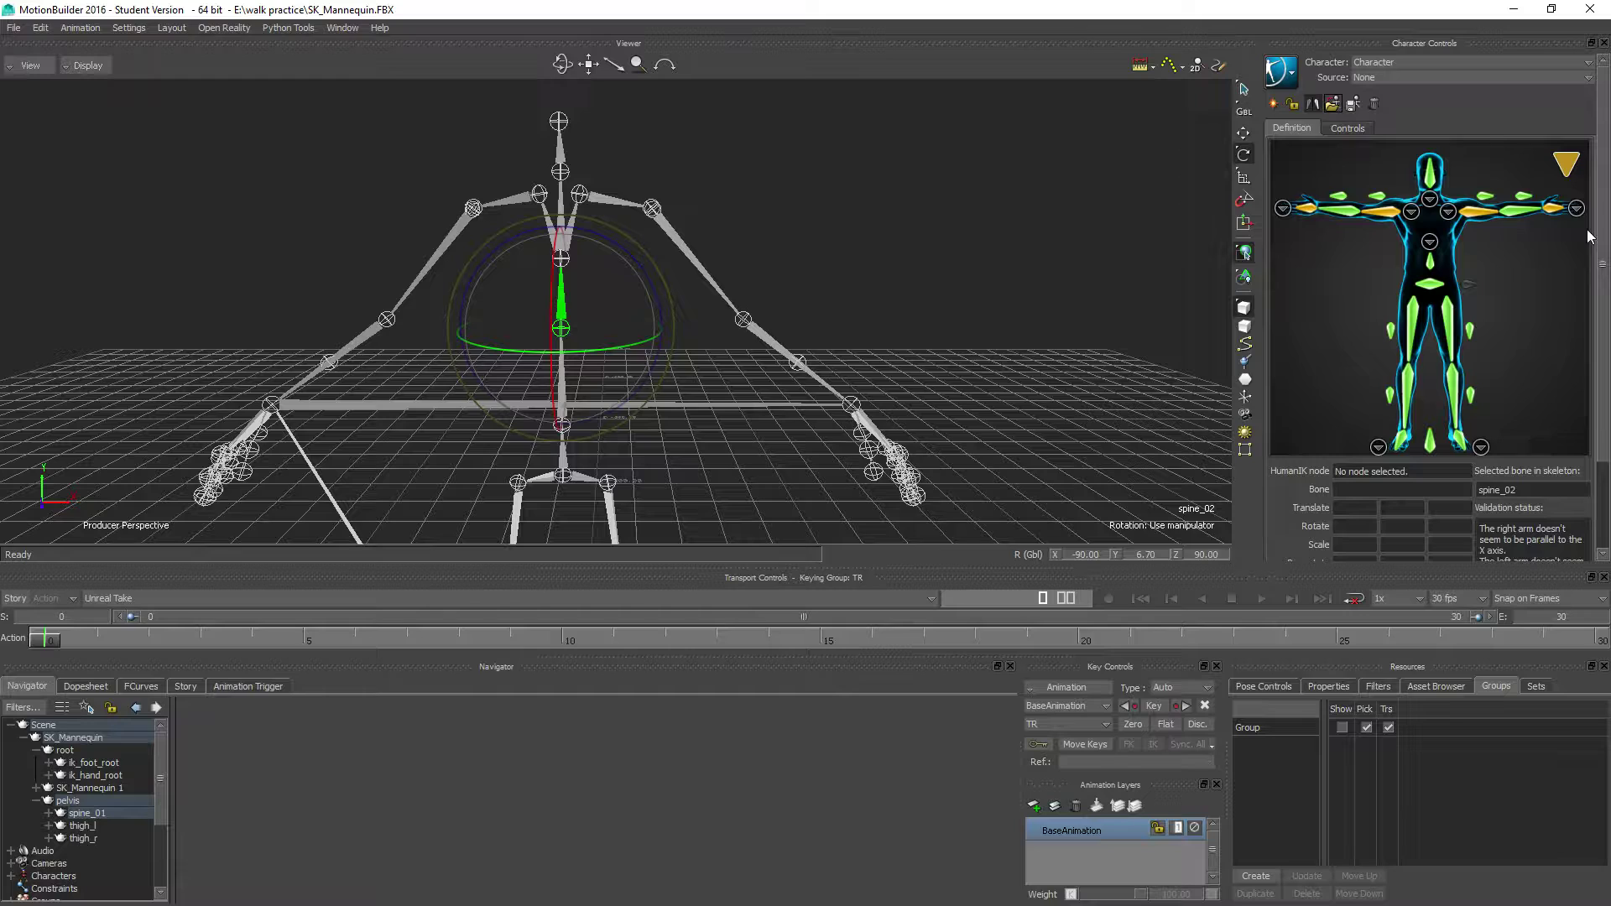
mouse_move(1574, 172)
In the Front view, rotate upperarm_l/r and lowerarm_l/r up to horizontal
key(ctrl+f)
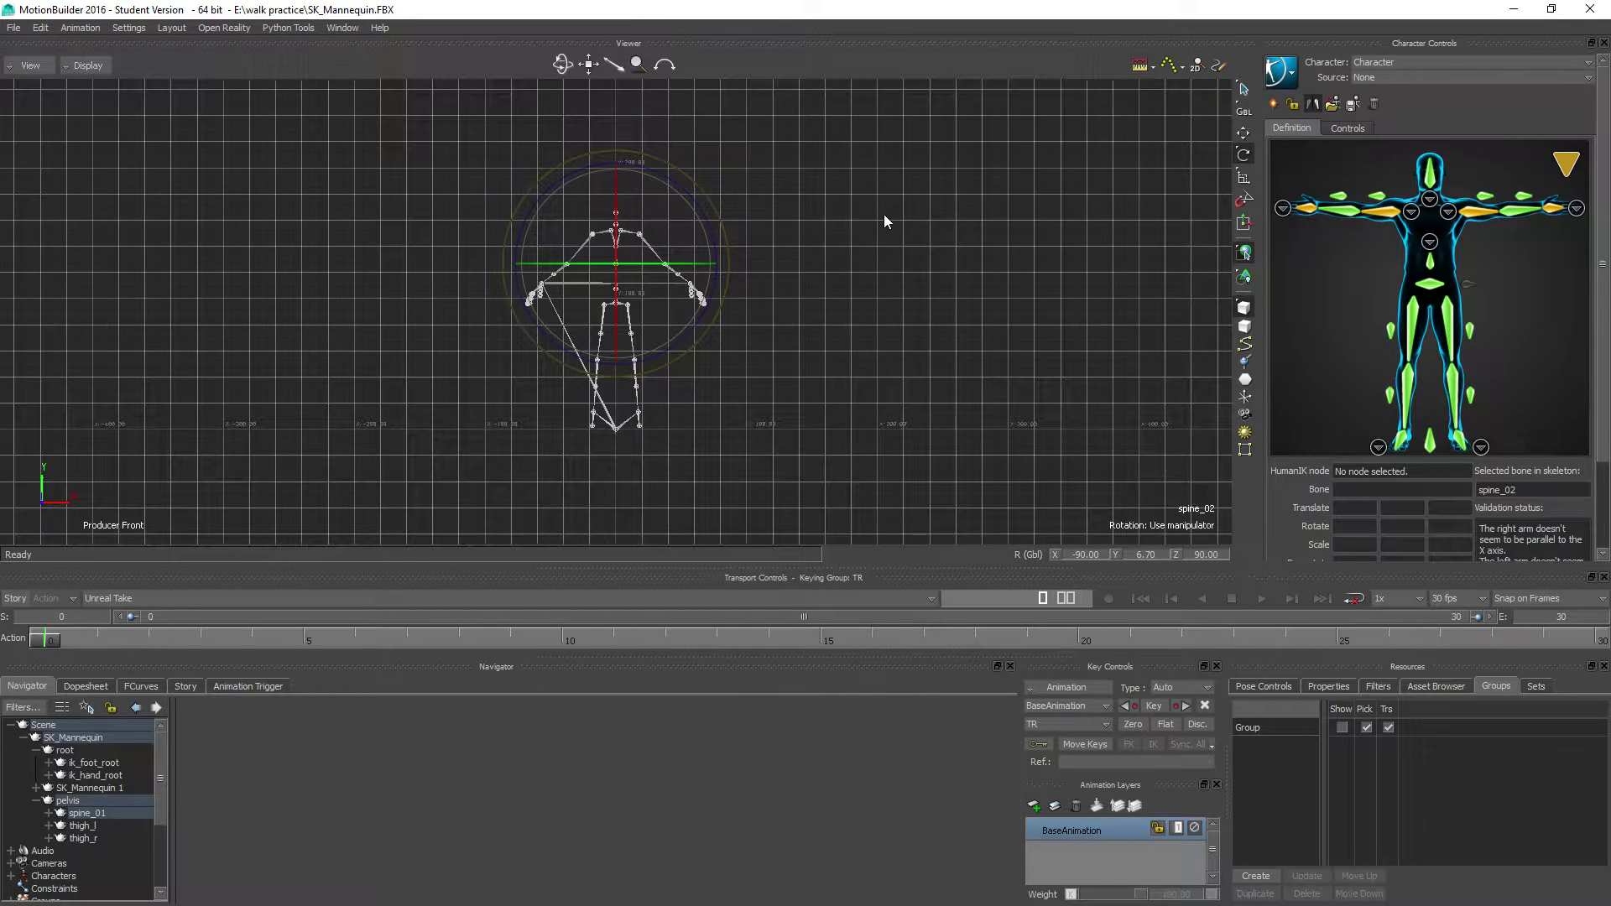
scroll(627, 249, up, 10)
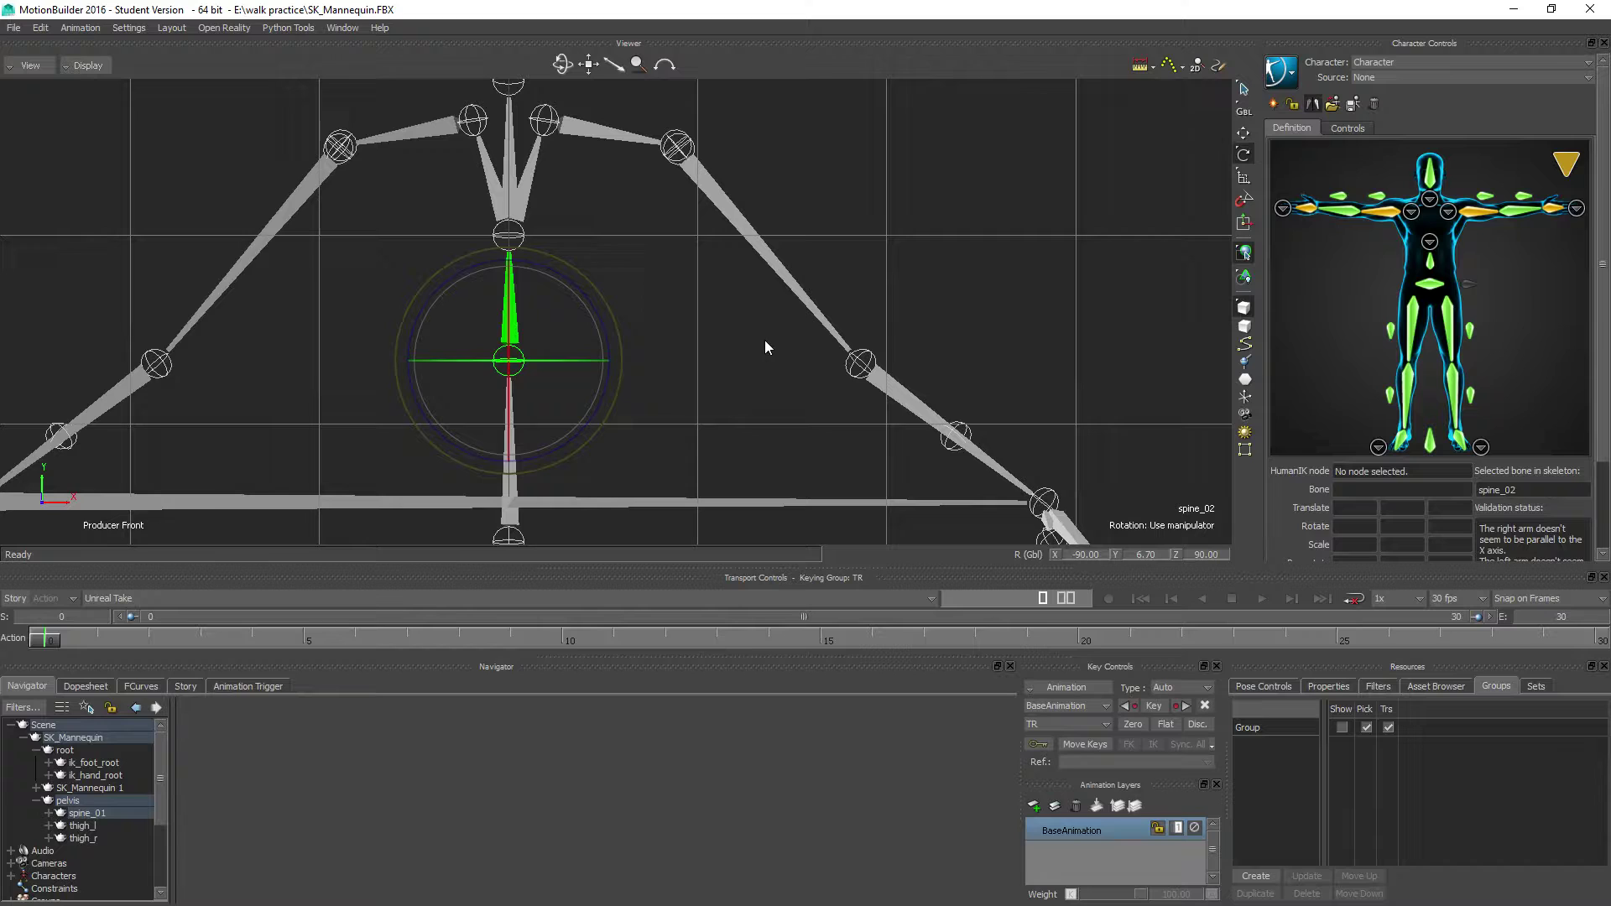
scroll(751, 332, down, 6)
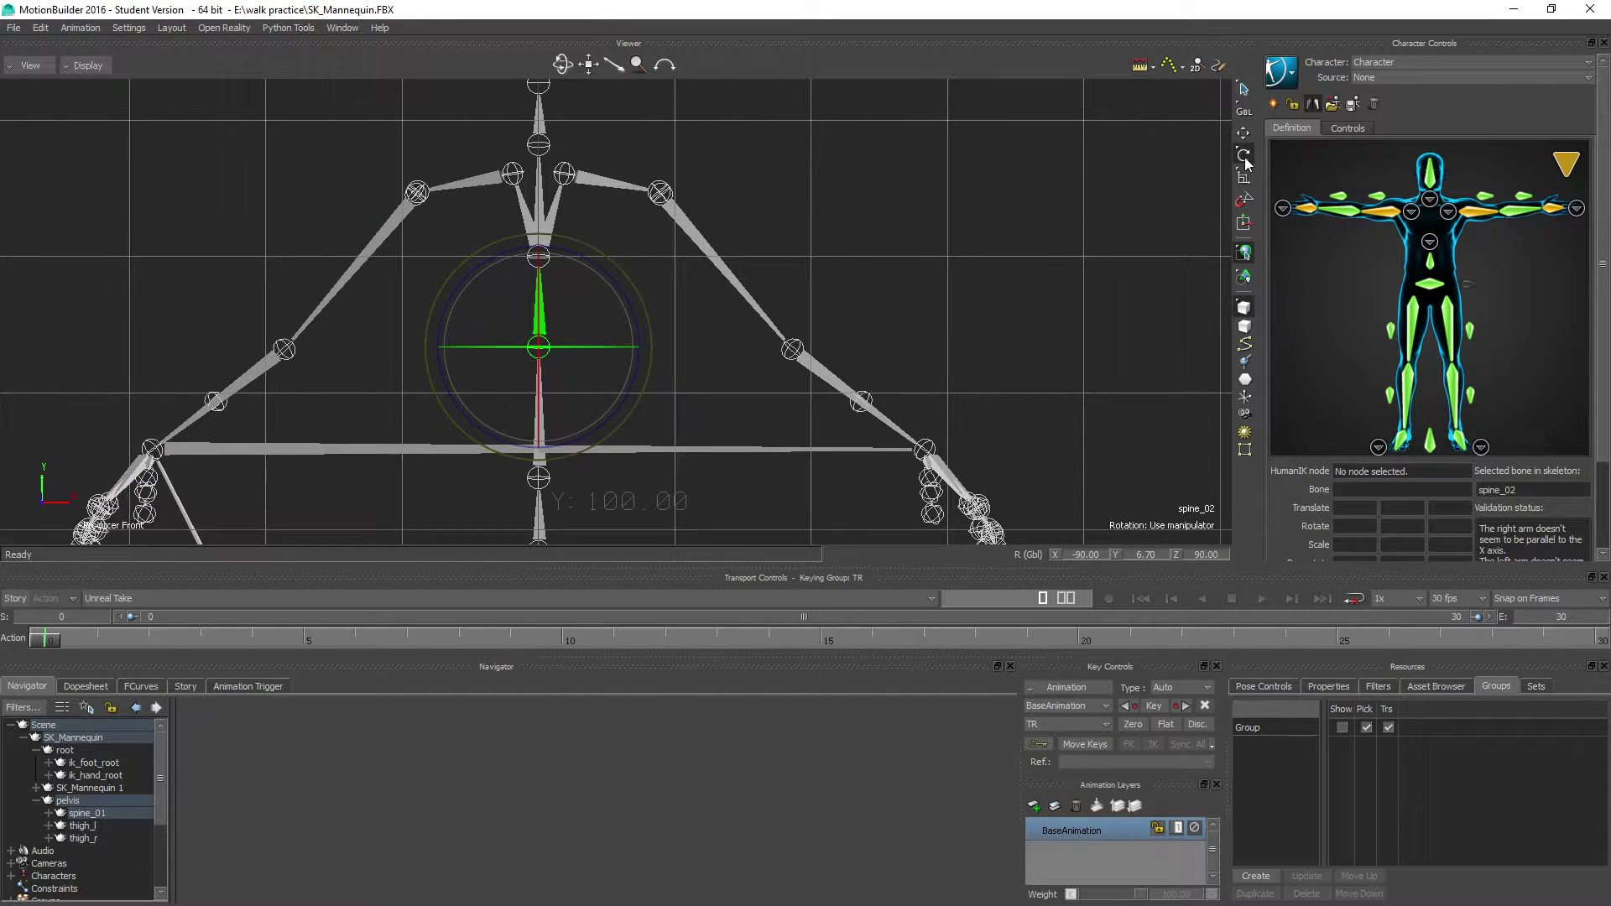
right_click(1243, 204)
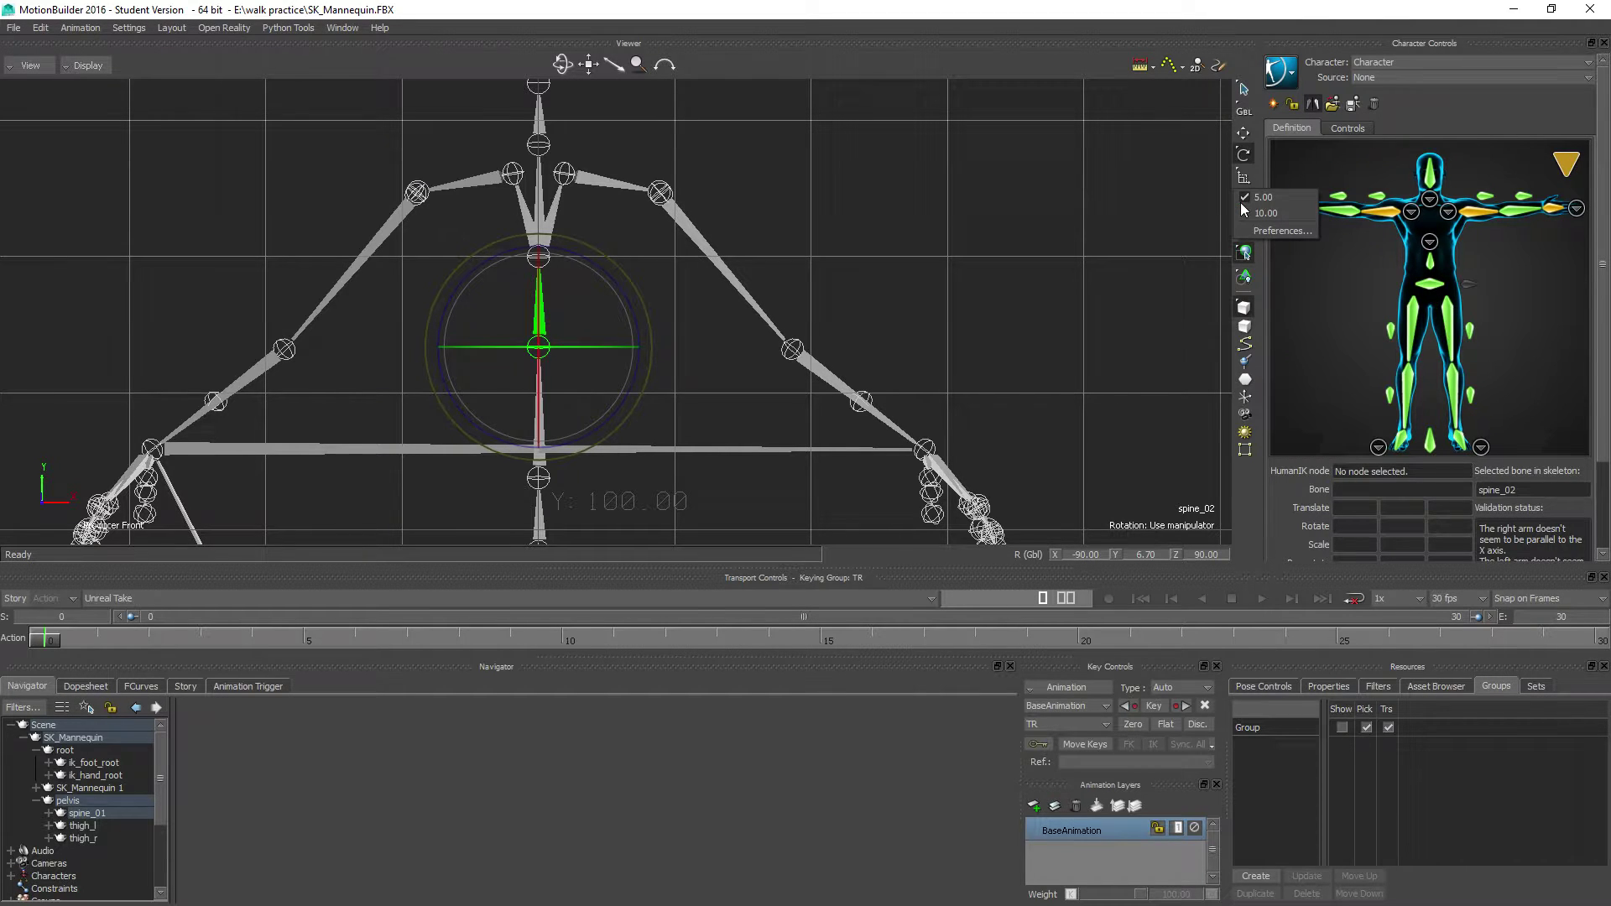
click(688, 231)
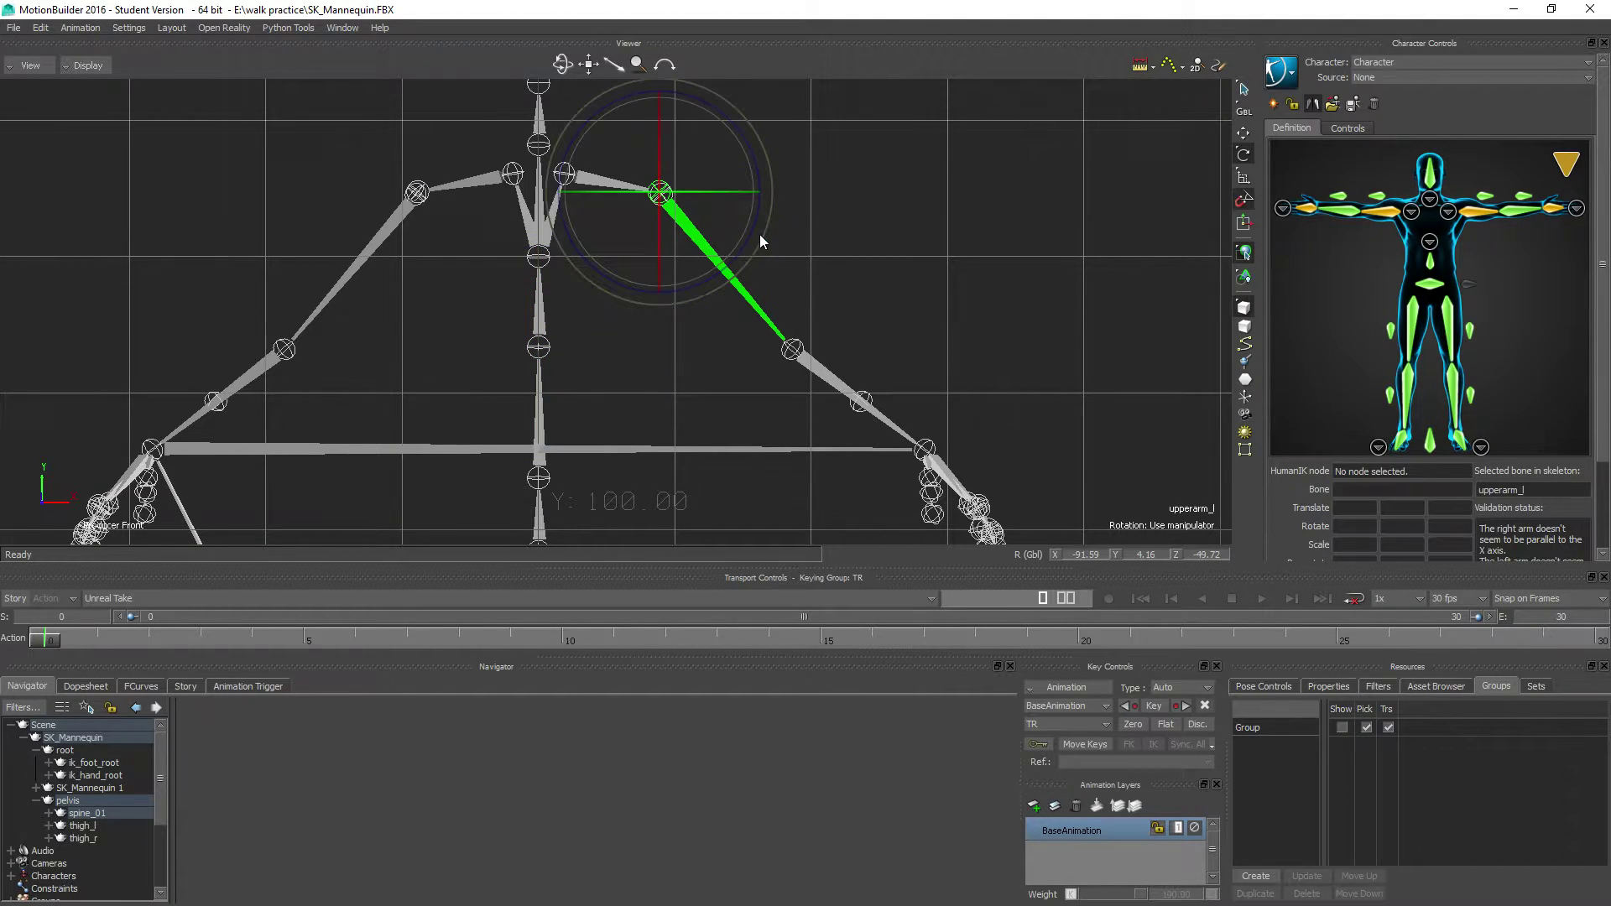
drag(757, 233, 770, 196)
click(894, 183)
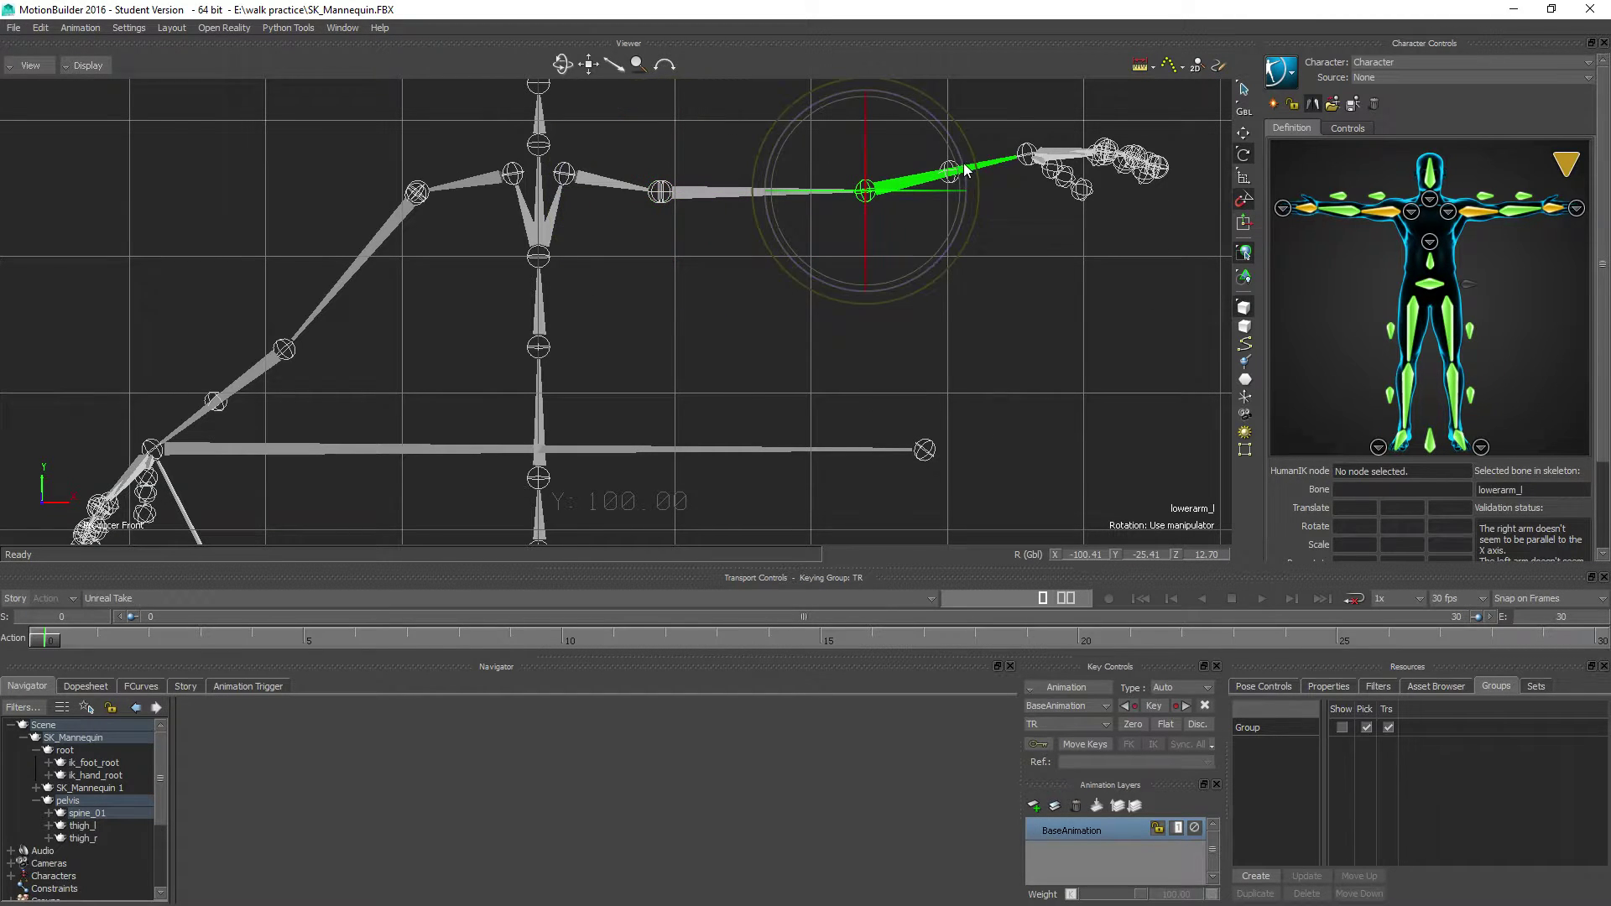
drag(955, 144, 958, 143)
click(391, 233)
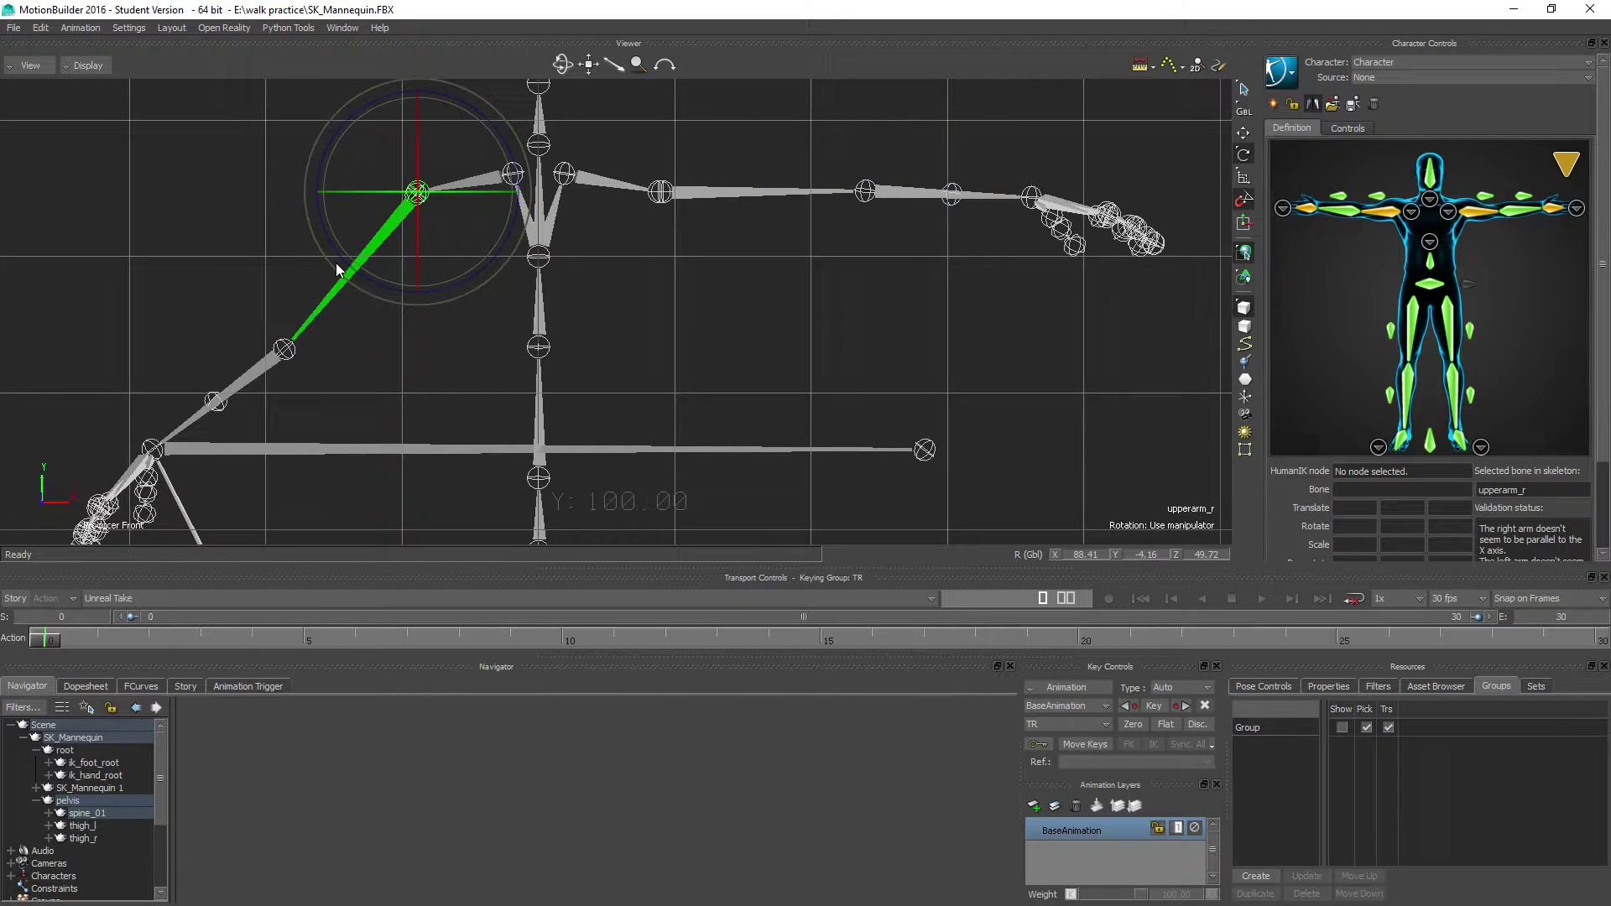
drag(337, 257, 309, 219)
click(168, 183)
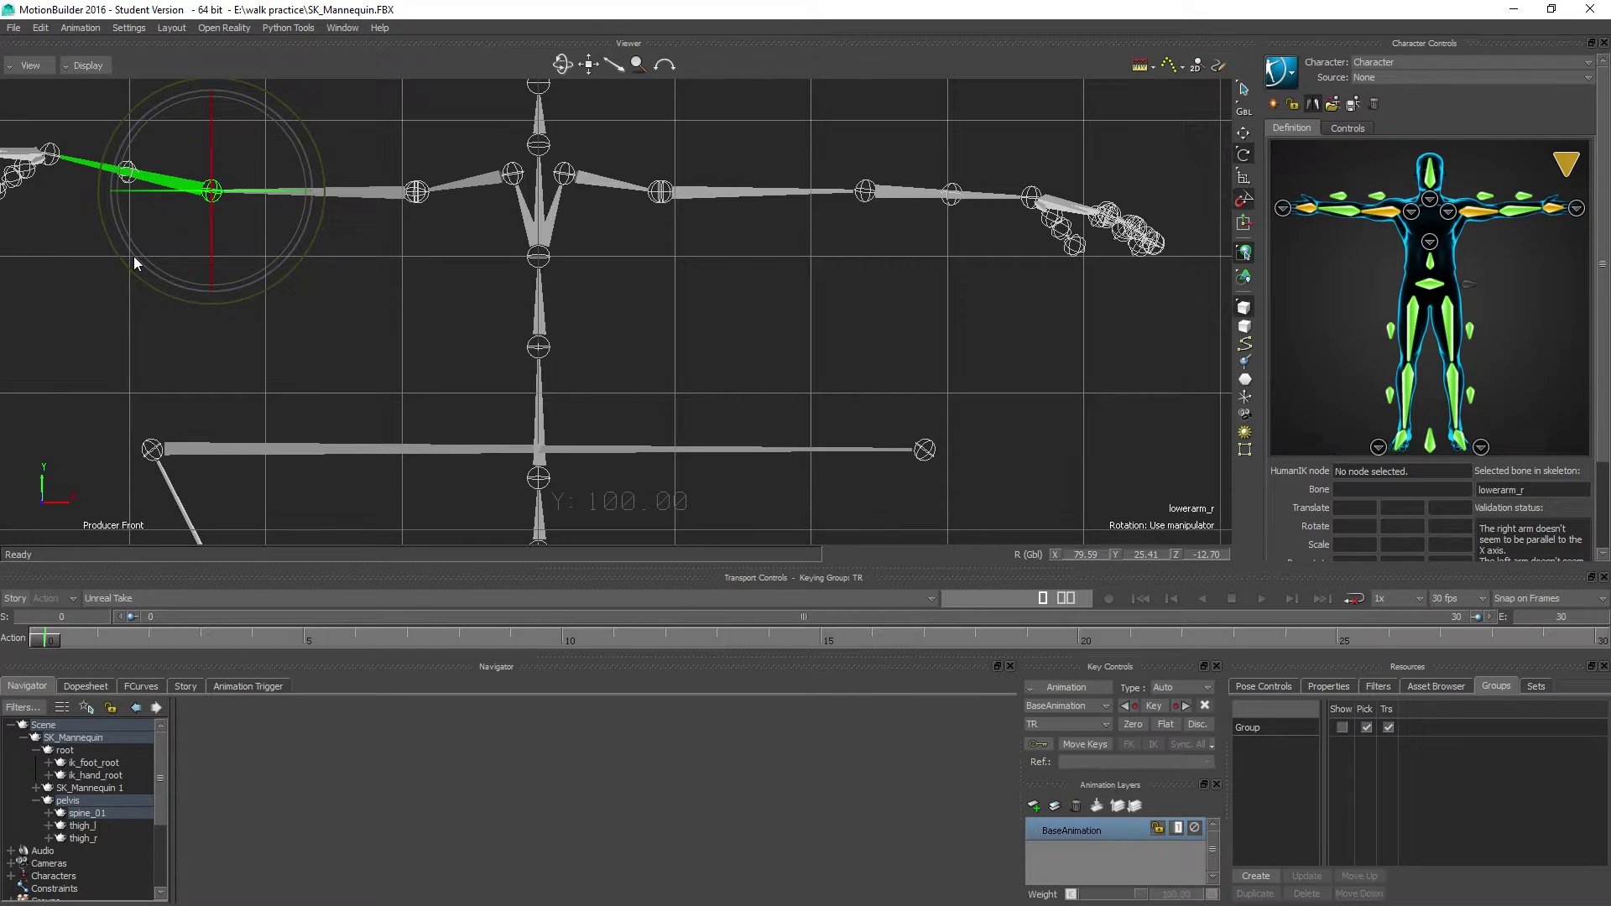
drag(133, 255, 149, 270)
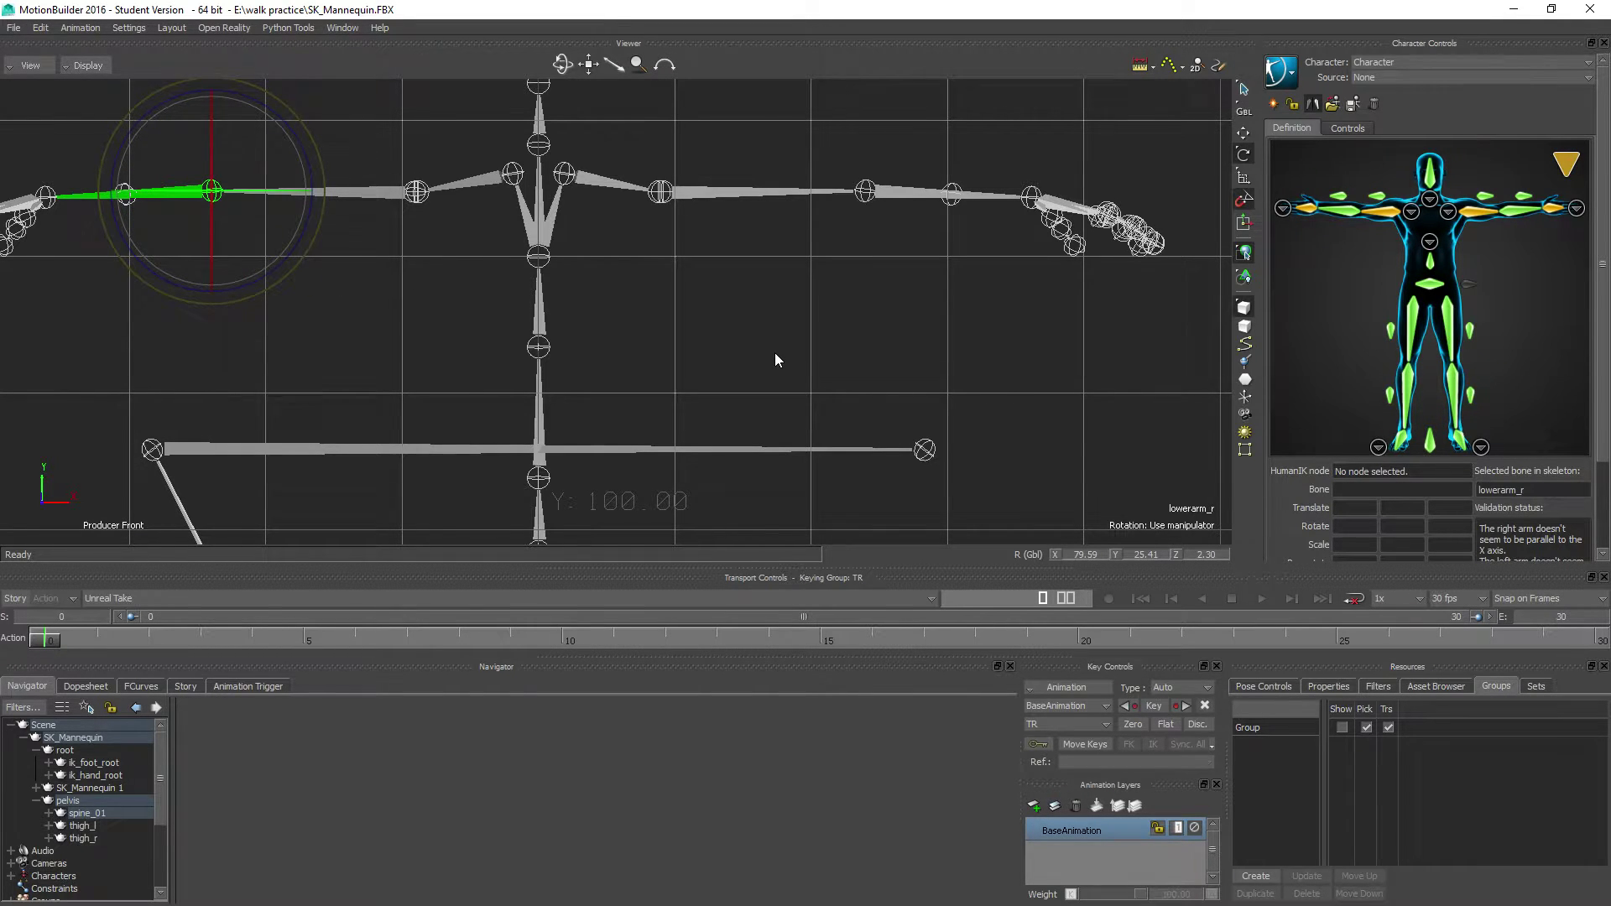
In the Top view, straighten the left and right upper and lower arm bones along X
key(ctrl+r)
ctrl+drag(611, 366, 893, 316)
click(787, 243)
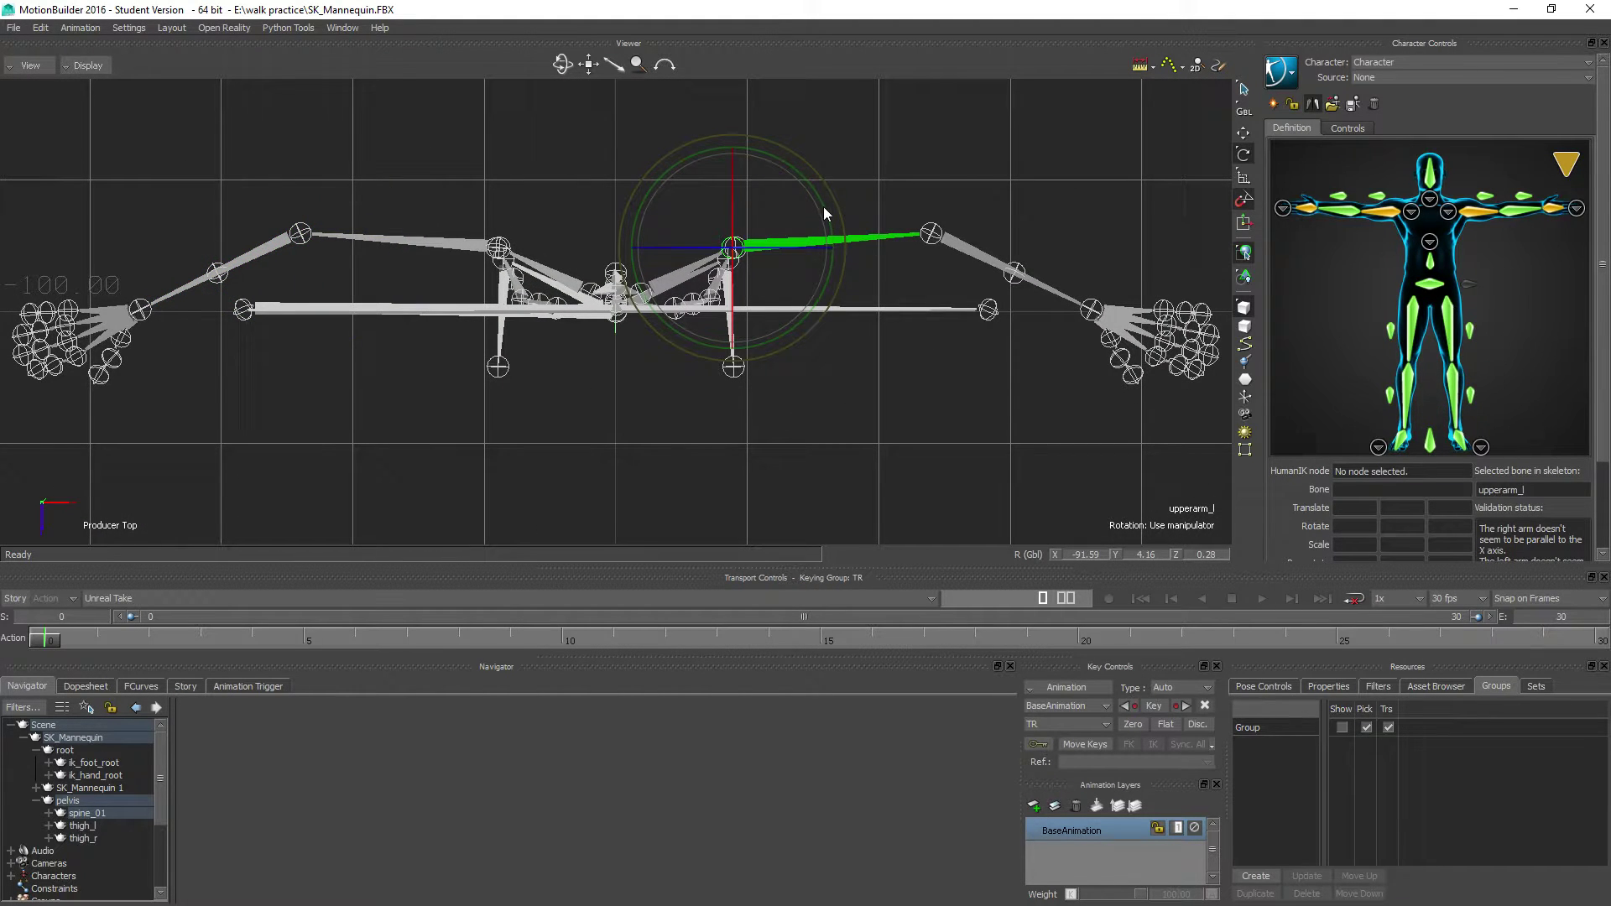
key(ctrl+z)
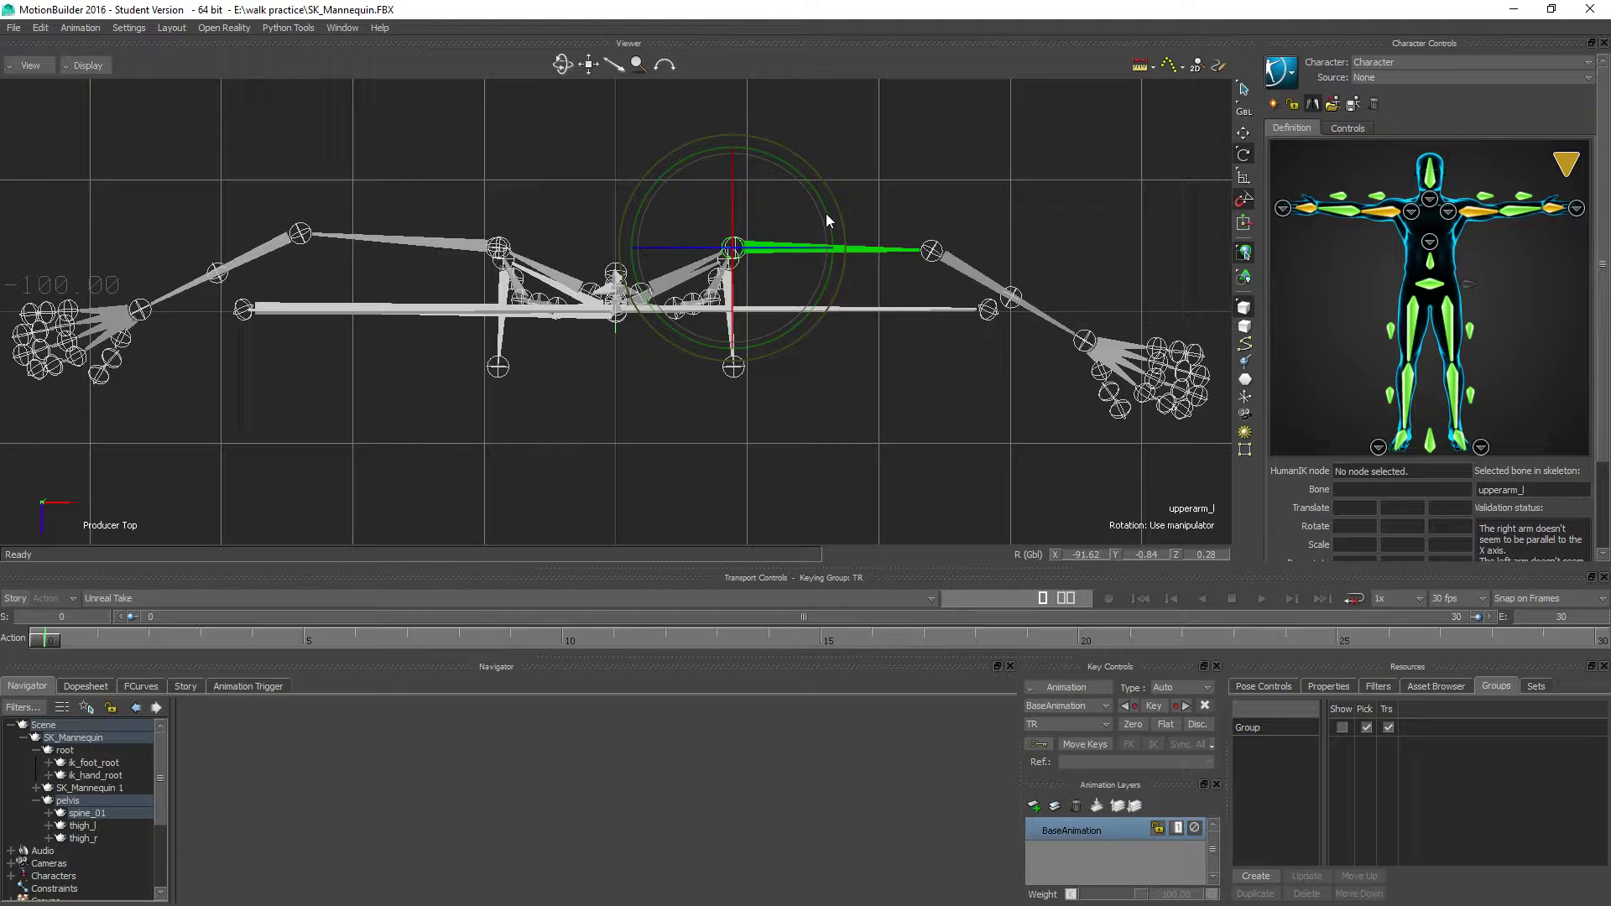
click(975, 273)
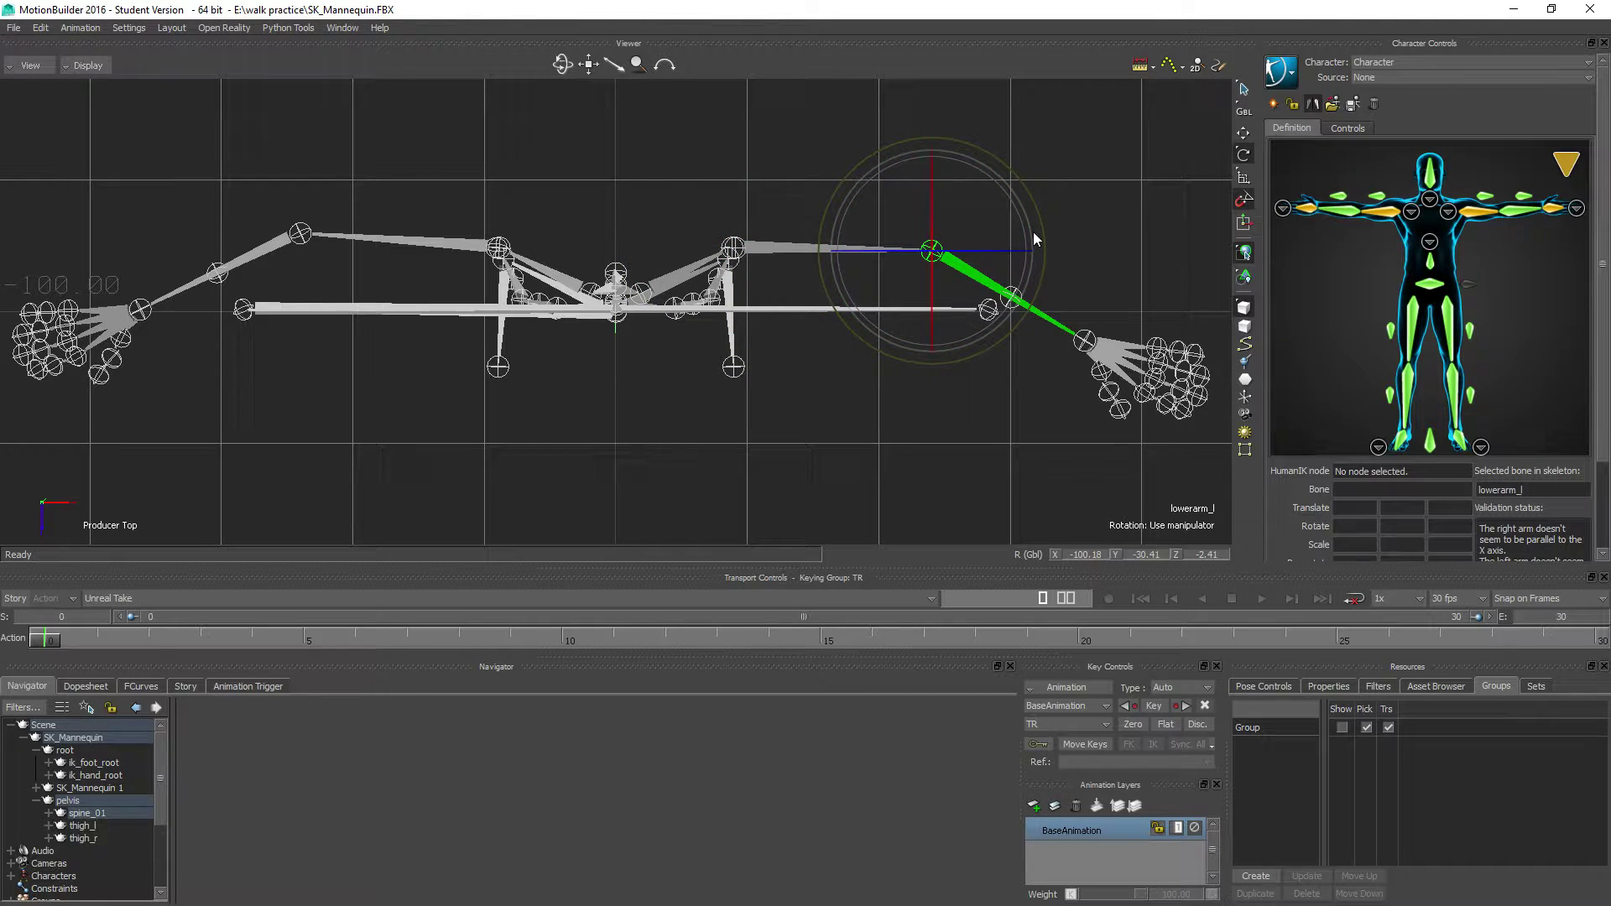
drag(1034, 232, 1015, 209)
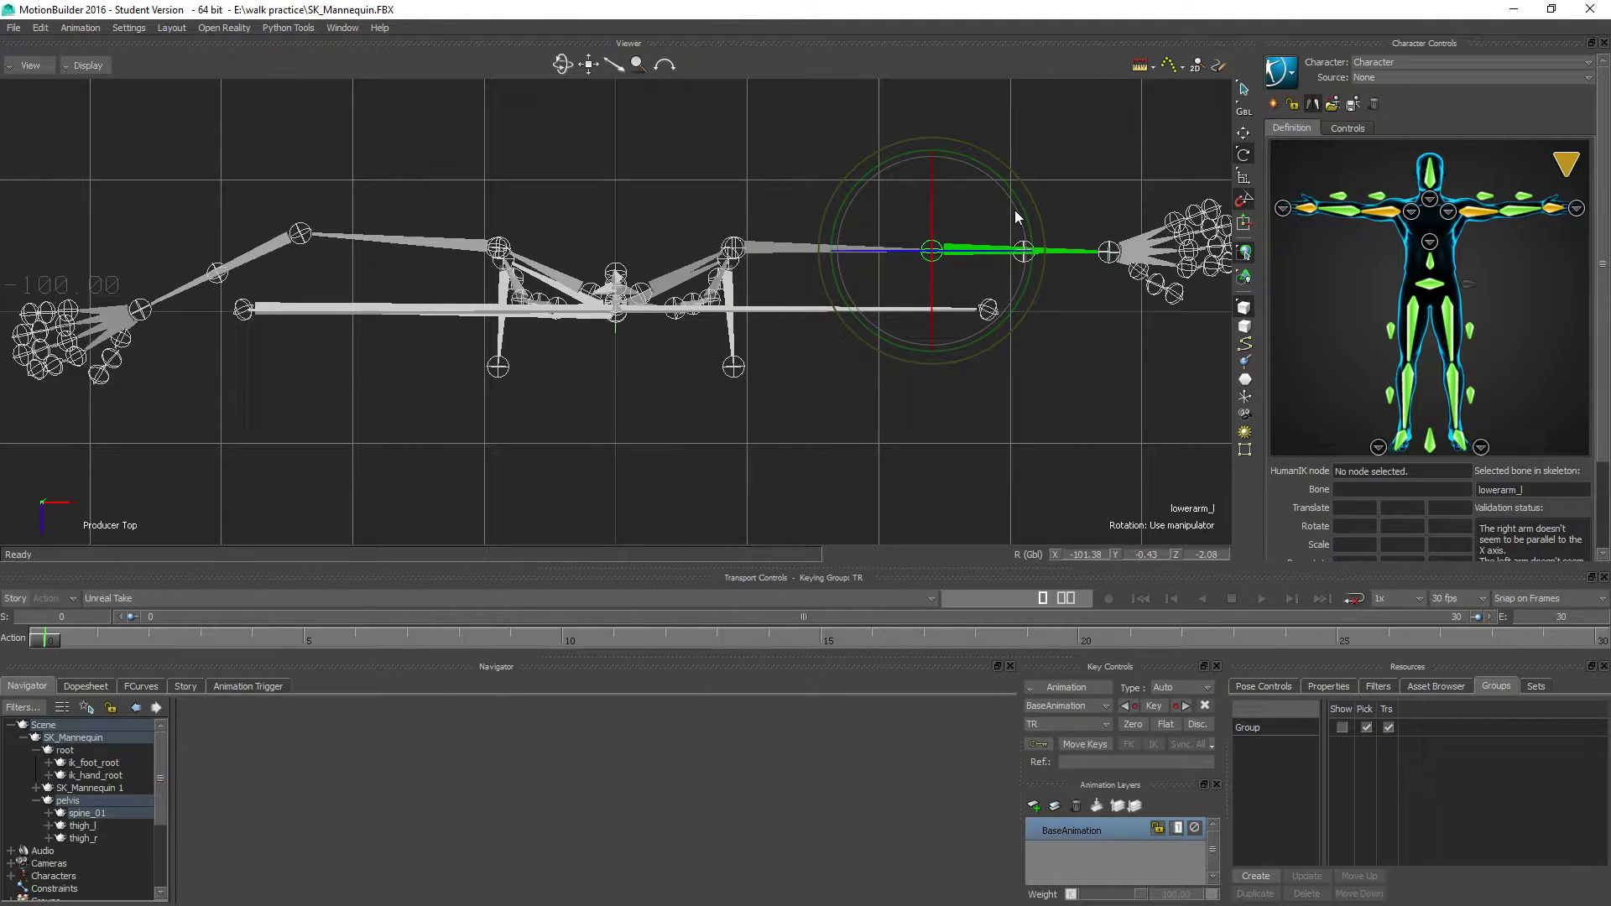
click(451, 244)
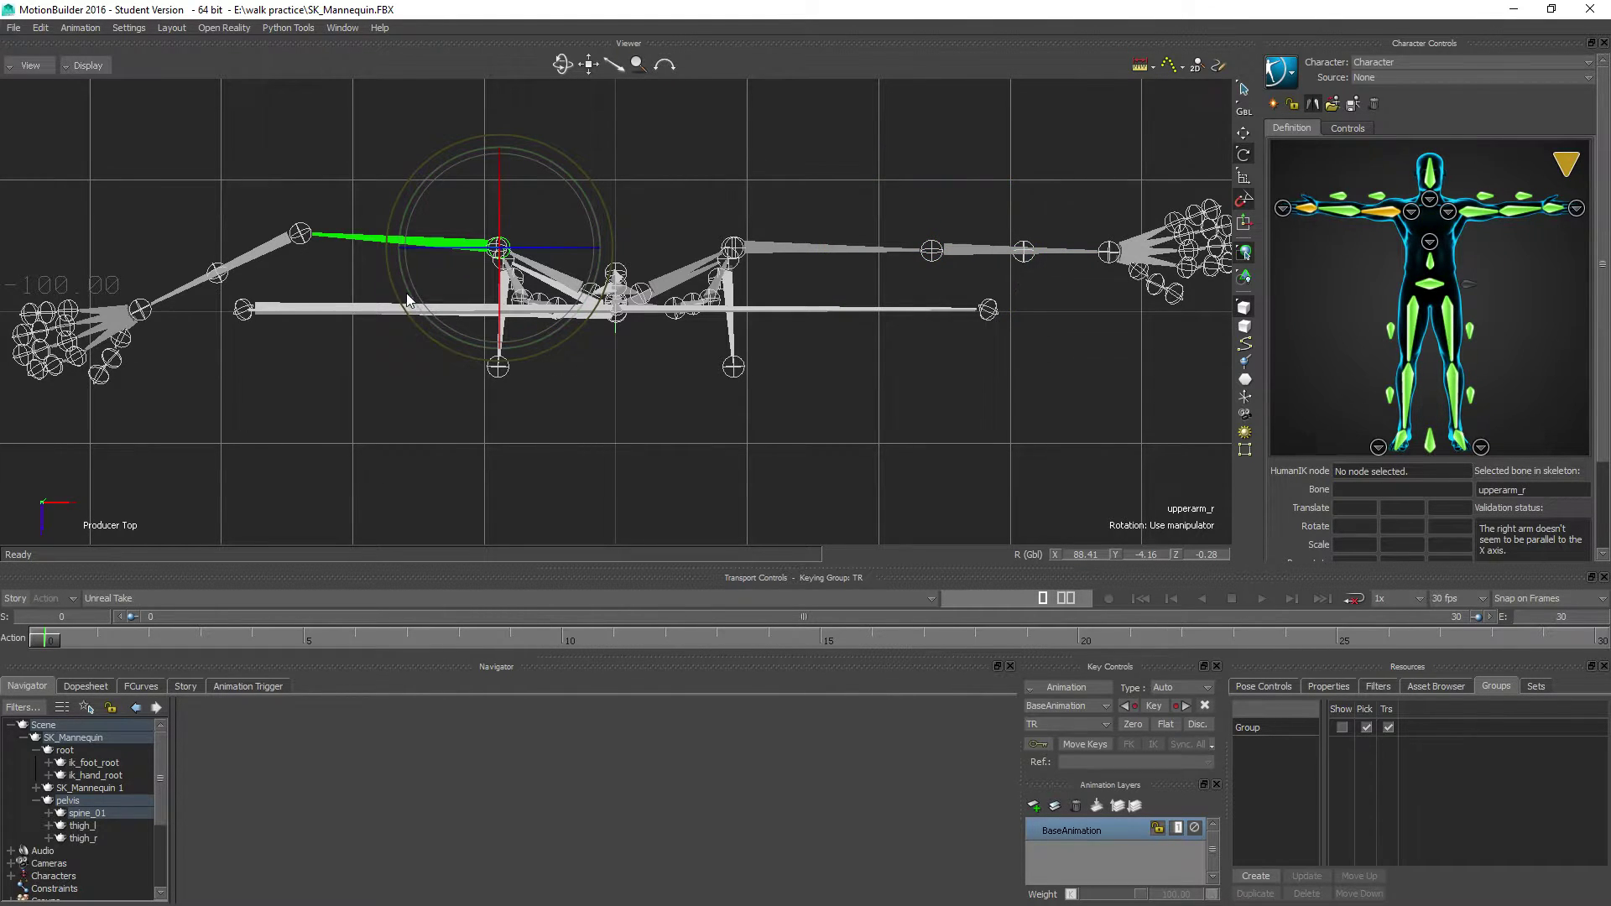
drag(405, 276, 404, 278)
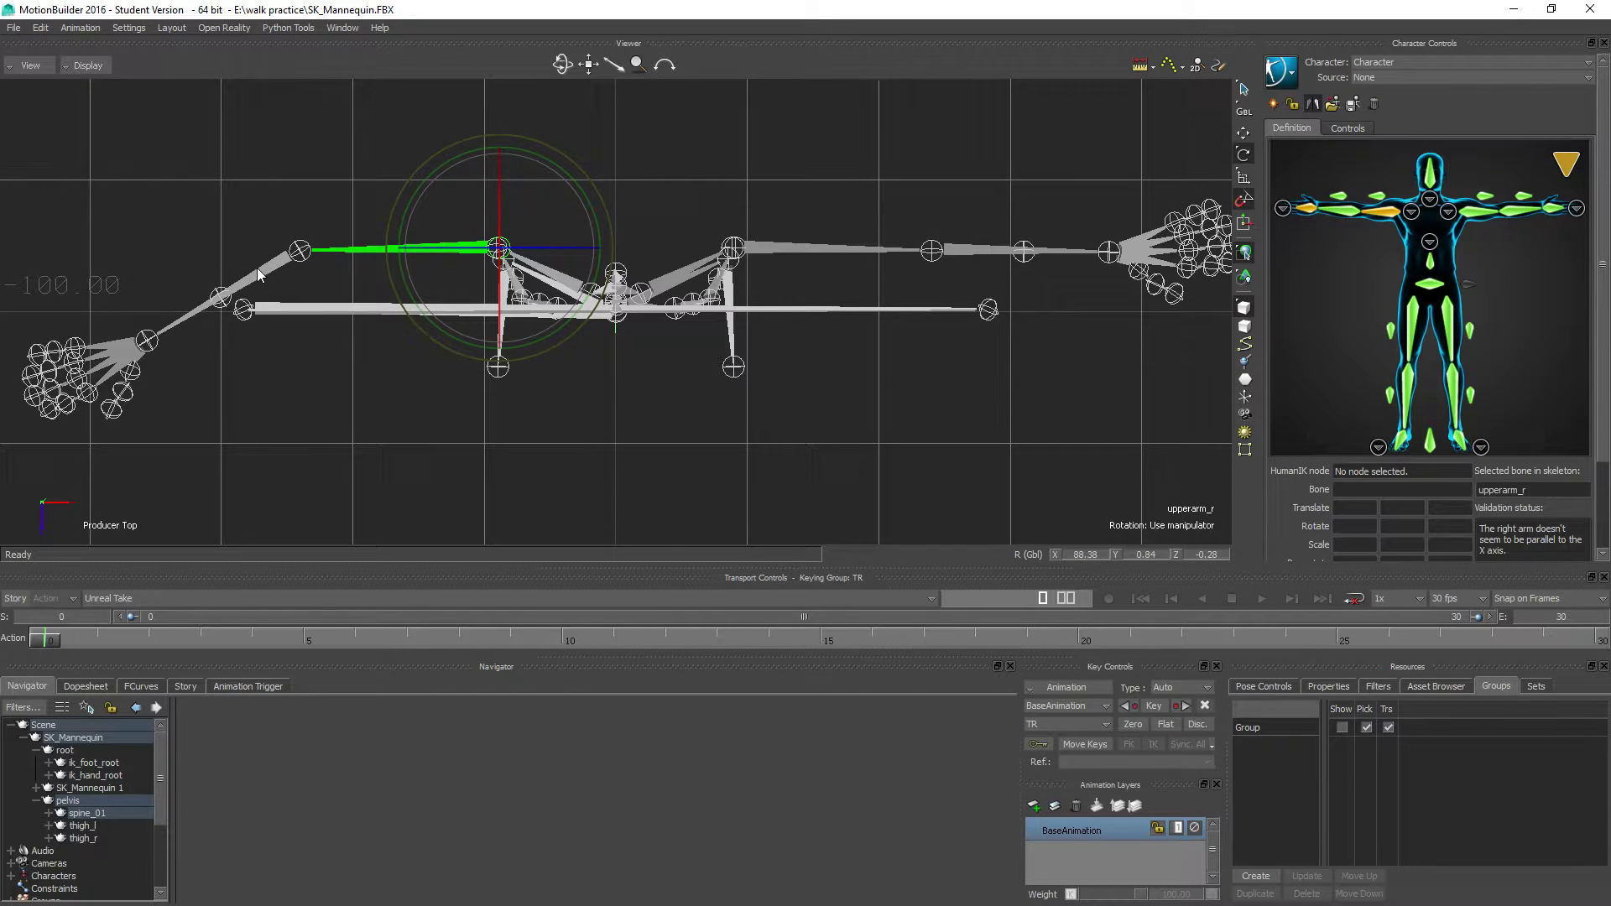
click(300, 248)
drag(349, 159, 374, 178)
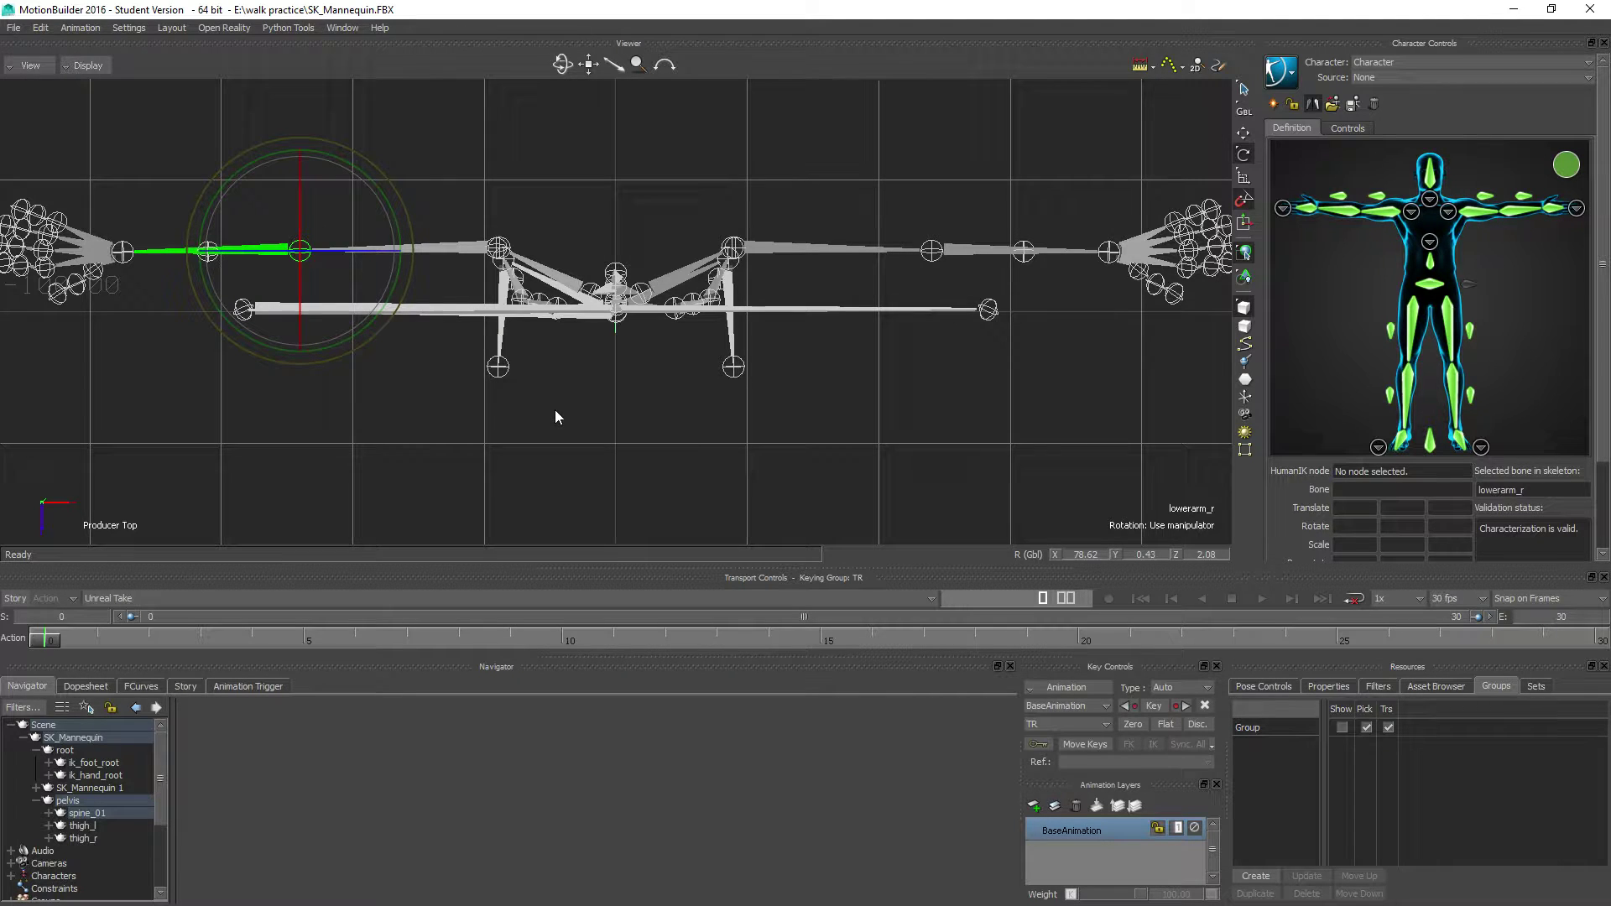
Return to the Perspective camera, reframe the skeleton, and deselect the bones
key(ctrl+e)
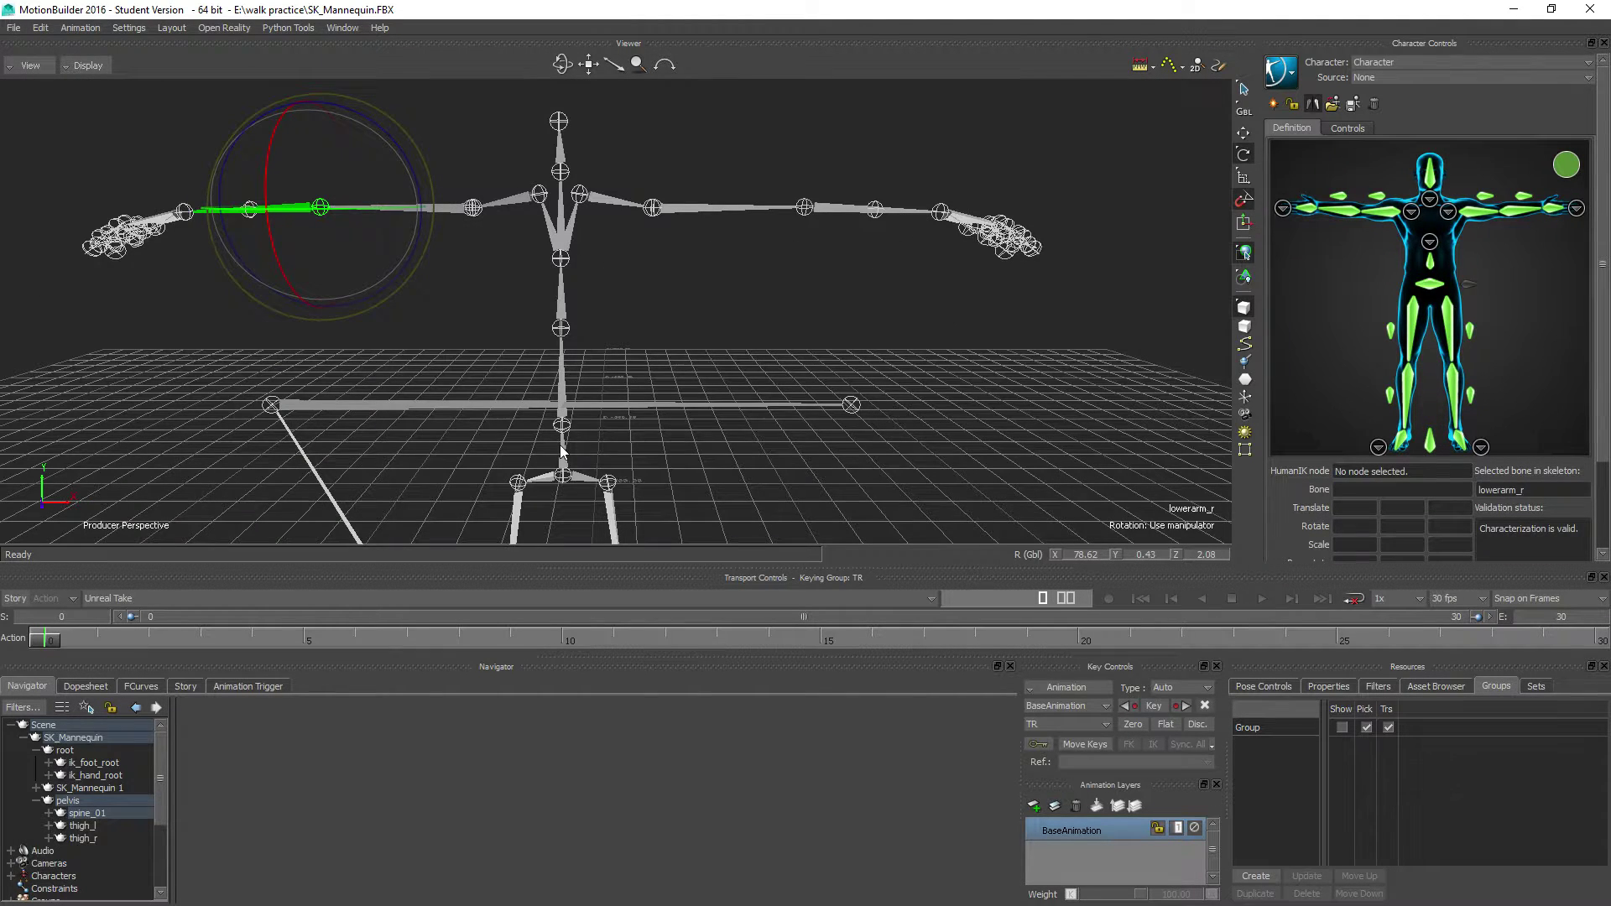
drag(556, 410, 579, 378)
click(30, 66)
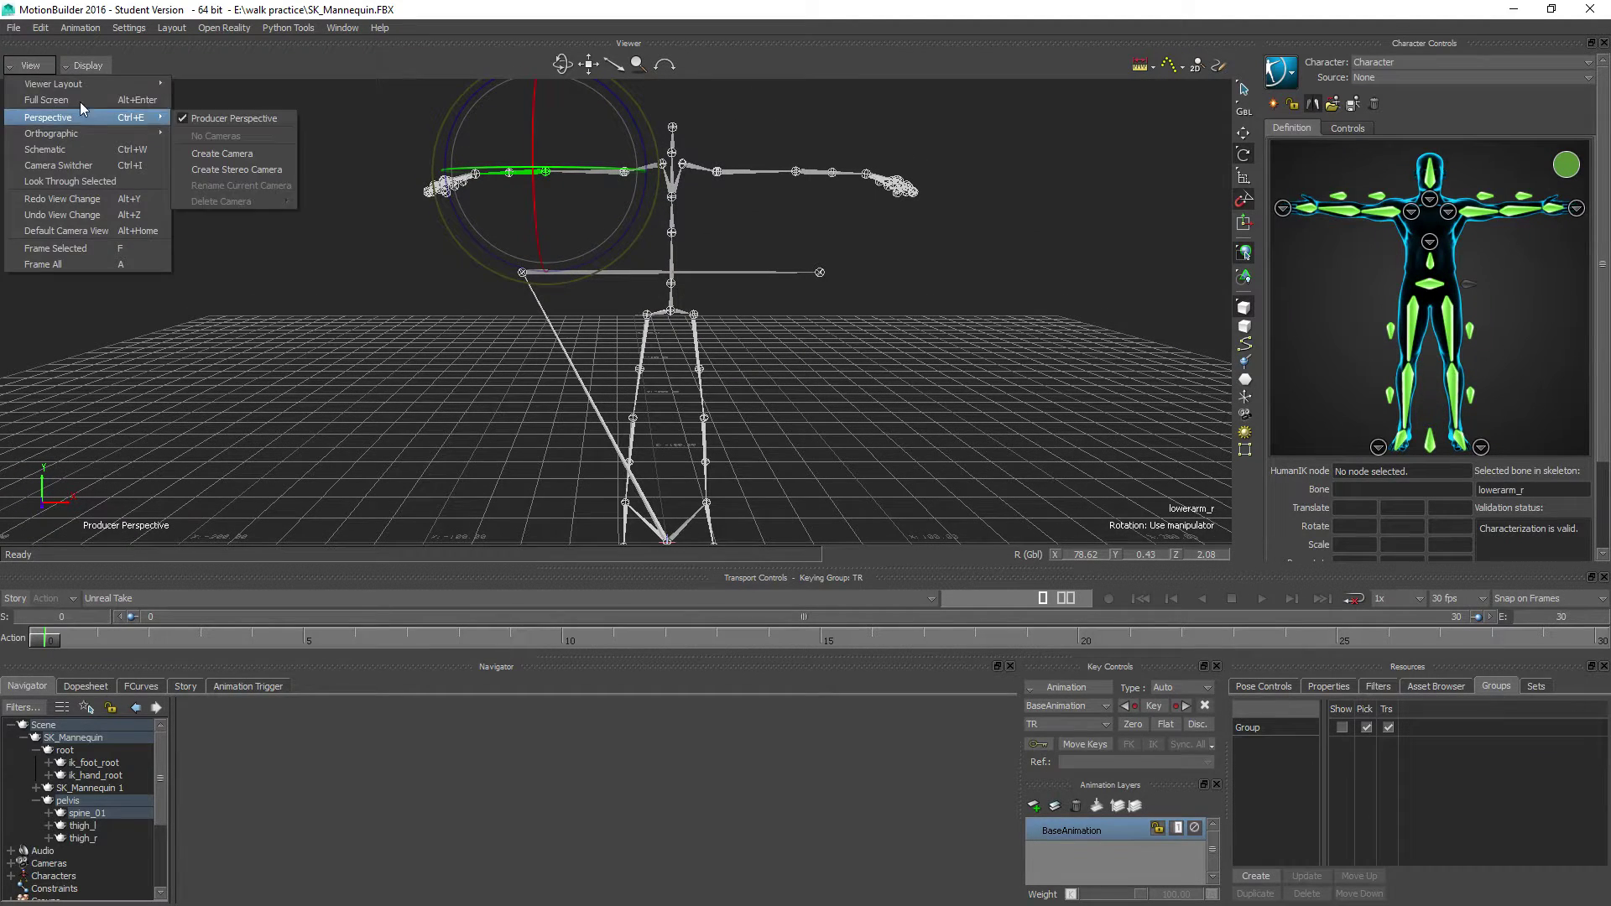
click(566, 464)
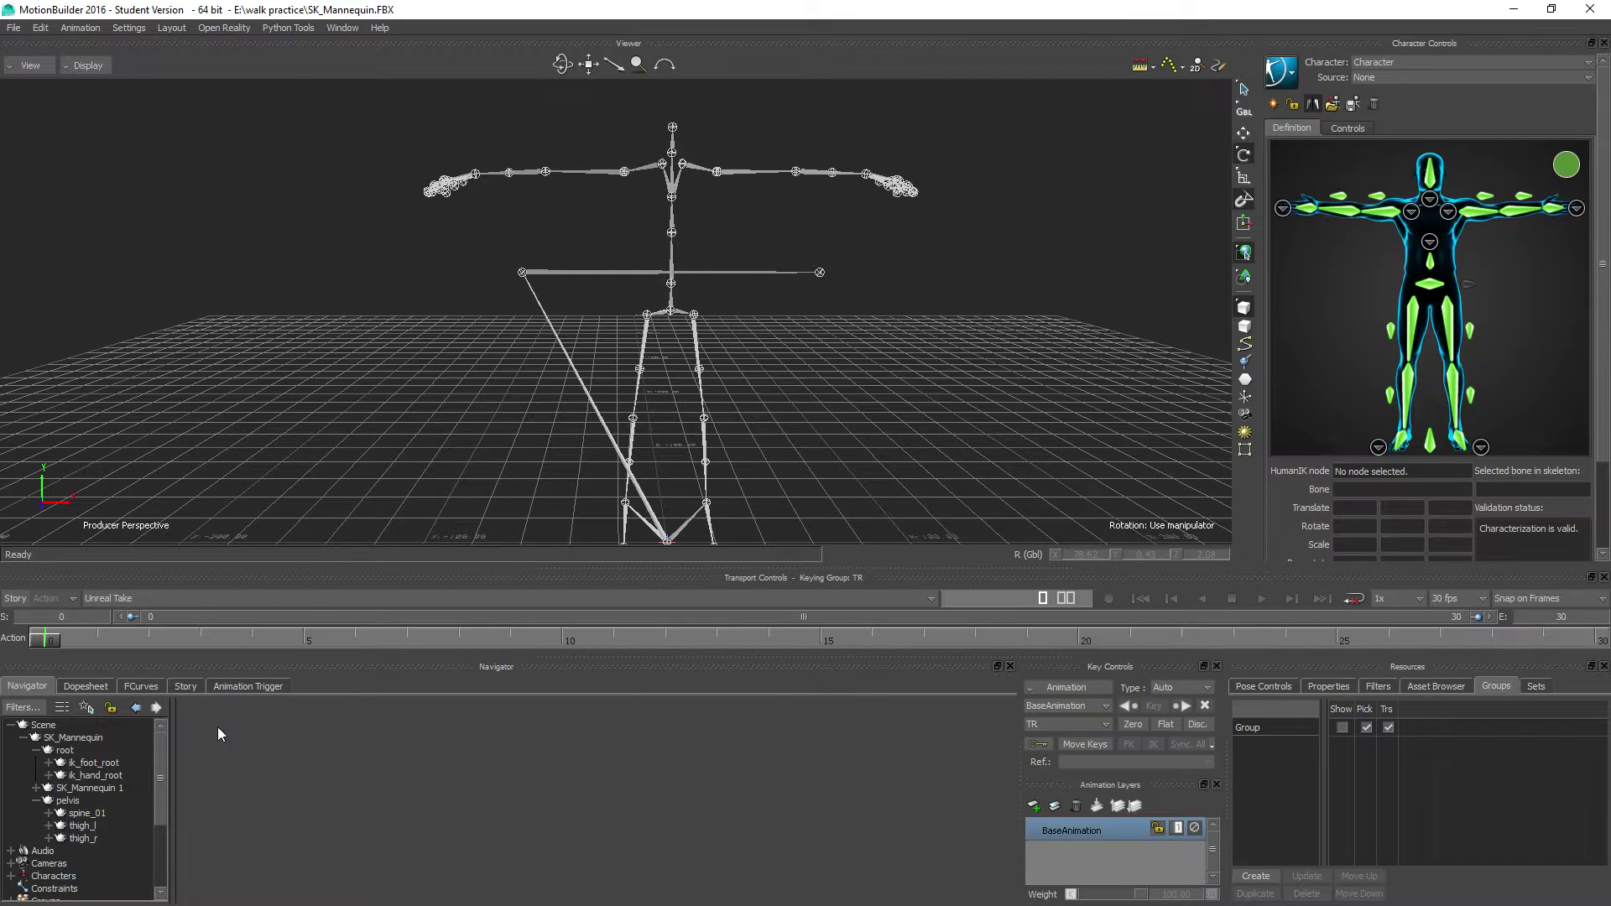
scroll(78, 894, down, 1)
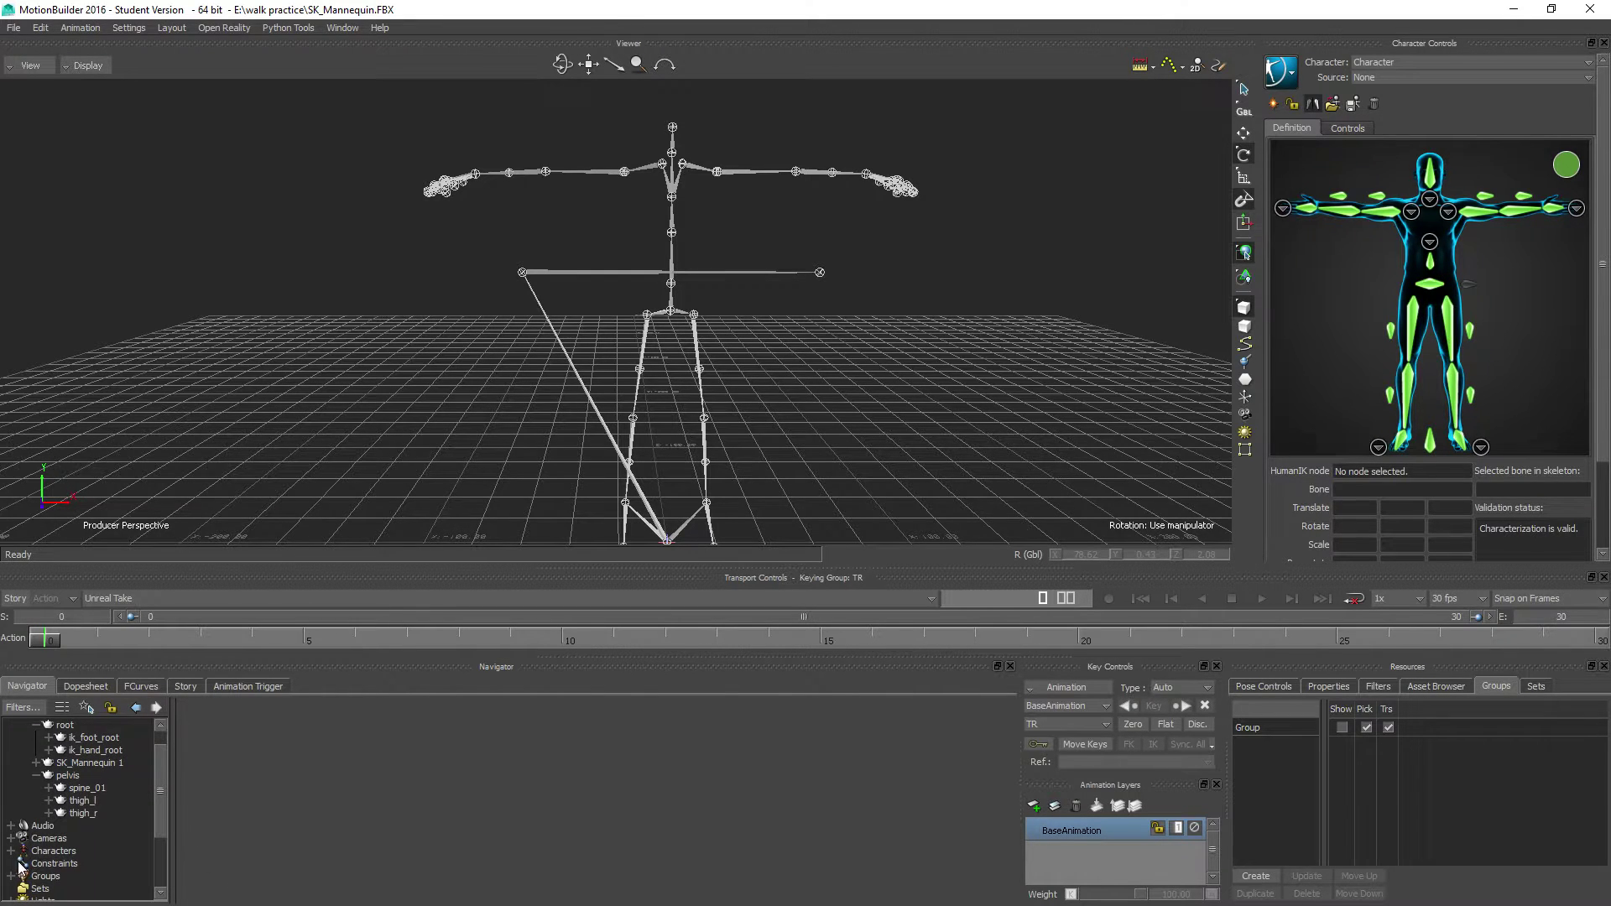
Rename the Character node in the Navigator to SK_Mannequin_Character
click(11, 851)
click(23, 864)
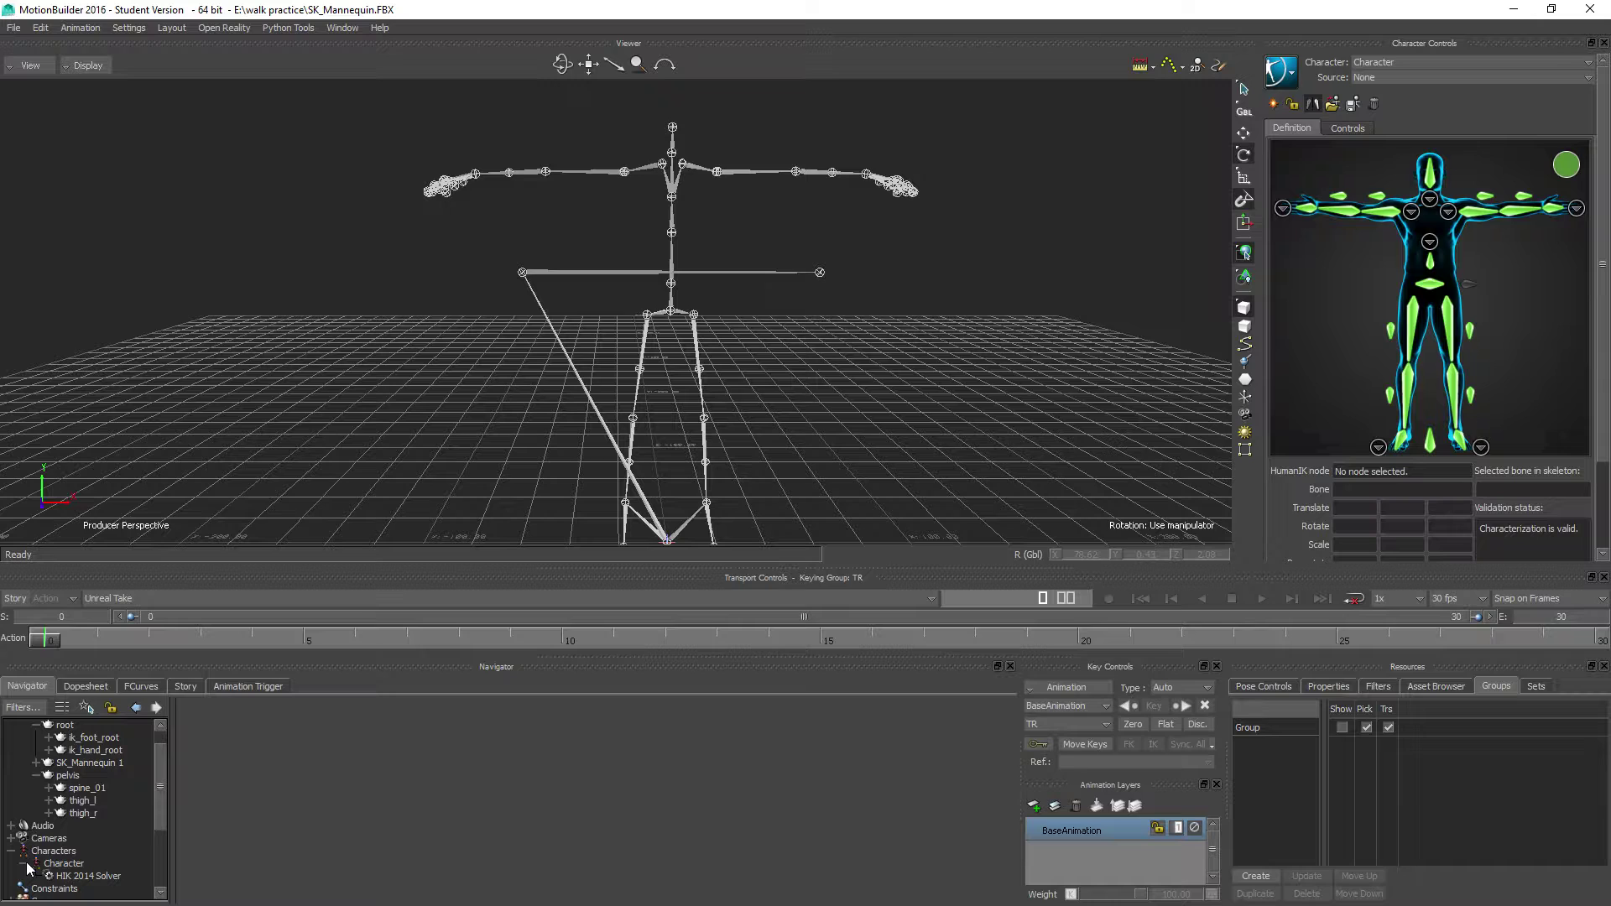
click(60, 865)
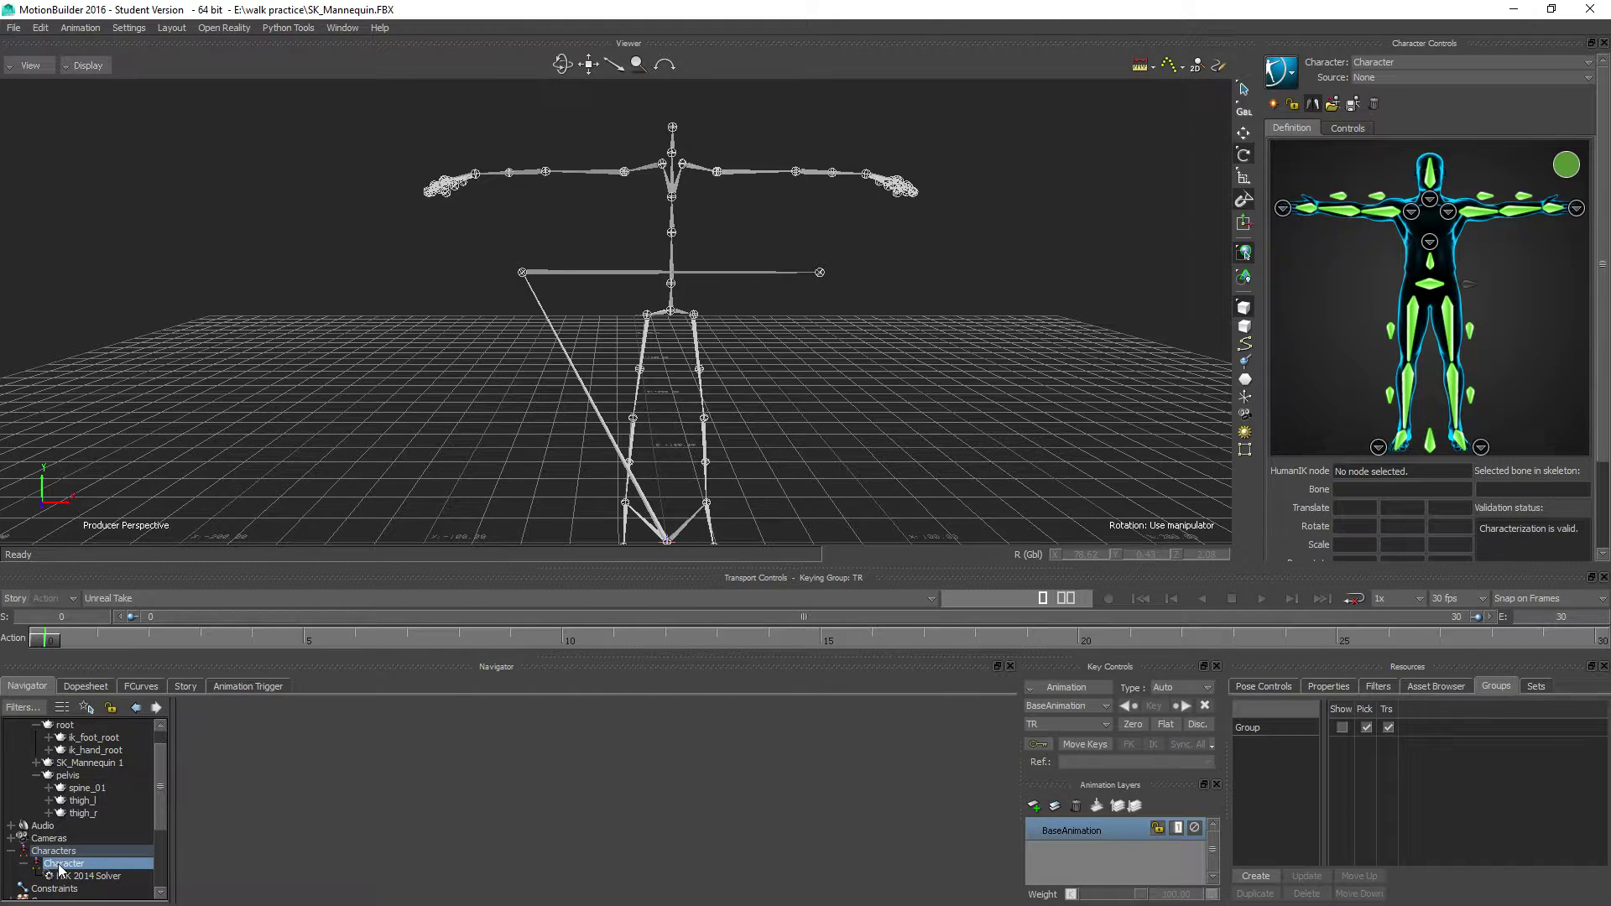
right_click(74, 866)
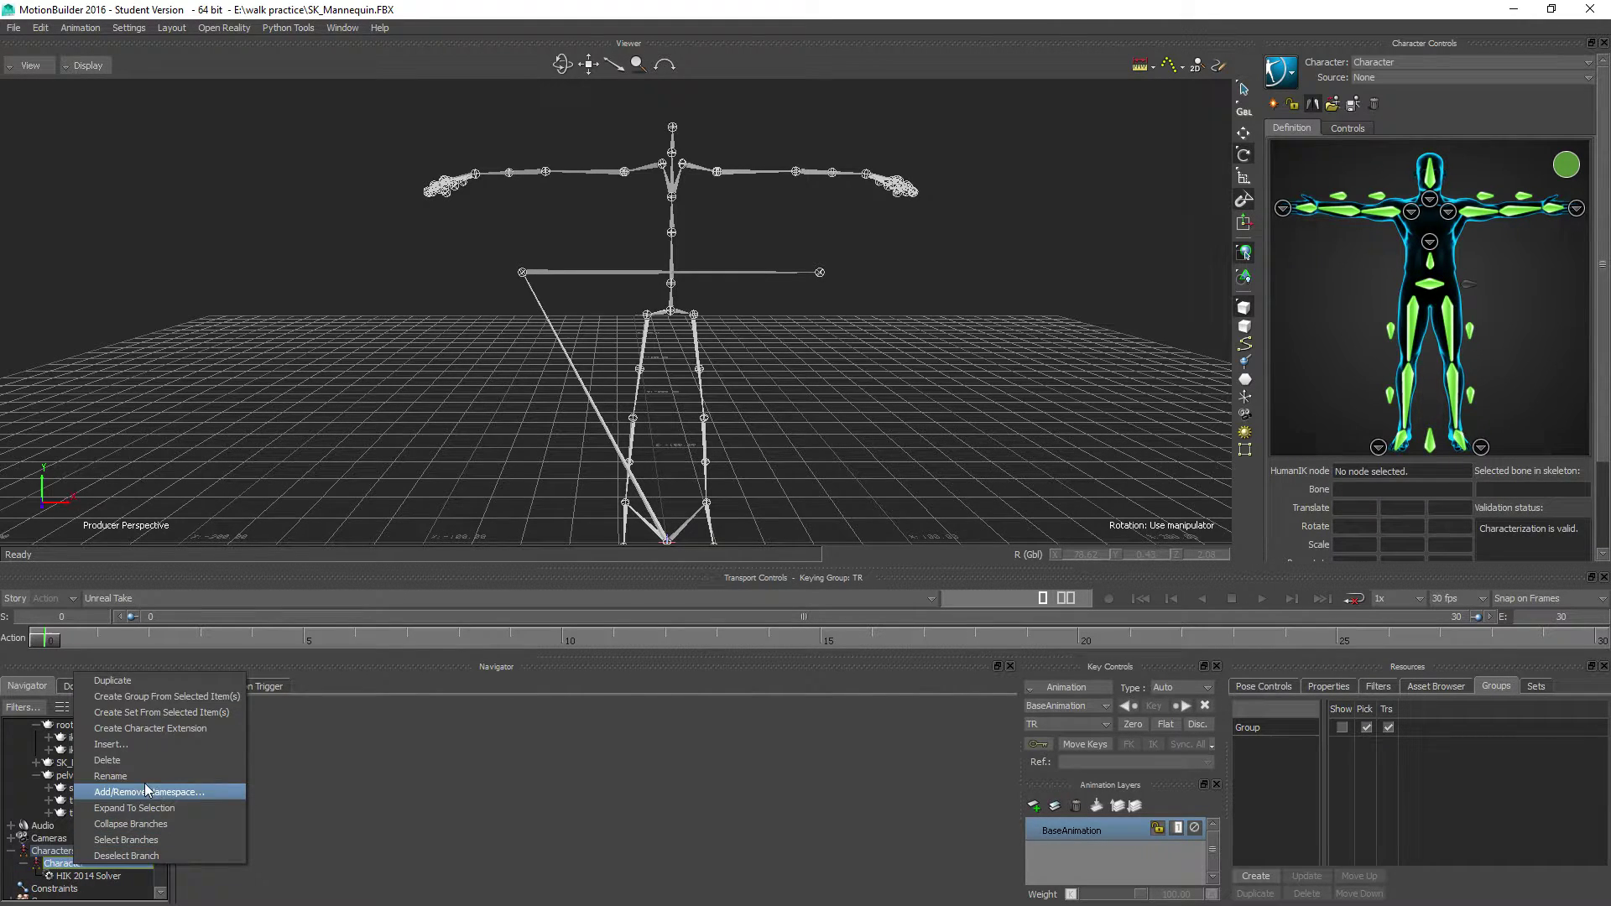
click(111, 777)
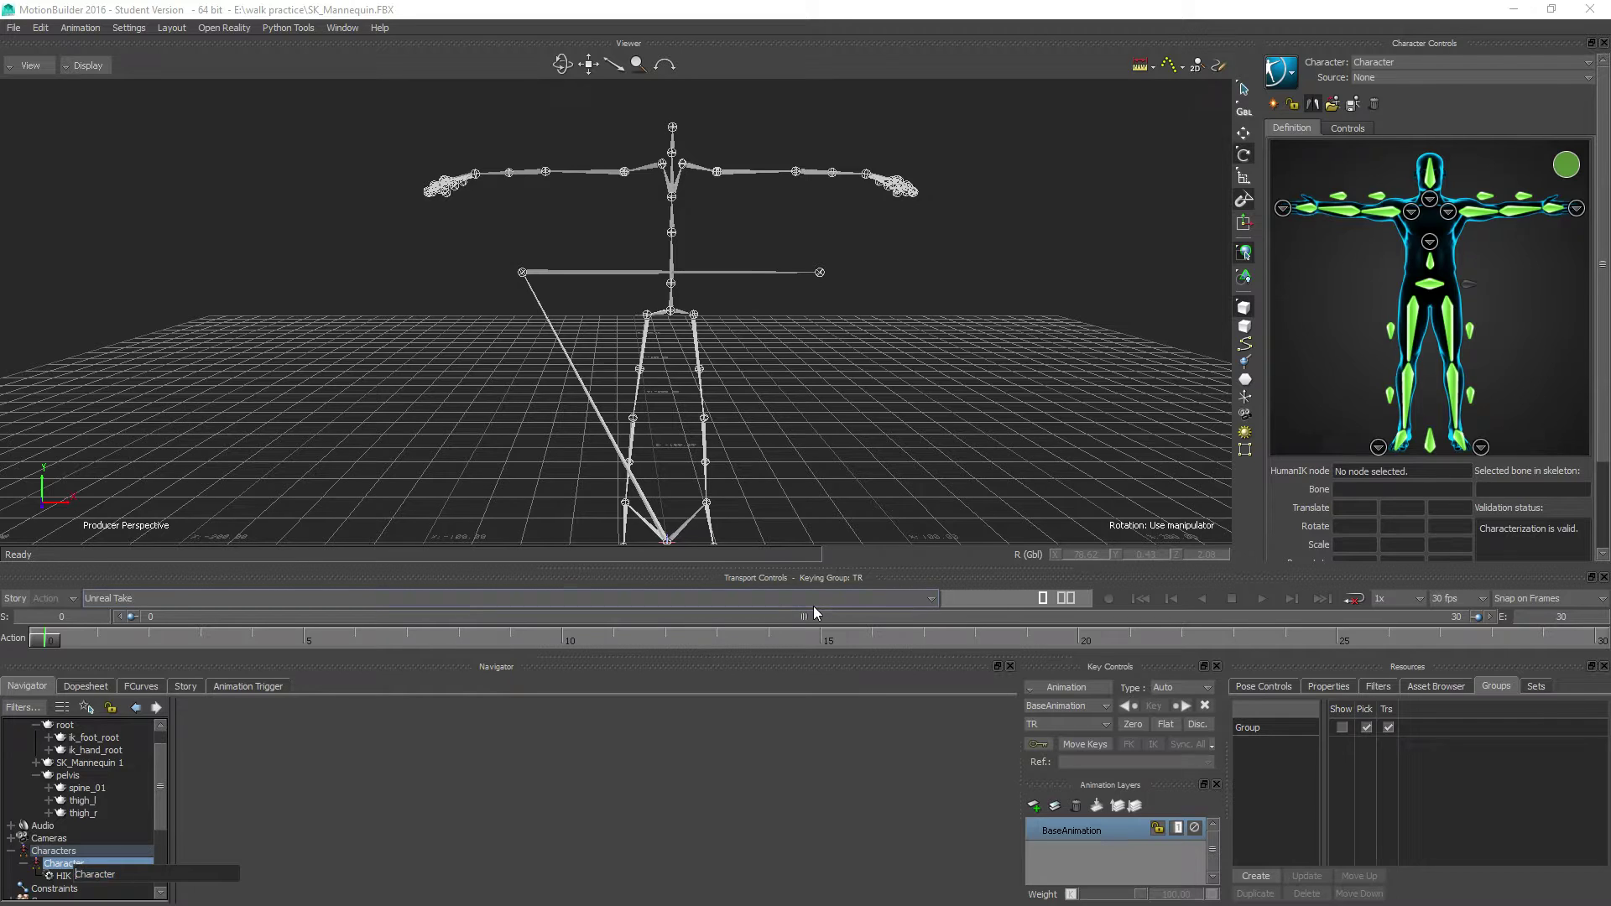
text(SK_Mannequin_)
key(Return)
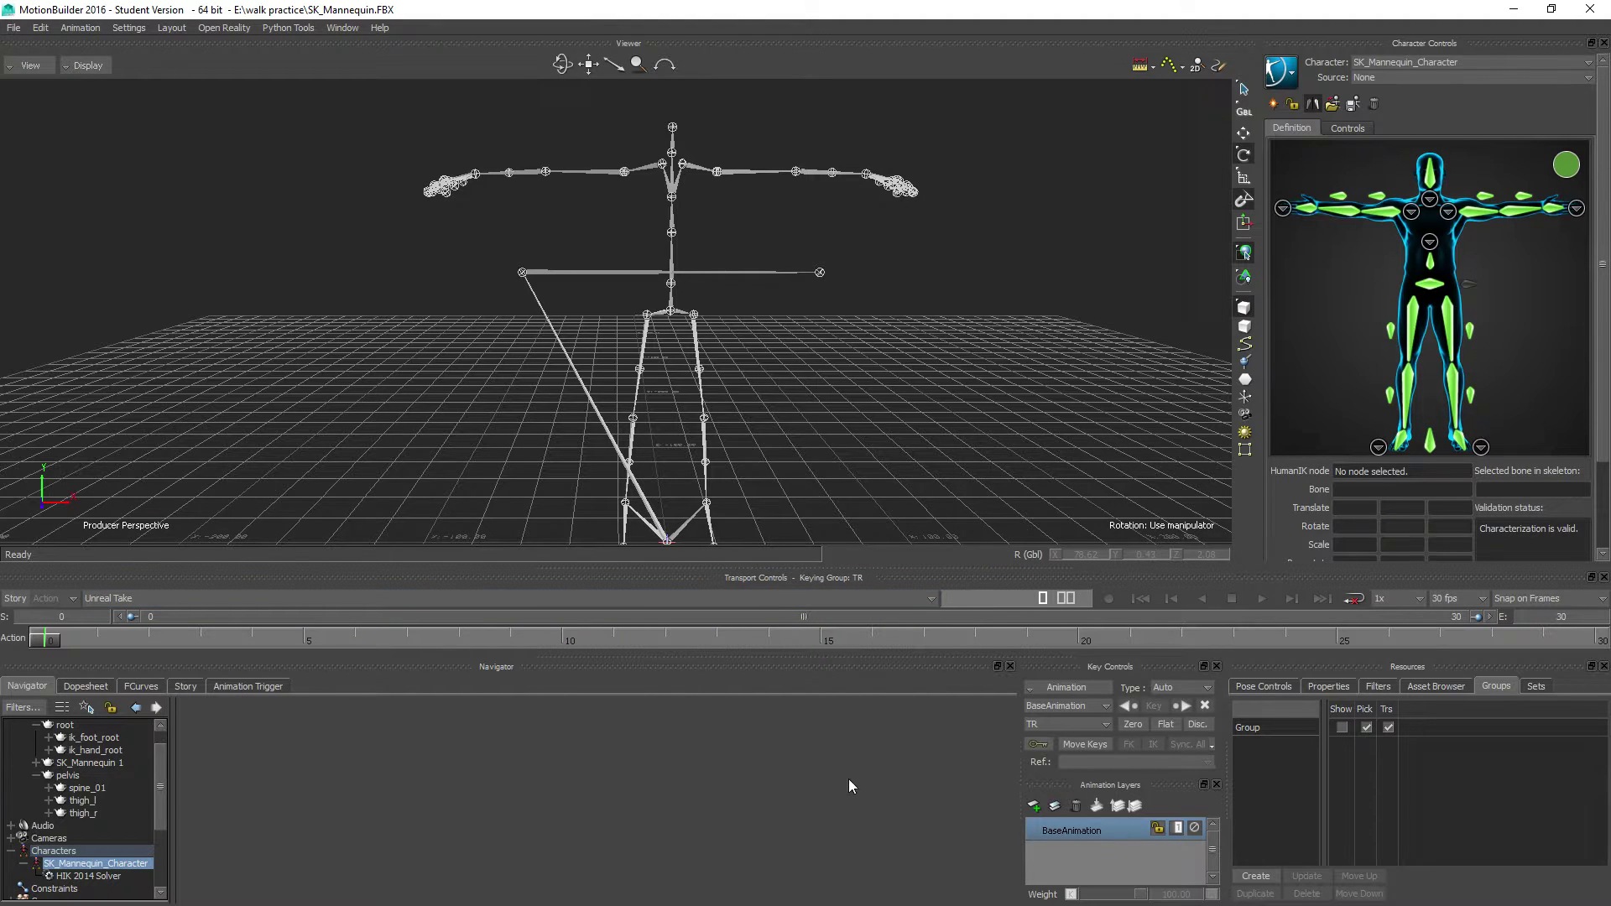
Lock SK_Mannequin_Character's definition, characterize it as a Biped, and begin creating its control rig
double_click(61, 864)
click(207, 708)
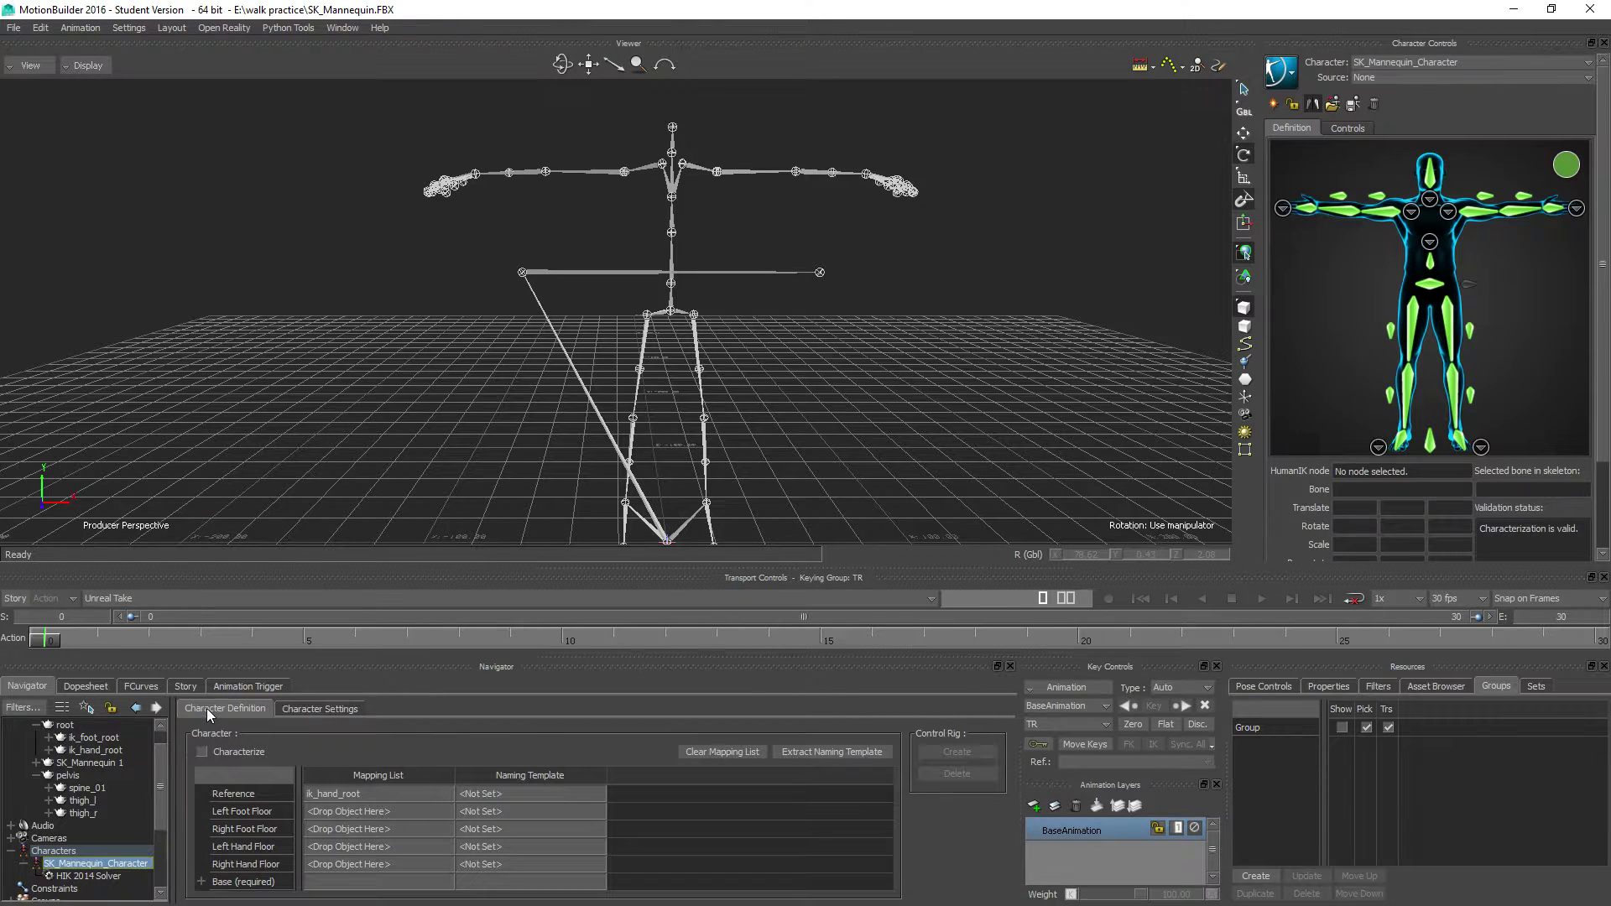
click(202, 753)
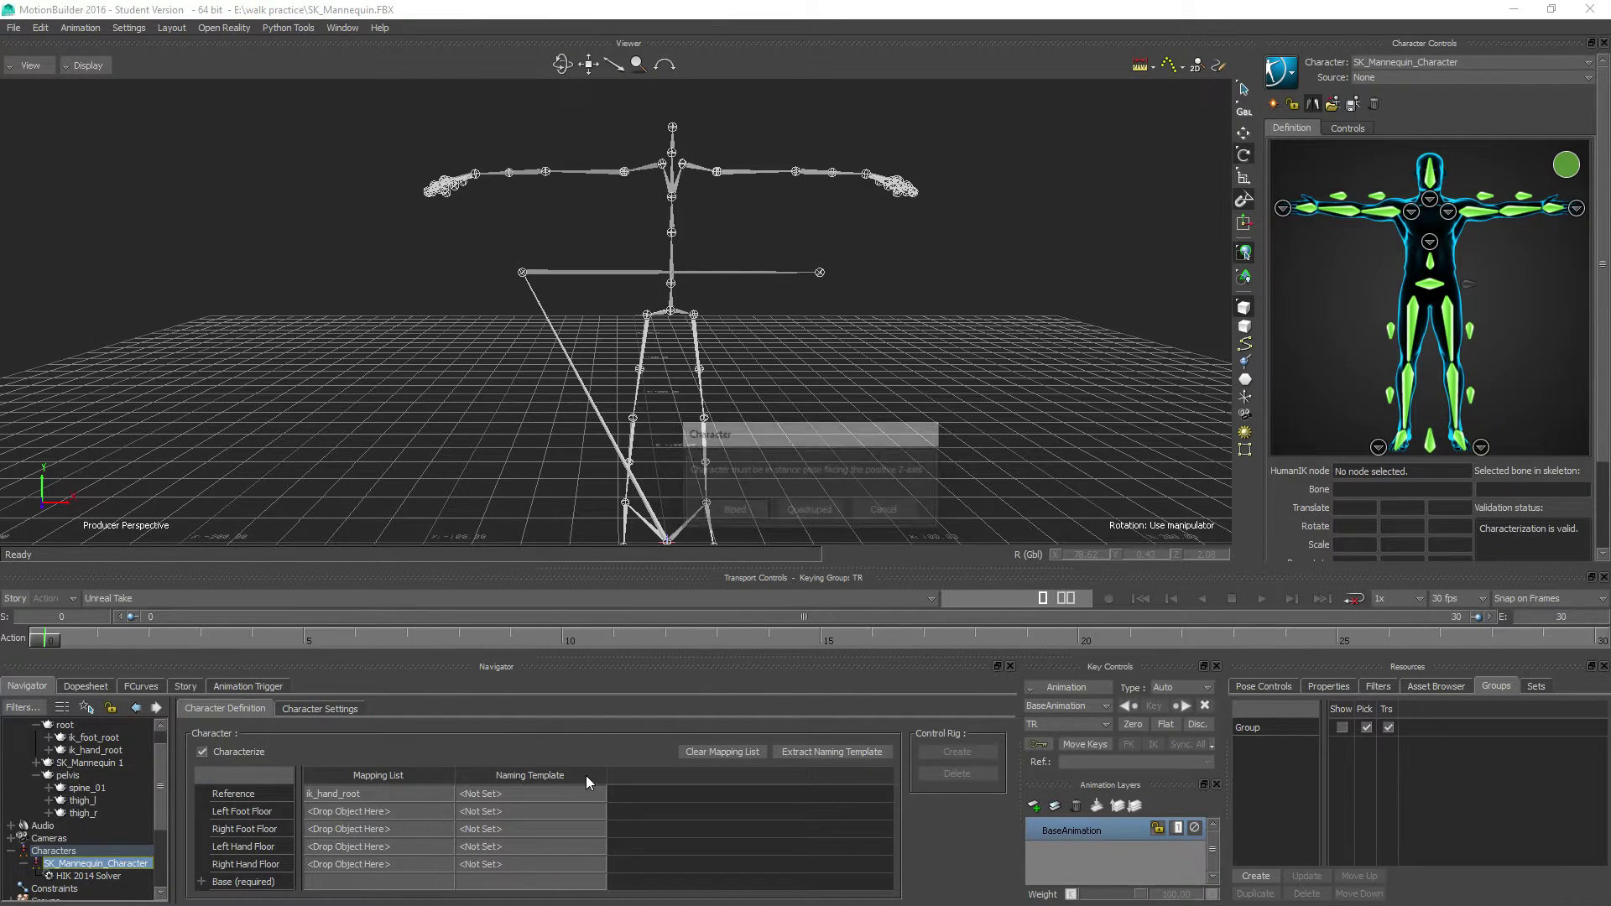
click(910, 506)
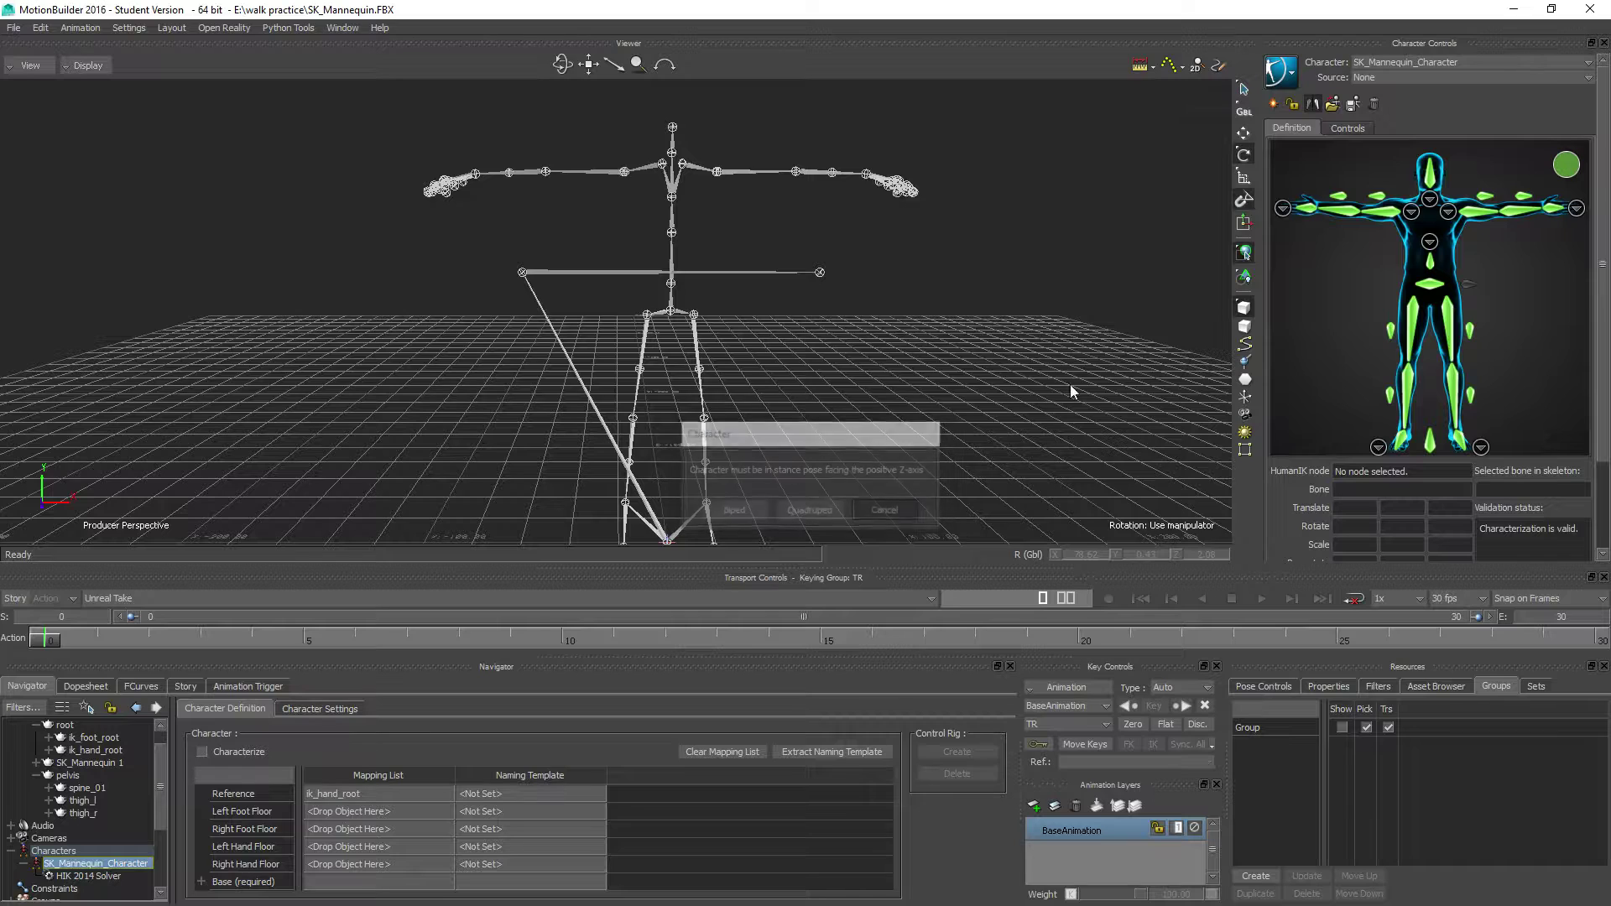
click(1295, 108)
click(736, 511)
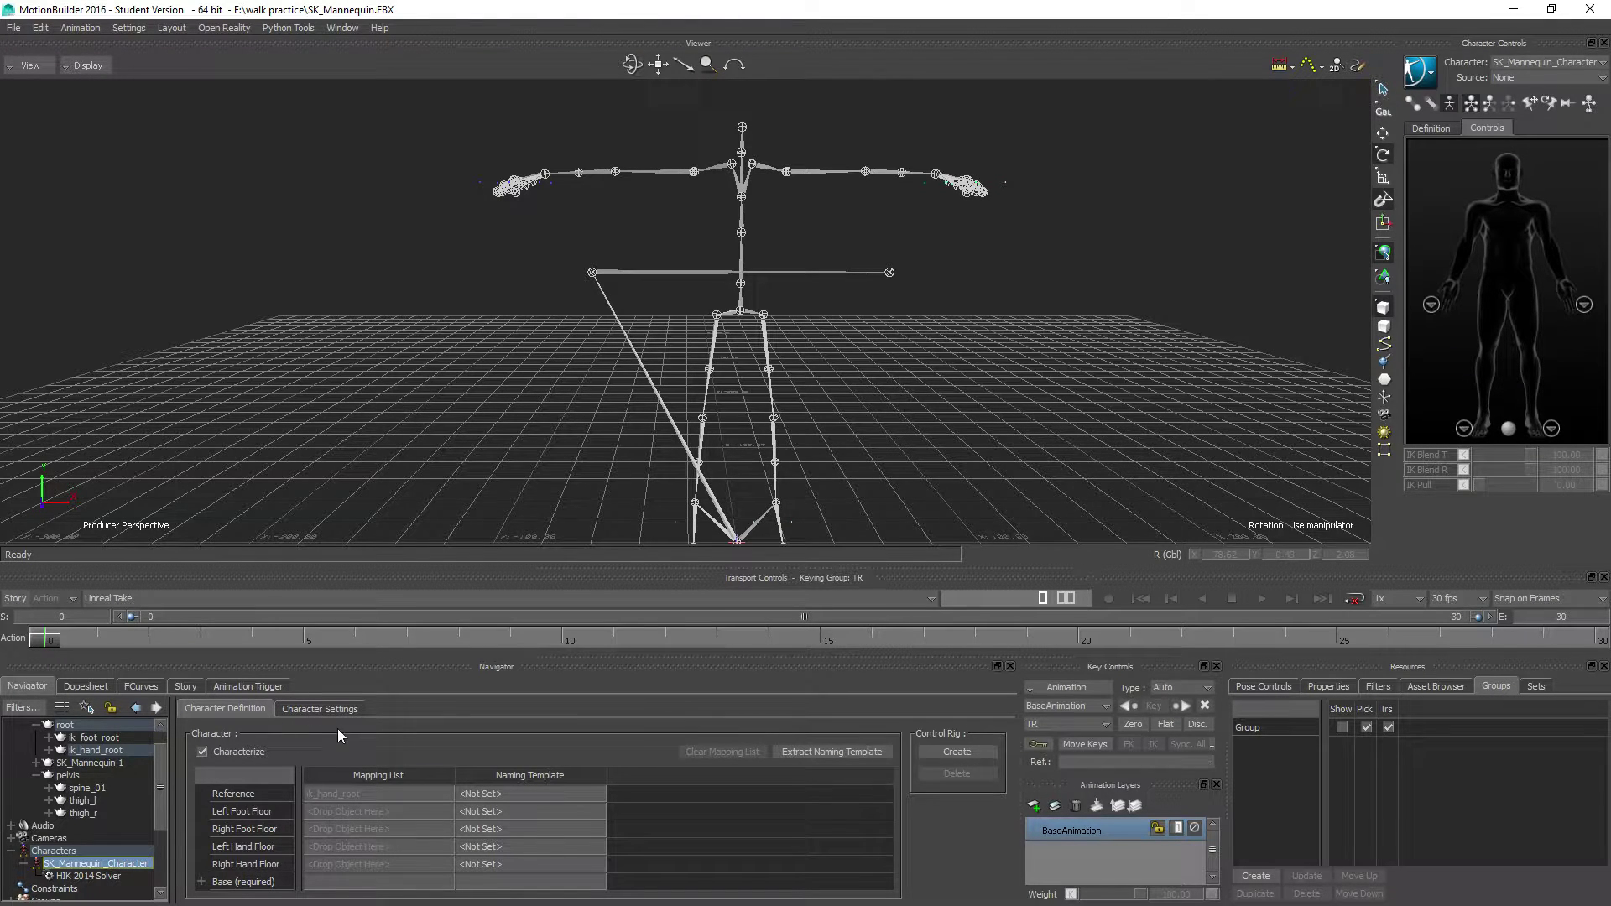
click(970, 752)
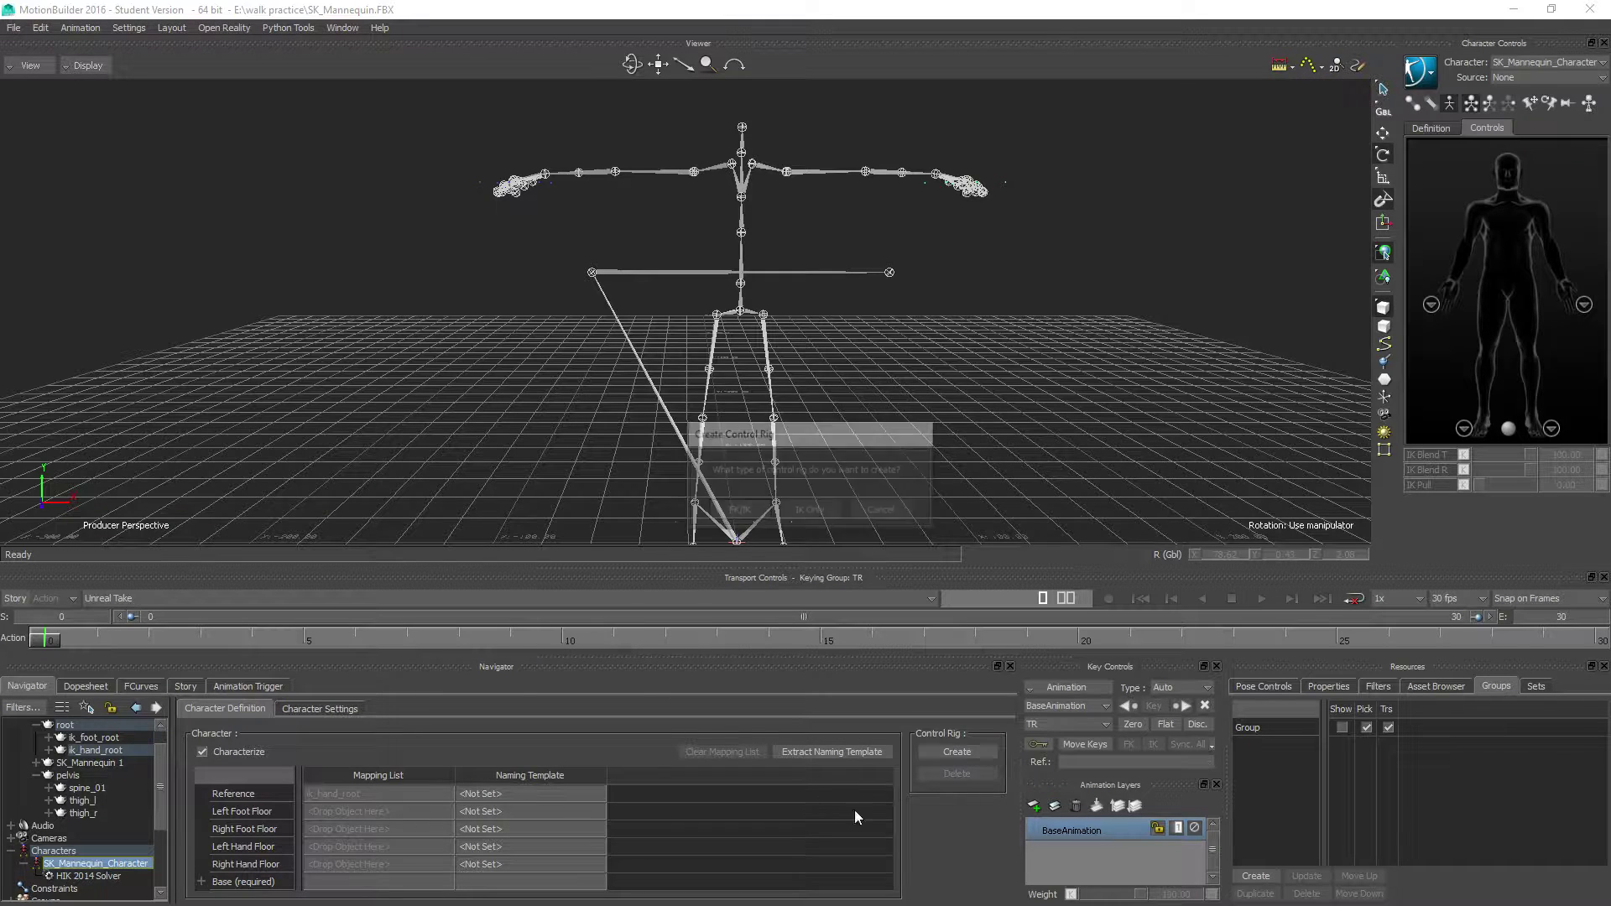
Create an FK/IK control rig and try out the head, shoulder, elbow and wrist effectors
click(736, 511)
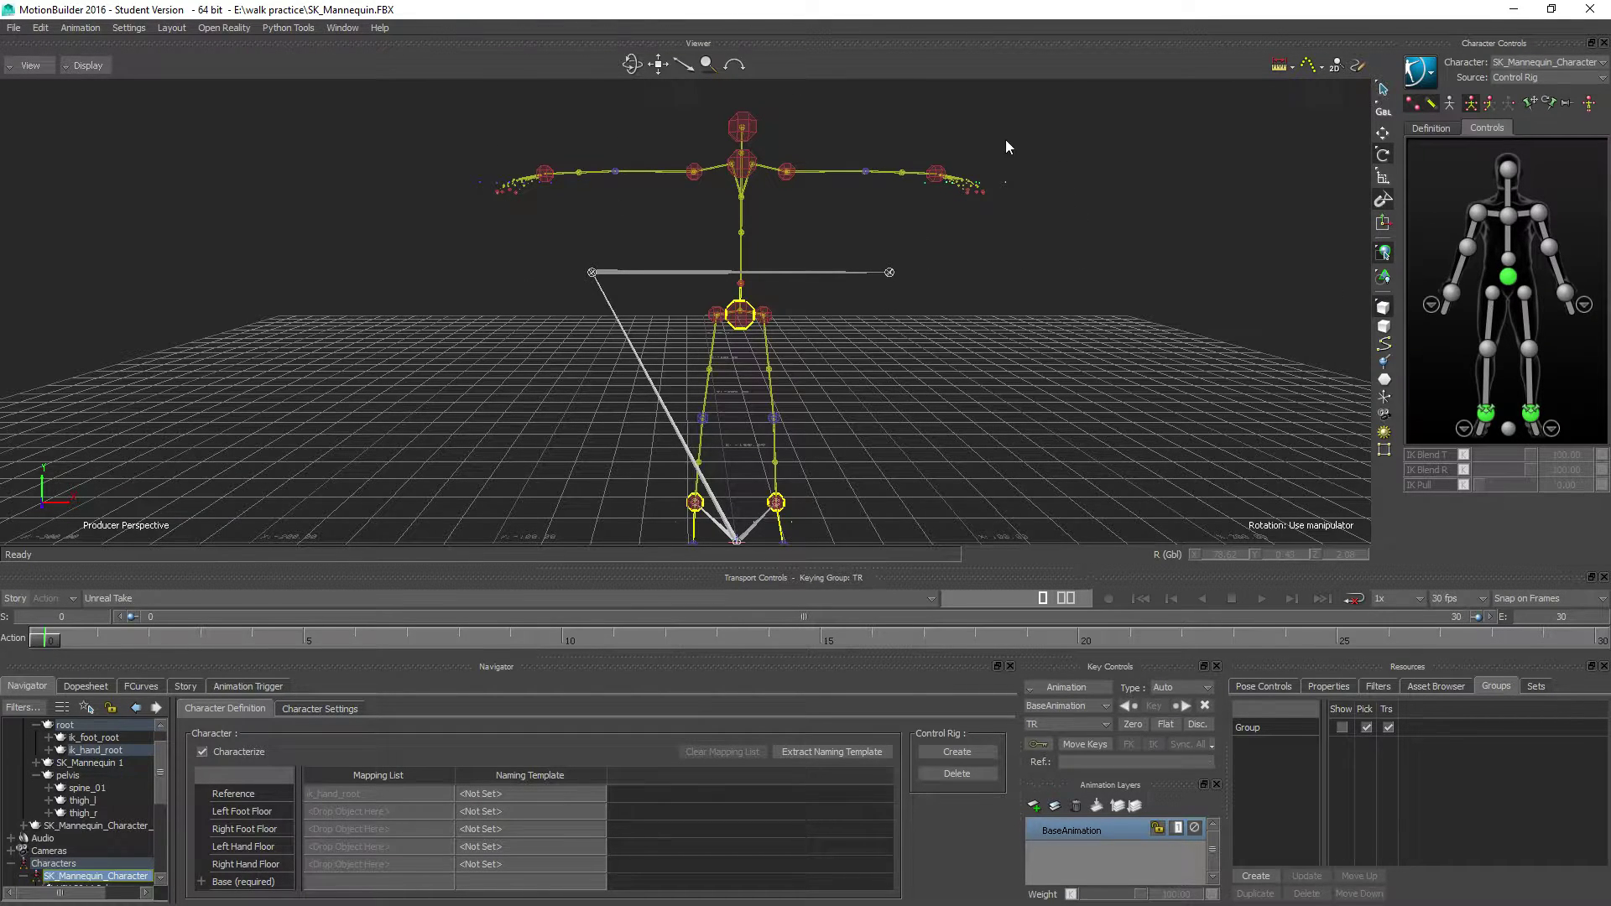
click(745, 126)
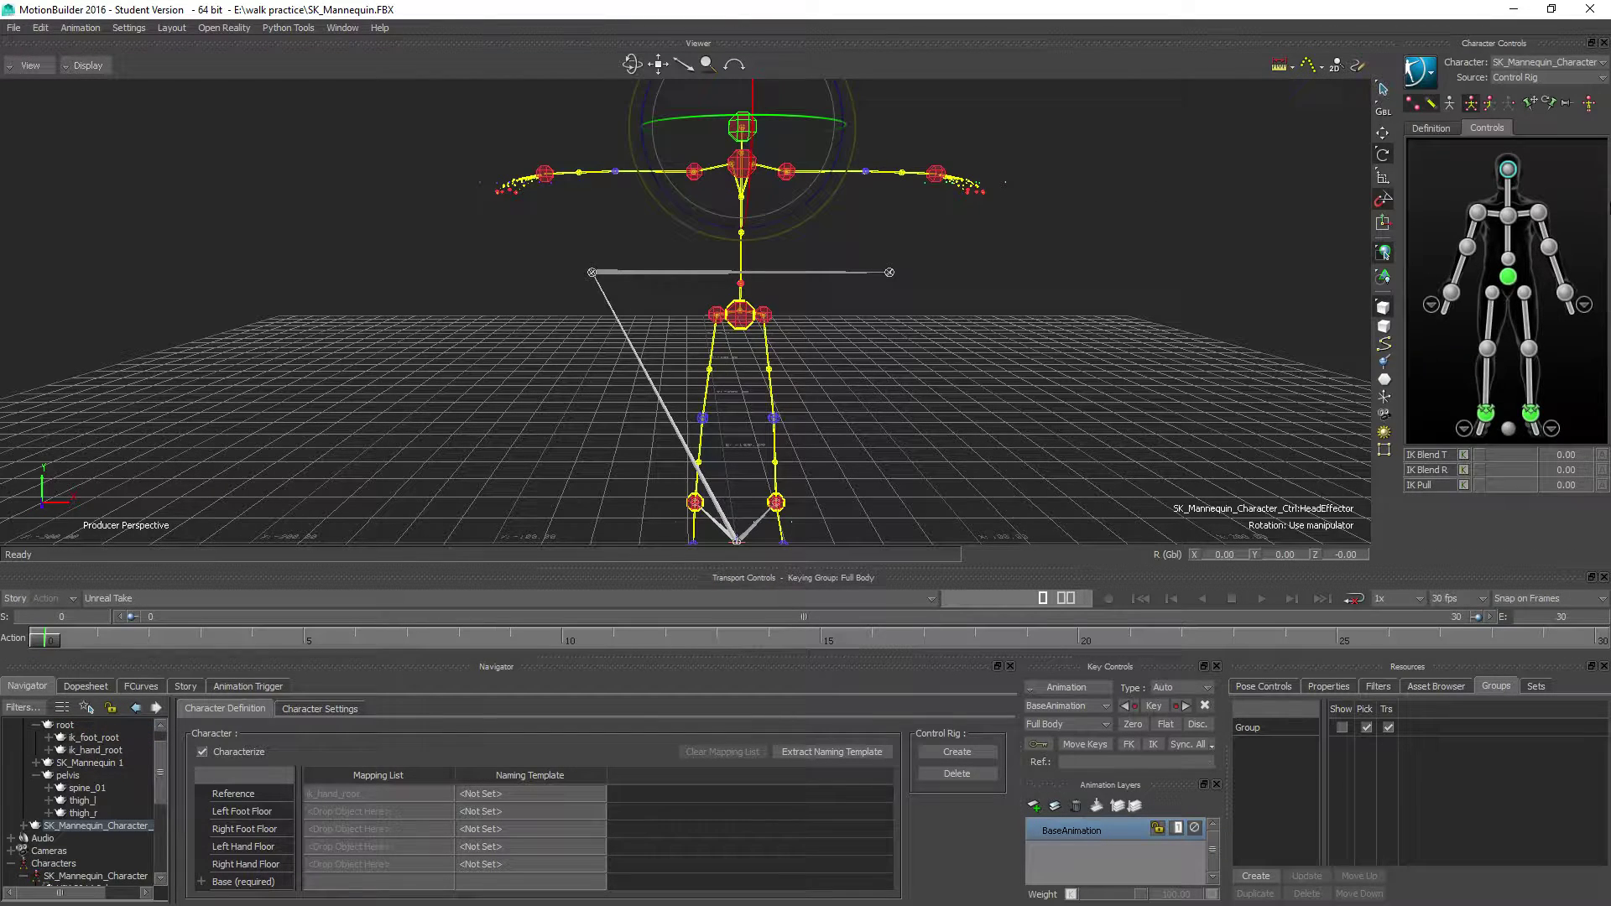
click(1478, 213)
click(1468, 246)
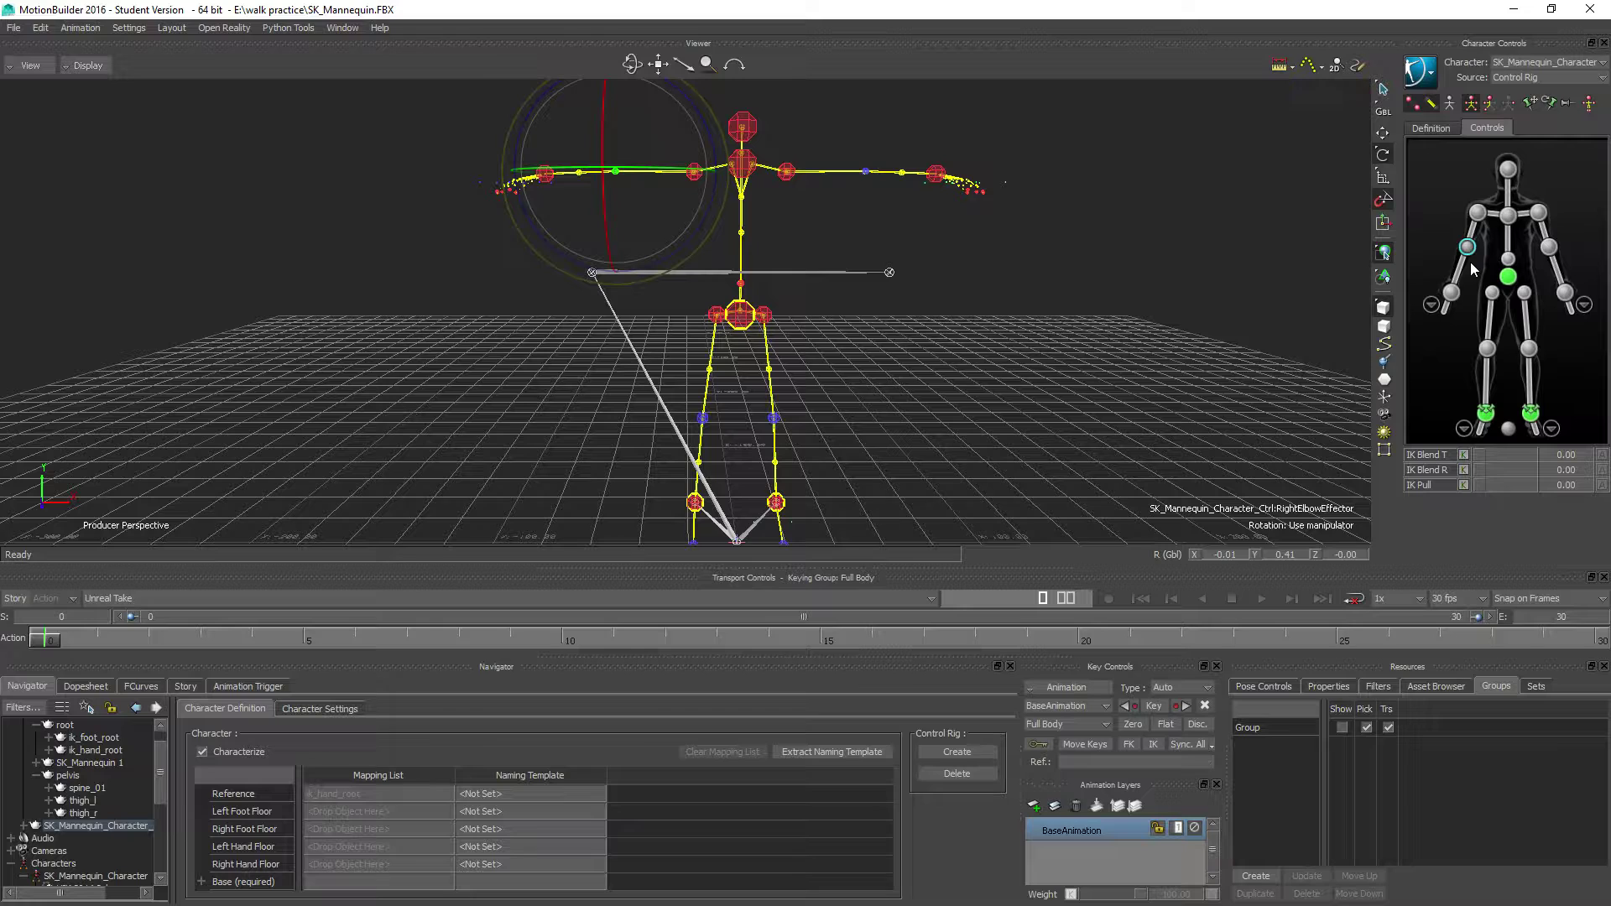
click(1451, 294)
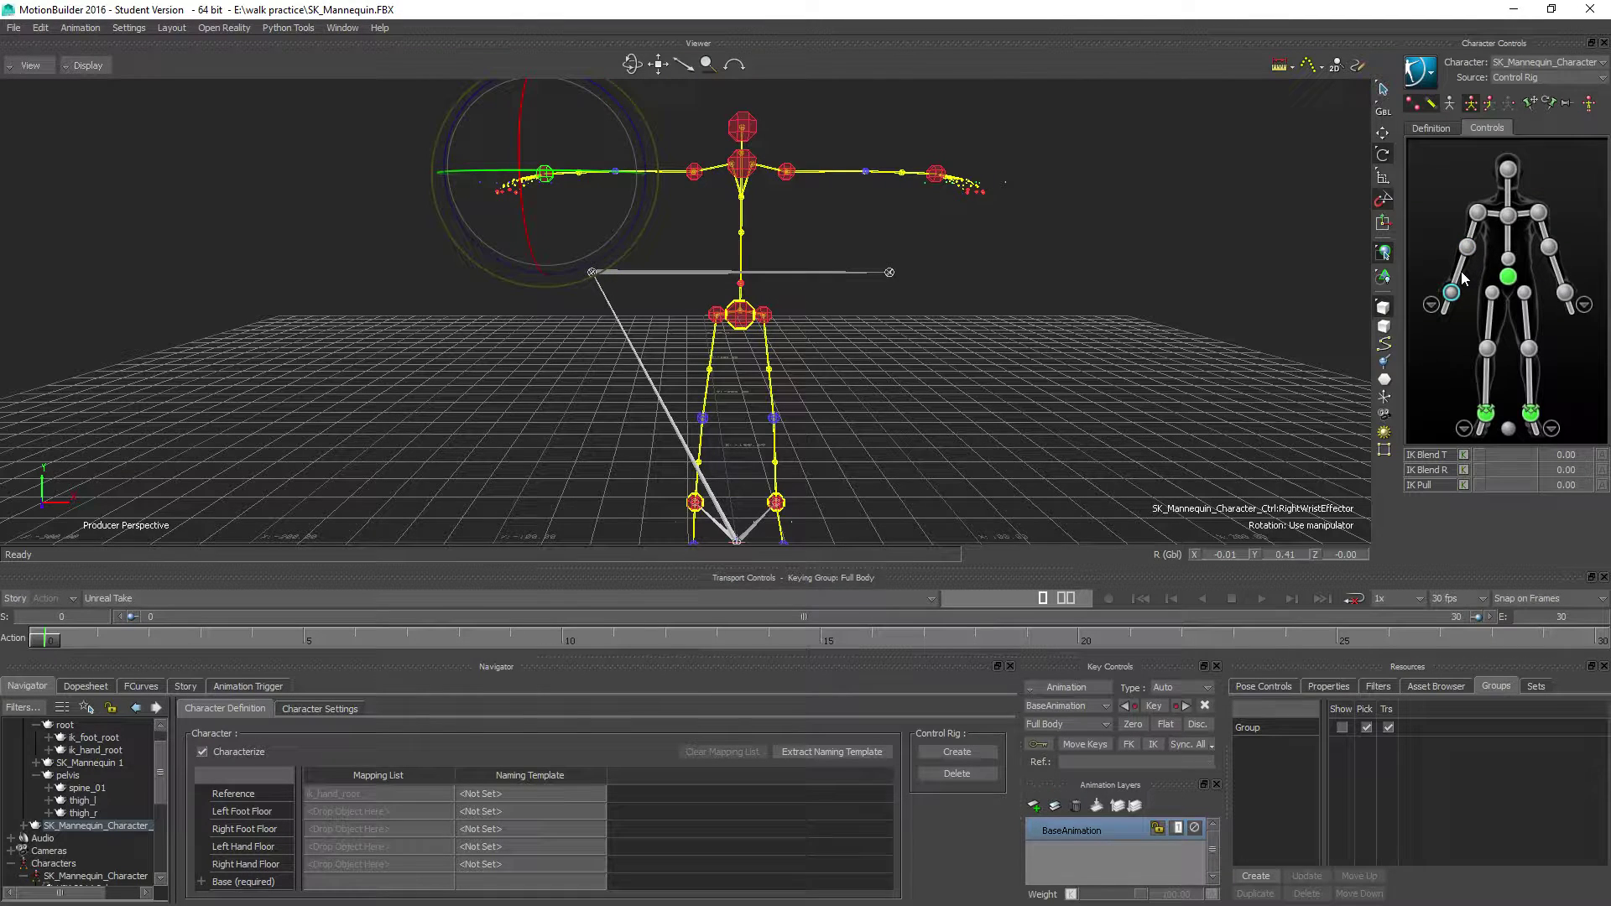
click(1473, 229)
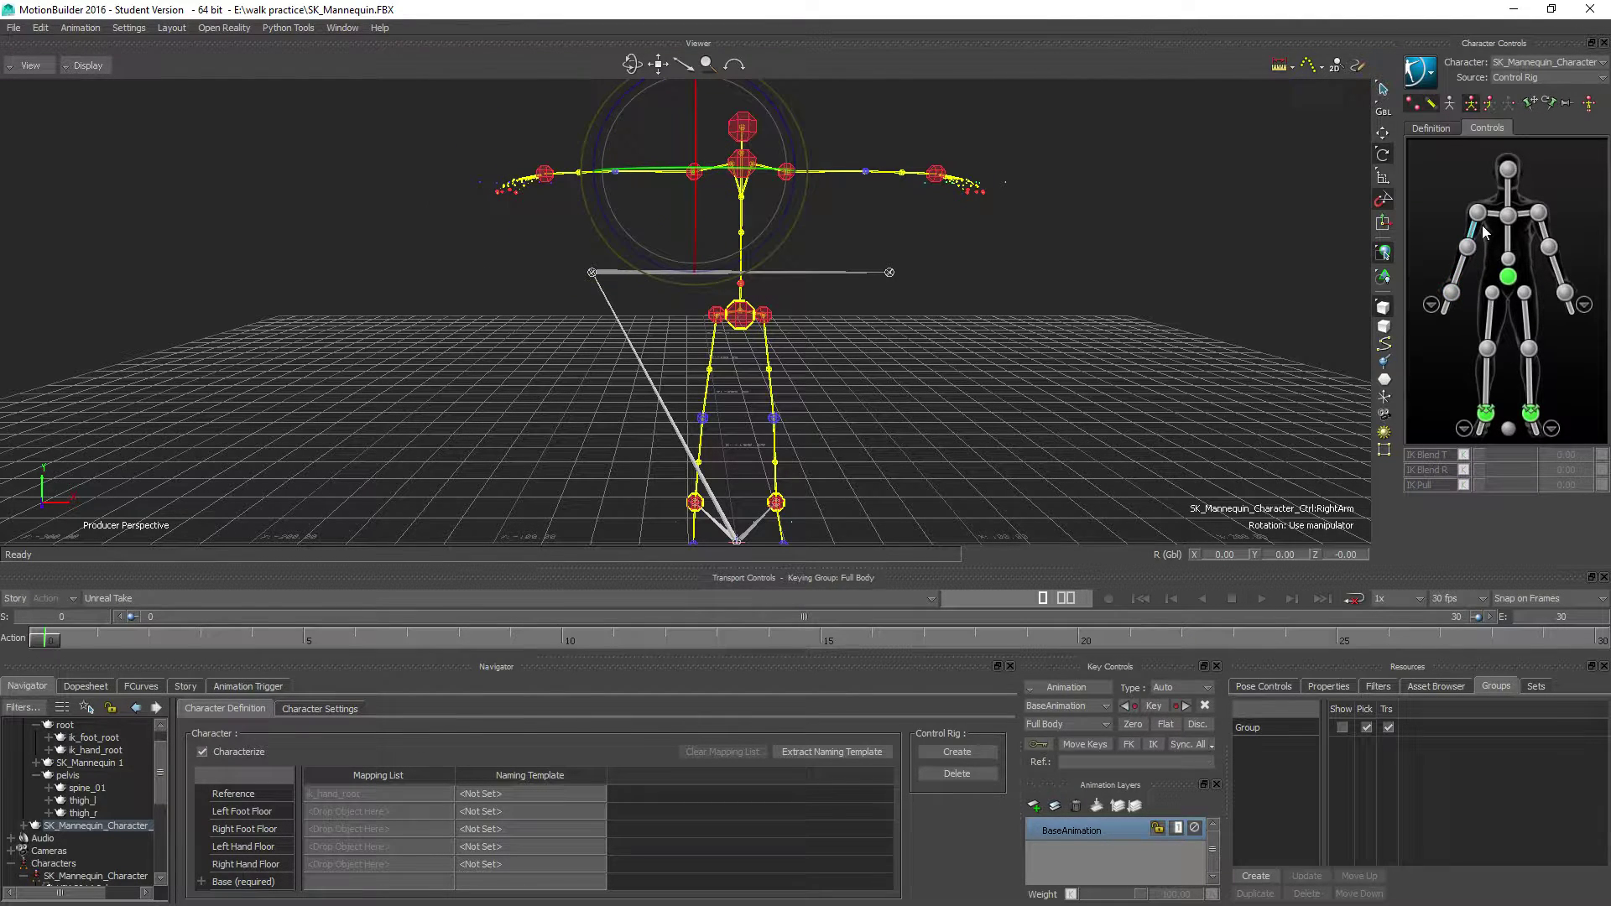
click(1493, 215)
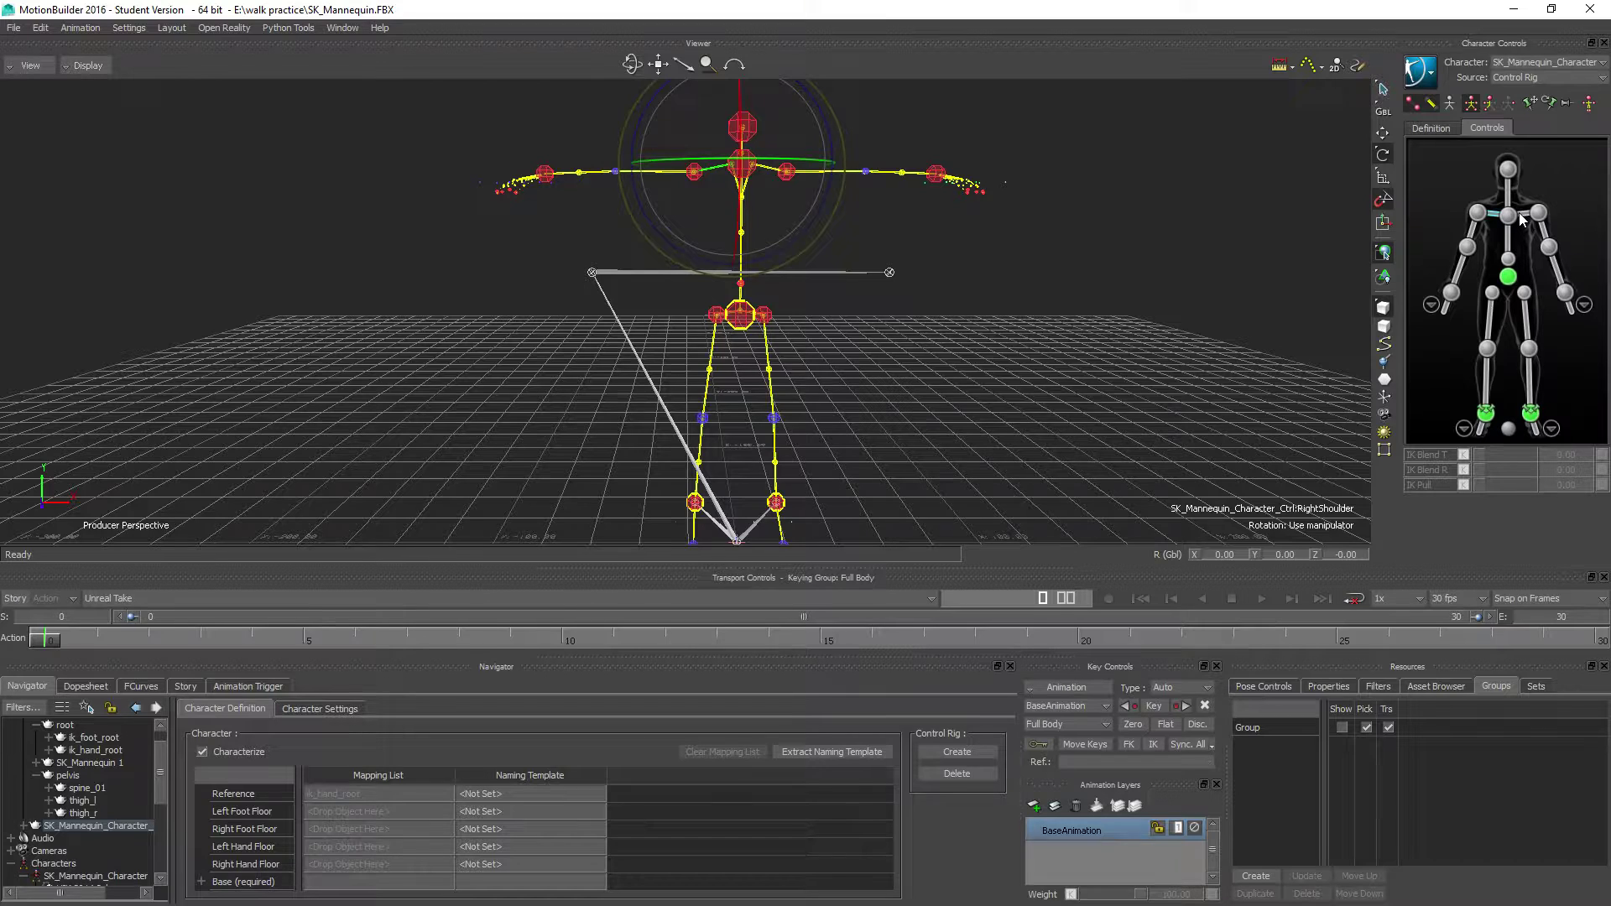
click(1519, 215)
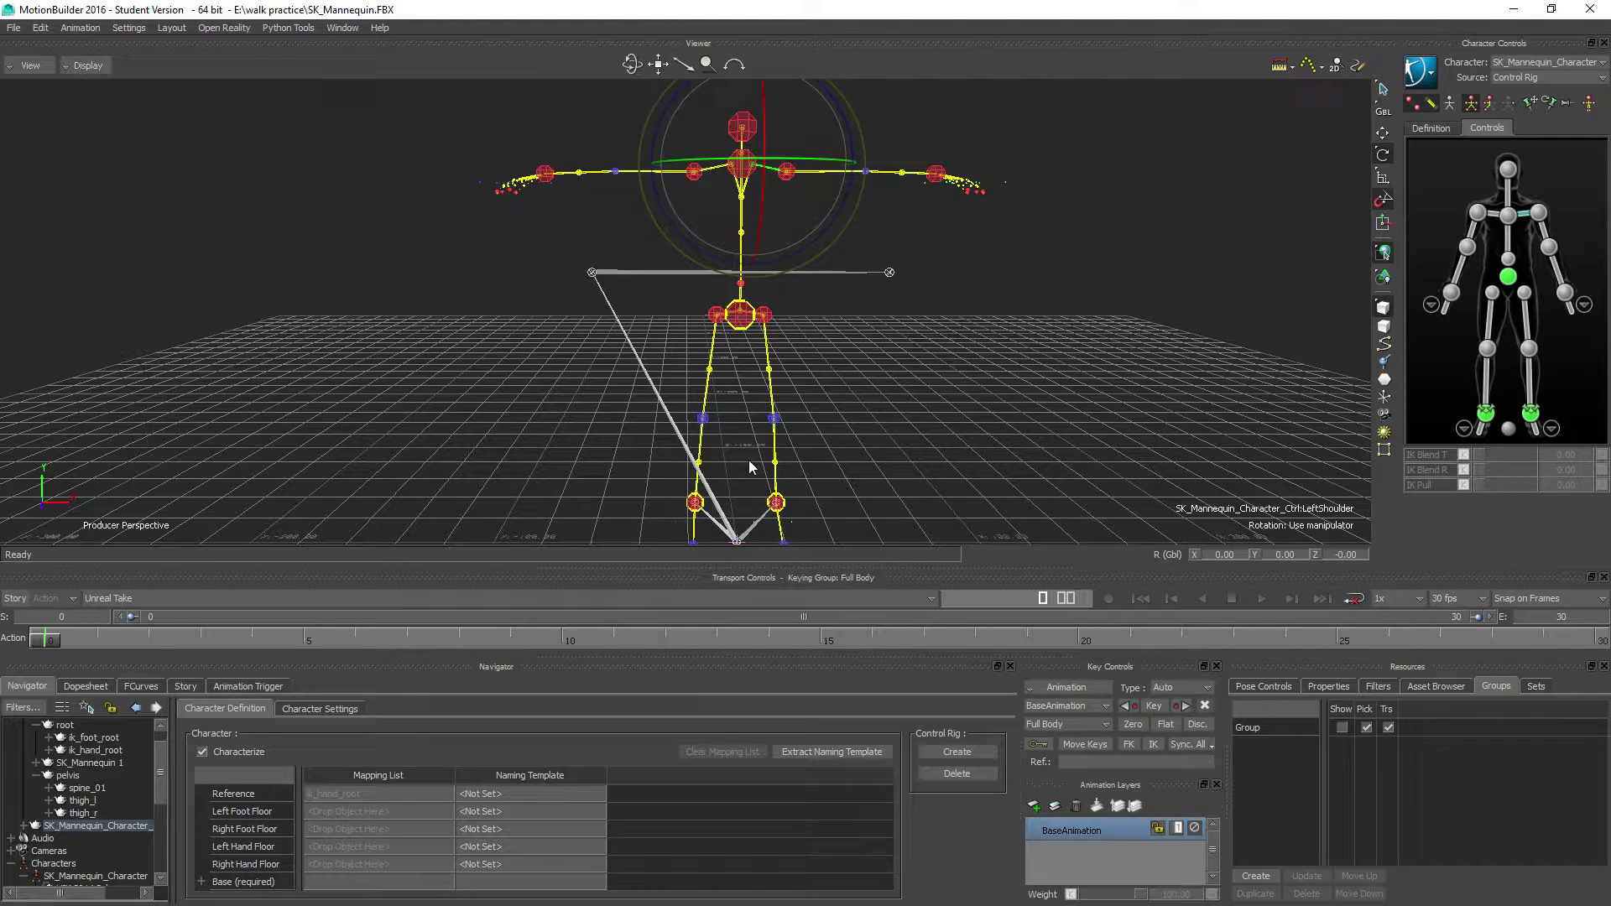
Test the head effector's IK blend, then set the right ankle's IK Blend R to 100
click(743, 131)
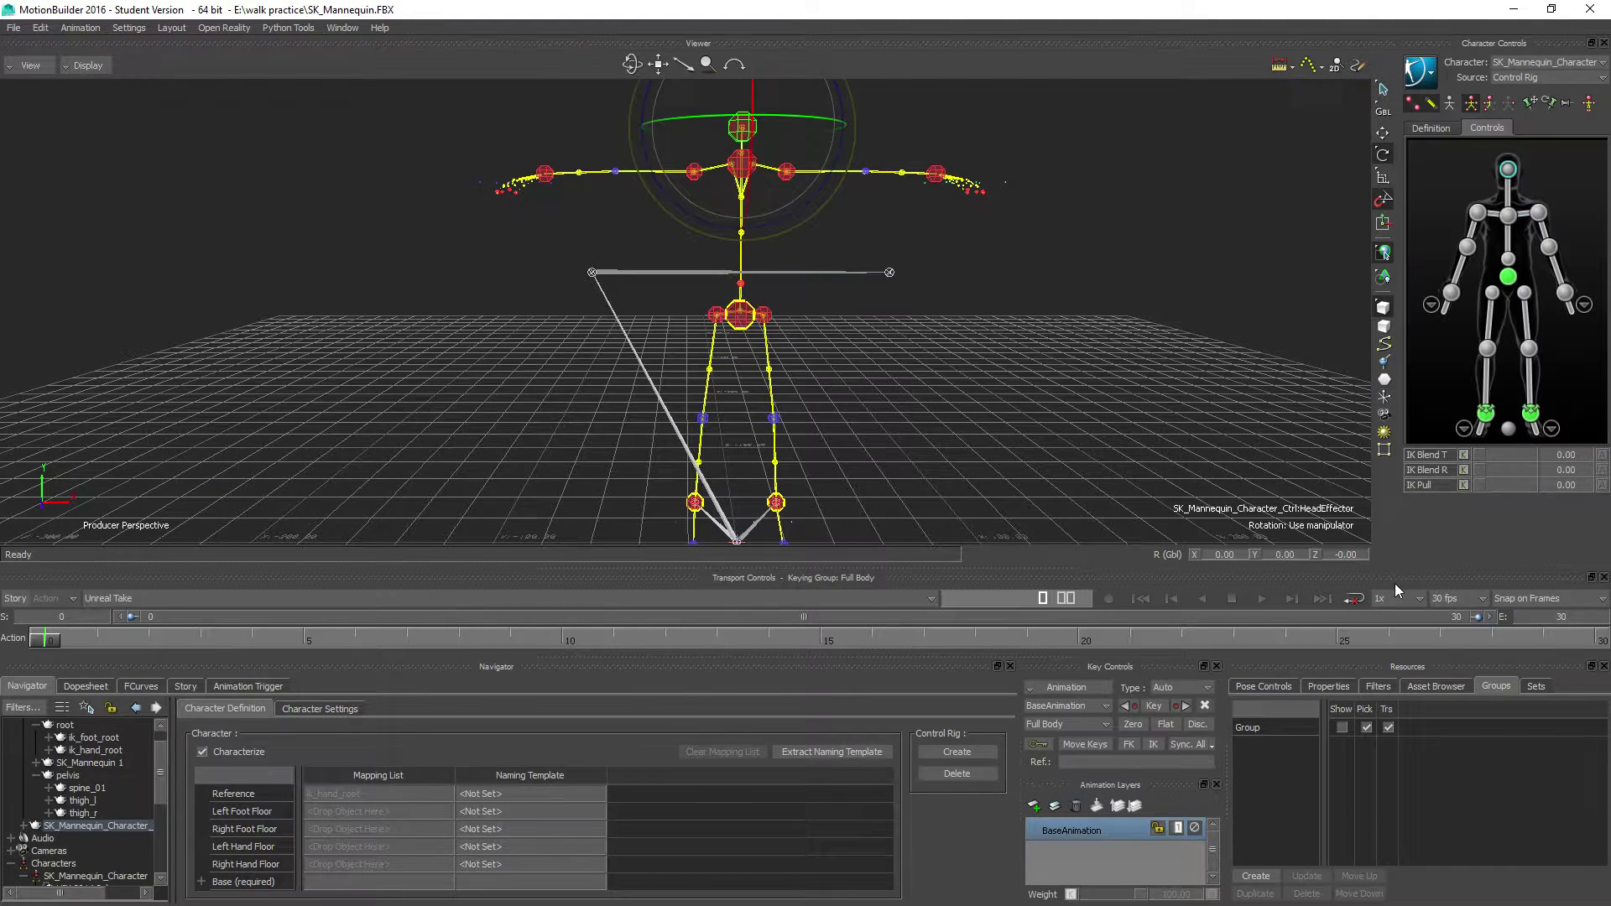
mouse_move(1484, 460)
mouse_down()
mouse_move(1542, 455)
mouse_move(1473, 460)
mouse_up()
click(1487, 413)
drag(1534, 467, 1525, 457)
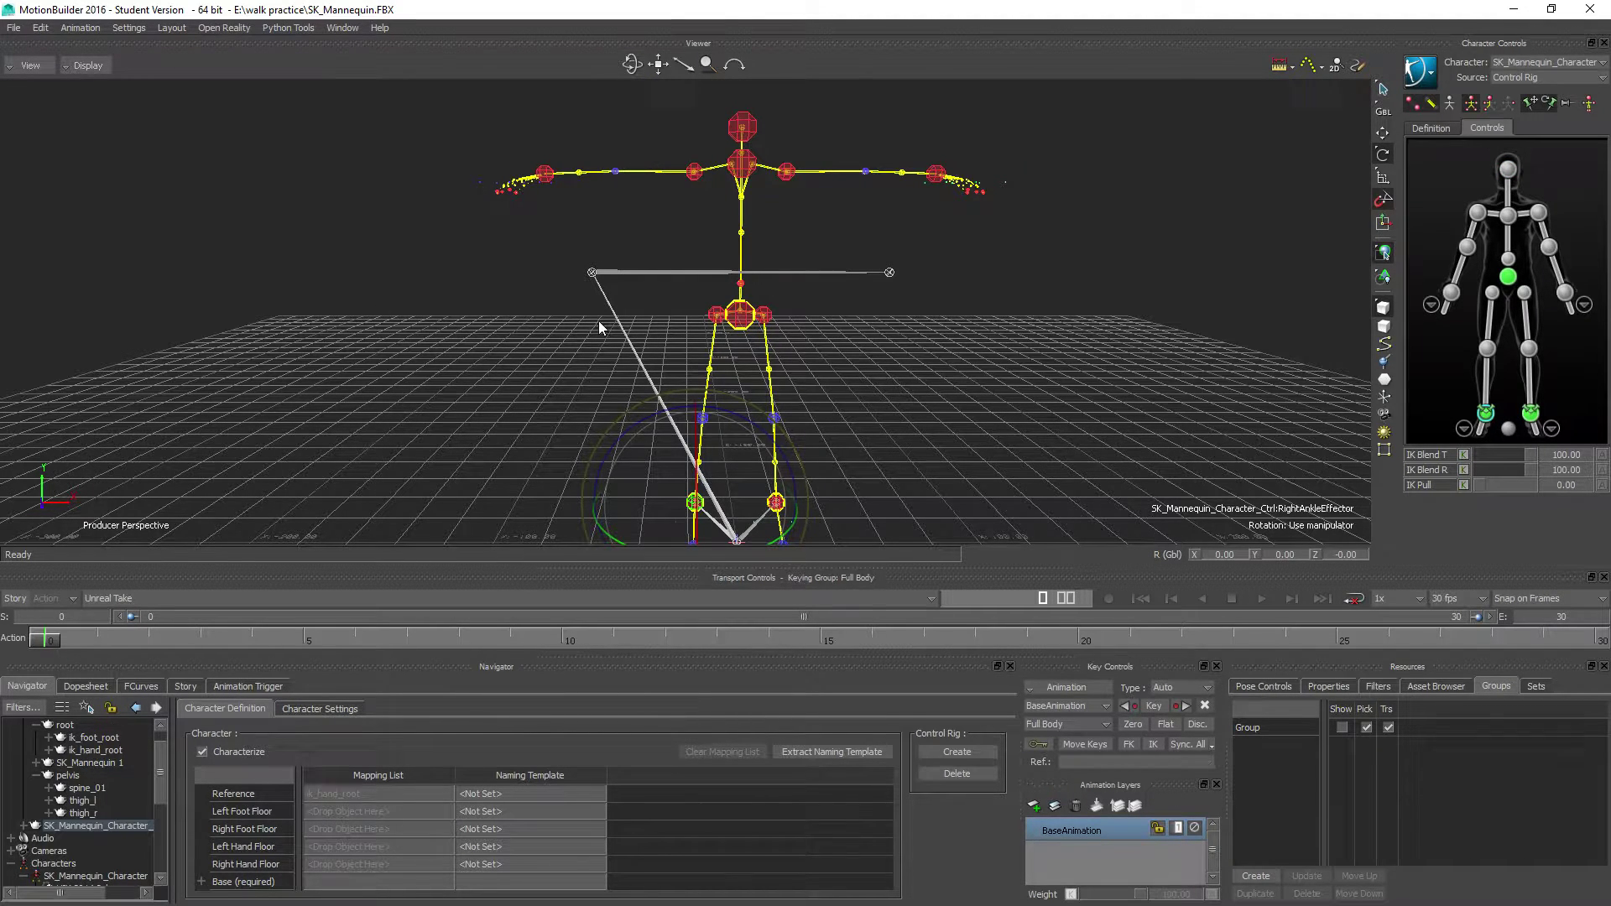
middle_drag(480, 451, 425, 497)
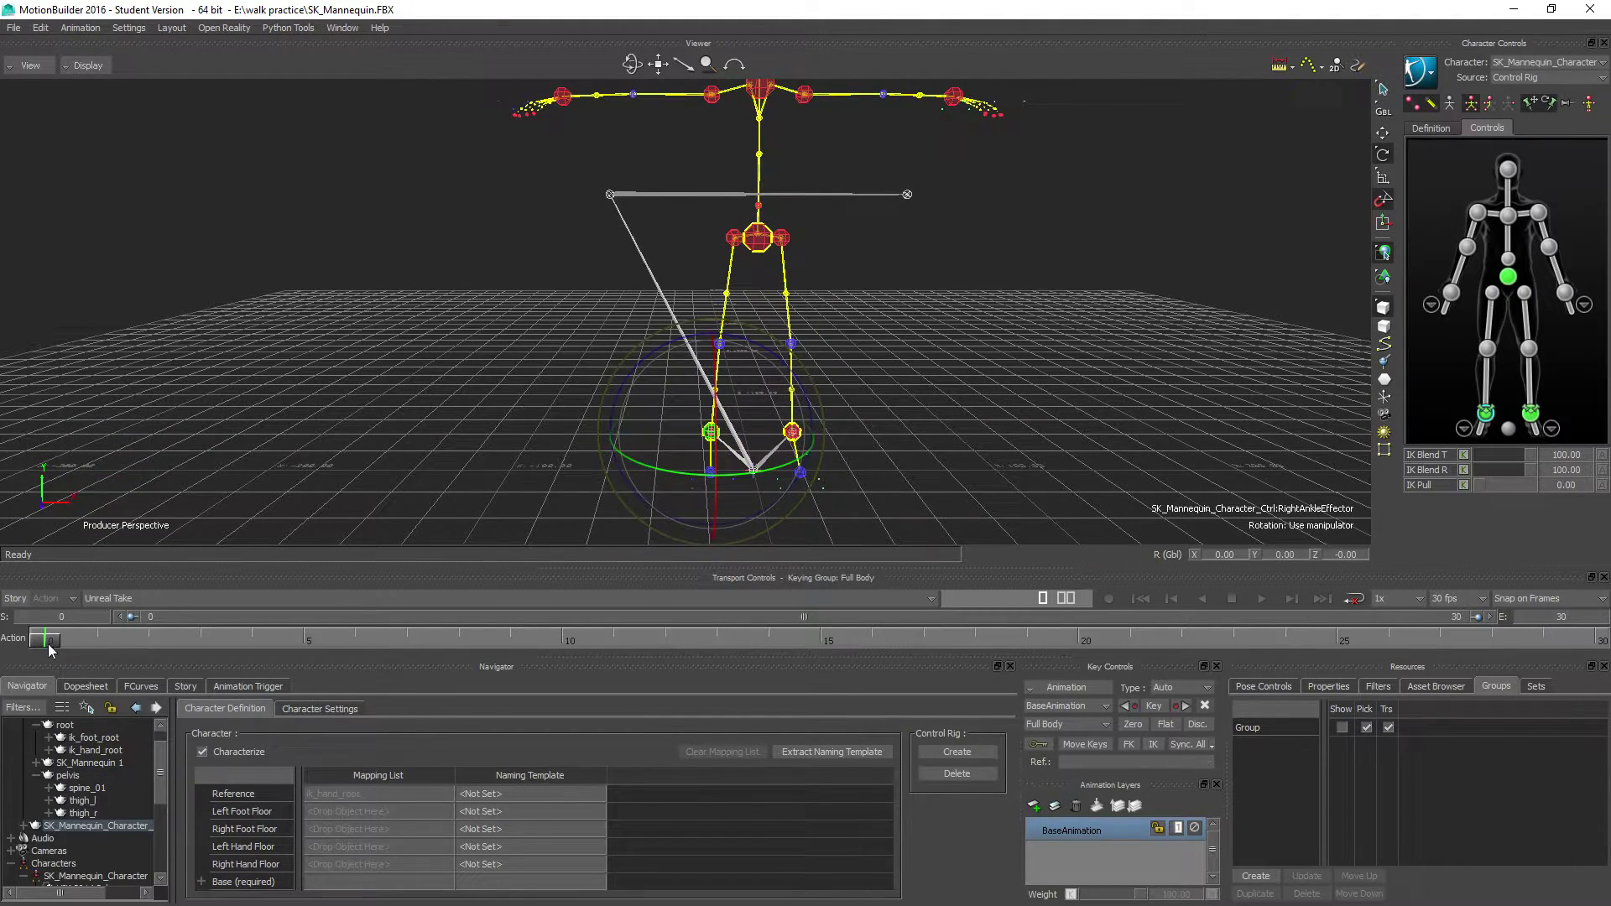
In Character Settings turn Active off, show the skeleton, and collapse root in the Navigator
click(315, 710)
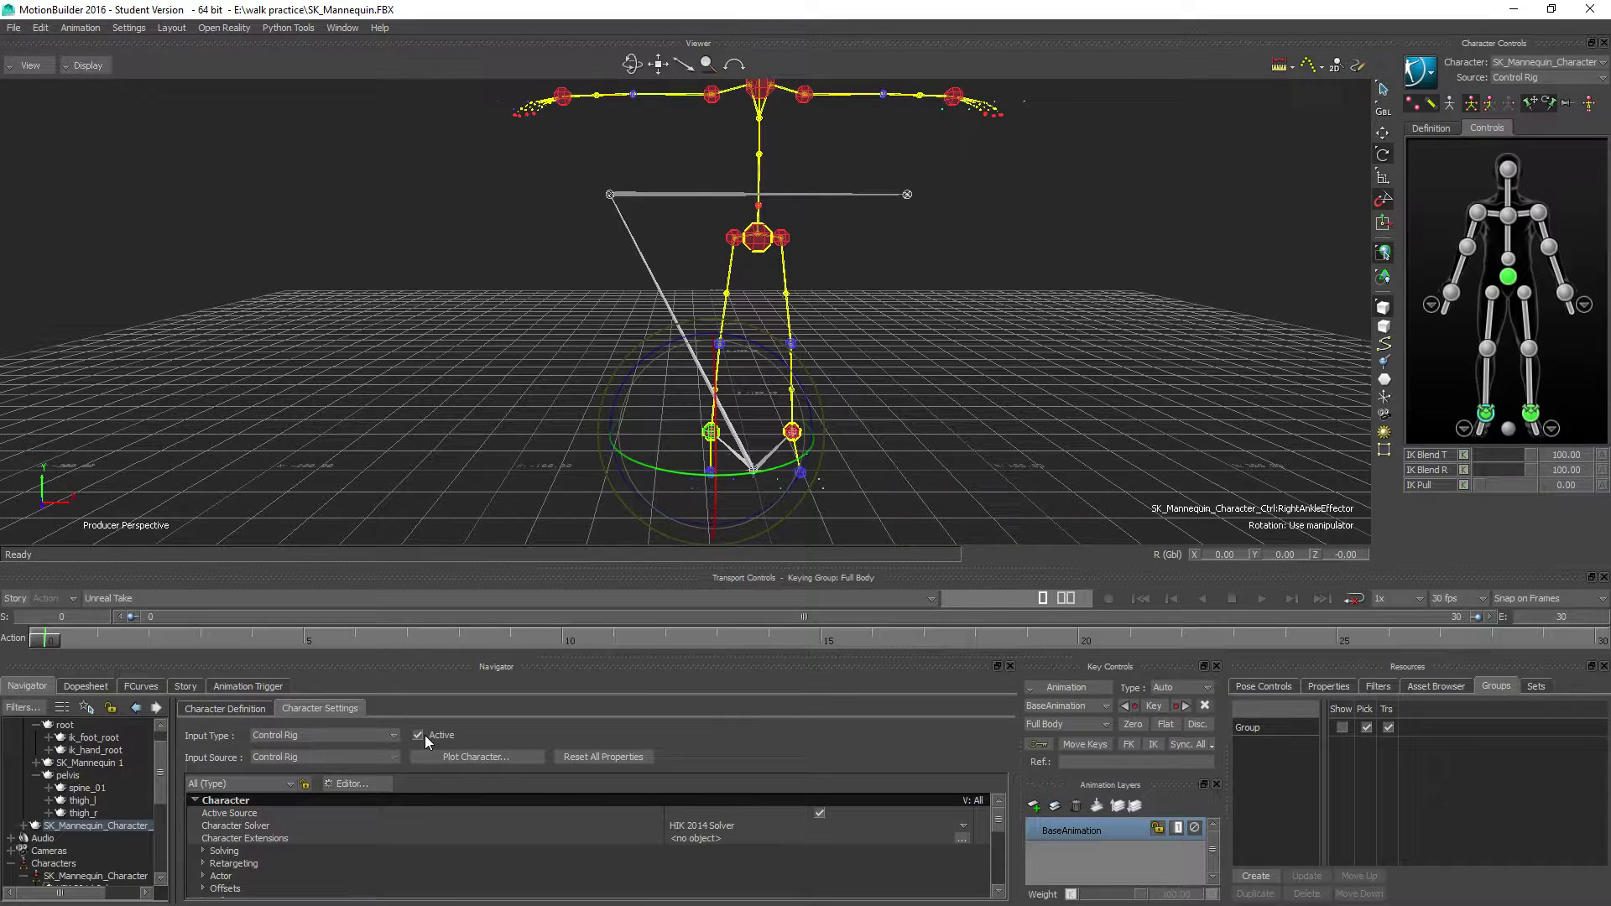
click(441, 735)
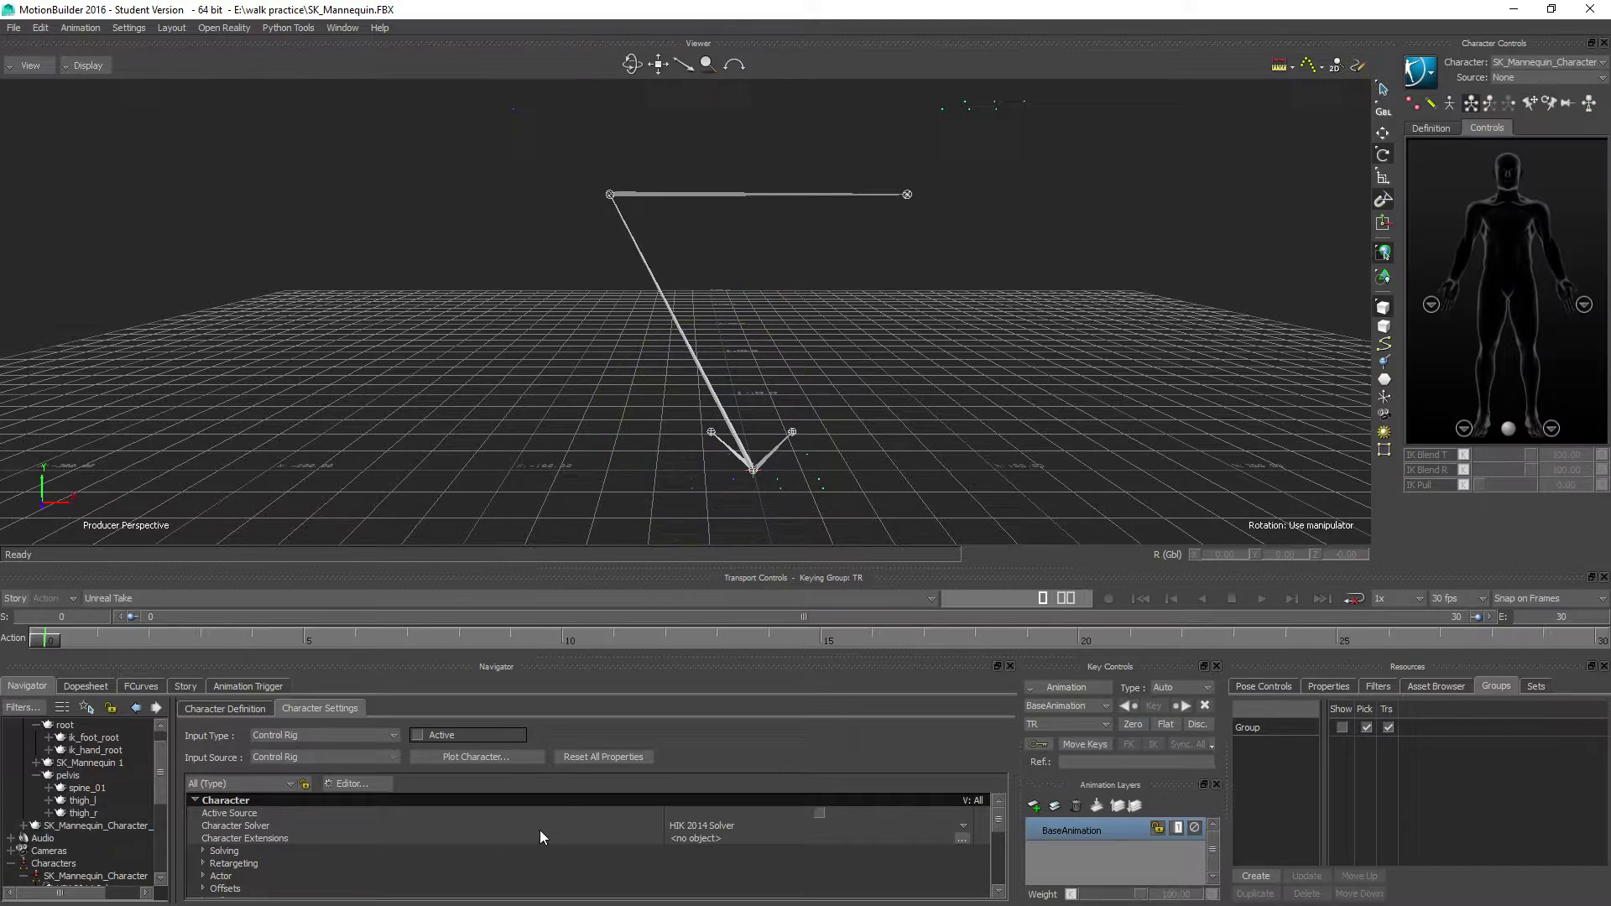
click(1450, 104)
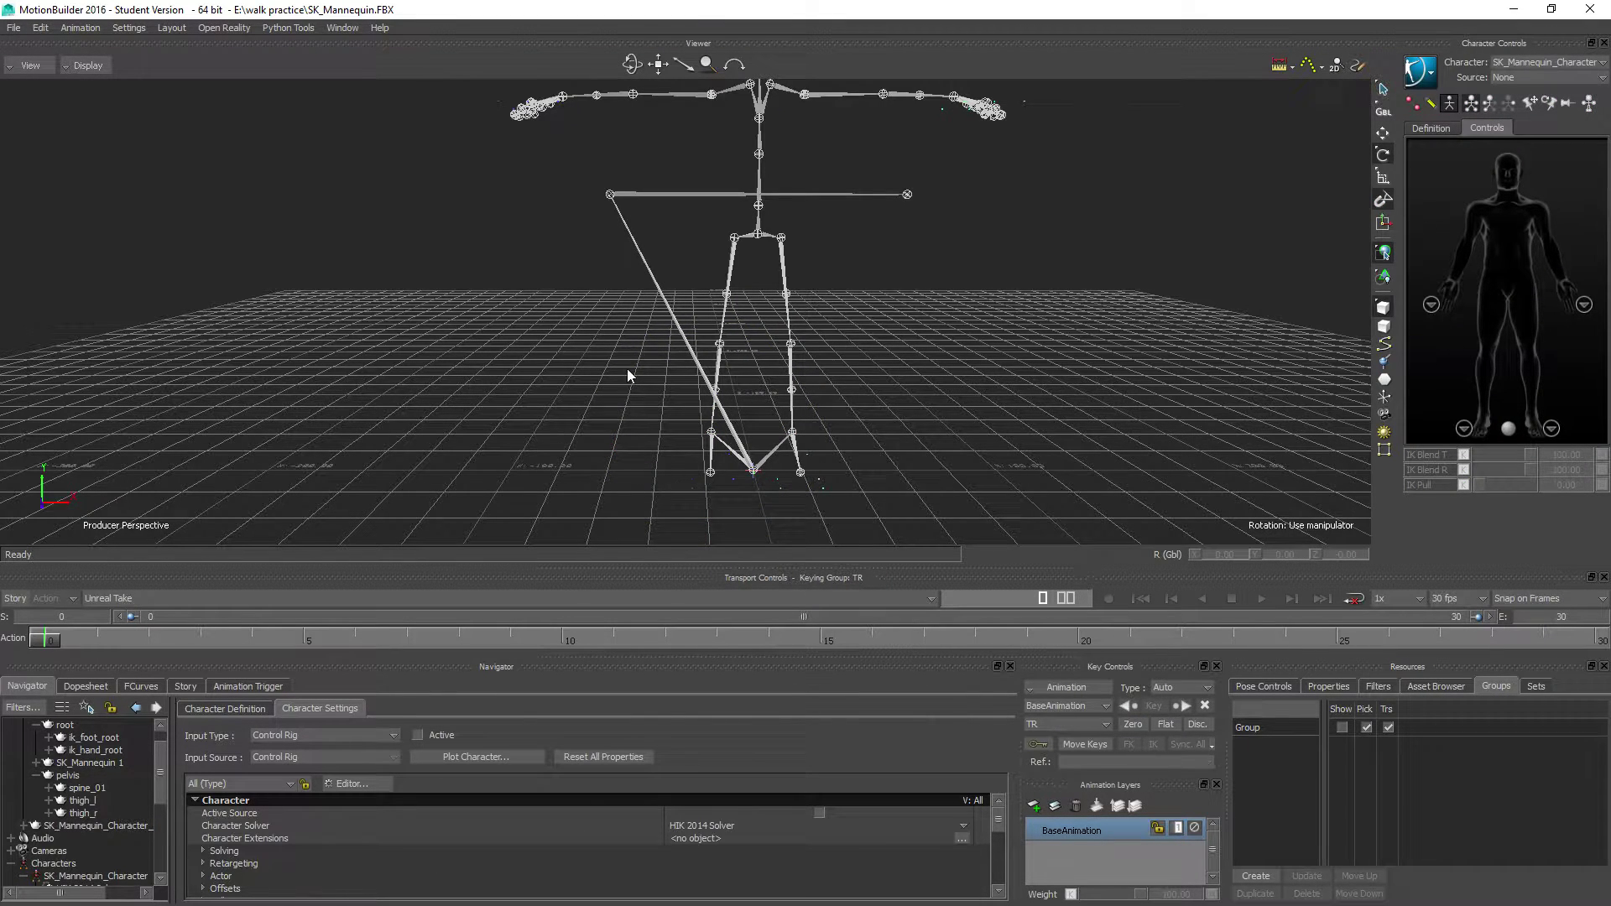
mouse_move(658, 277)
shift+mouse_down()
mouse_move(642, 324)
mouse_move(642, 302)
shift+mouse_up()
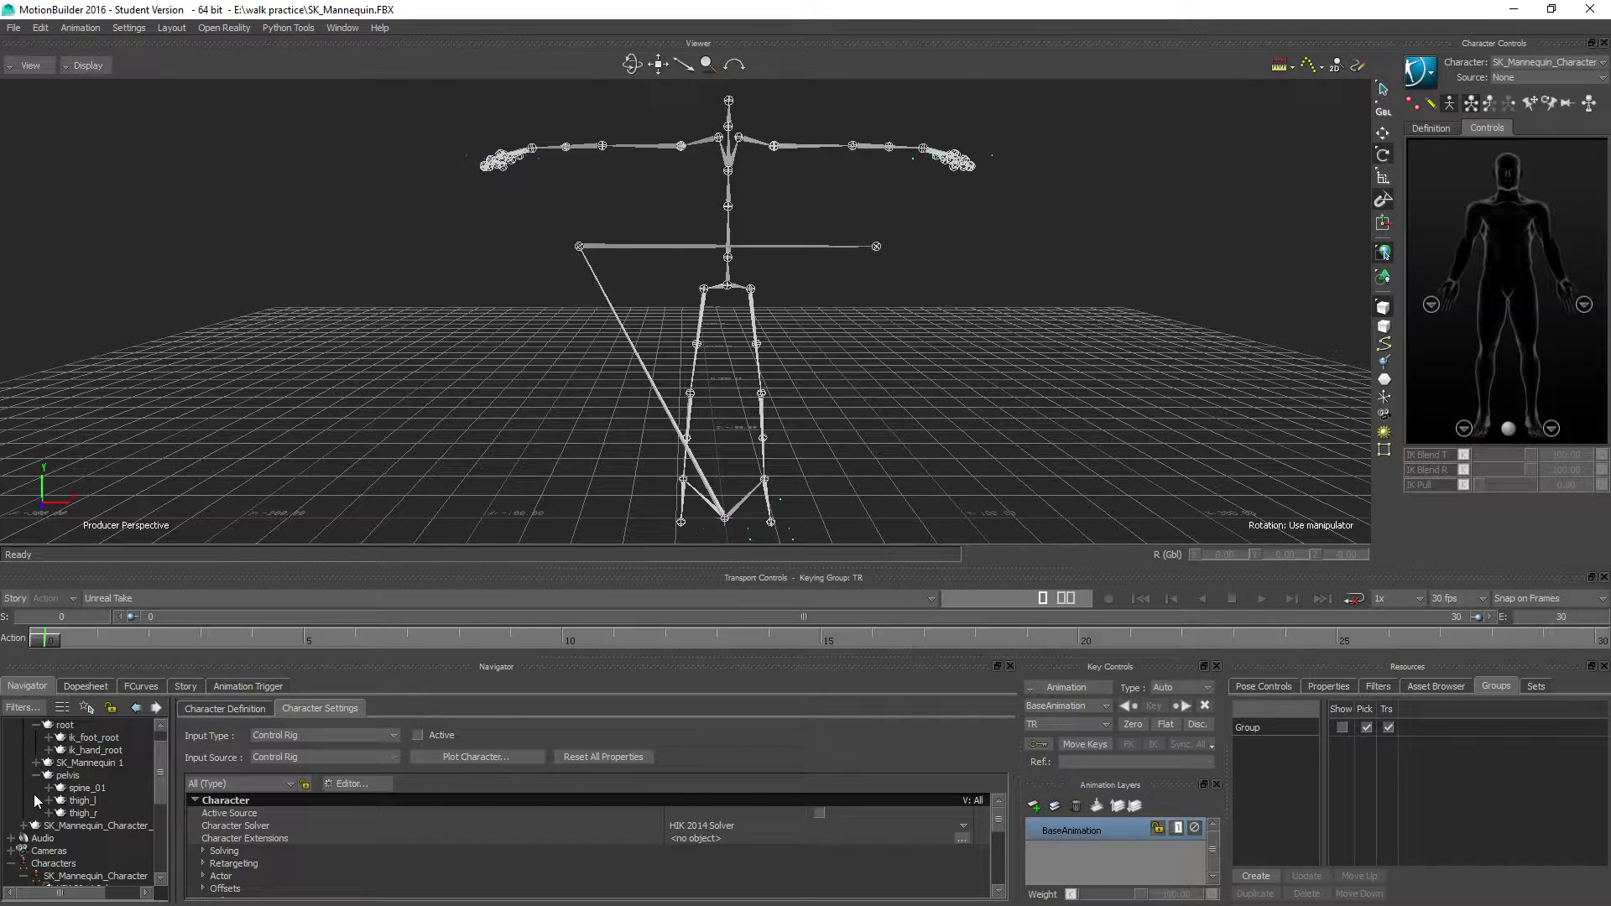
click(36, 725)
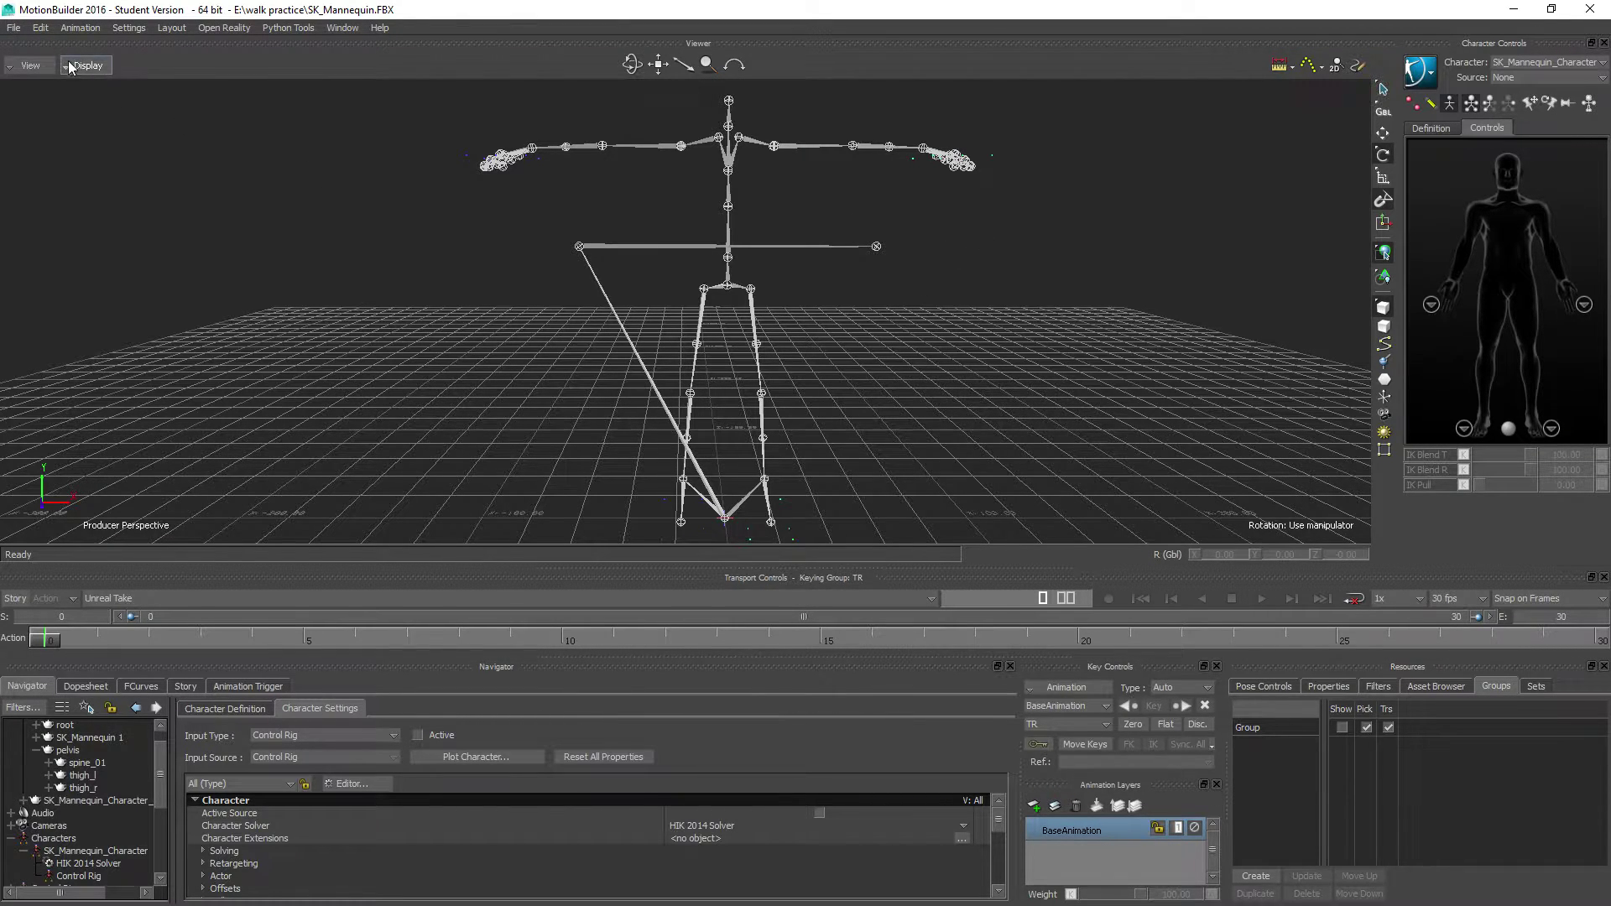
Save the scene as SK_Mannequin_MB.FBX, then switch over to iPi Mocap Studio
click(15, 28)
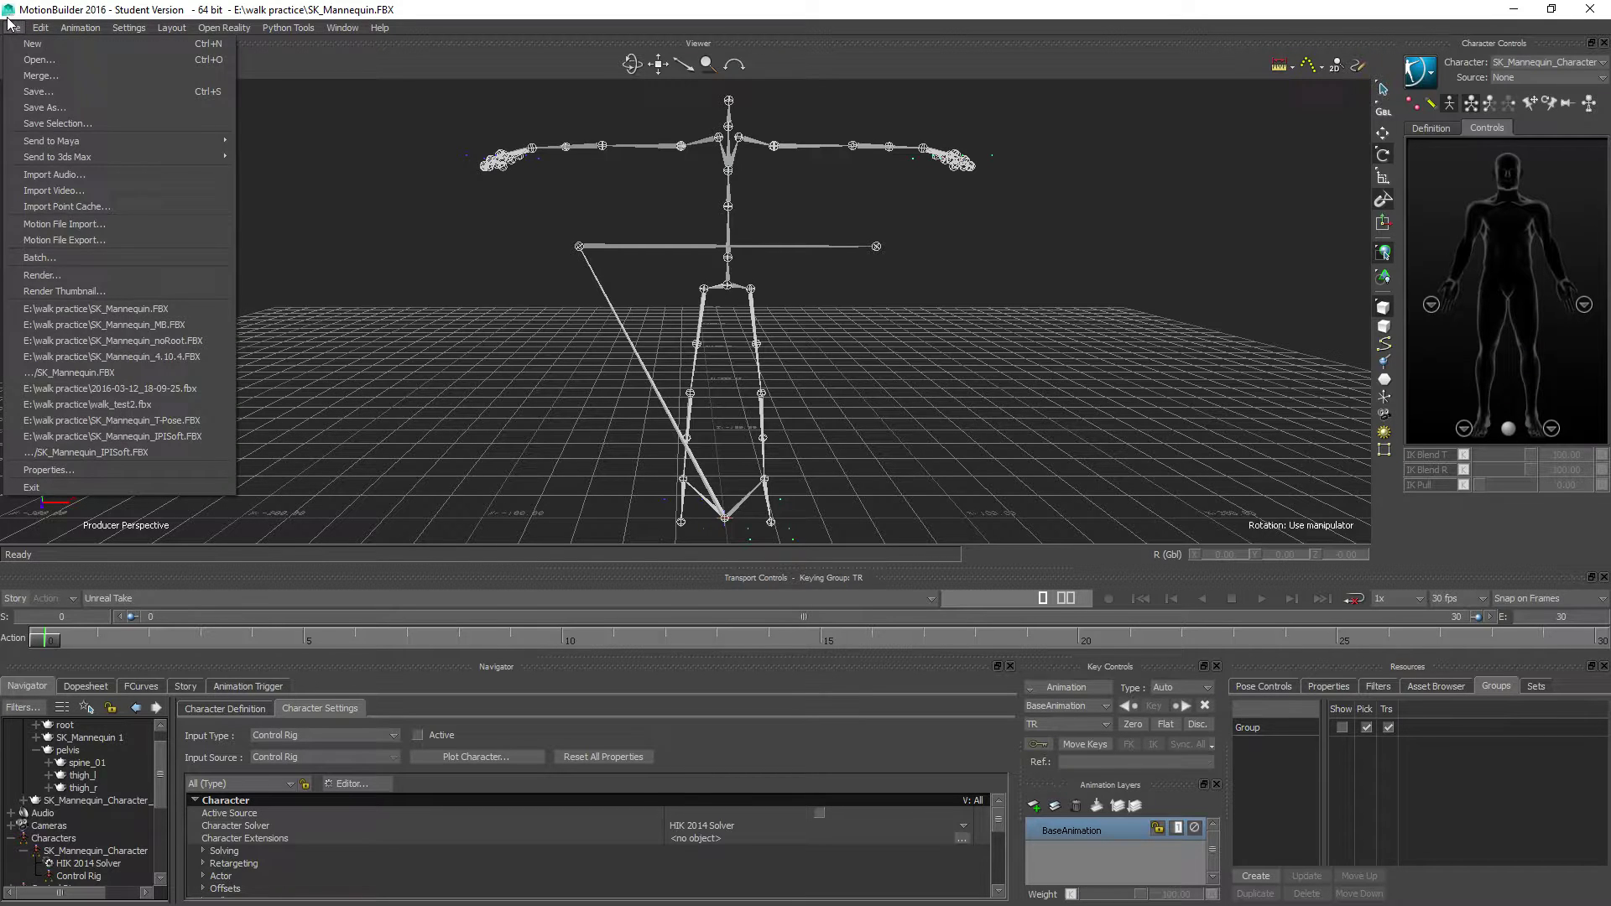
click(42, 111)
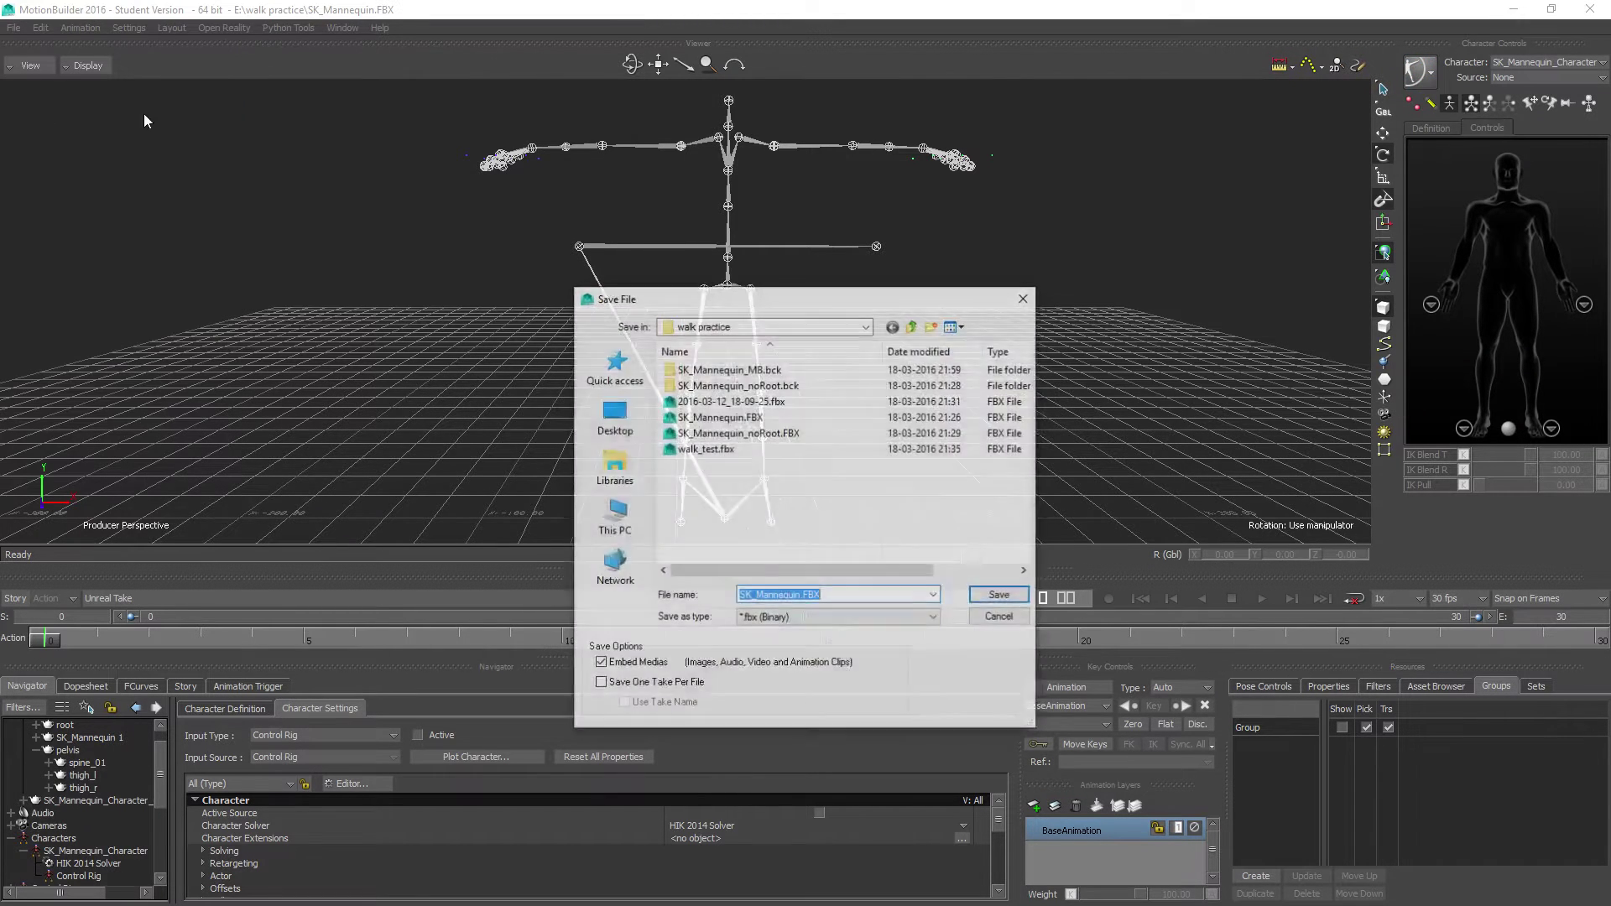
click(722, 420)
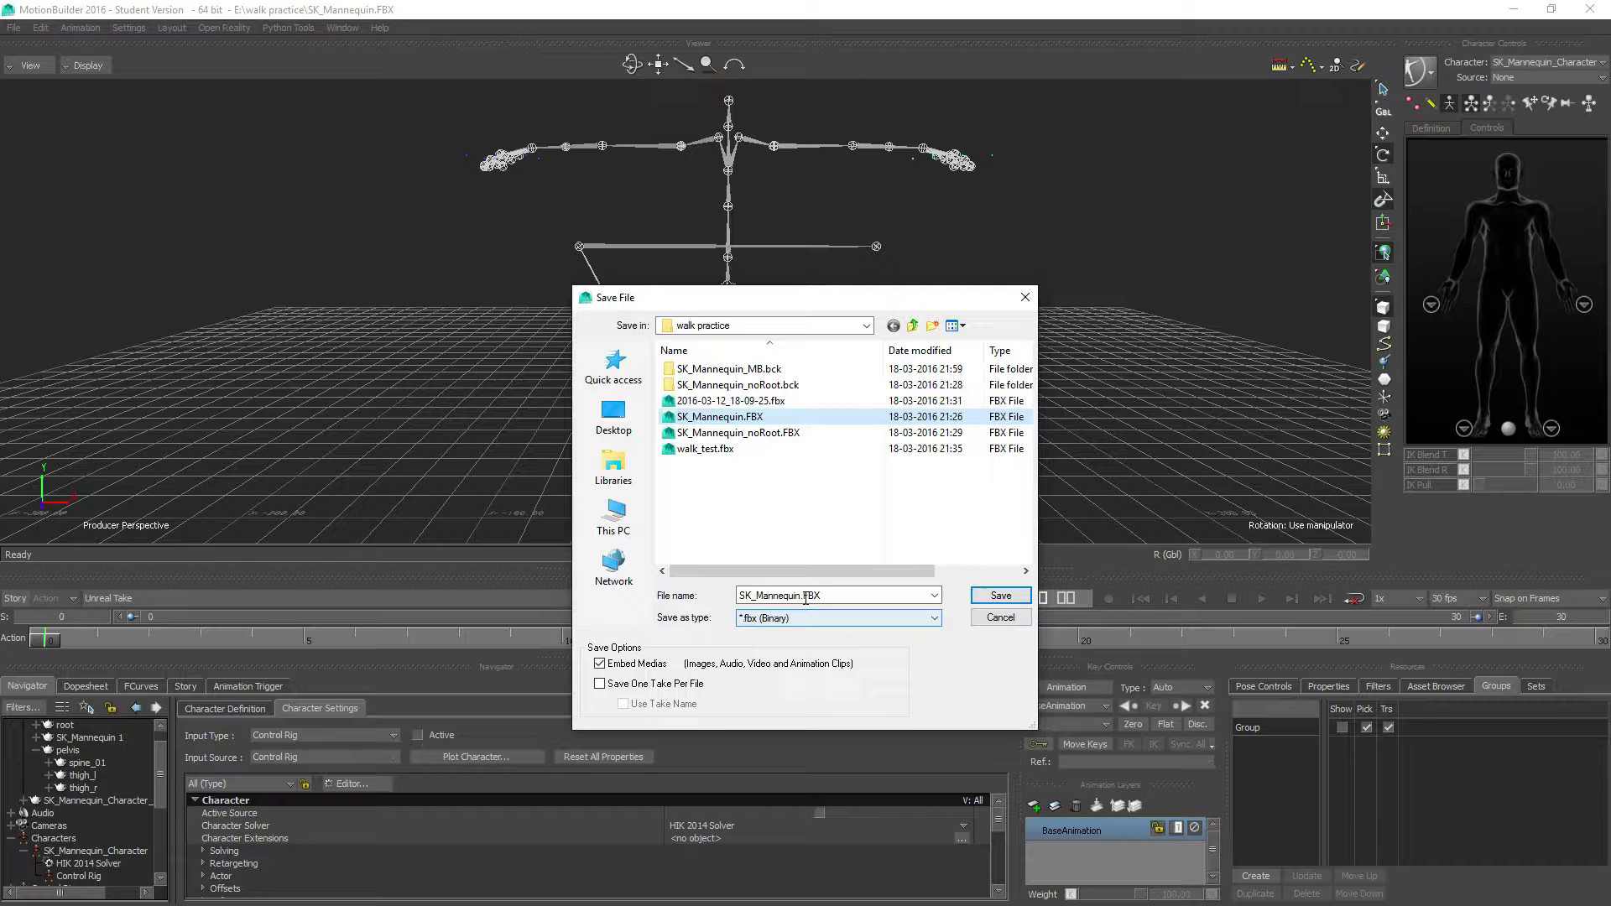
click(803, 595)
text(_MB)
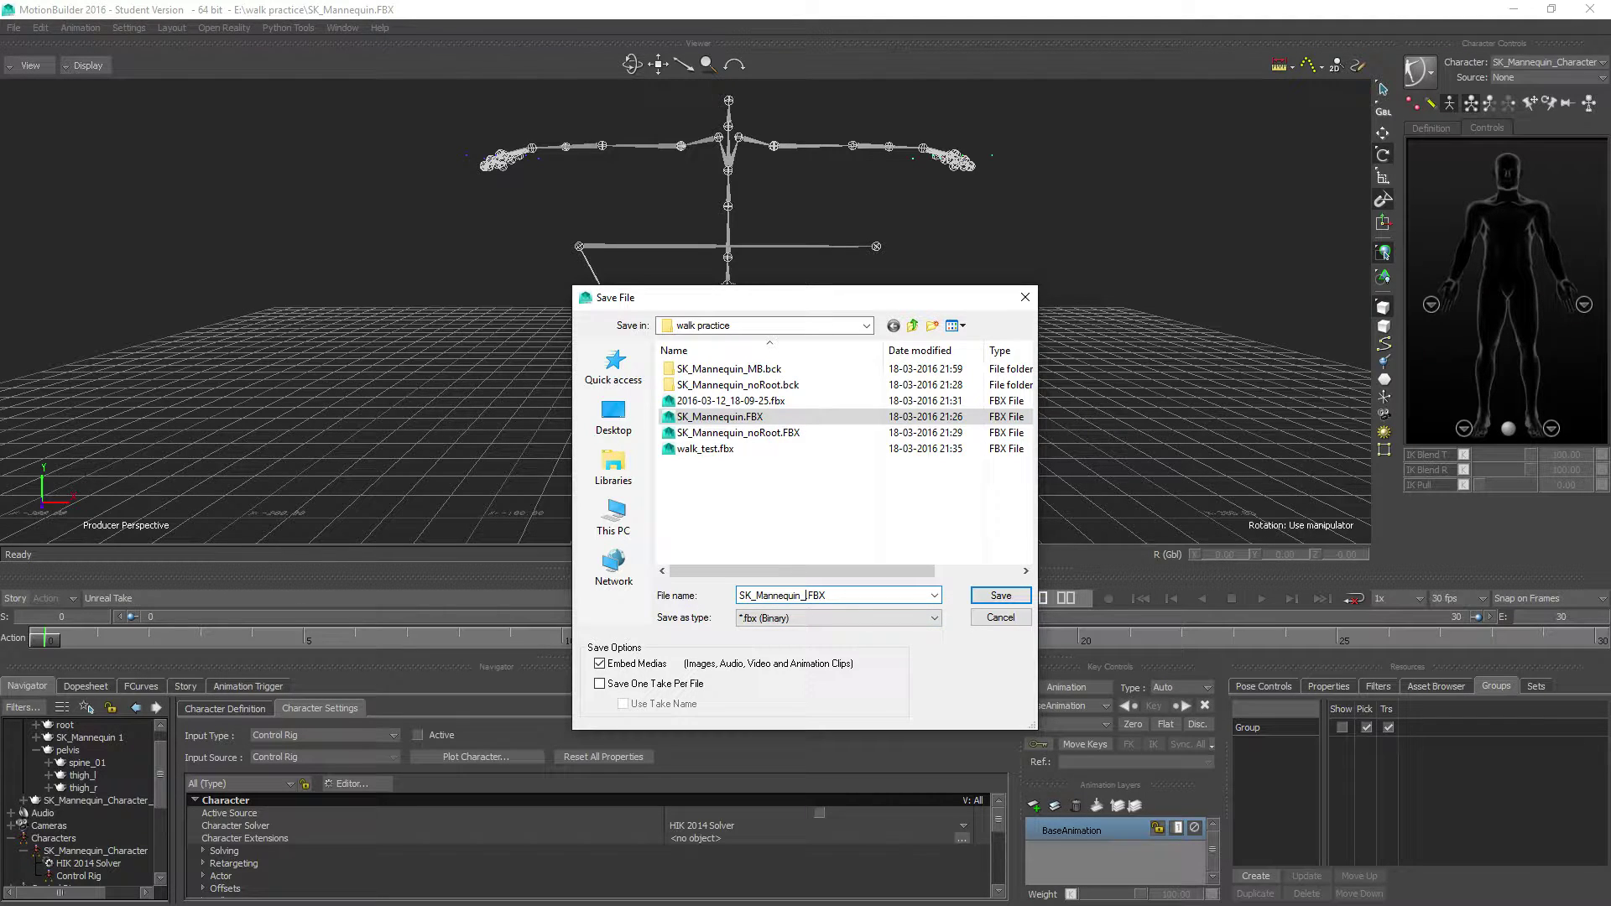
key(Return)
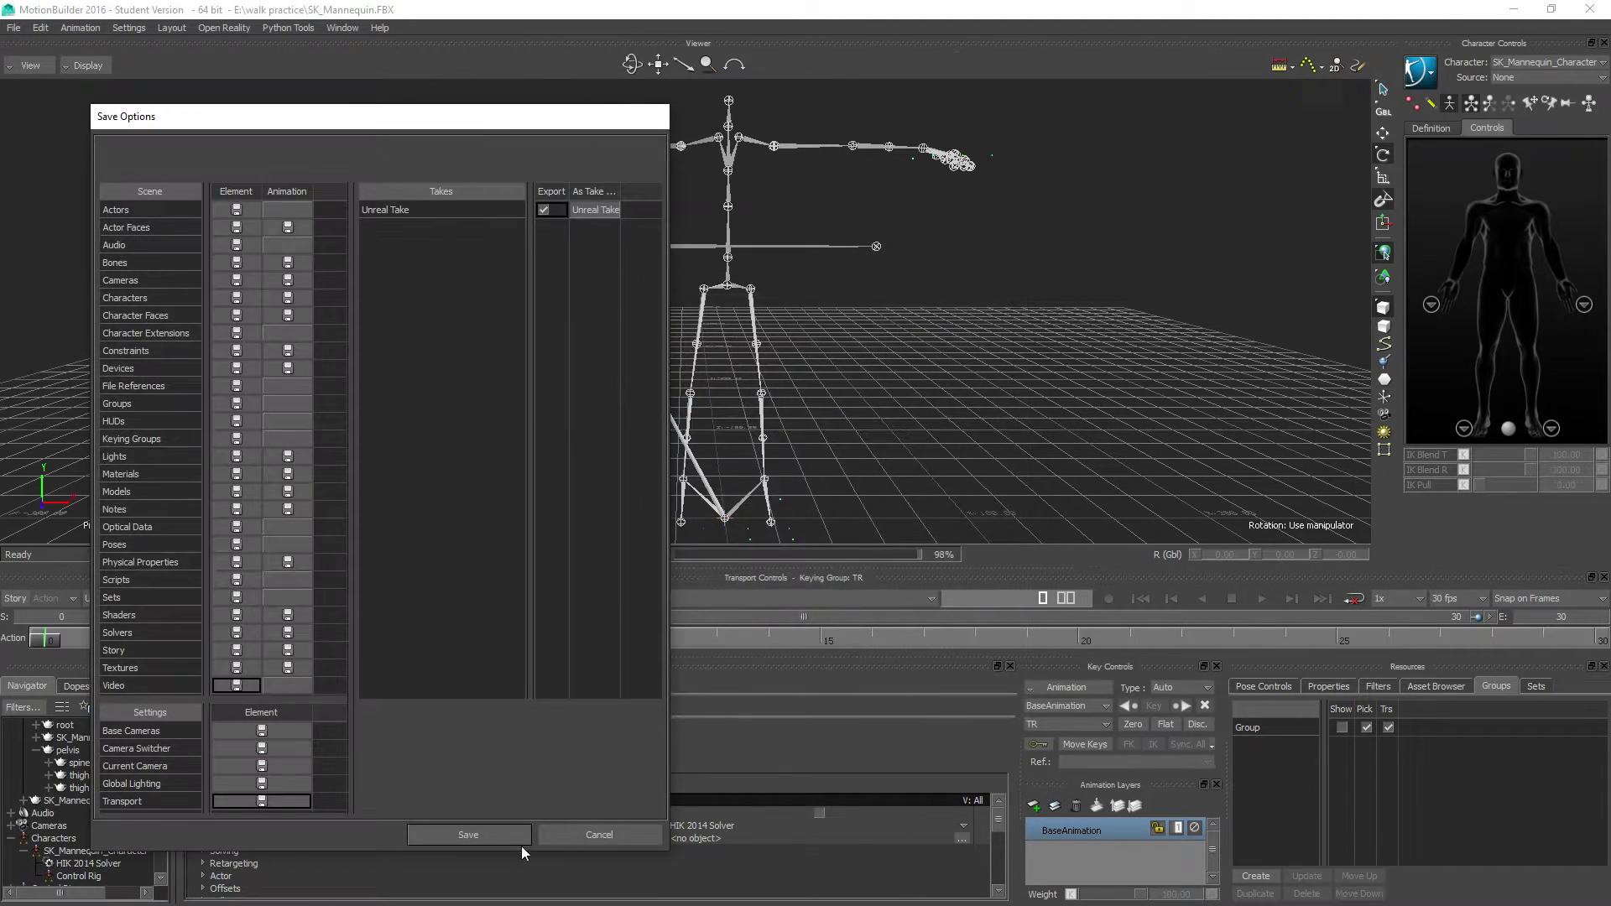
click(468, 836)
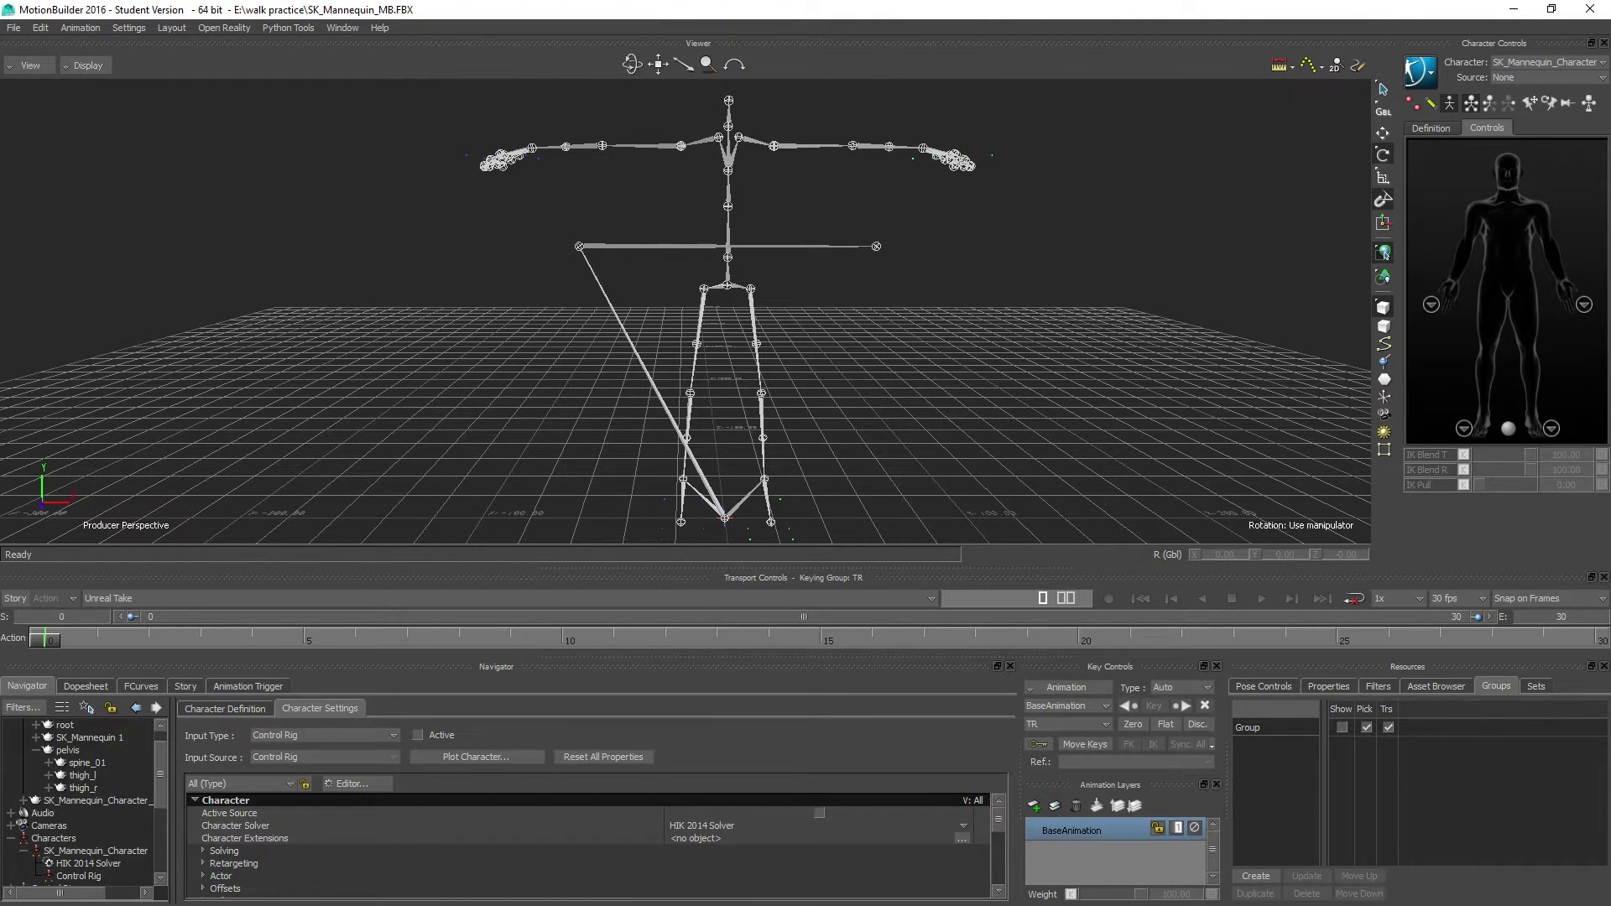
key(alt+Tab)
Move and minimize iPi Mocap Studio after checking its export, then open MotionBuilder's File menu
drag(879, 542, 836, 244)
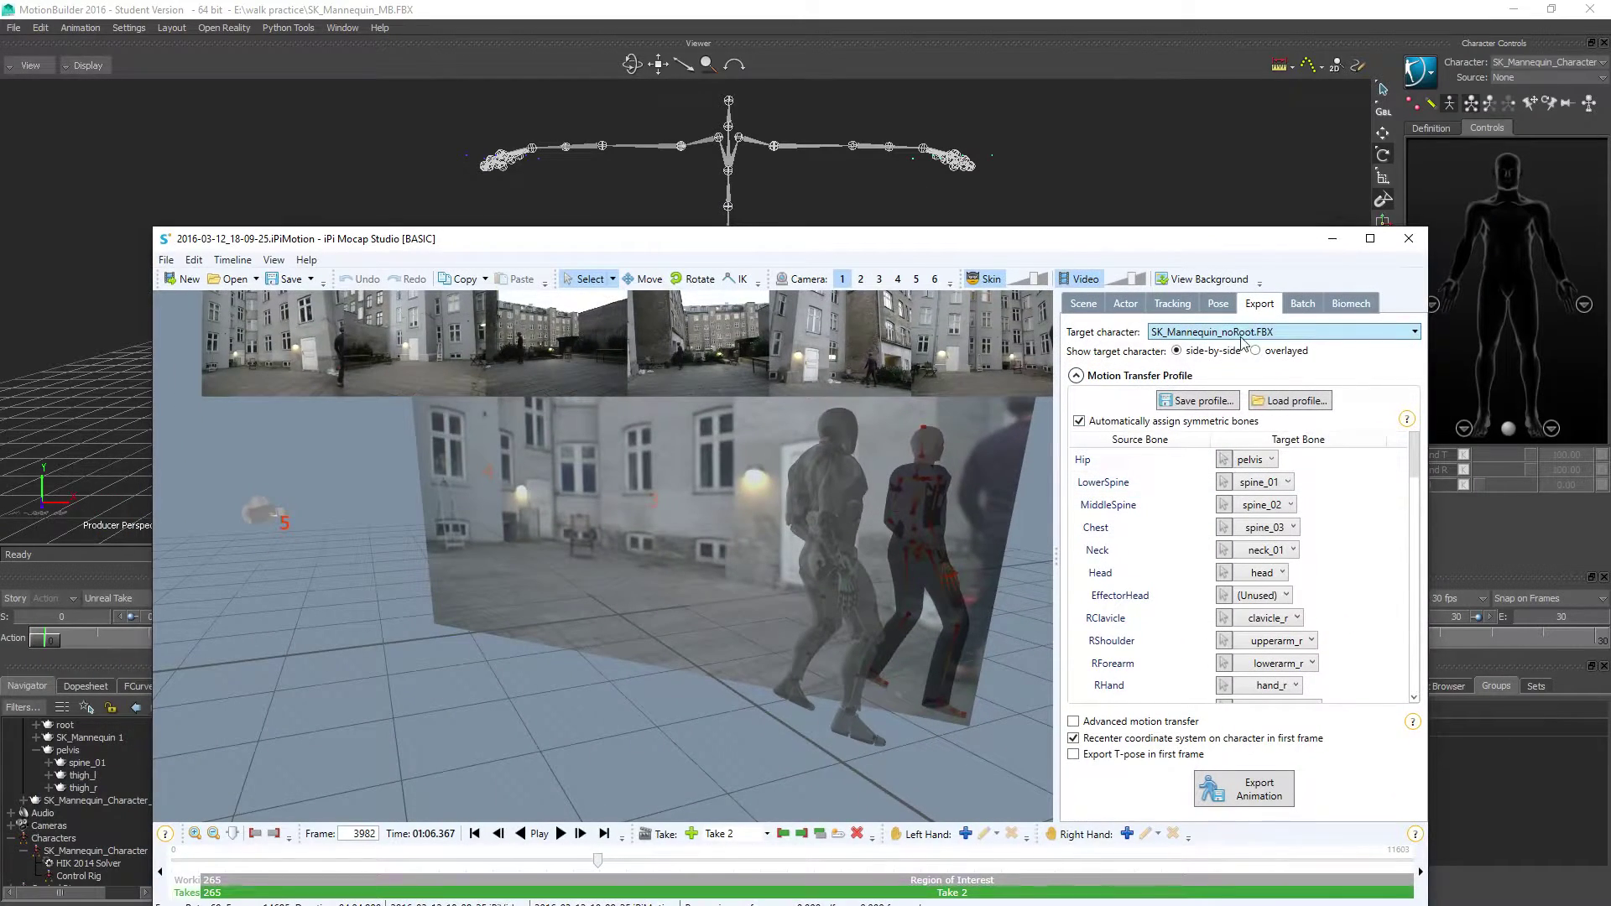
click(1329, 241)
click(14, 28)
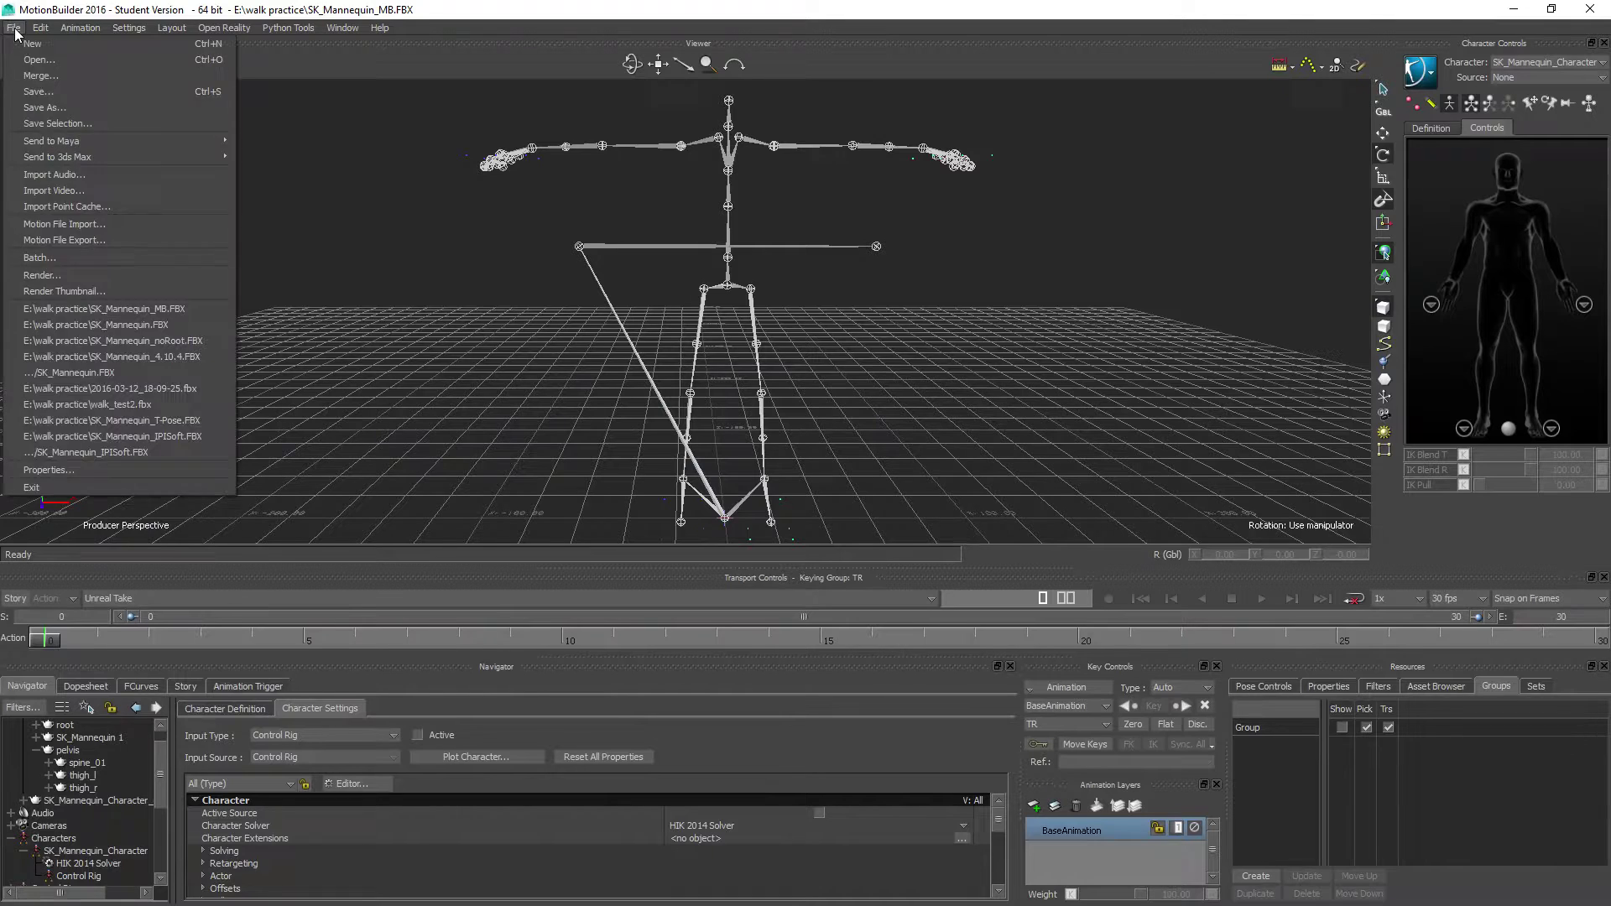
Import motion file 2016-03-12_18-09-25.fbx and accept the unmatched-models merge warning
click(61, 225)
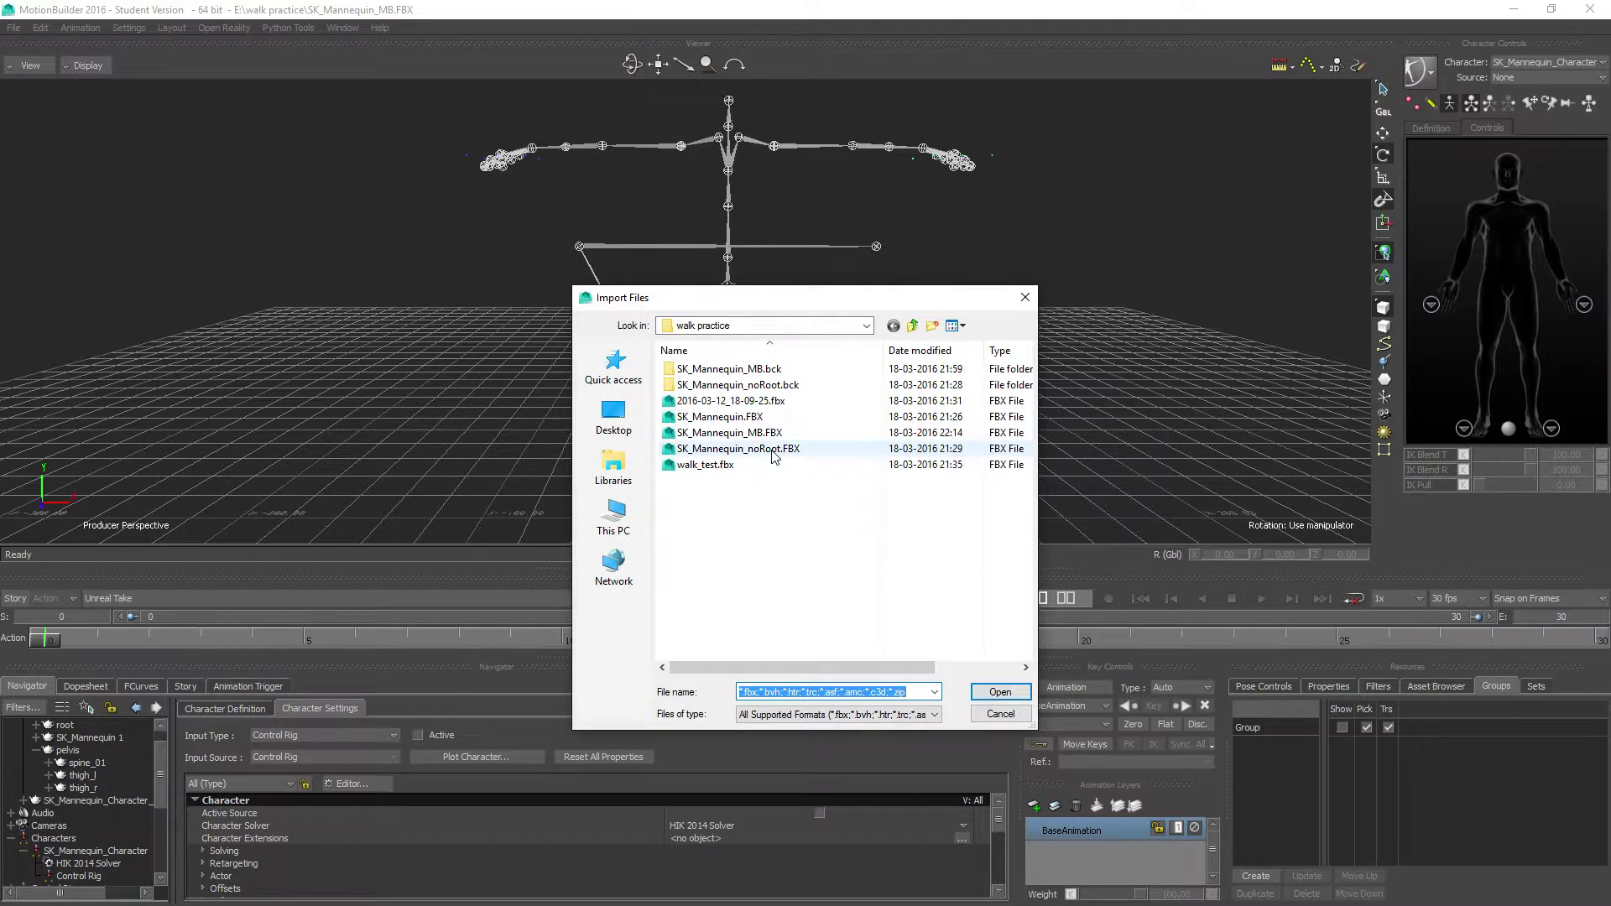
double_click(730, 401)
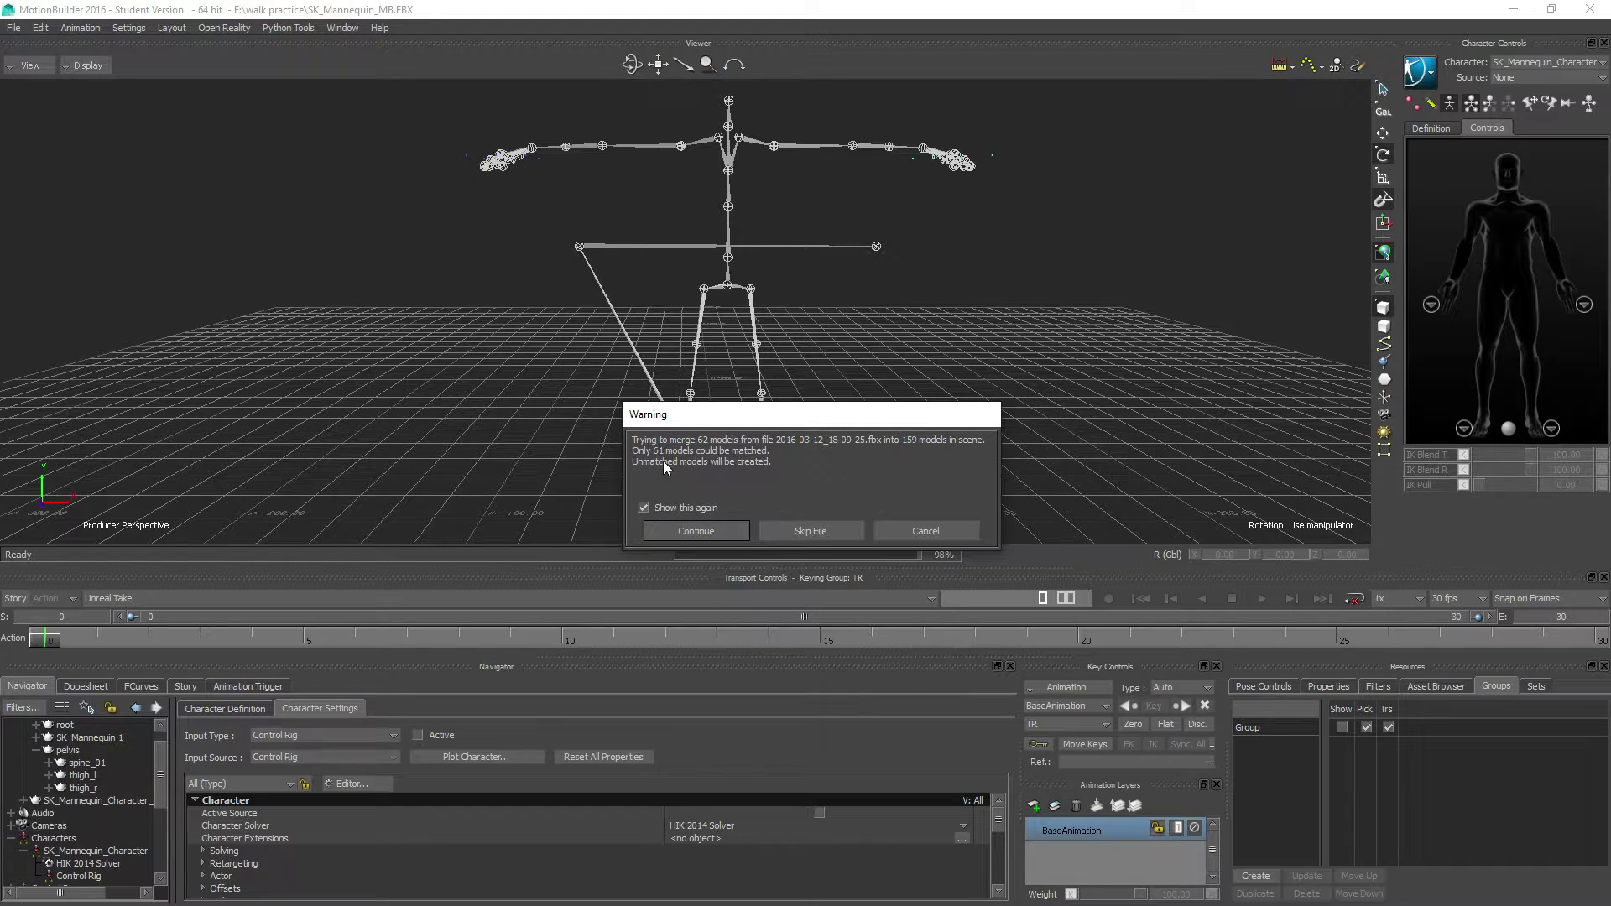
click(703, 539)
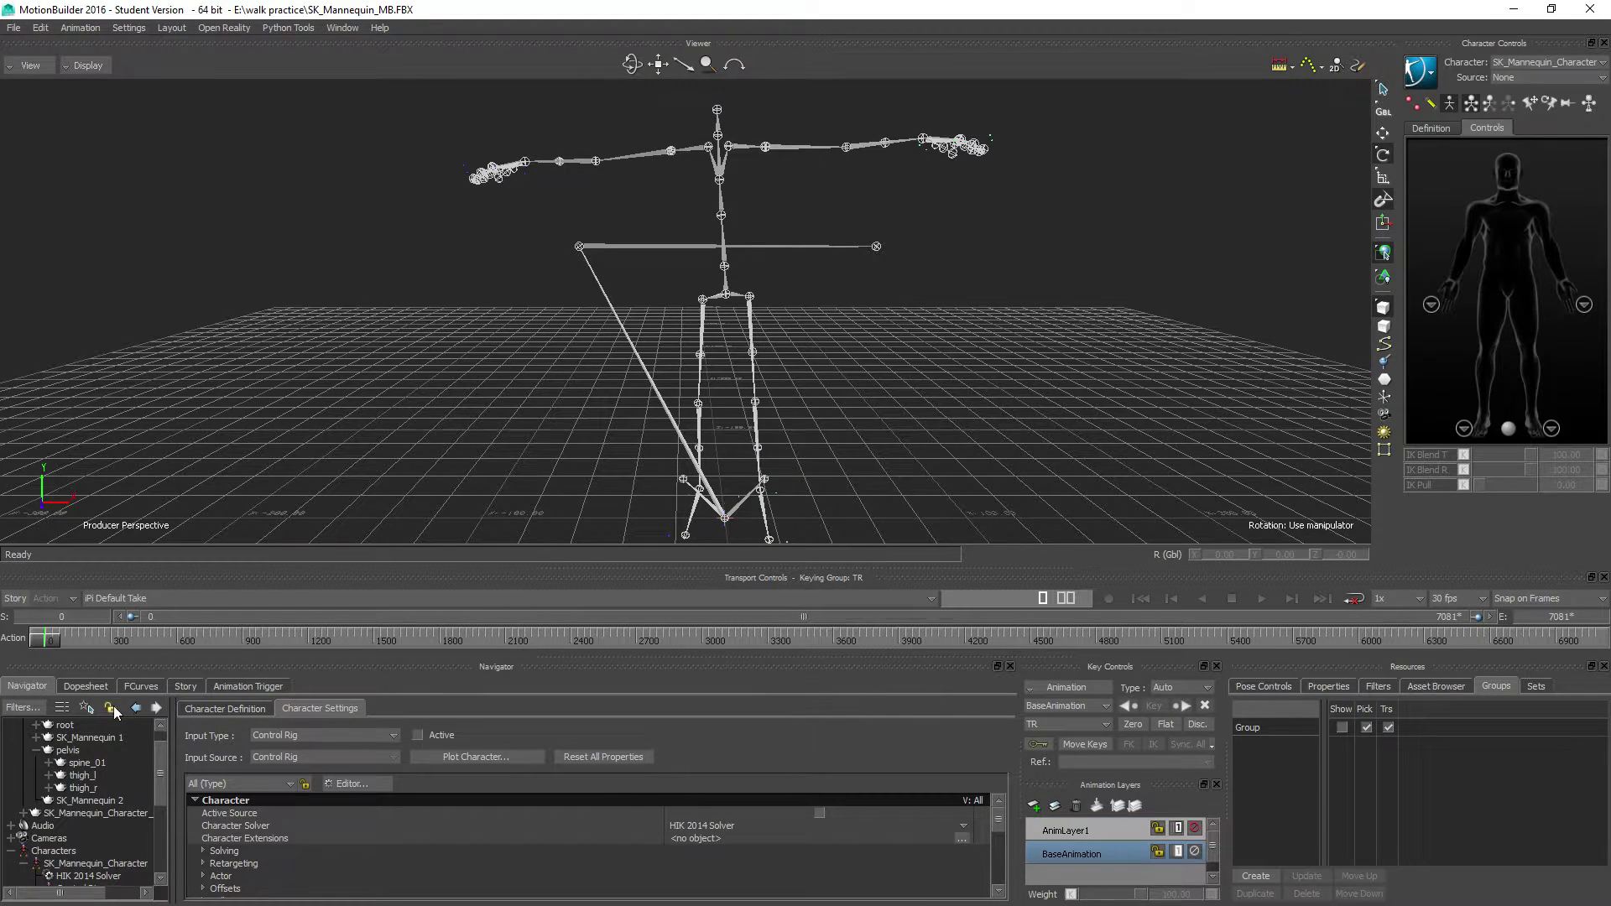
Parent the pelvis back under root, then scrub the walk and return to frame 0
scroll(165, 746, up, 1)
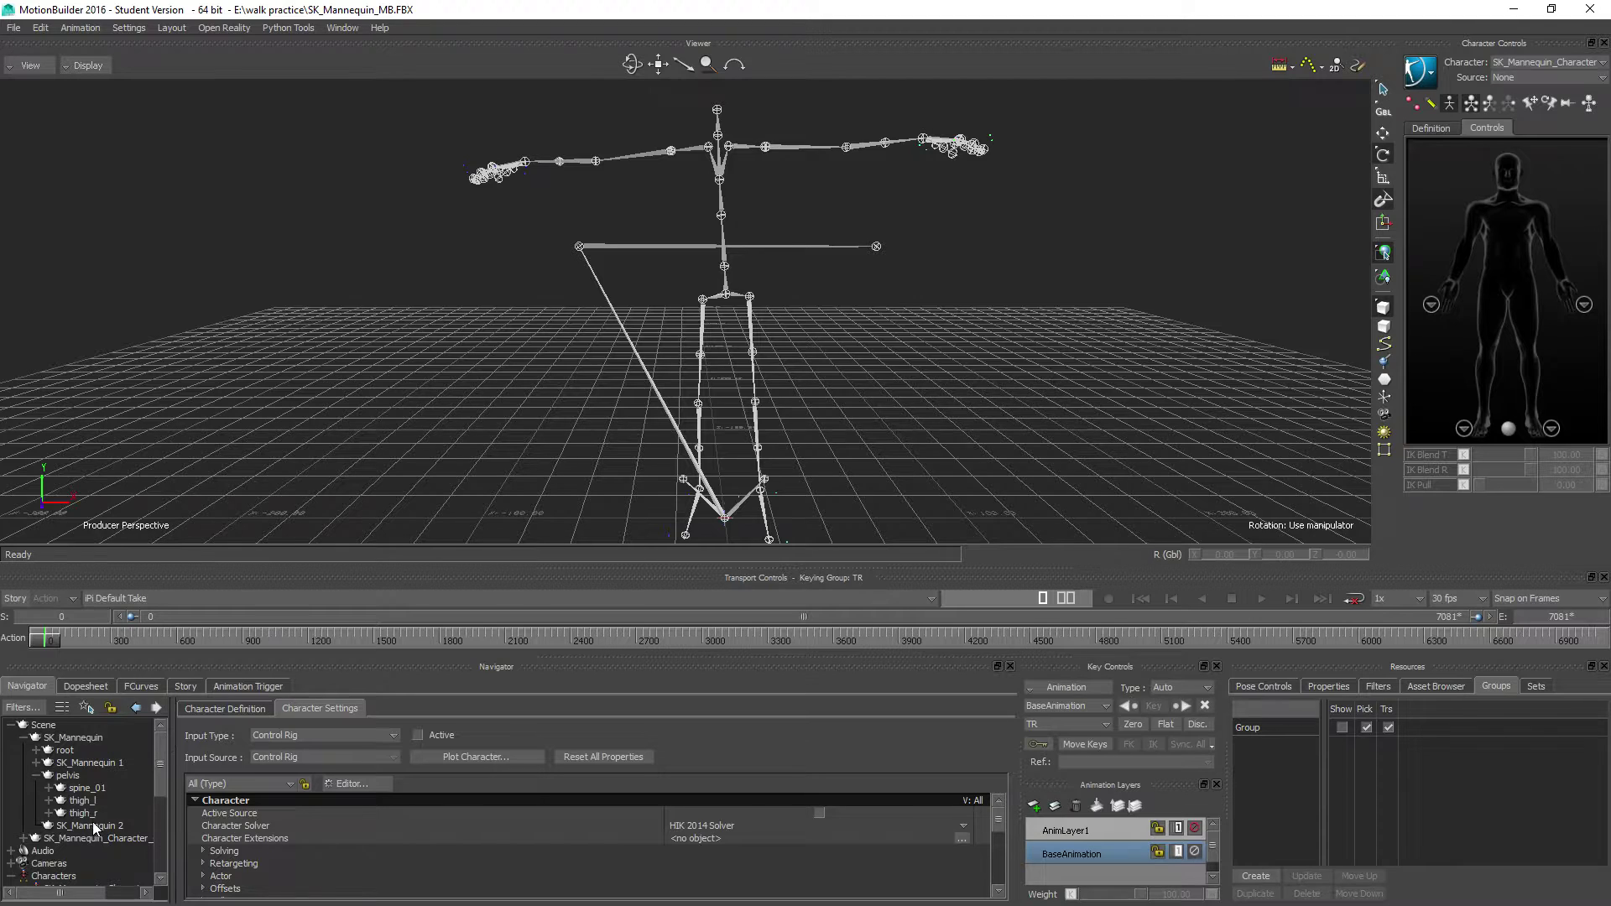
click(67, 775)
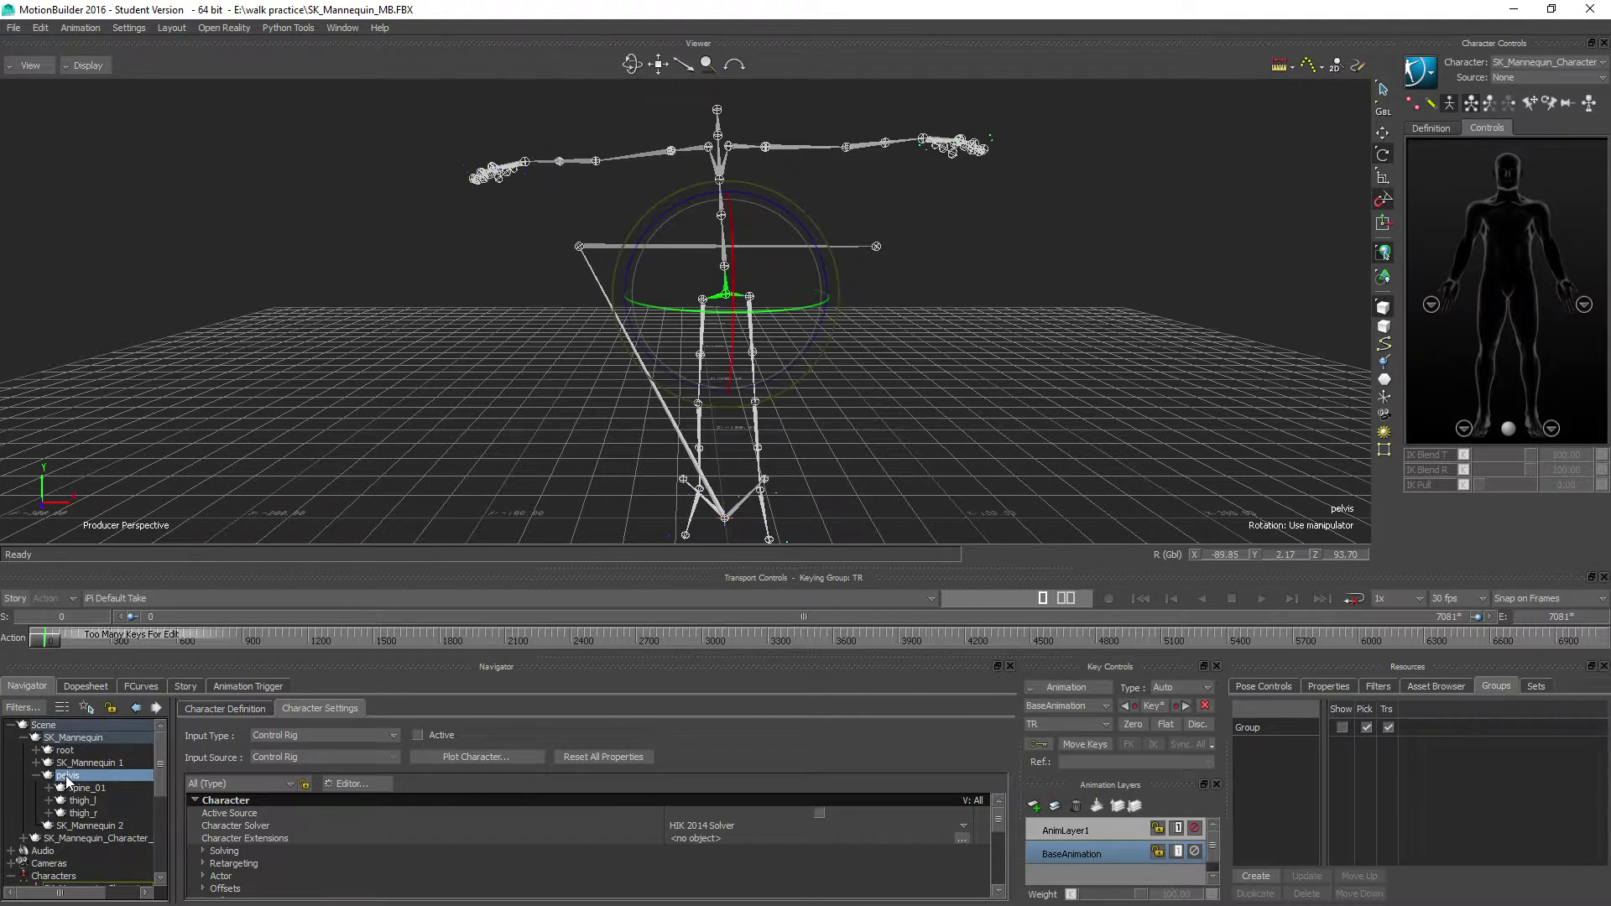
right_click(66, 775)
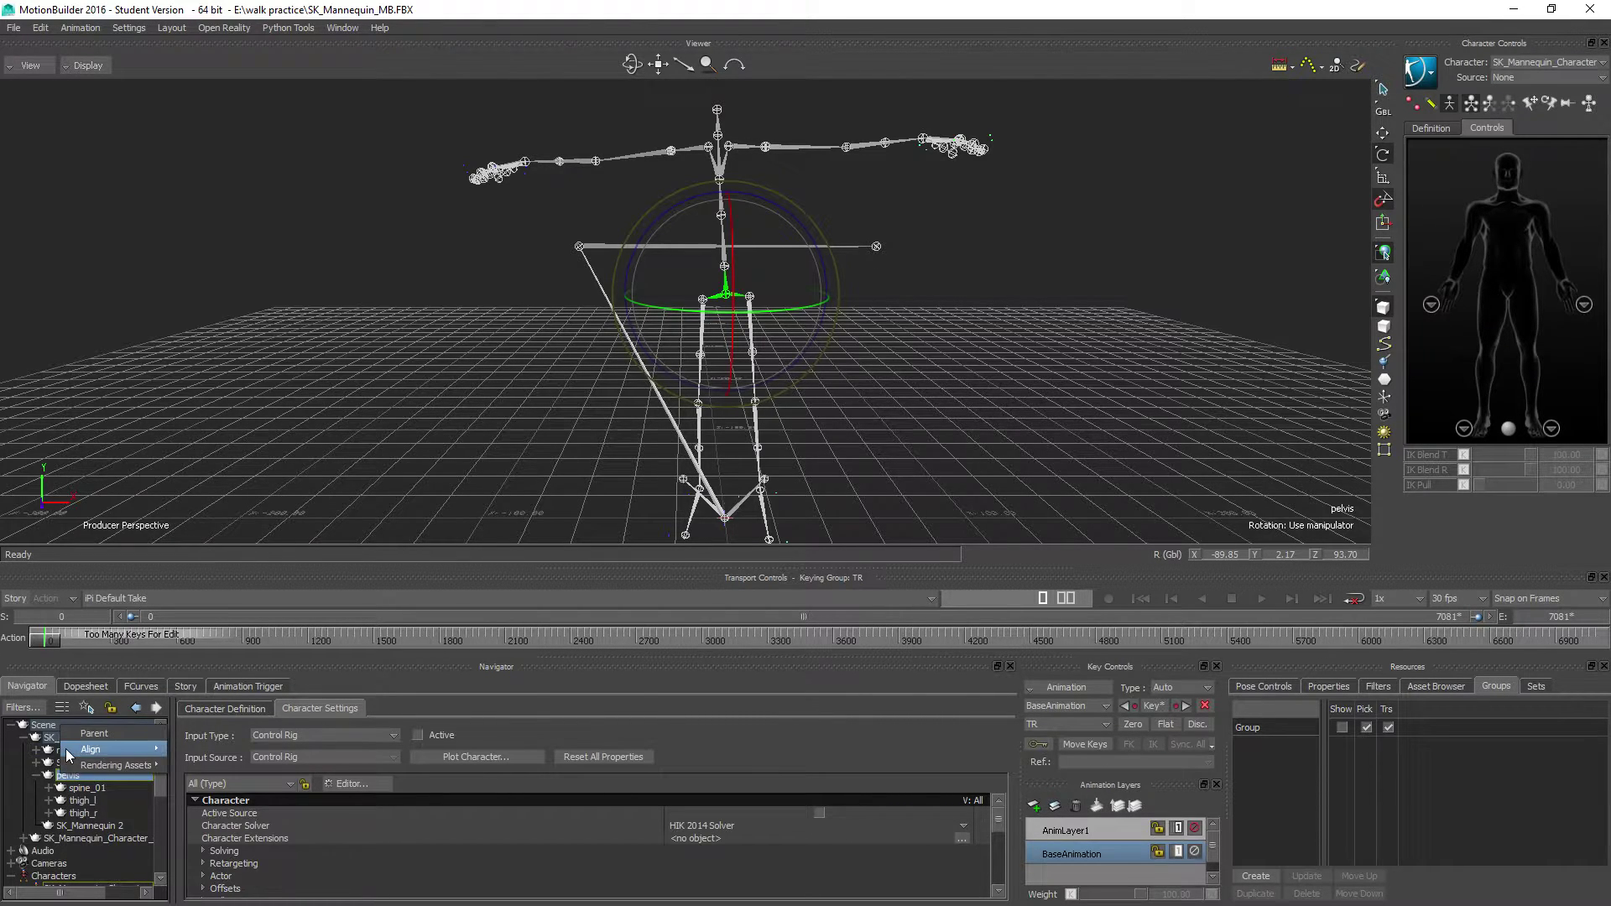
click(105, 735)
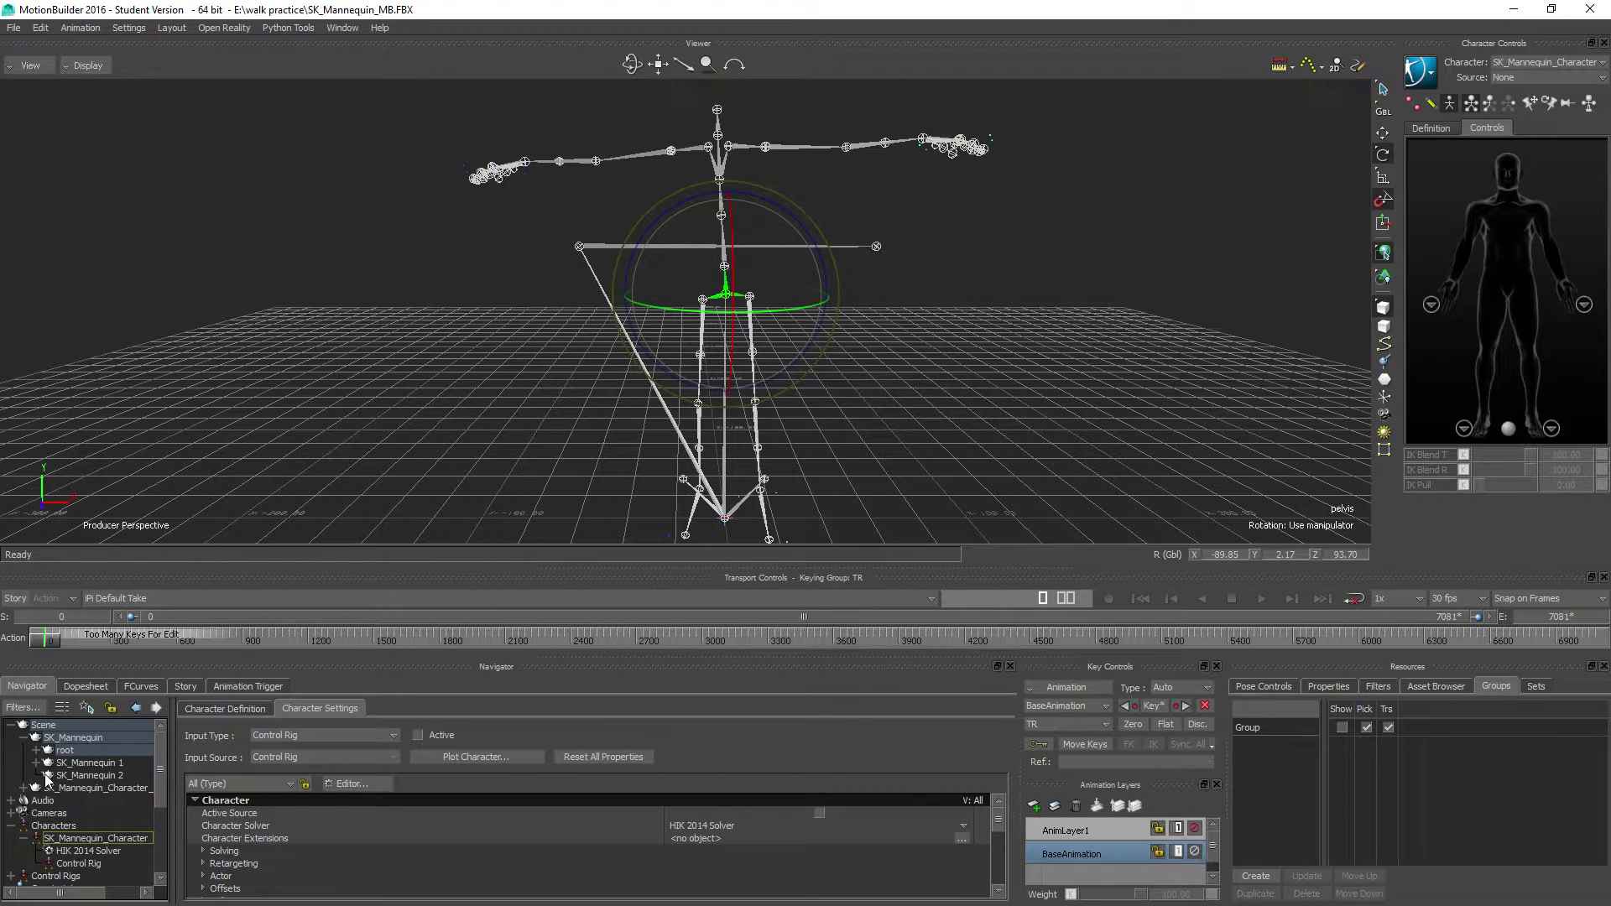
mouse_move(55, 639)
mouse_down()
mouse_move(84, 638)
mouse_move(27, 643)
mouse_move(81, 643)
mouse_up()
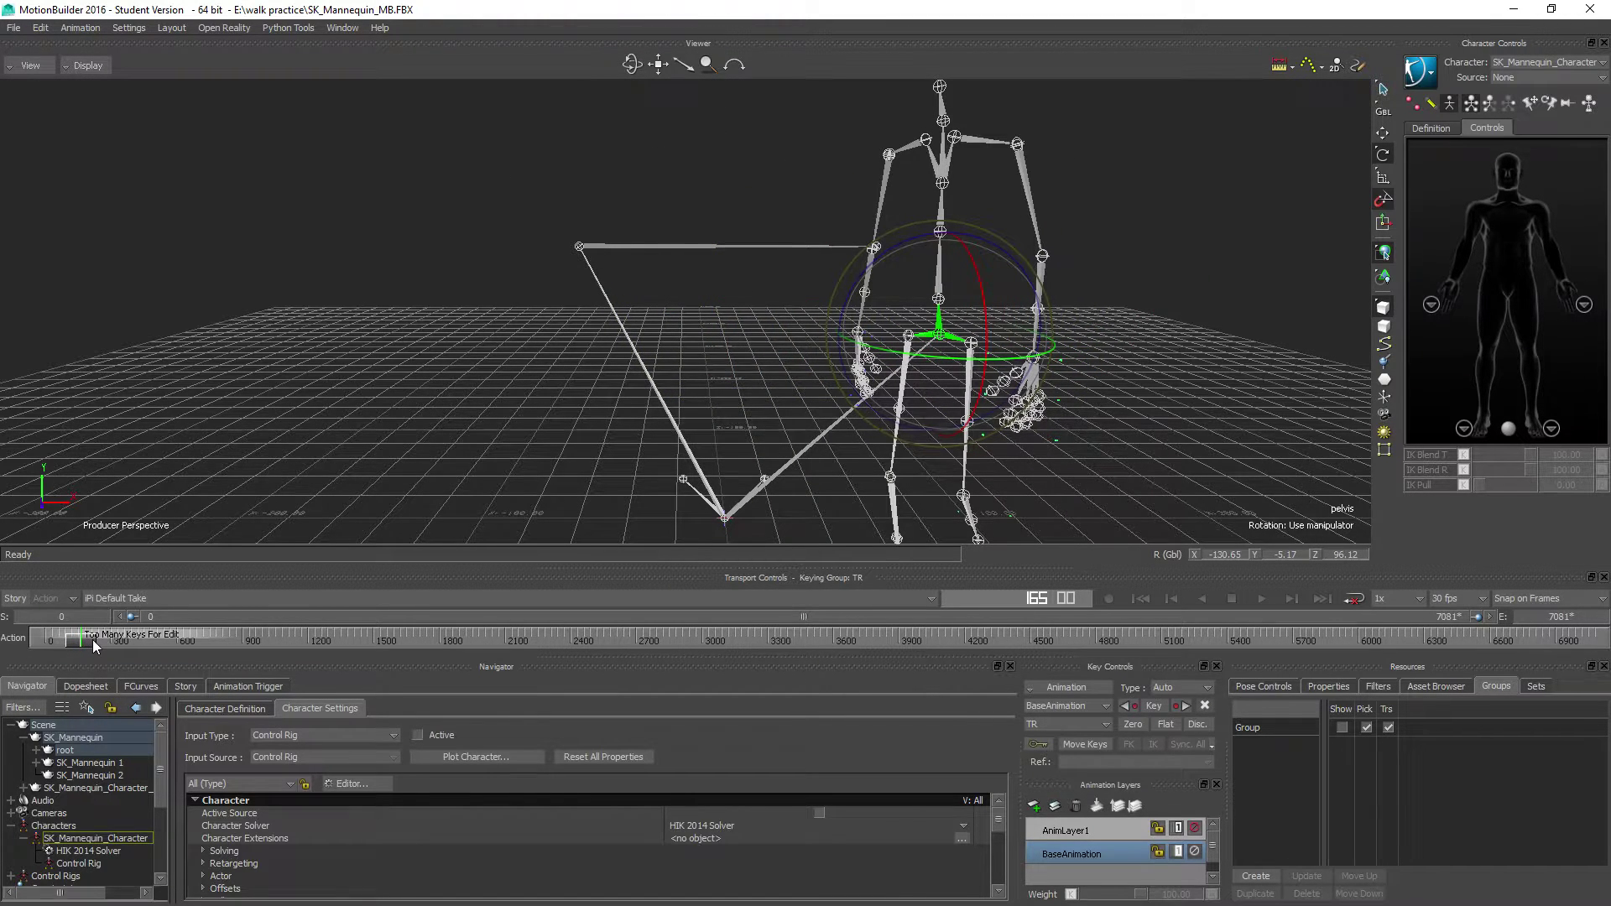
drag(92, 640, 27, 643)
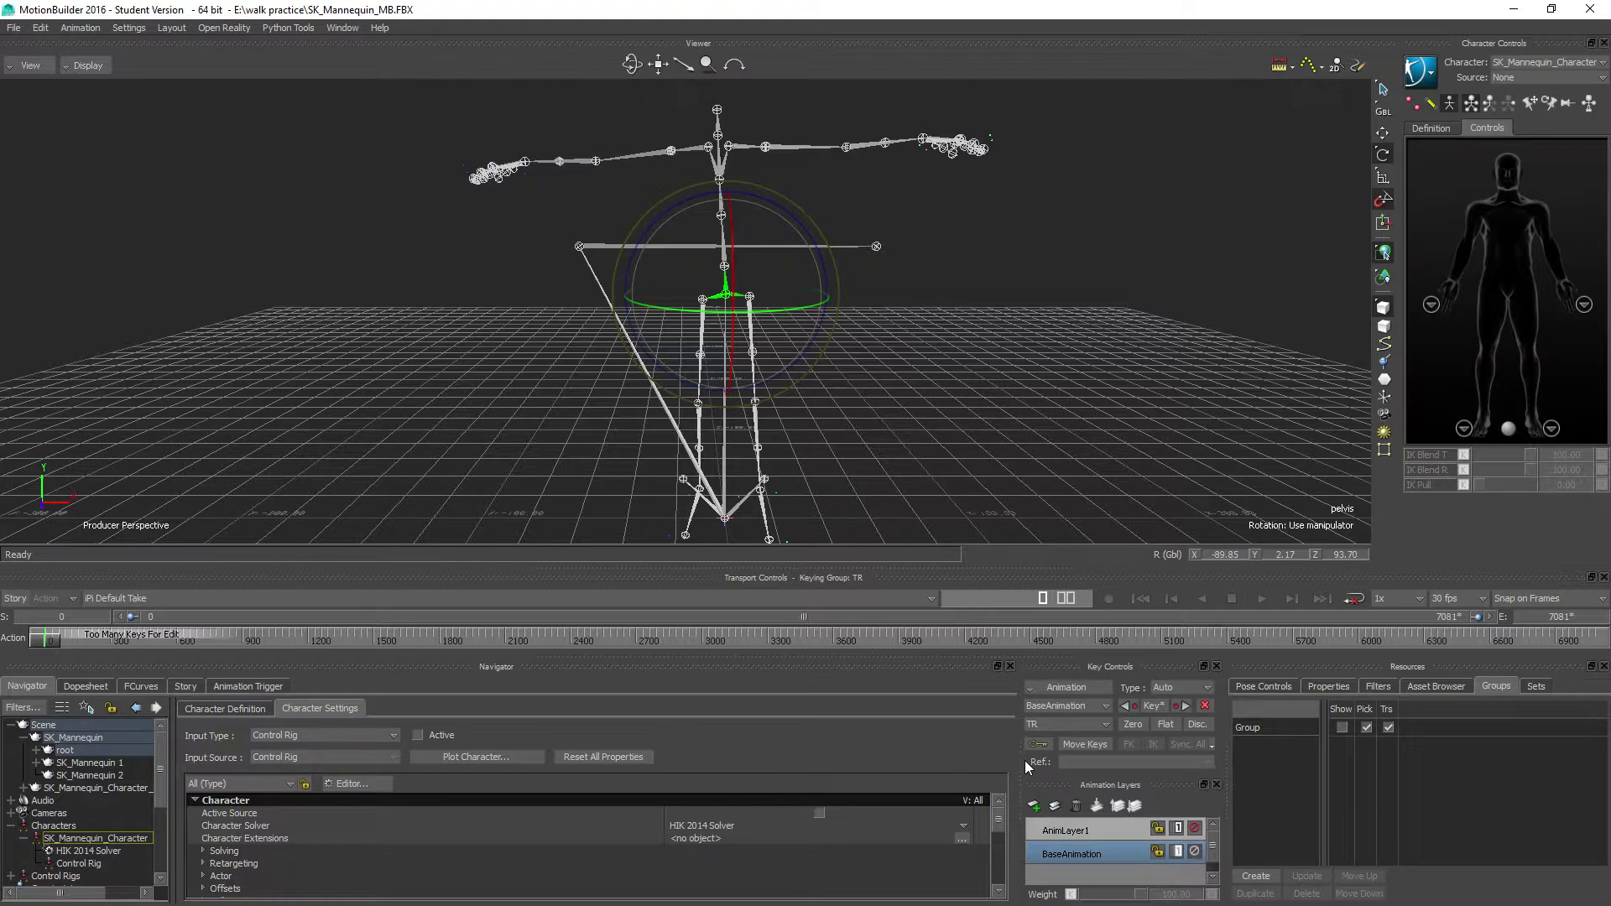
Plot the character onto its Control Rig at 30 FPS and scrub to check the walk
click(467, 759)
click(752, 509)
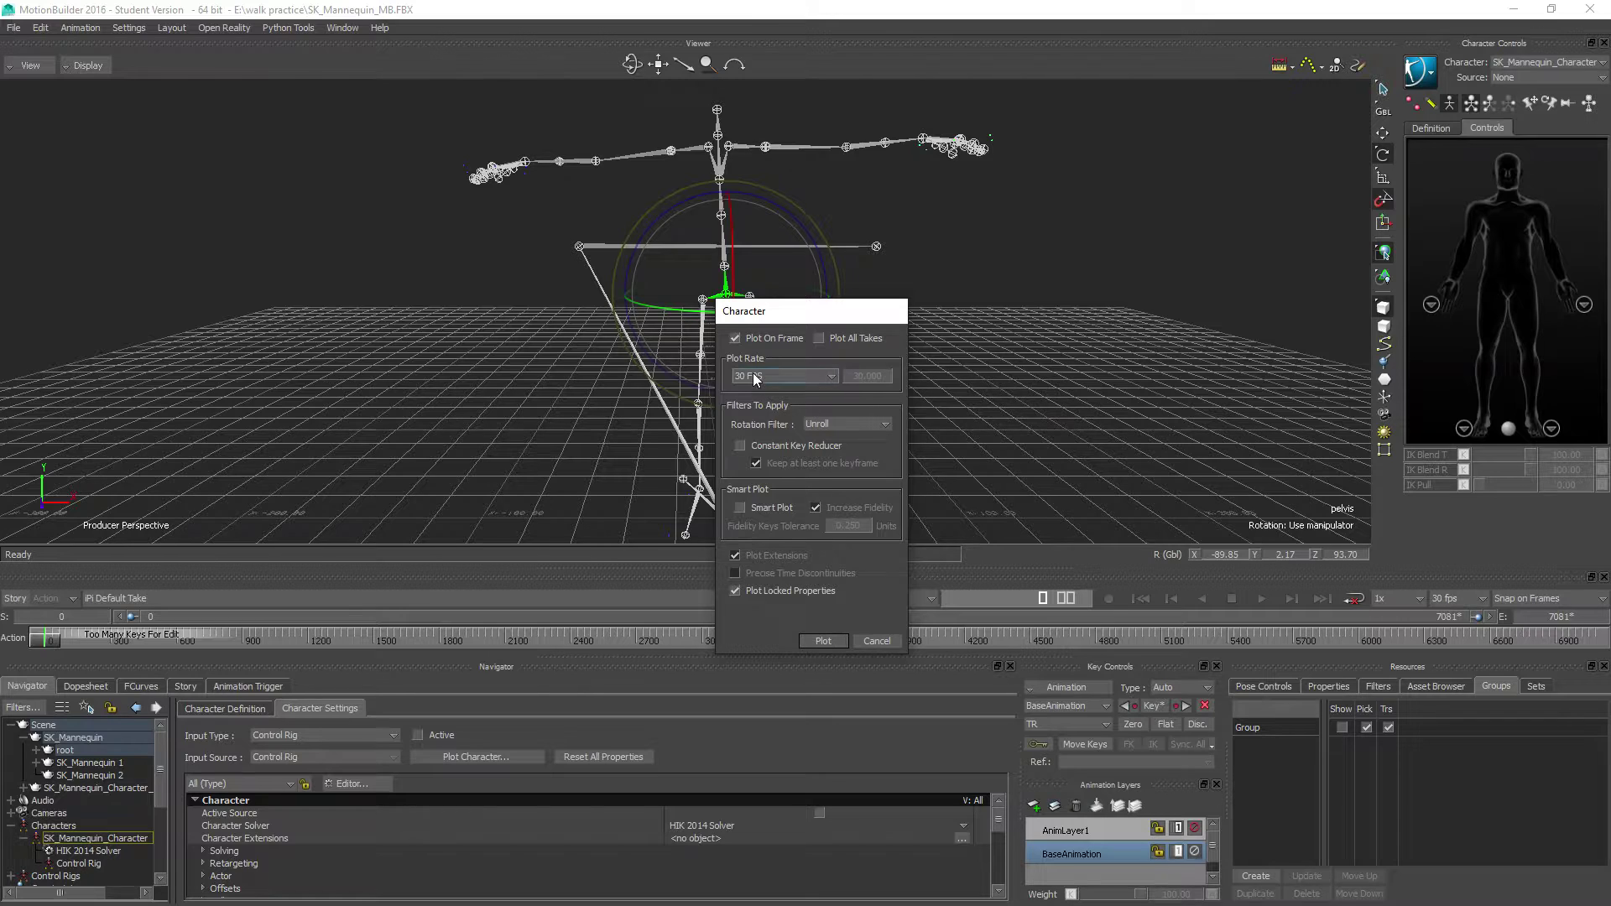
click(798, 380)
click(786, 376)
click(821, 641)
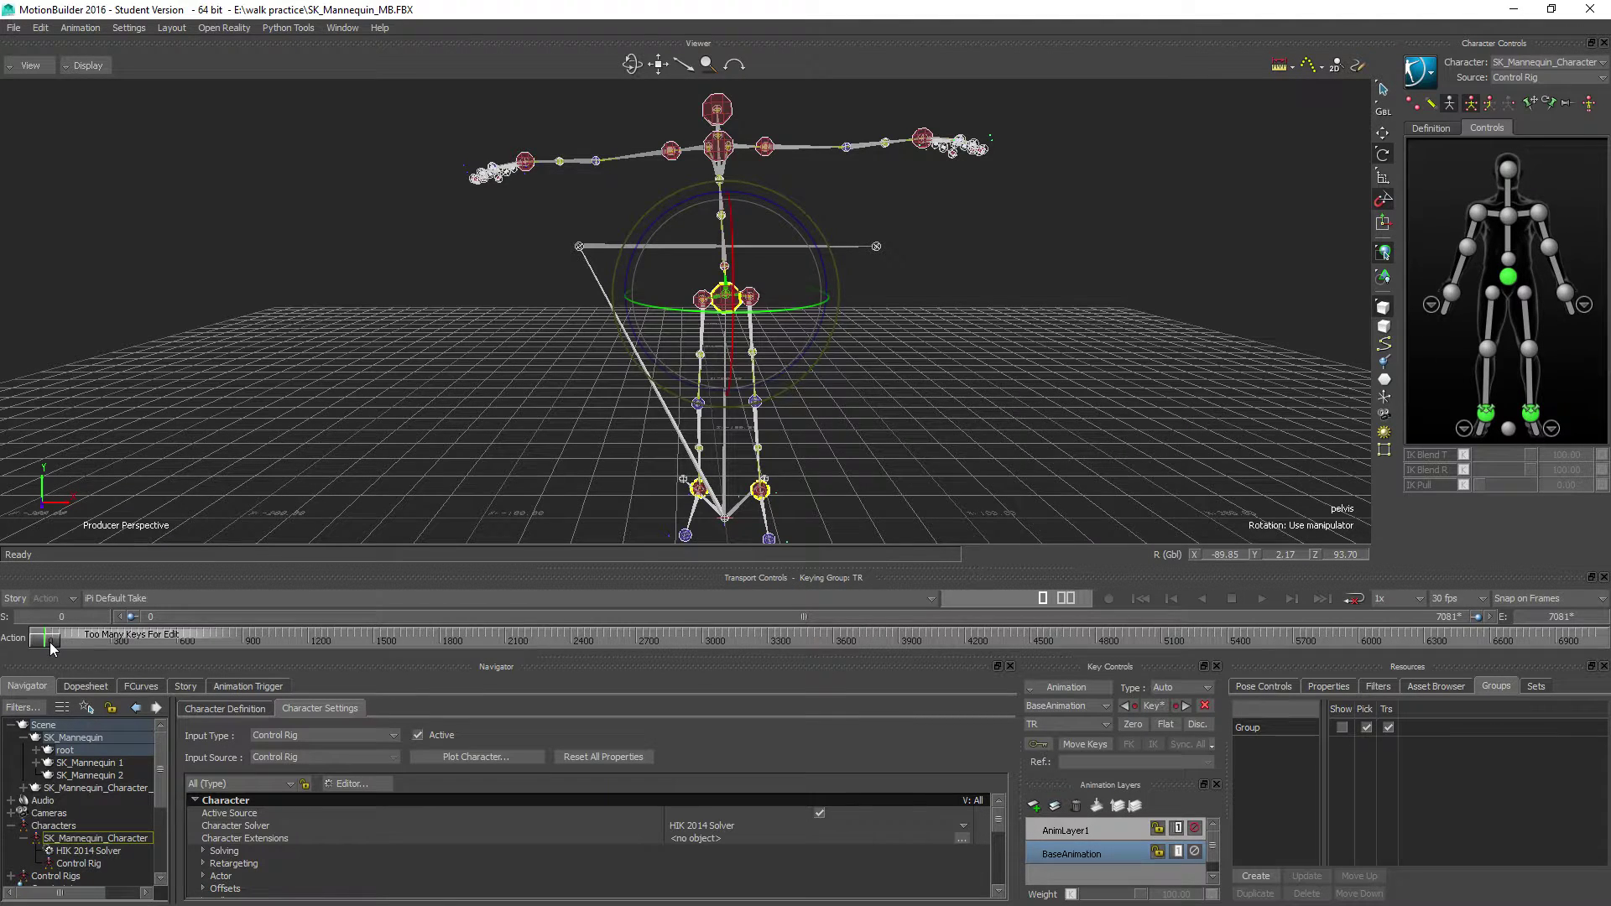
mouse_move(57, 643)
mouse_down()
mouse_move(148, 641)
mouse_move(14, 646)
mouse_move(67, 640)
mouse_move(36, 655)
mouse_up()
Open the Story editor and set the timeline start to 475 and end to 575
click(185, 686)
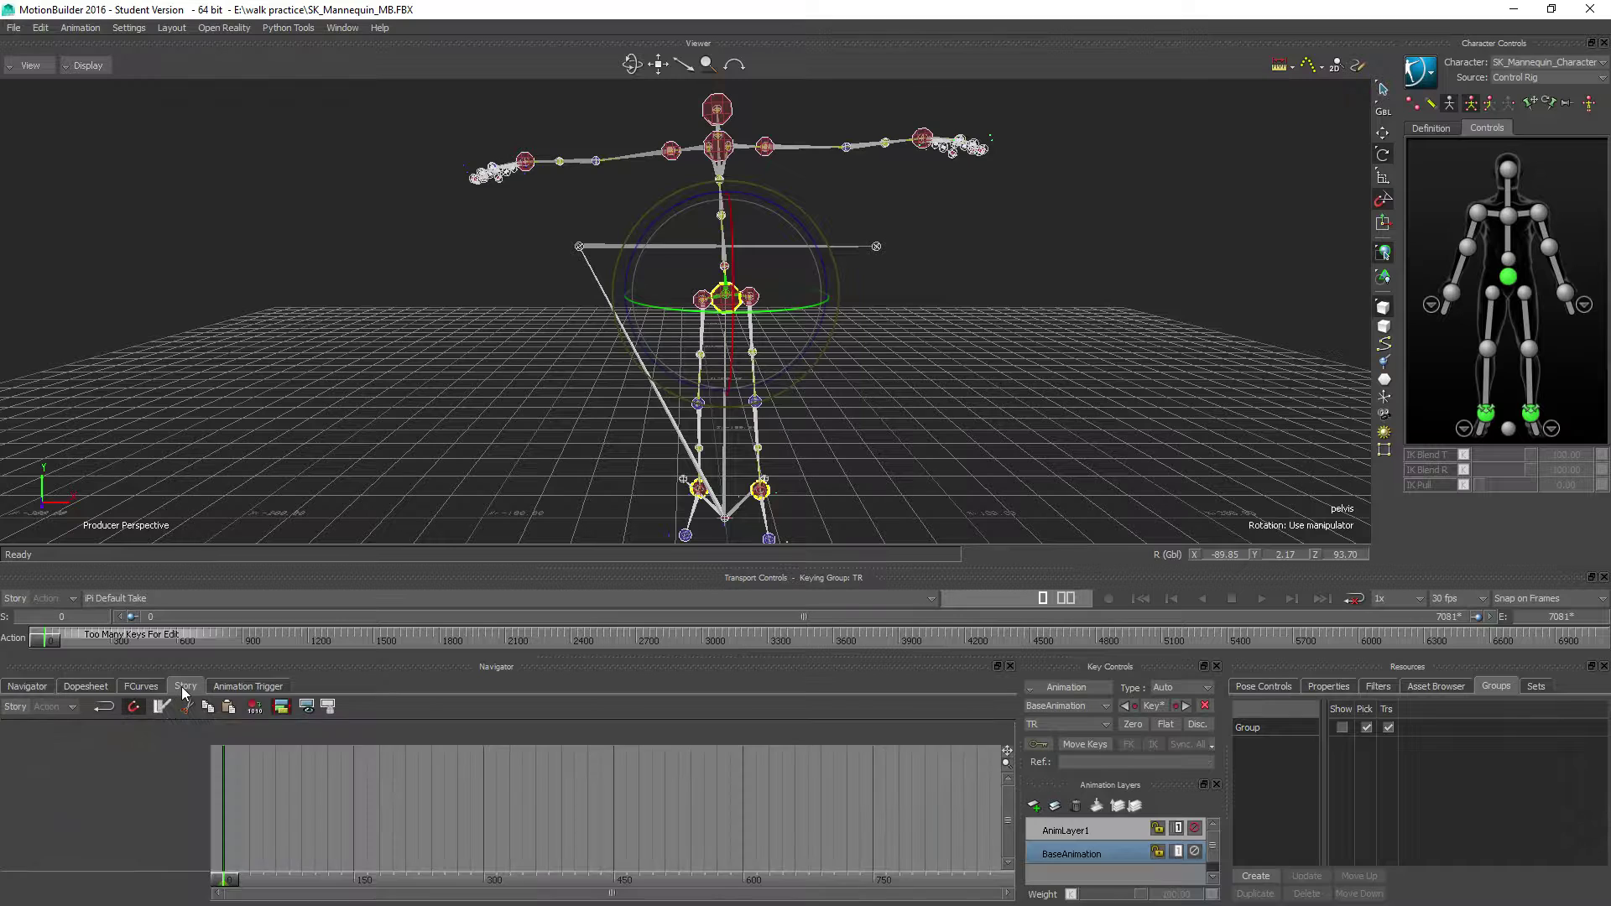
double_click(67, 616)
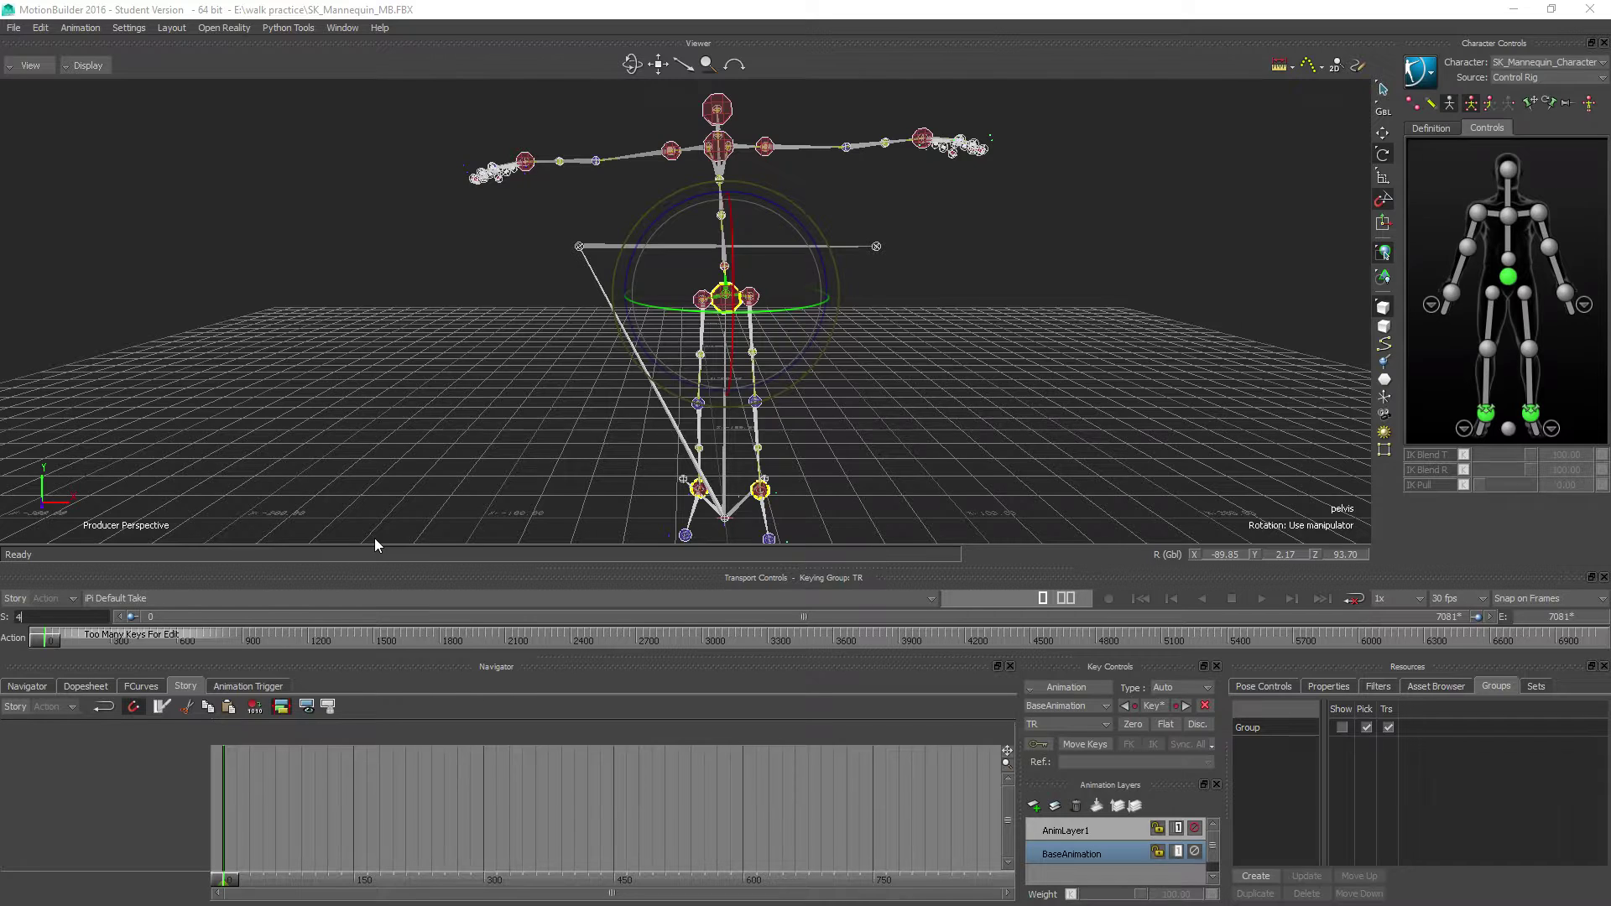
text(475)
key(Return)
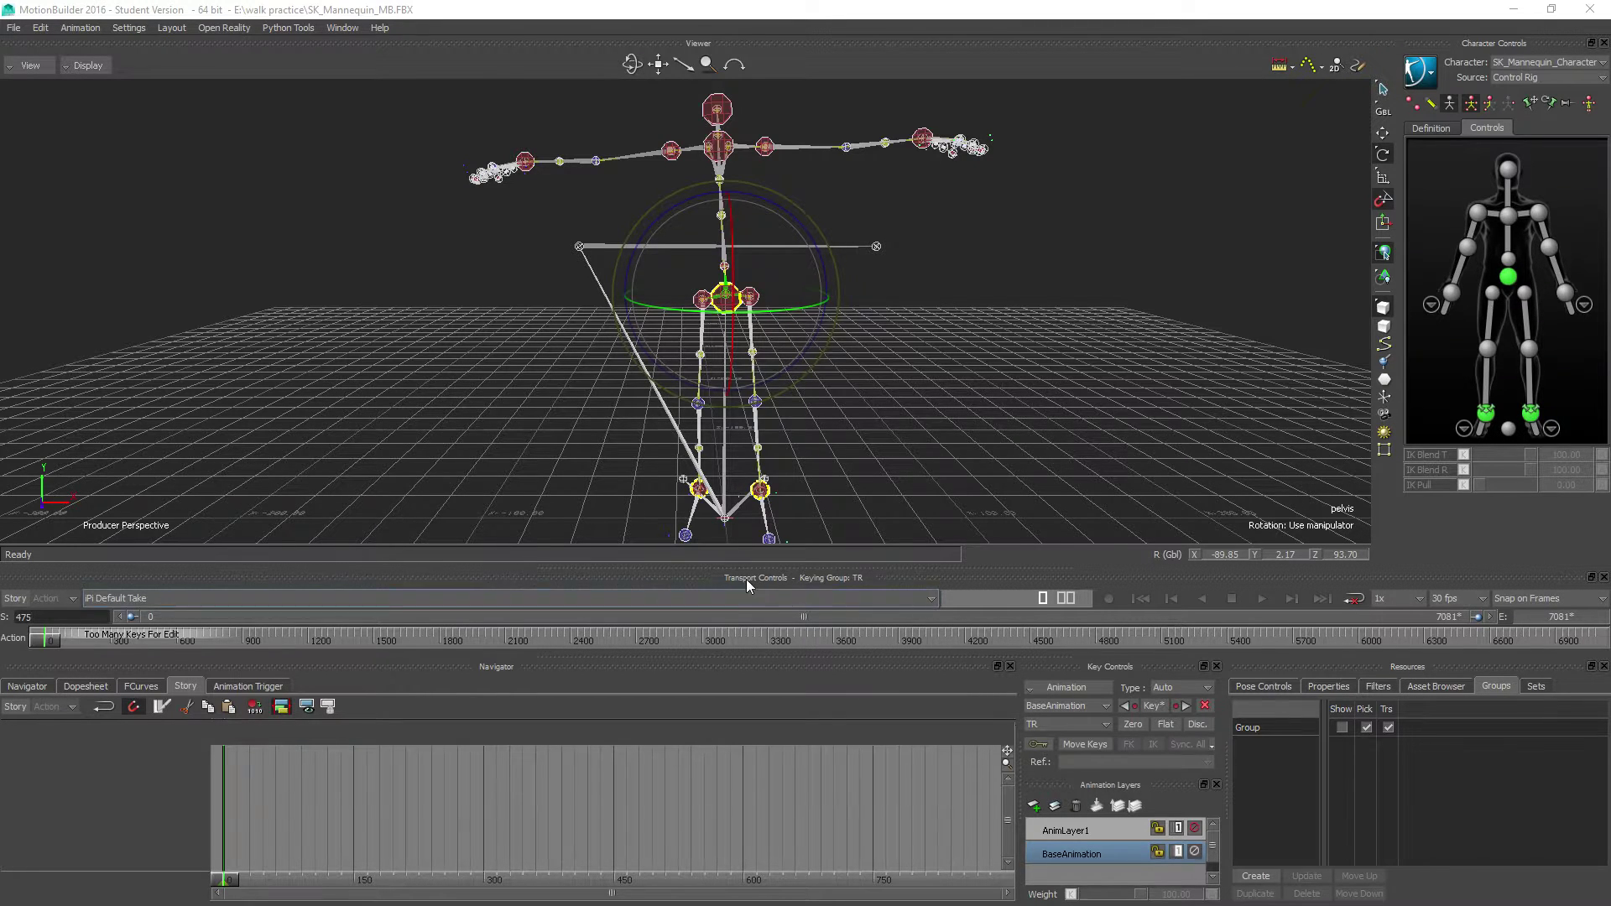
double_click(1566, 618)
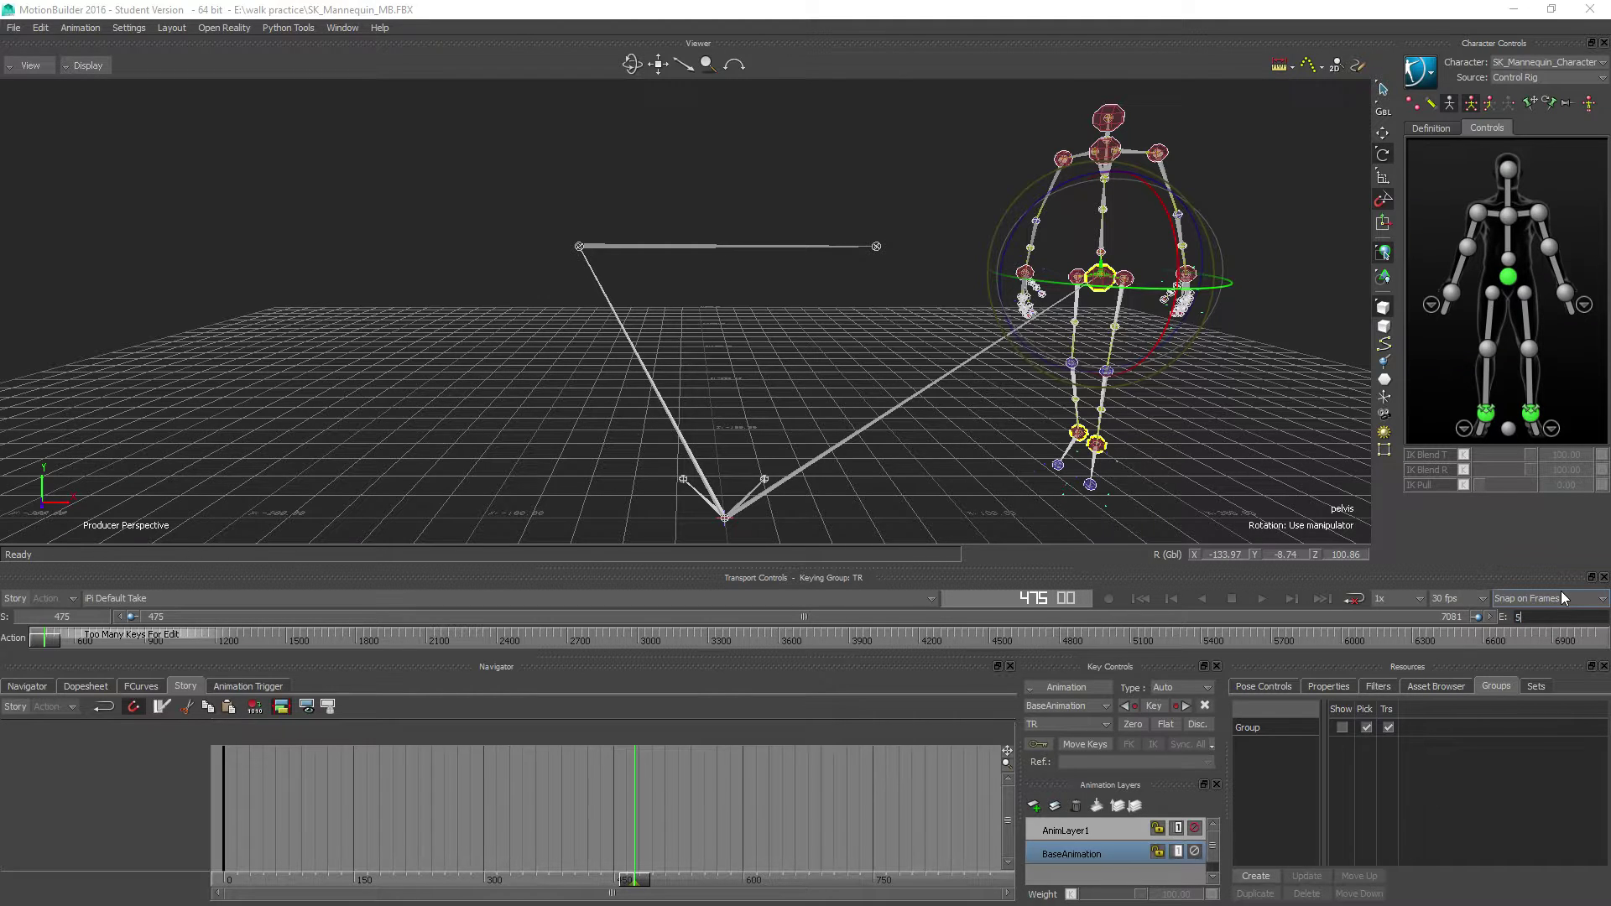
text(575)
key(Return)
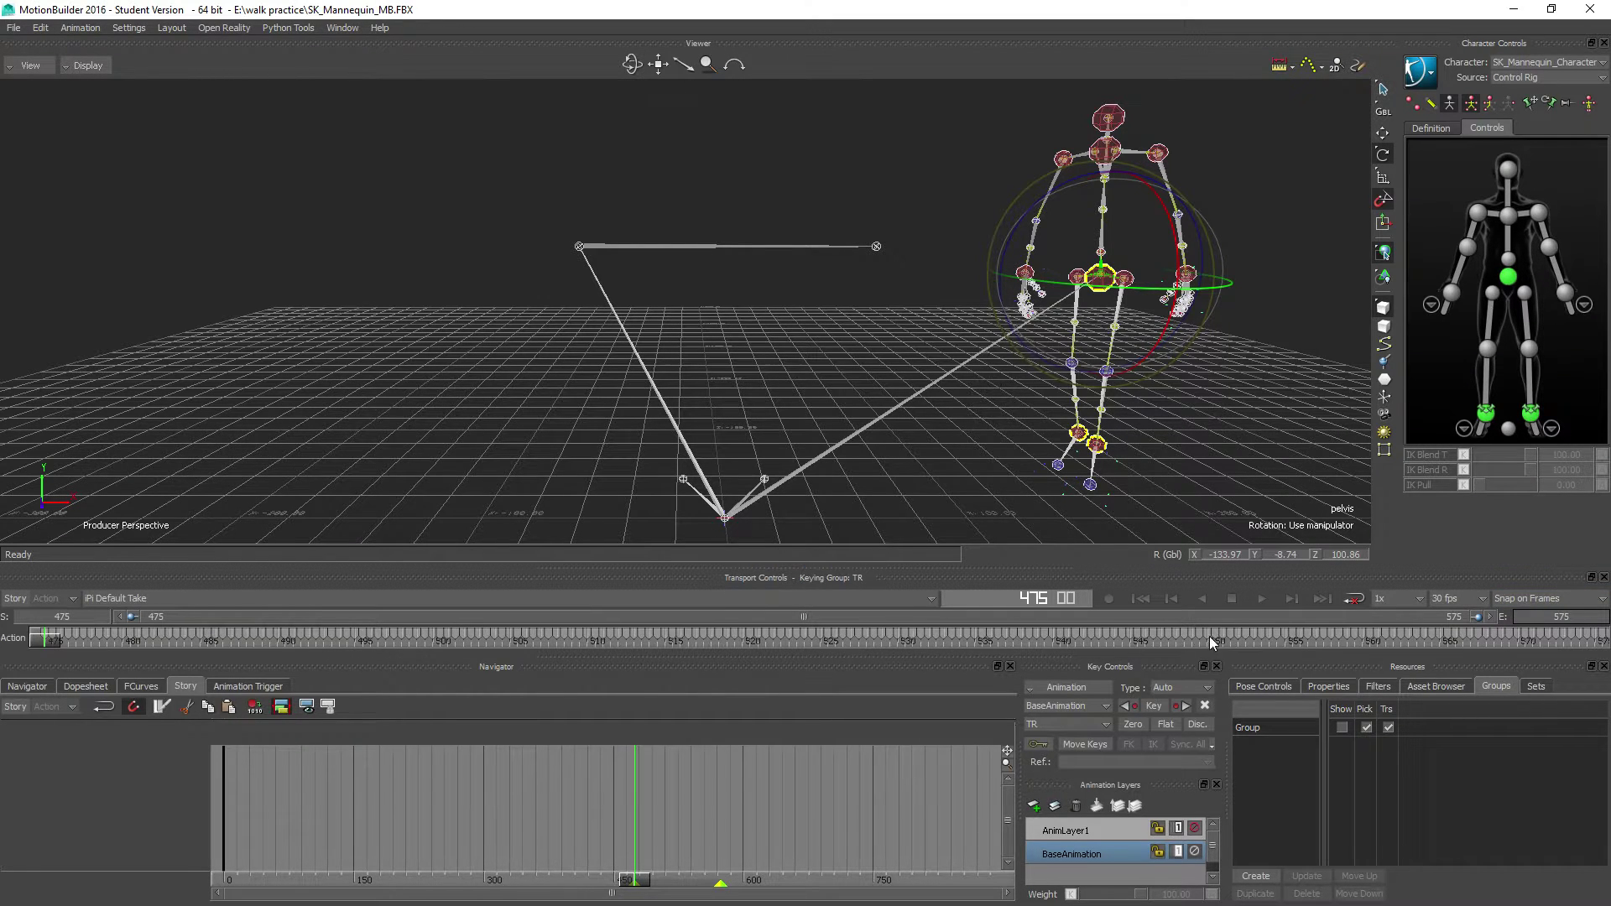
mouse_move(47, 640)
mouse_down()
mouse_move(839, 636)
mouse_move(48, 638)
mouse_up()
Add a Character Animation Track assigned to SK_Mannequin_Character
right_click(111, 781)
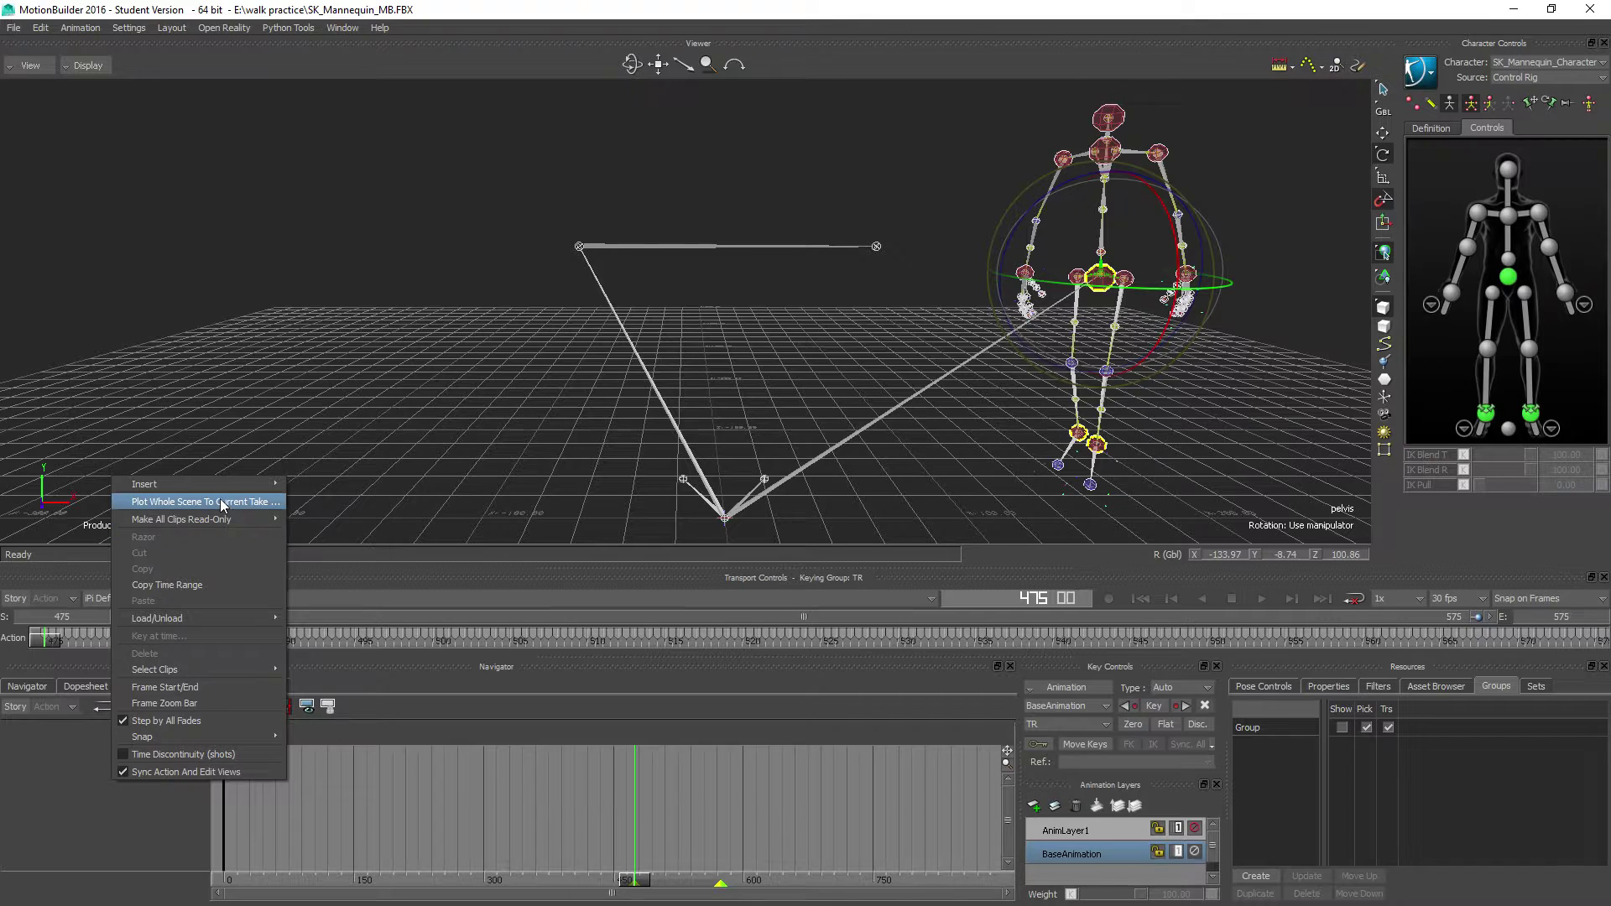
mouse_move(226, 486)
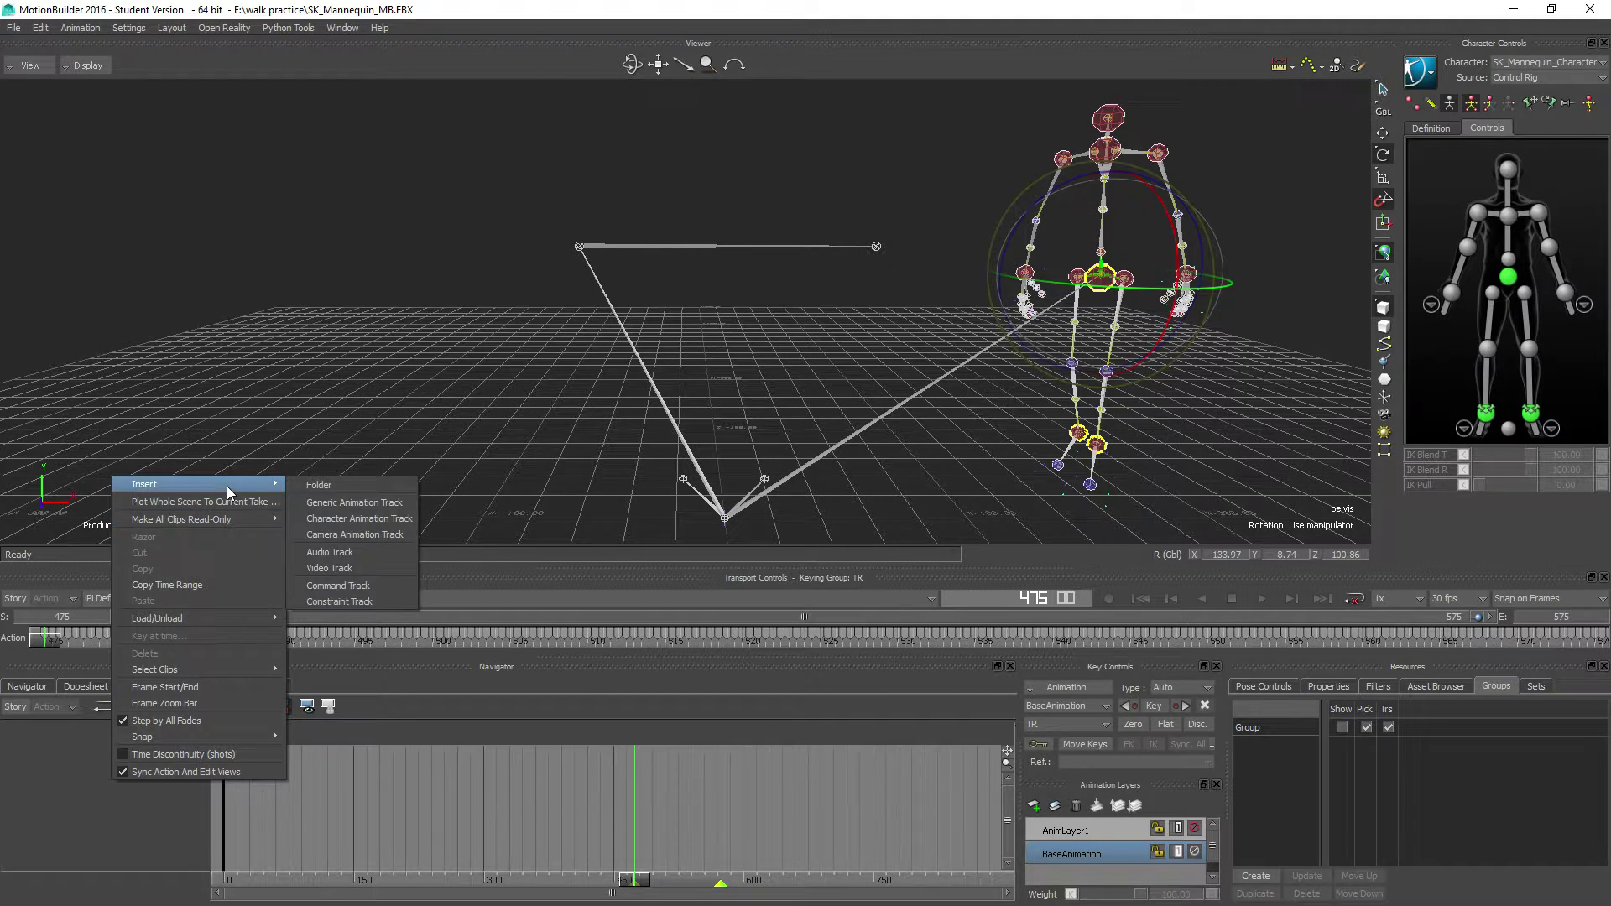
click(339, 520)
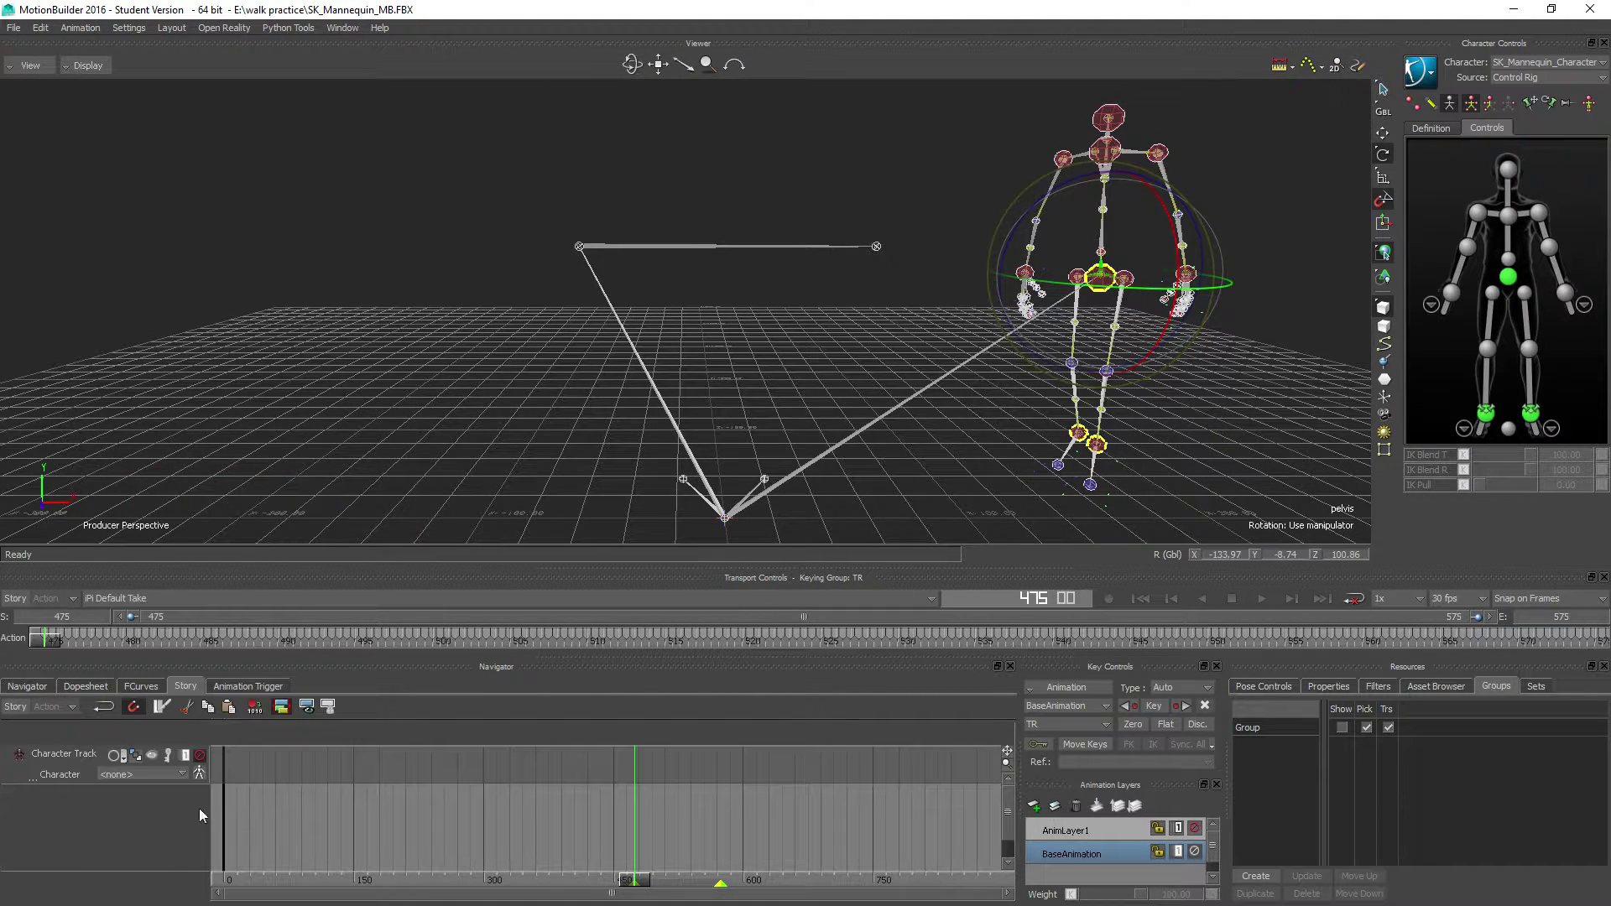
click(117, 776)
click(154, 802)
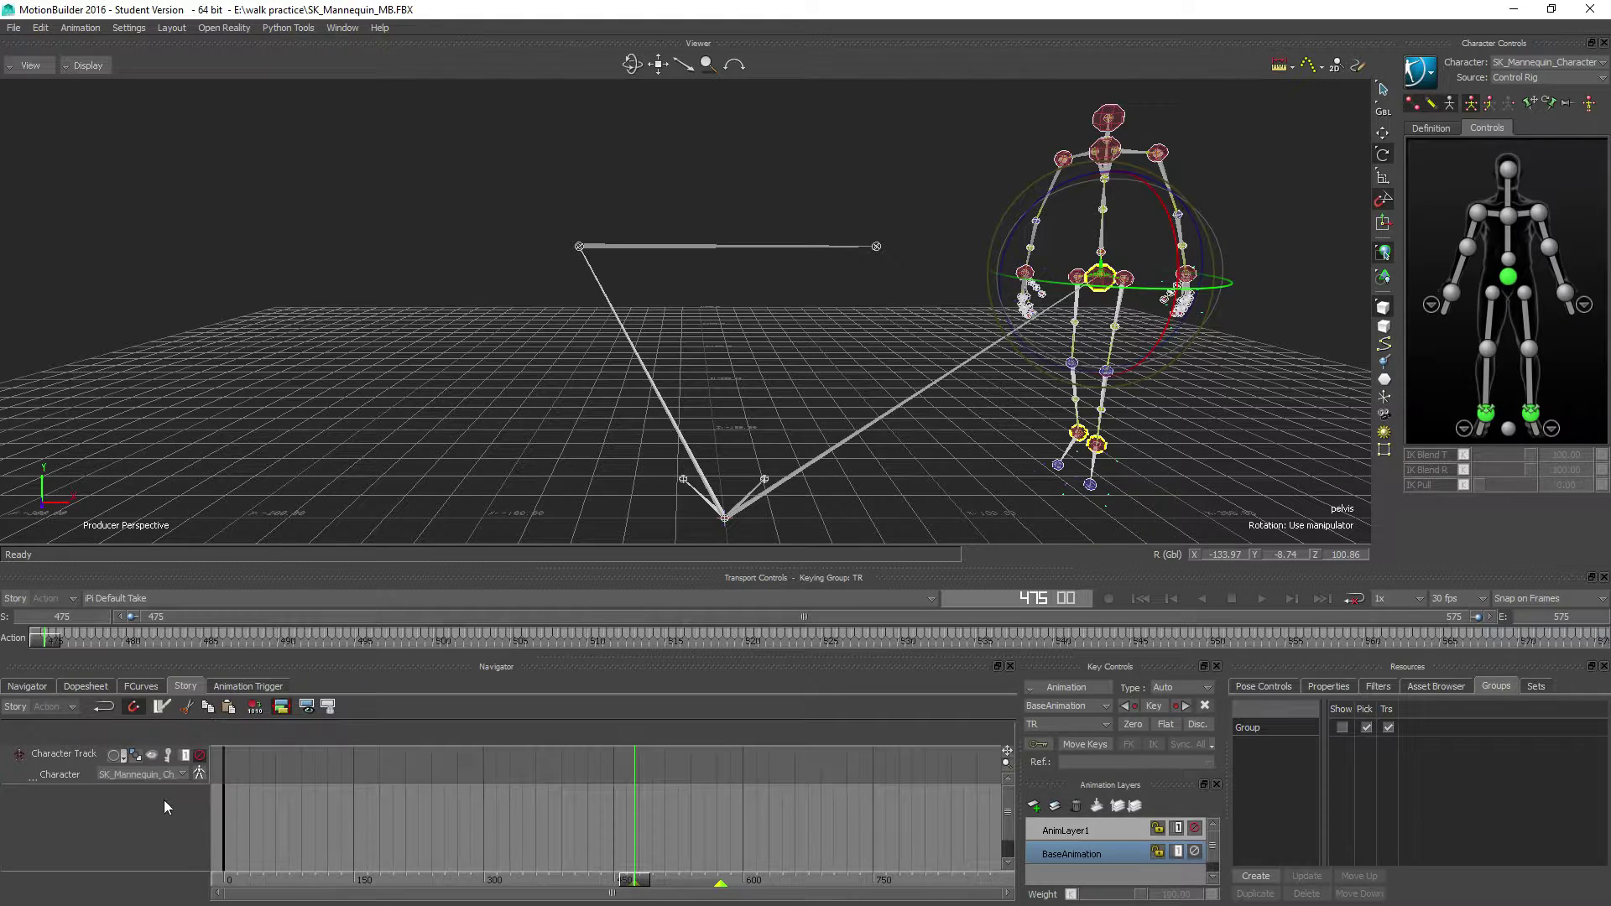
Plot the whole scene to the current take and insert it as a 475–575 clip
right_click(302, 765)
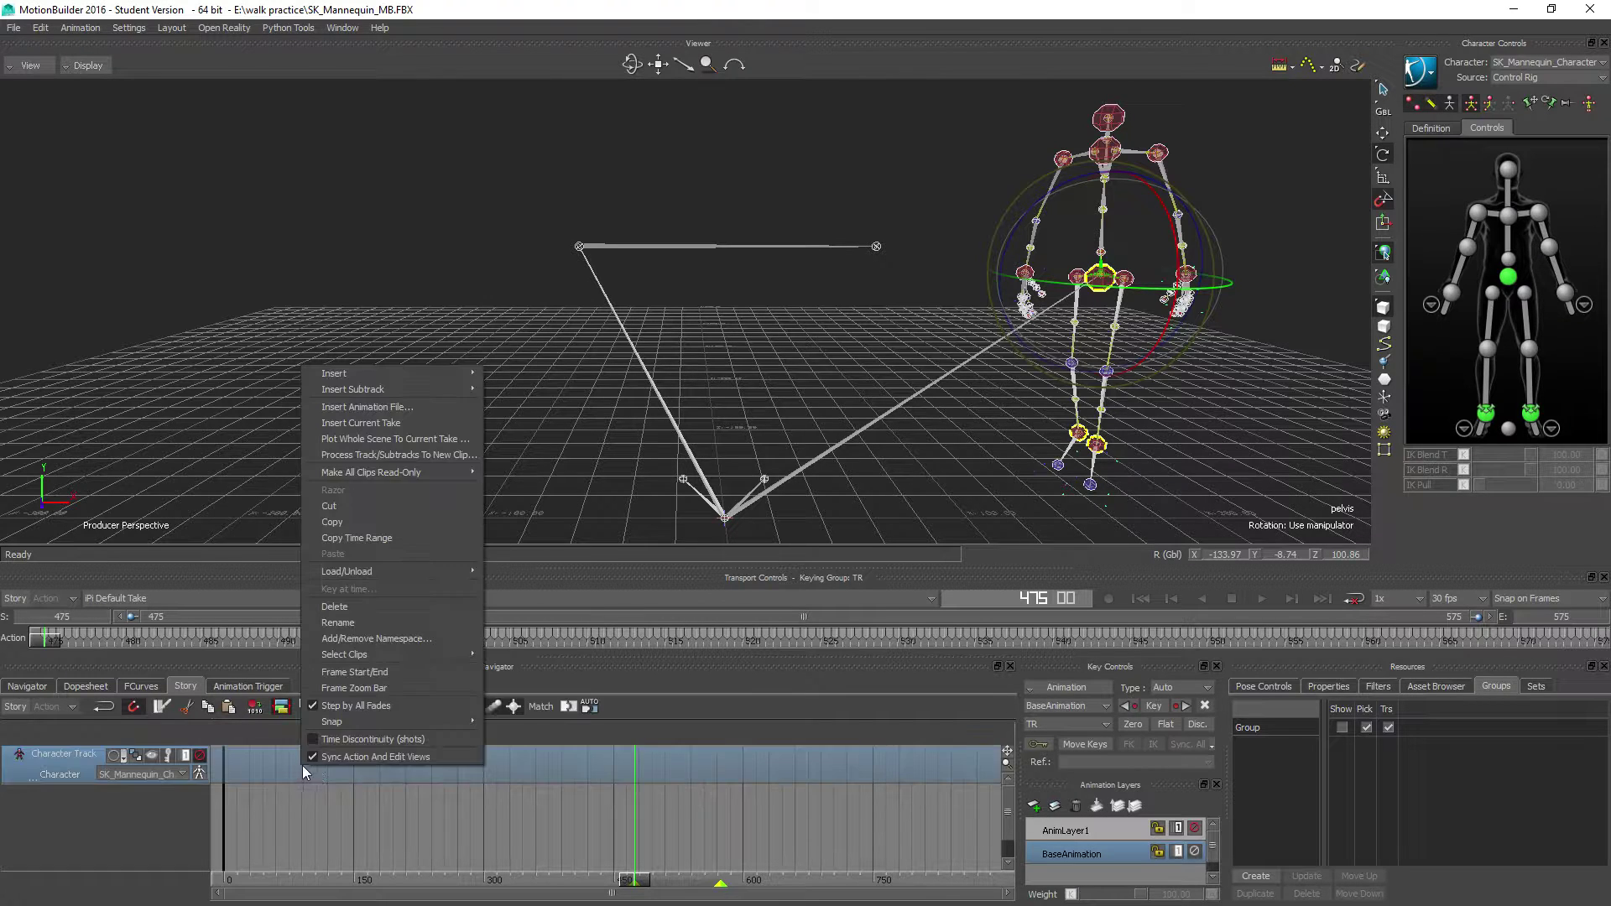
click(426, 440)
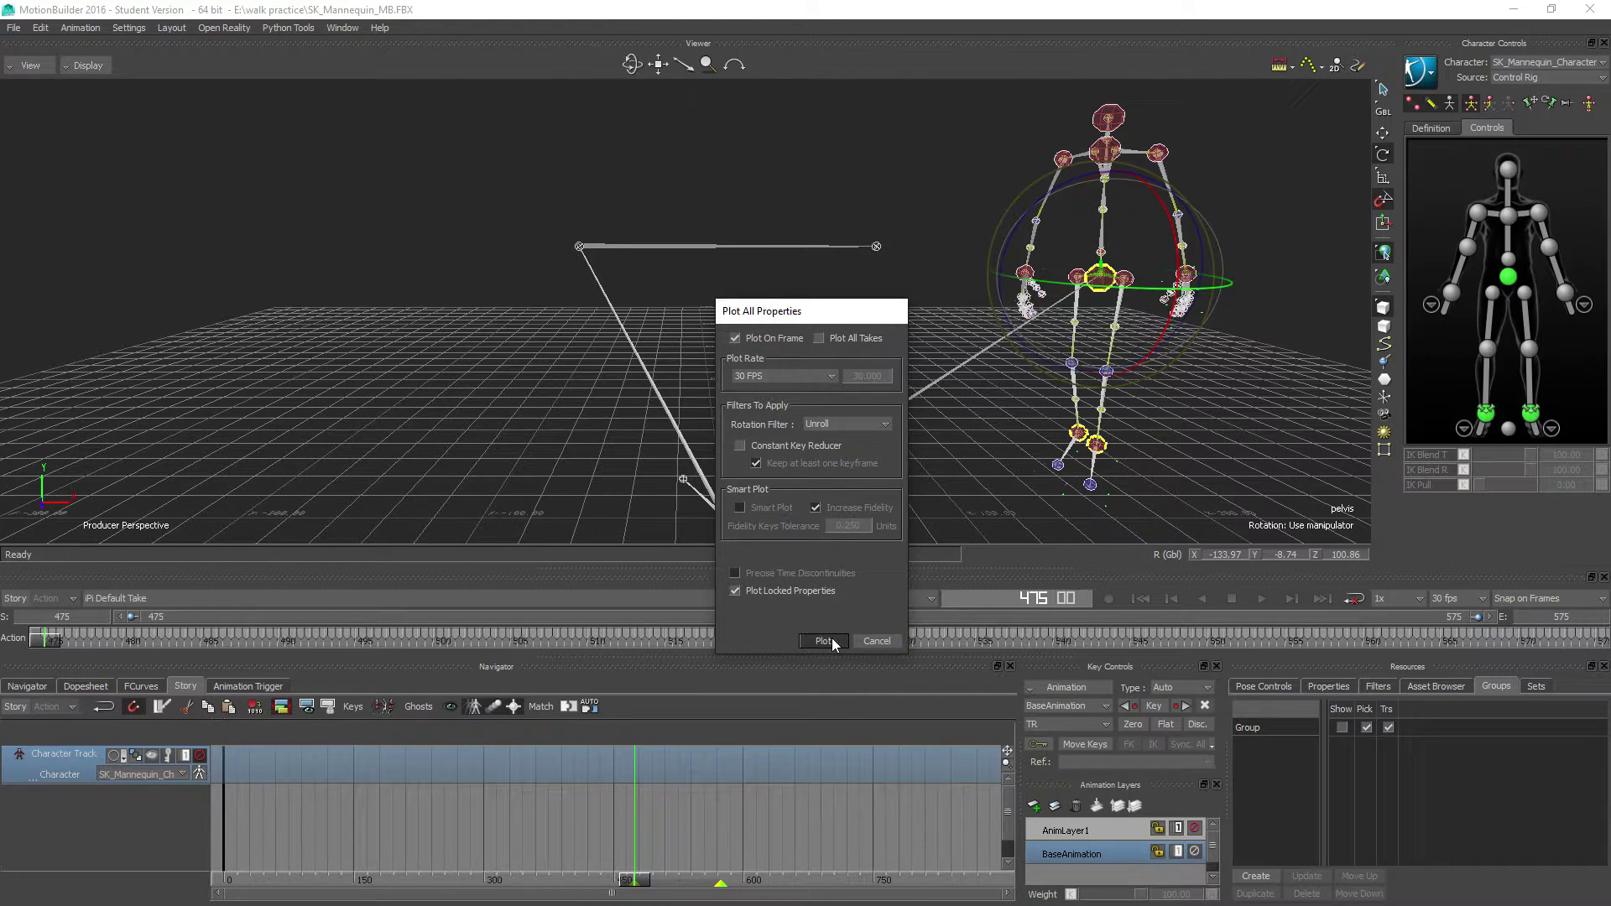
click(864, 641)
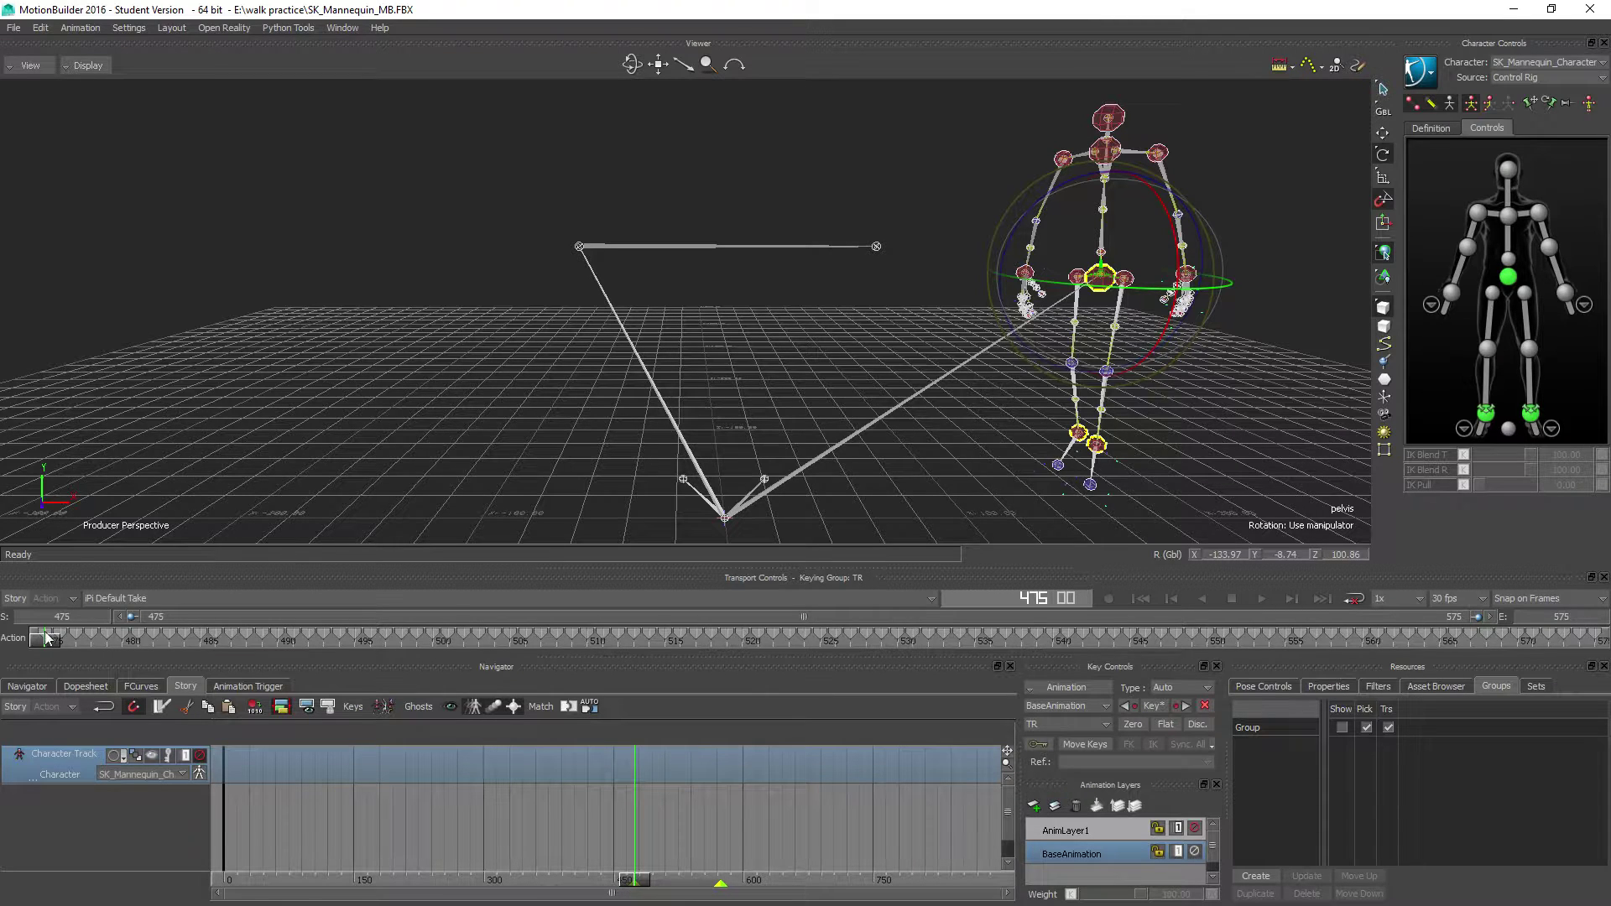
right_click(332, 766)
mouse_move(425, 394)
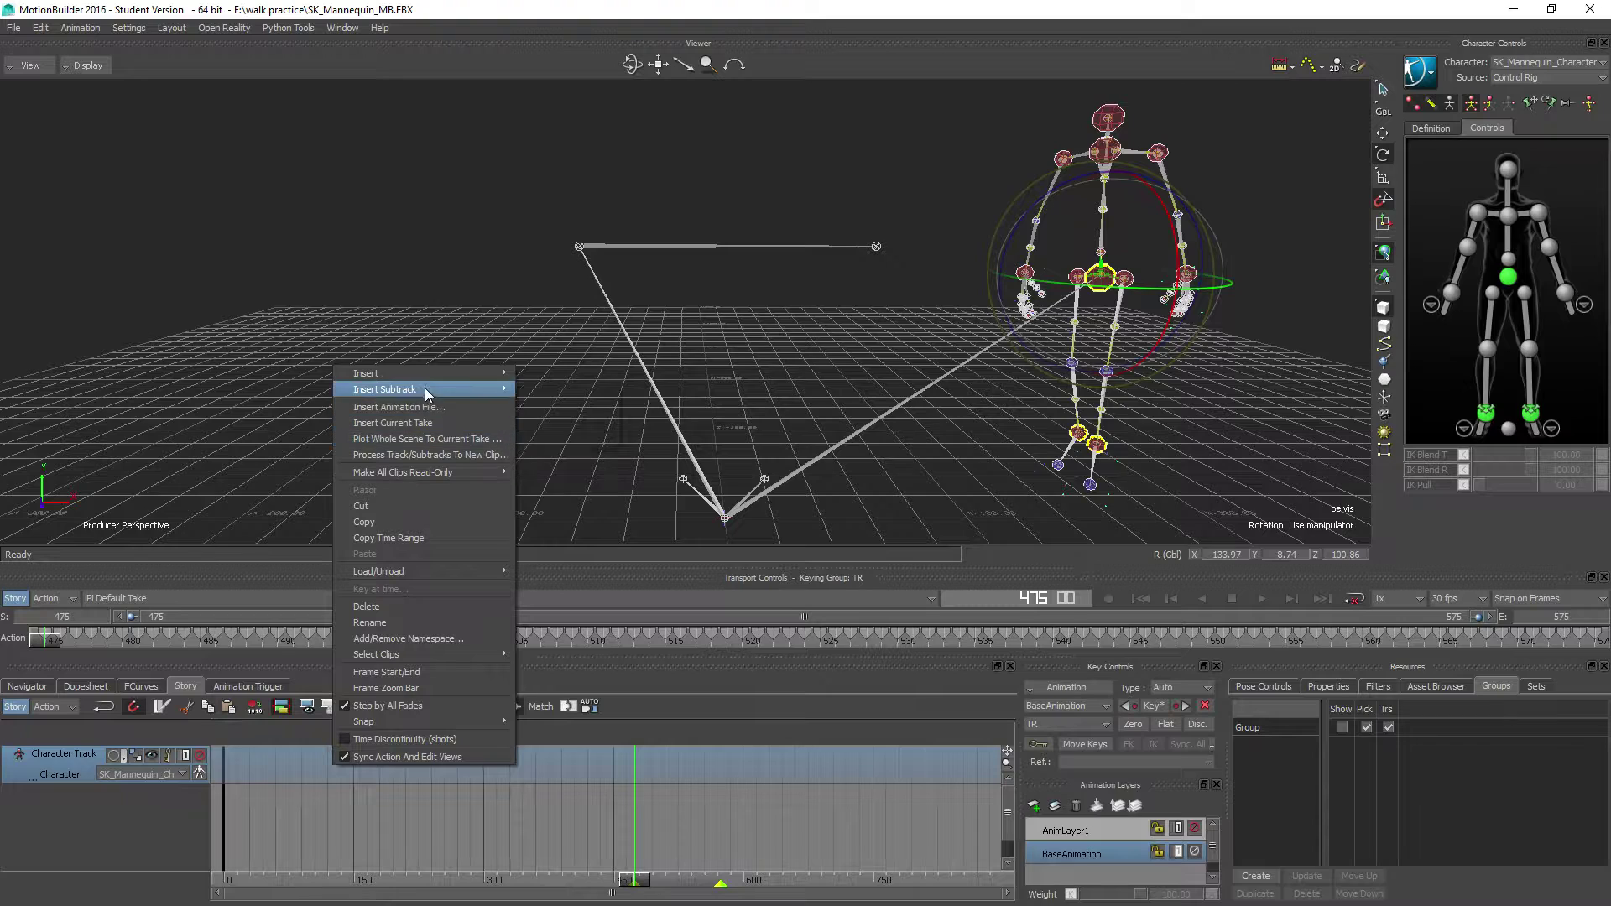
click(431, 423)
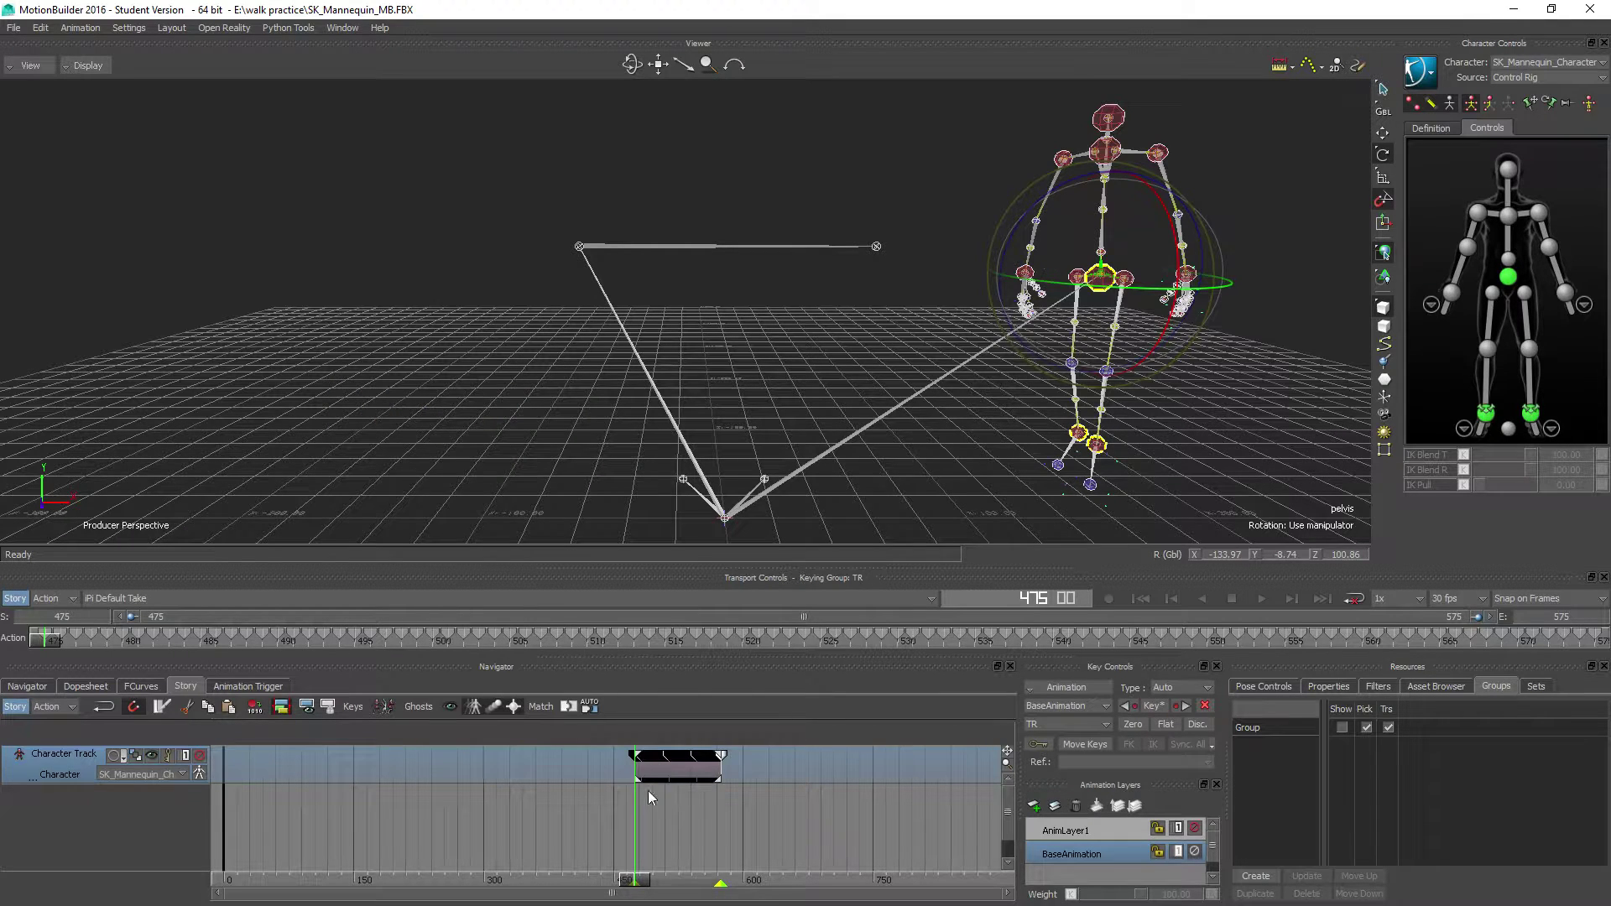
click(666, 774)
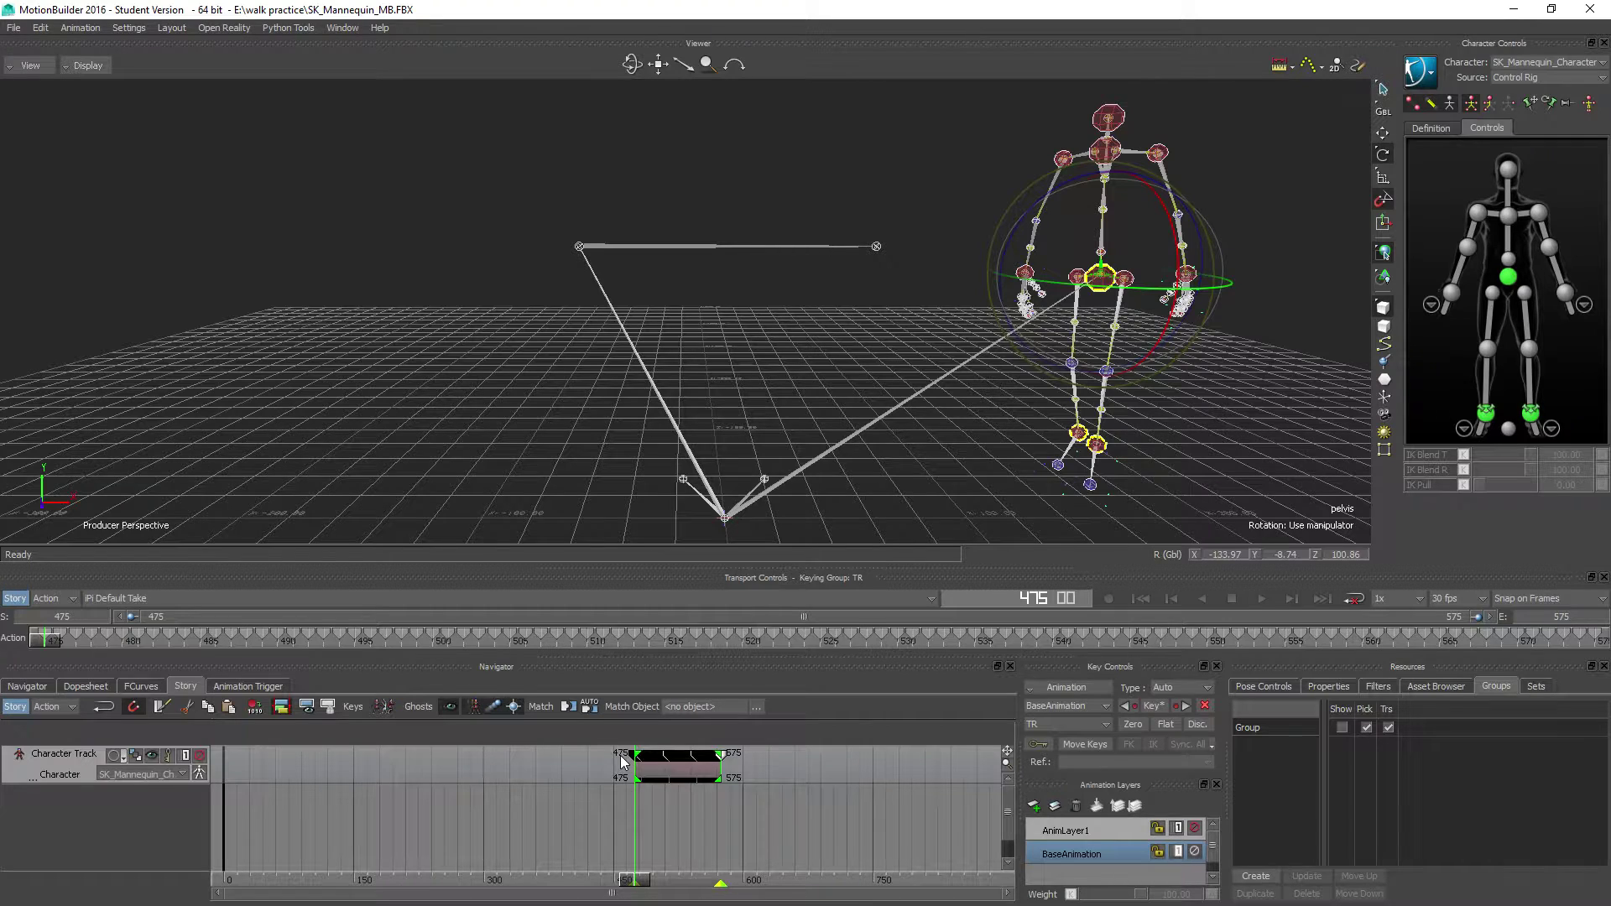
Move the walk clip to start at frame 0 and fit the timeline to frames 0–100
drag(656, 774, 246, 774)
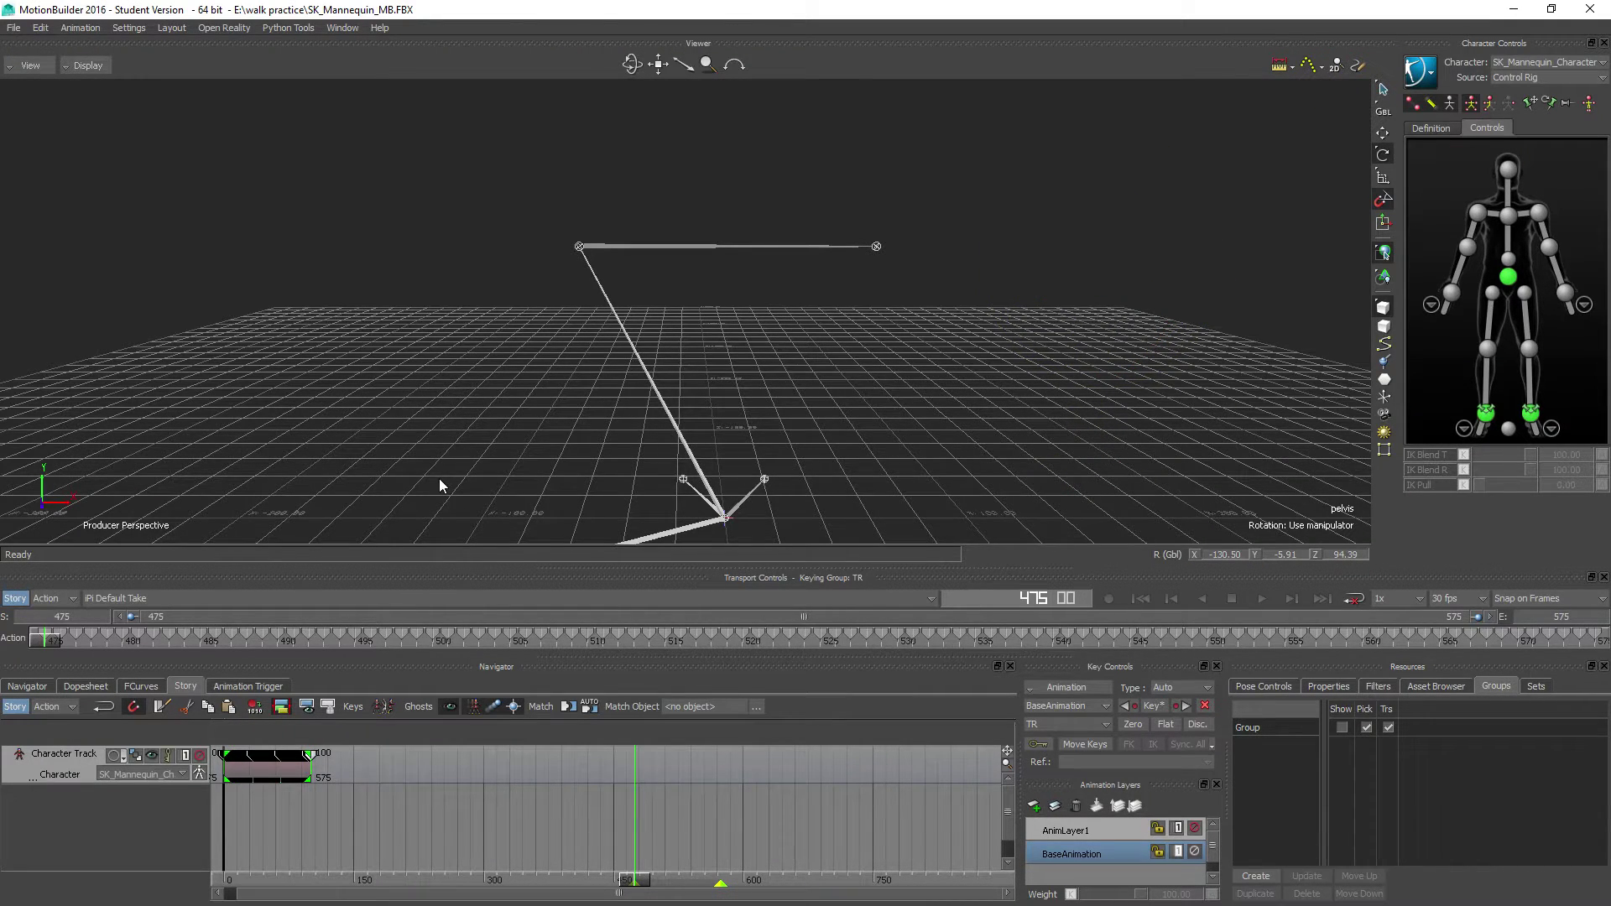
drag(439, 485, 340, 645)
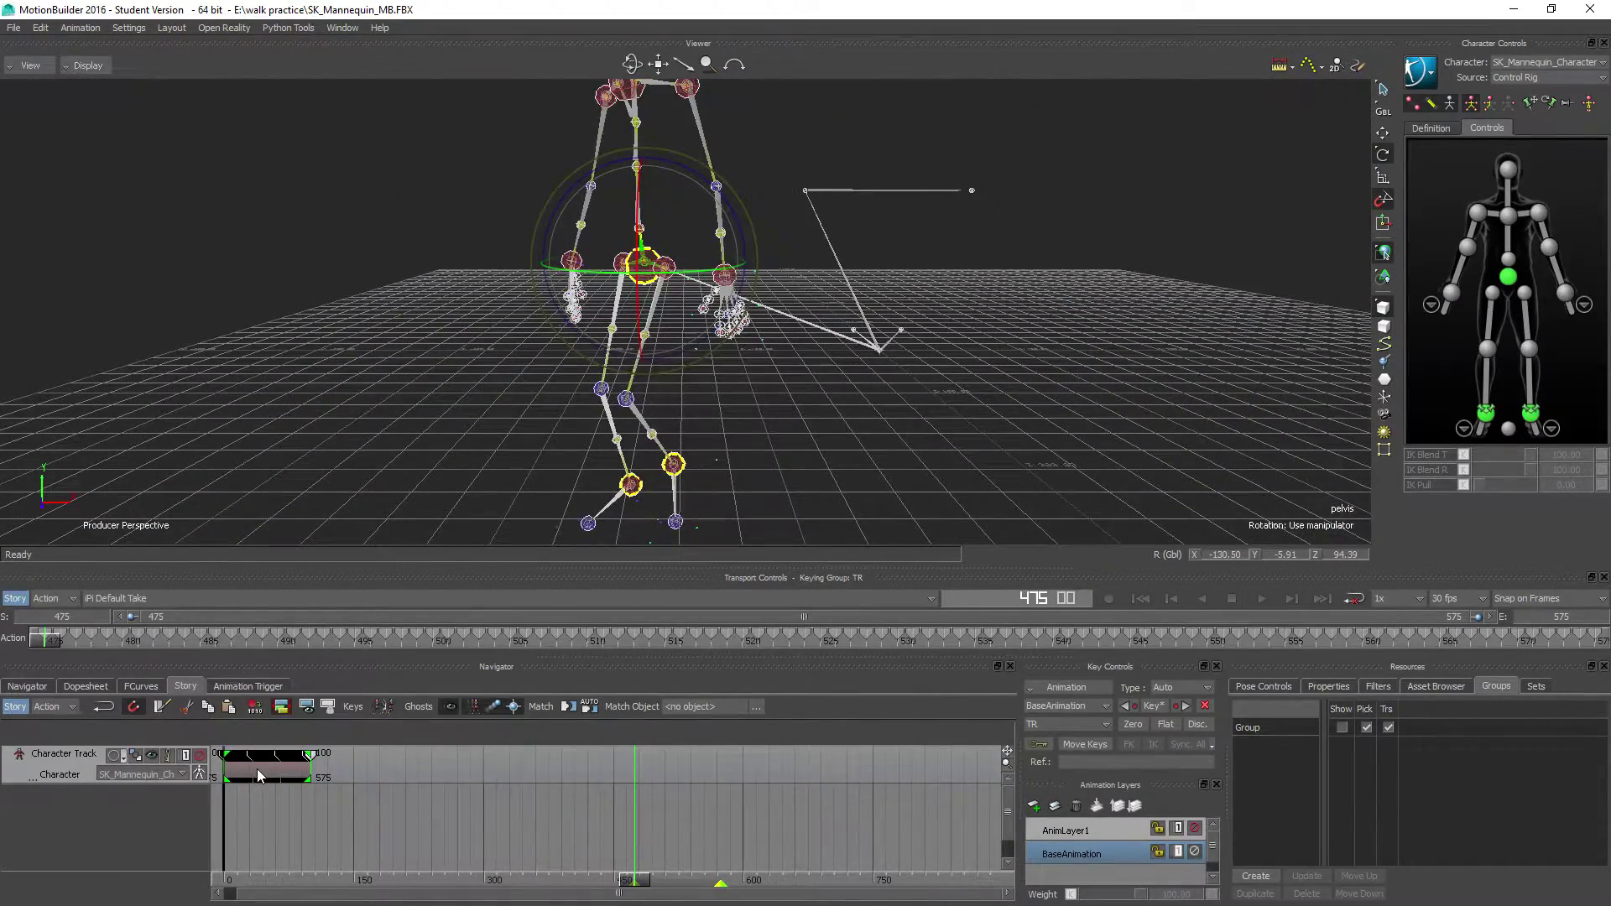
drag(638, 881, 262, 851)
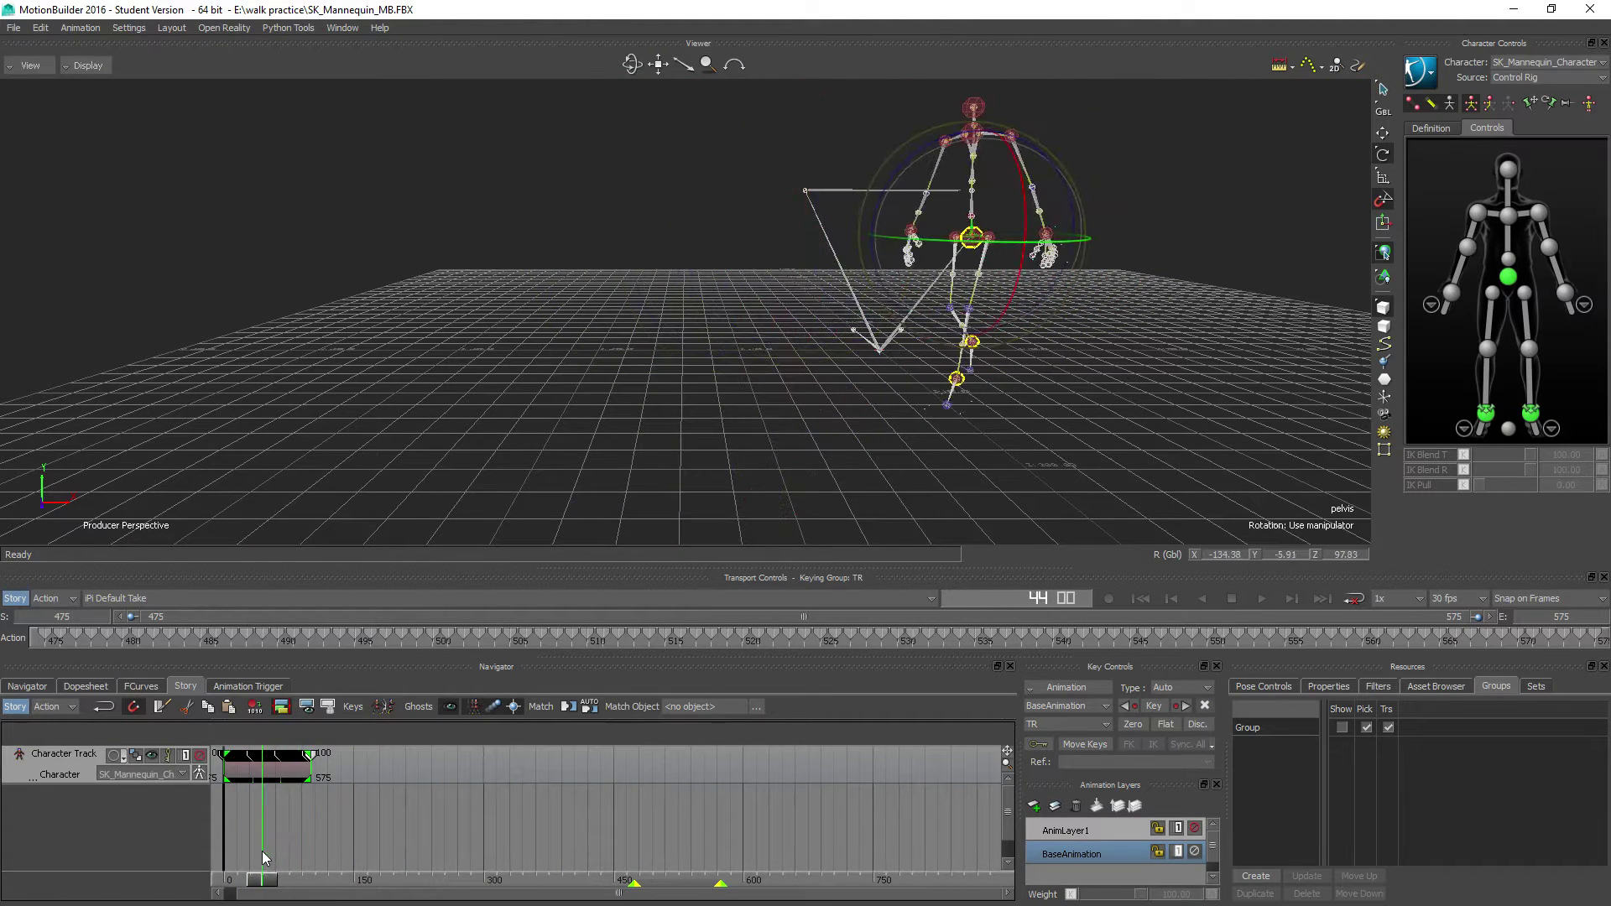
right_click(275, 772)
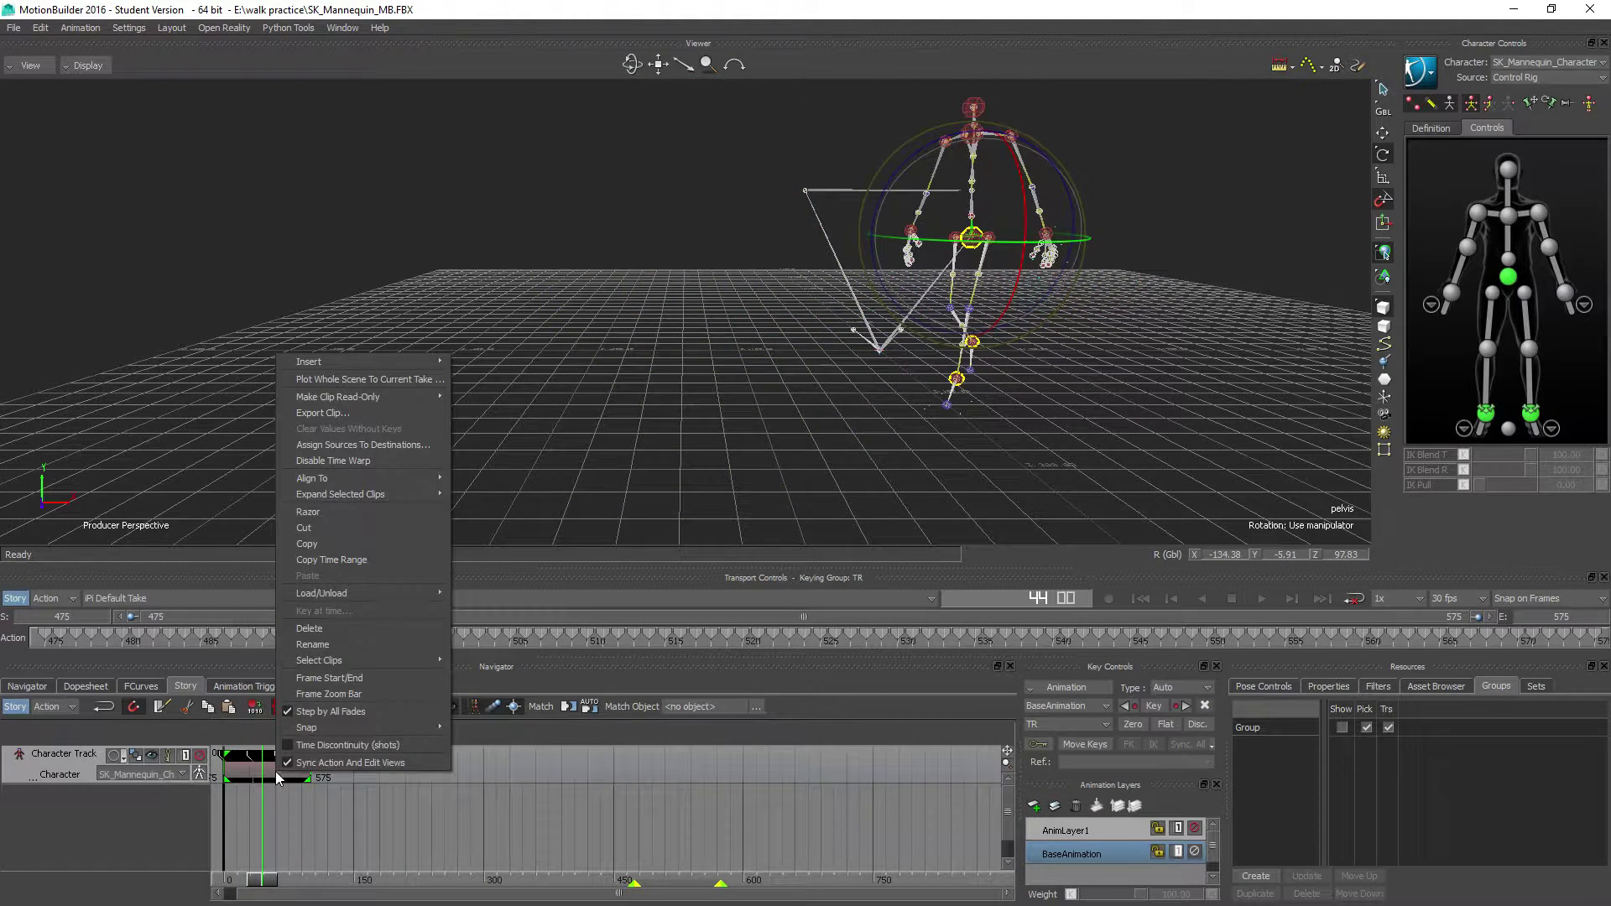
click(364, 681)
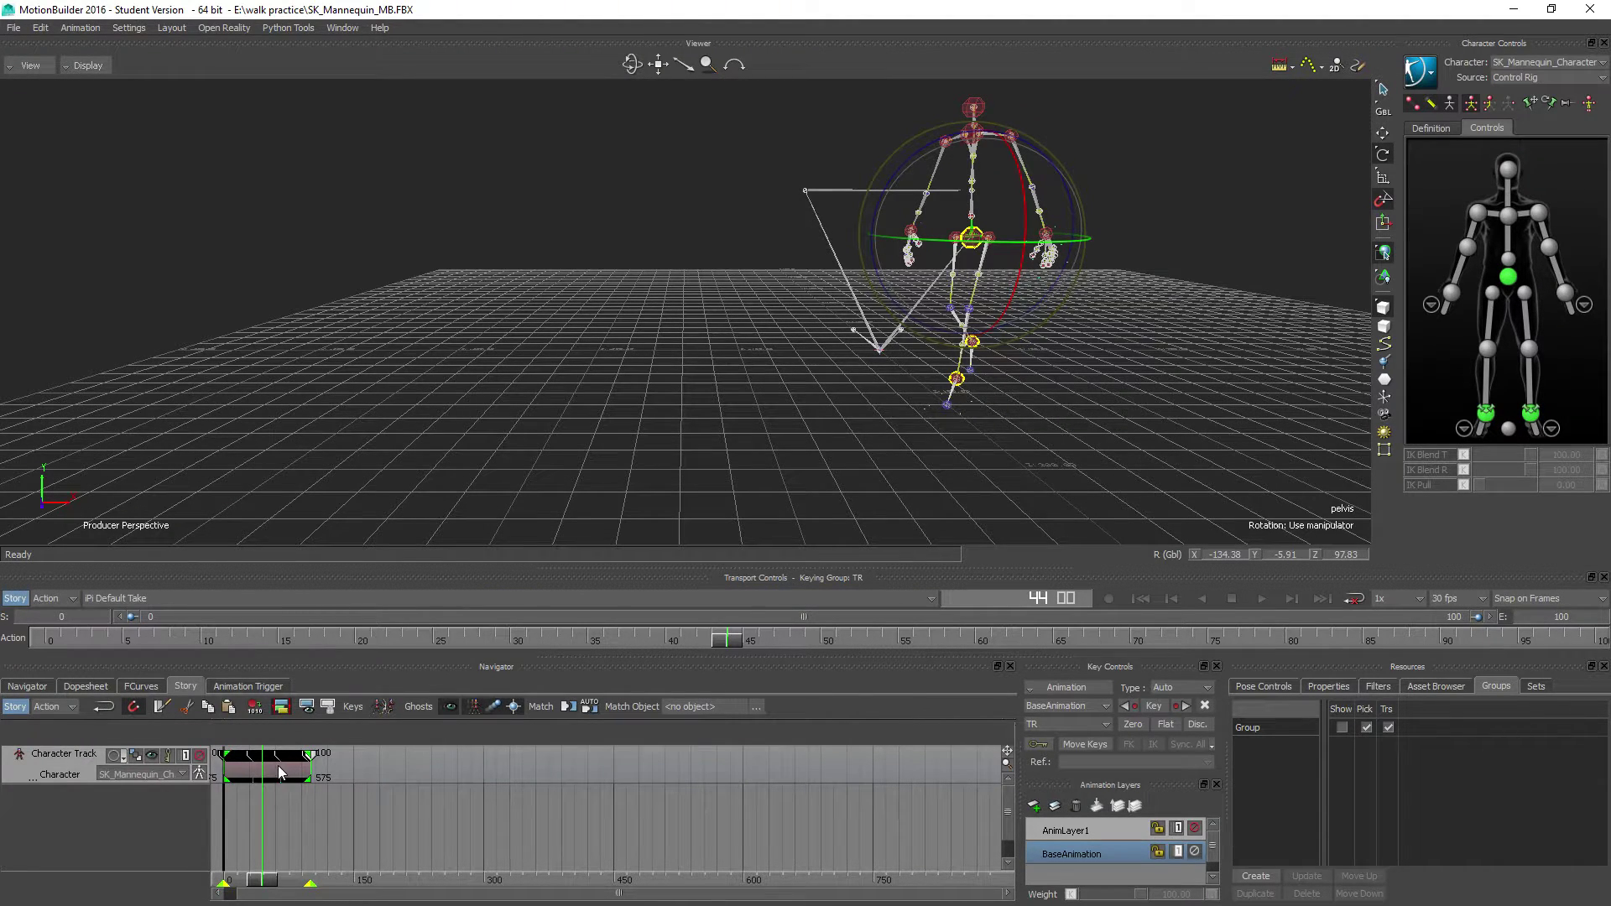
drag(264, 881, 180, 899)
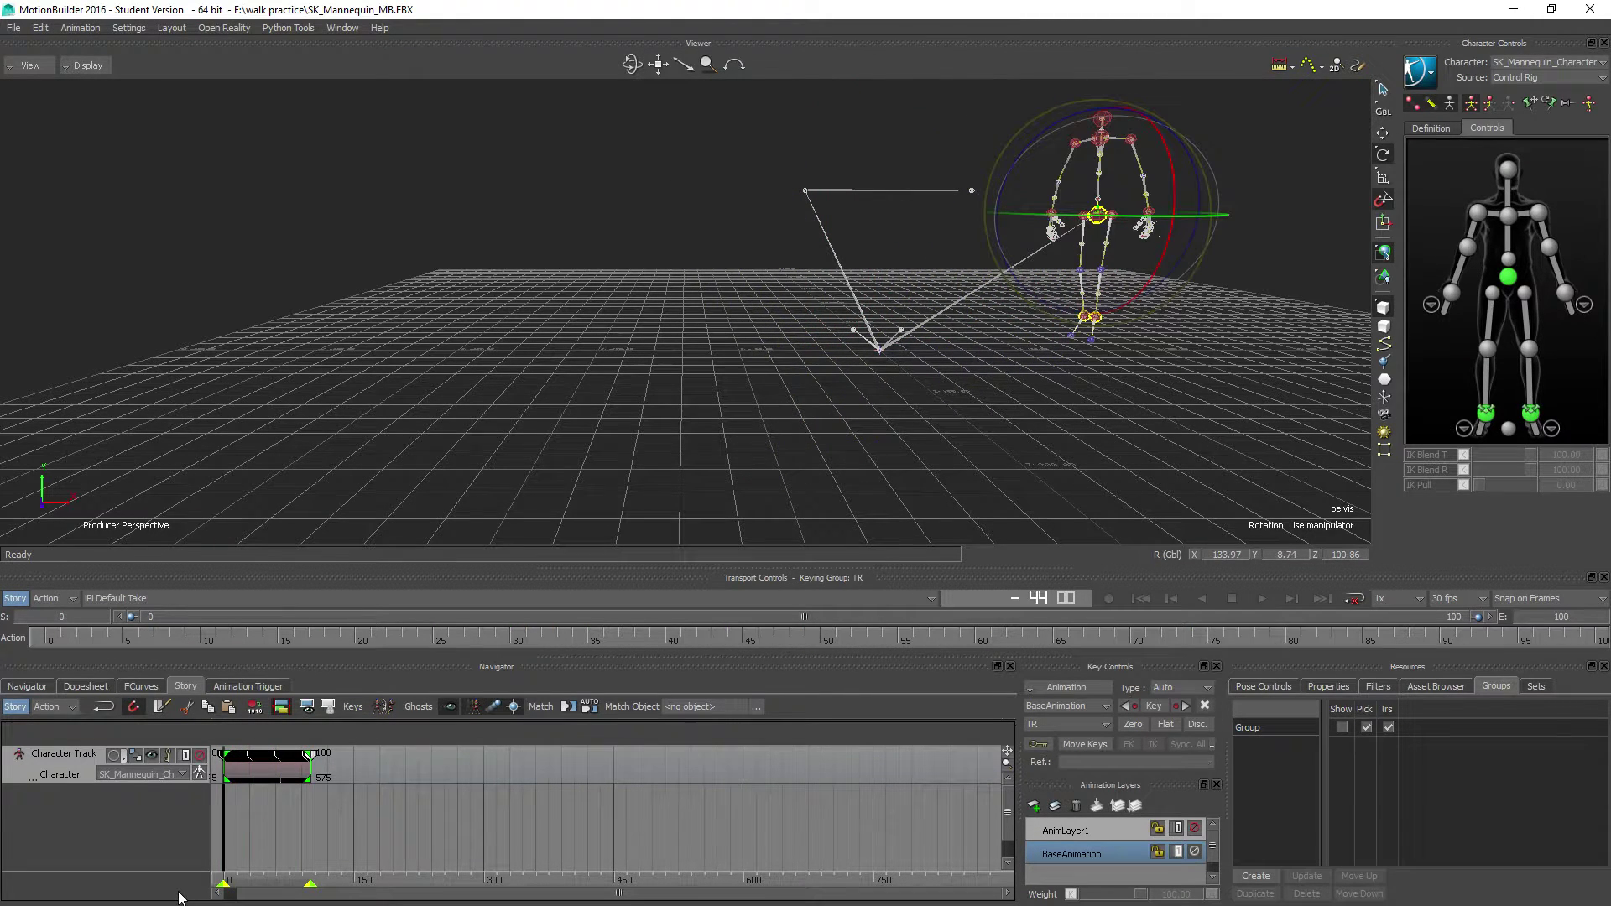
Plot the clip's whole scene to the current take, turn Story off, and scrub from frame 0
right_click(274, 774)
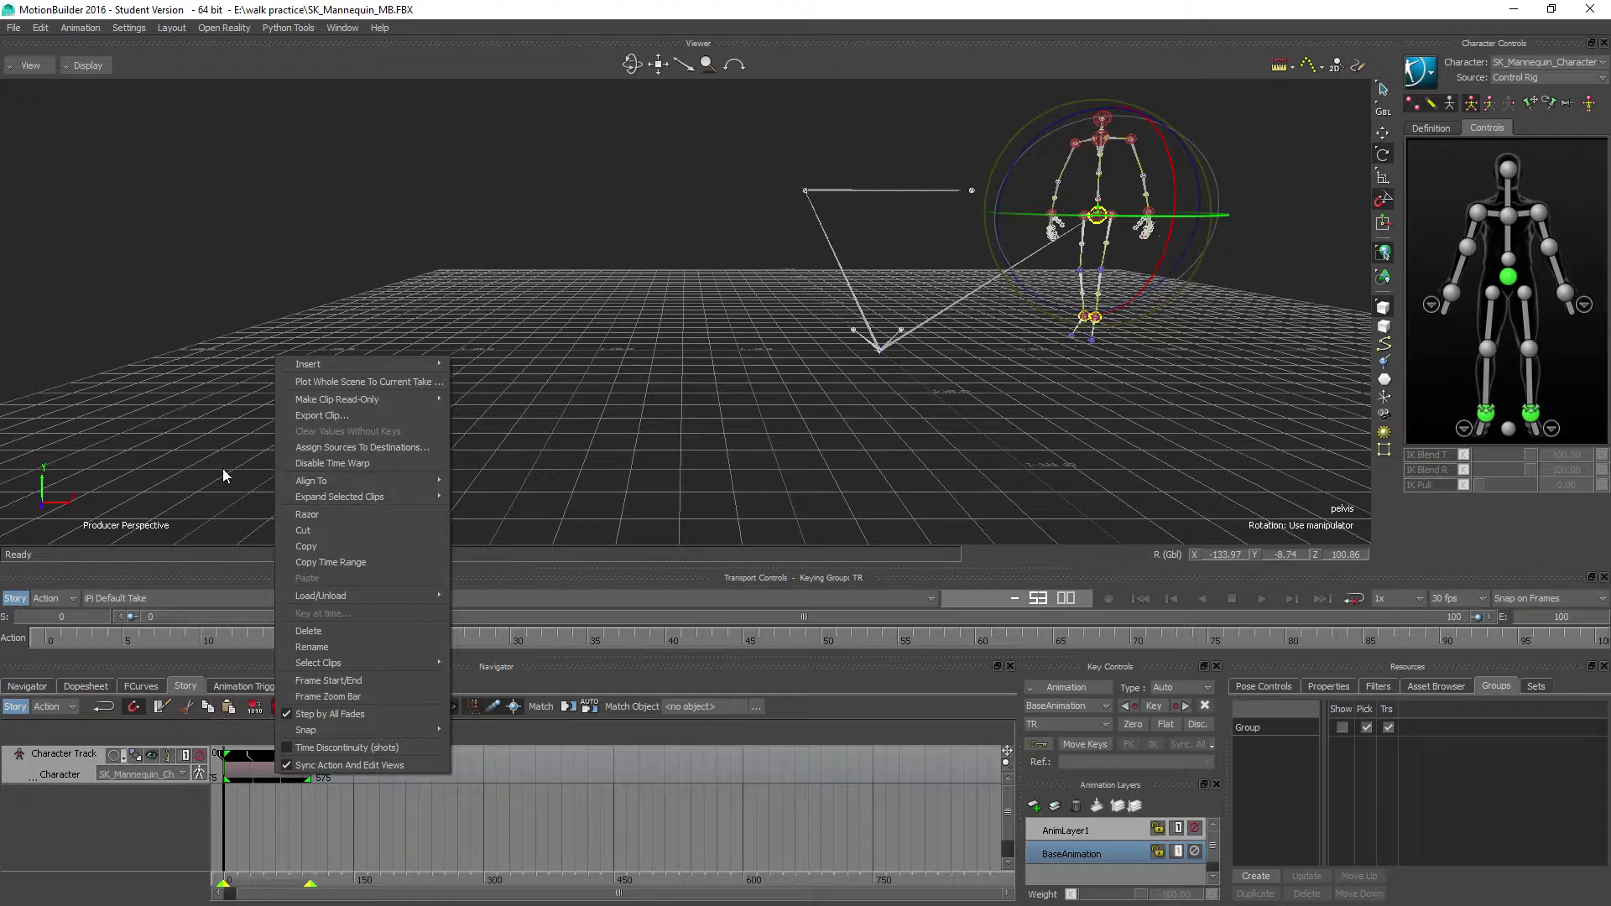
click(355, 382)
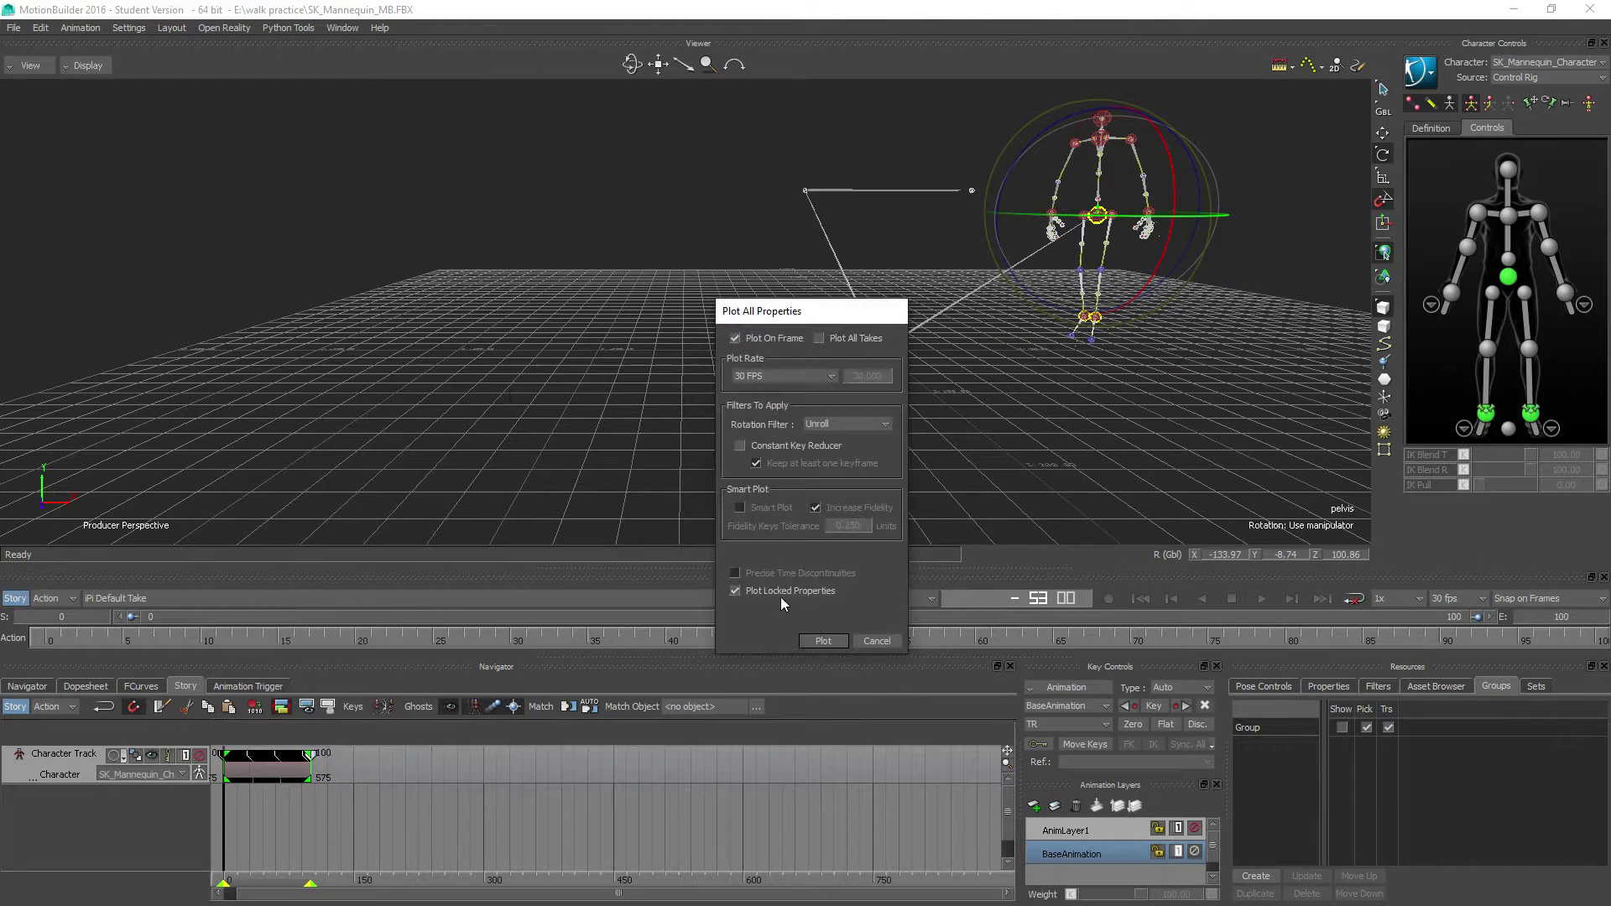
click(825, 641)
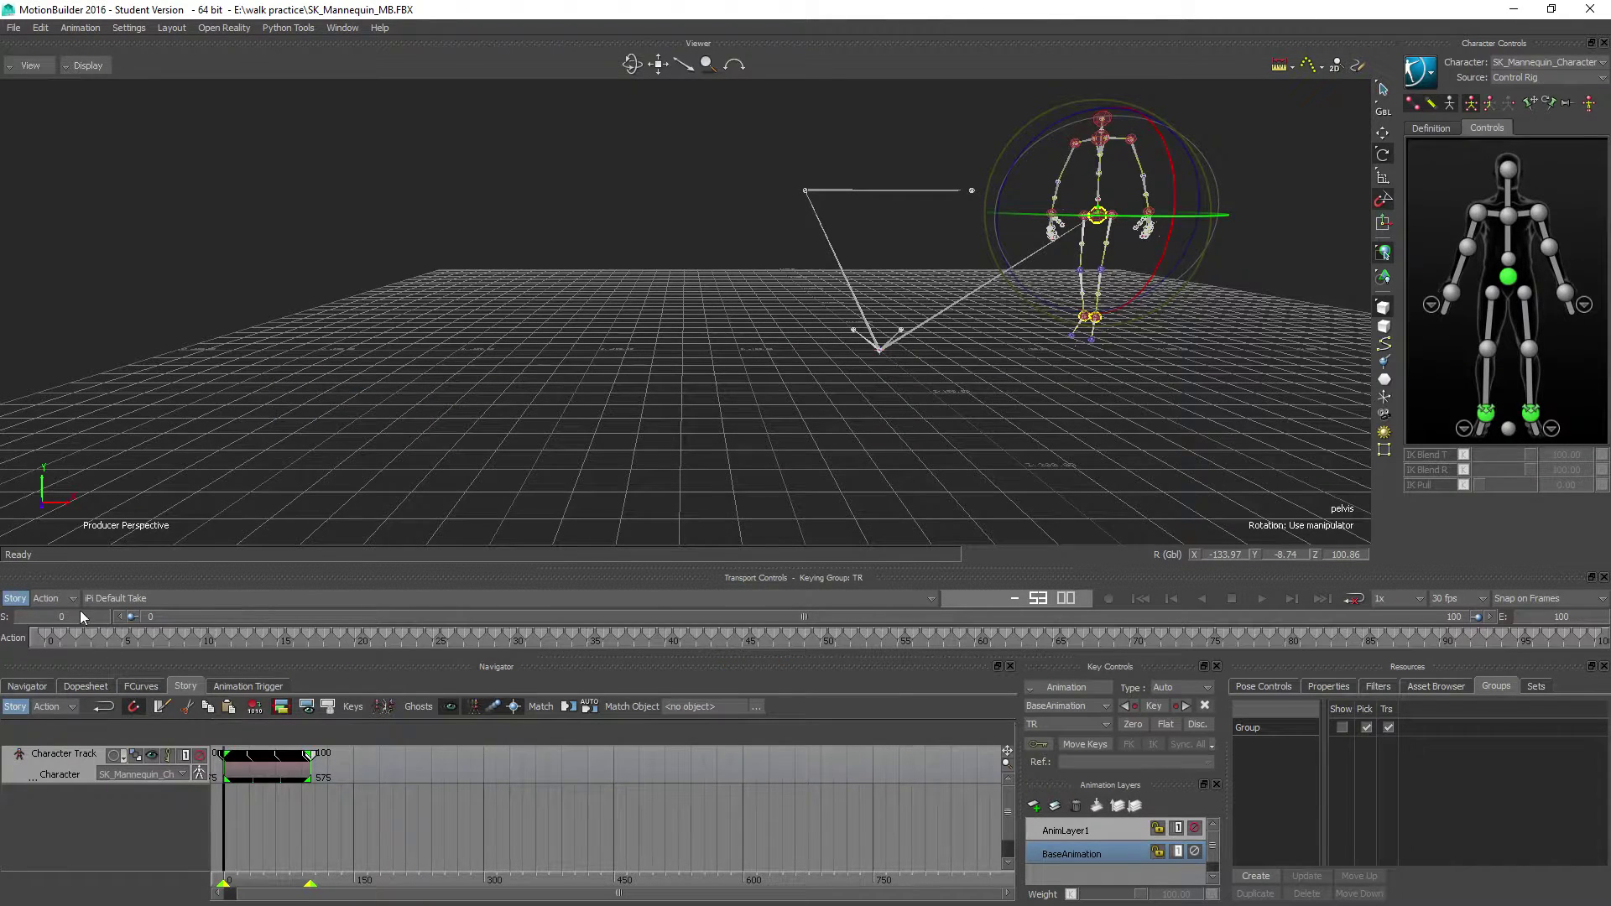
click(16, 598)
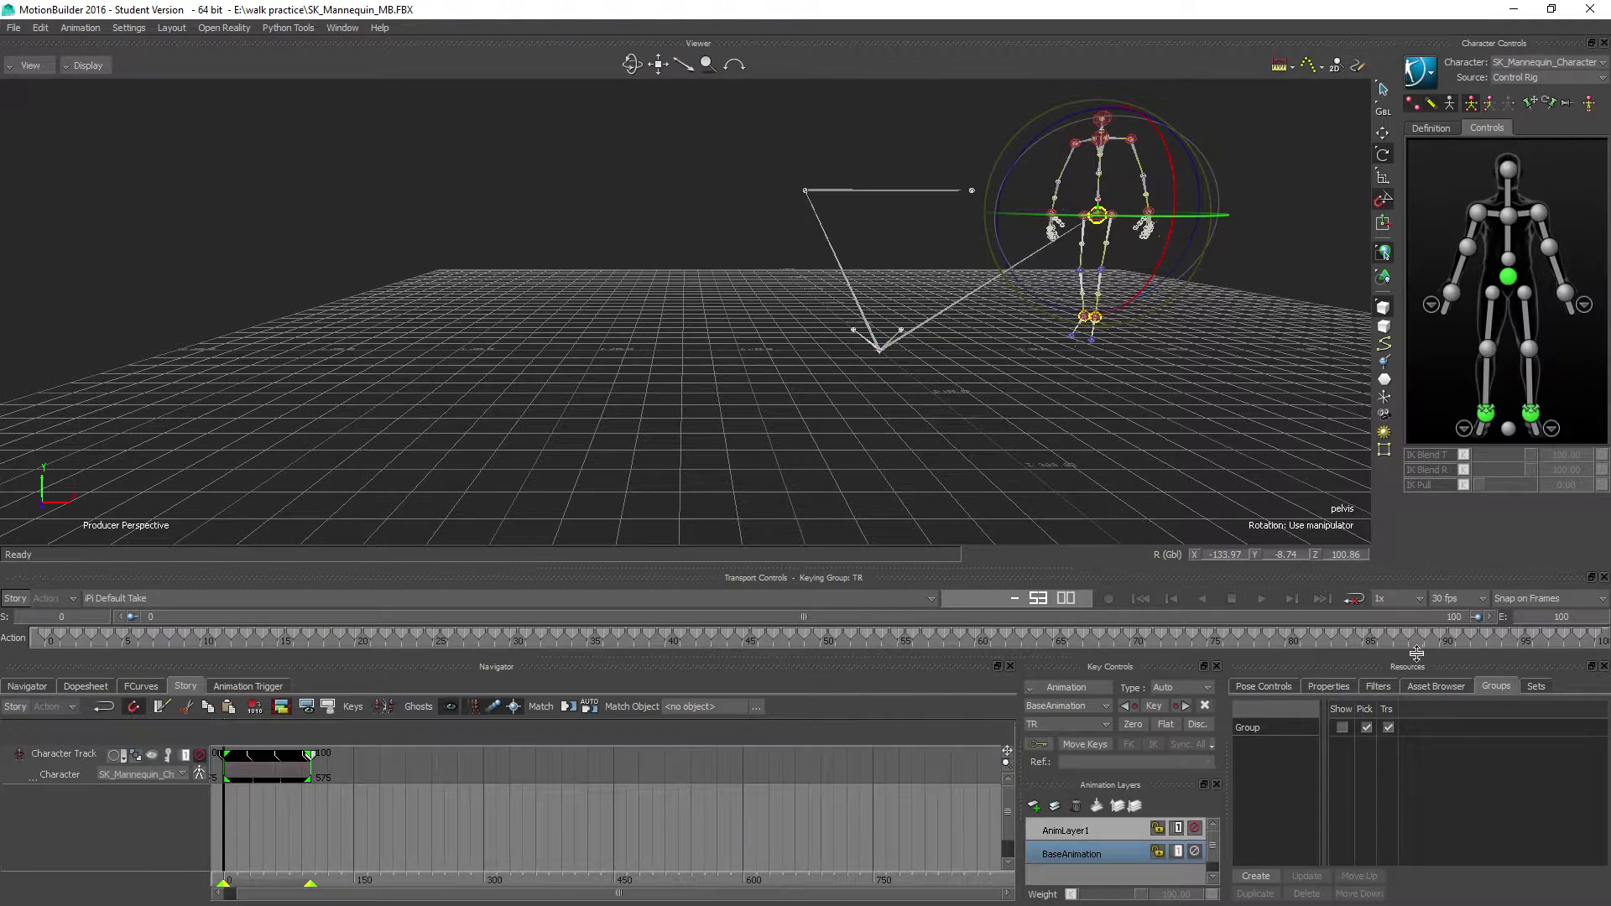
click(1141, 599)
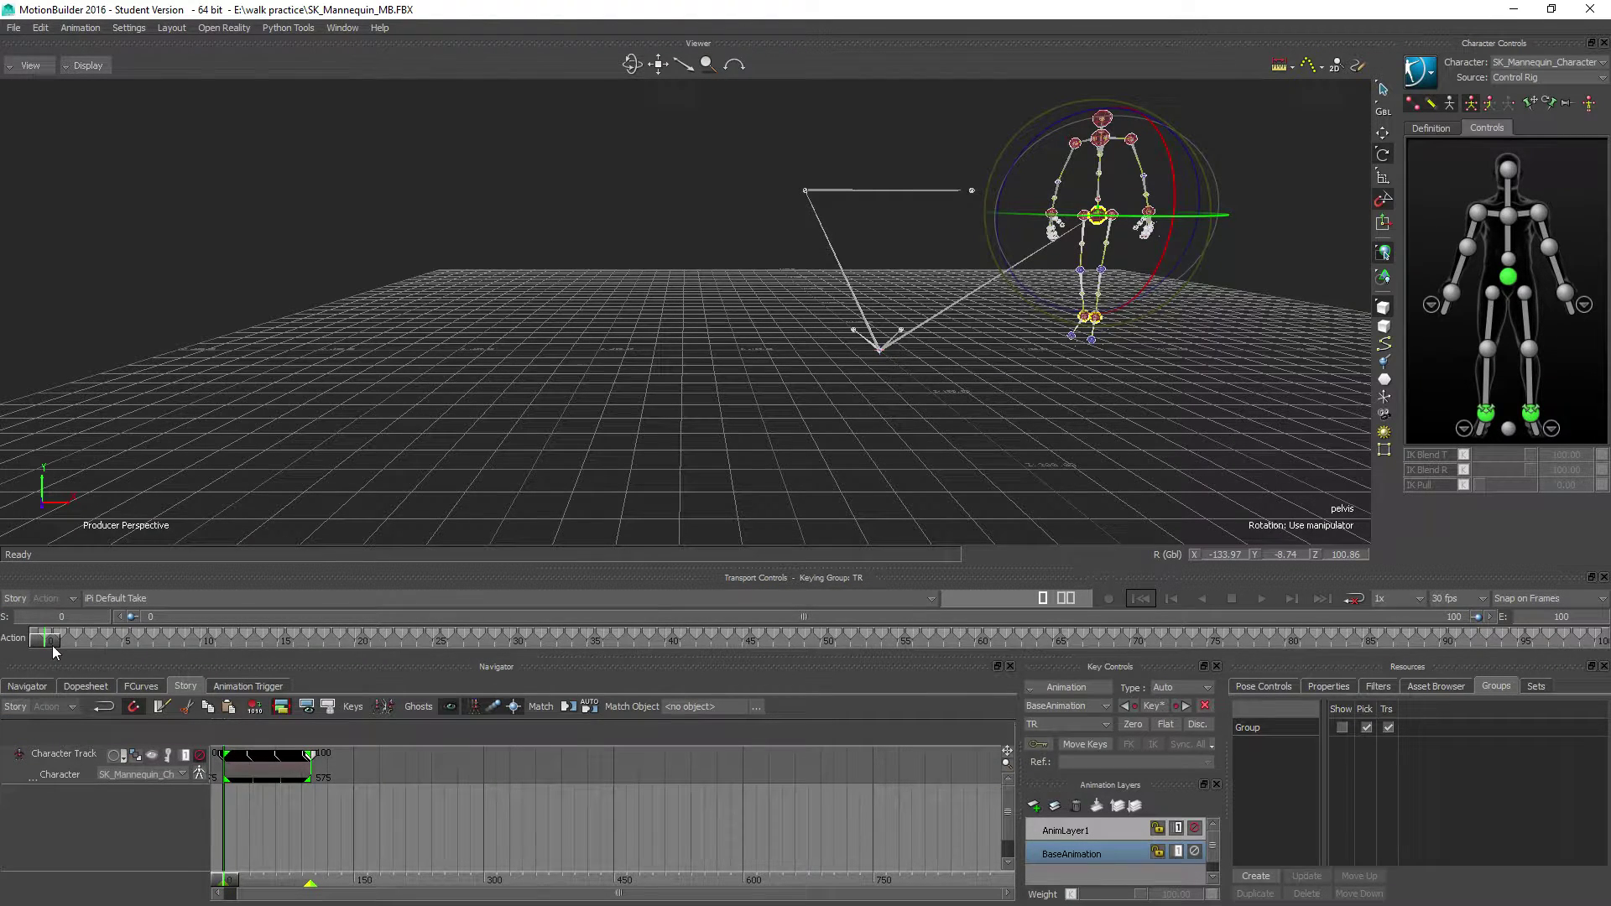
mouse_move(53, 652)
mouse_down()
mouse_move(1502, 653)
mouse_move(50, 645)
mouse_up()
Re-enable Story and set the iPi Default Take's global Y rotation to -90
click(15, 706)
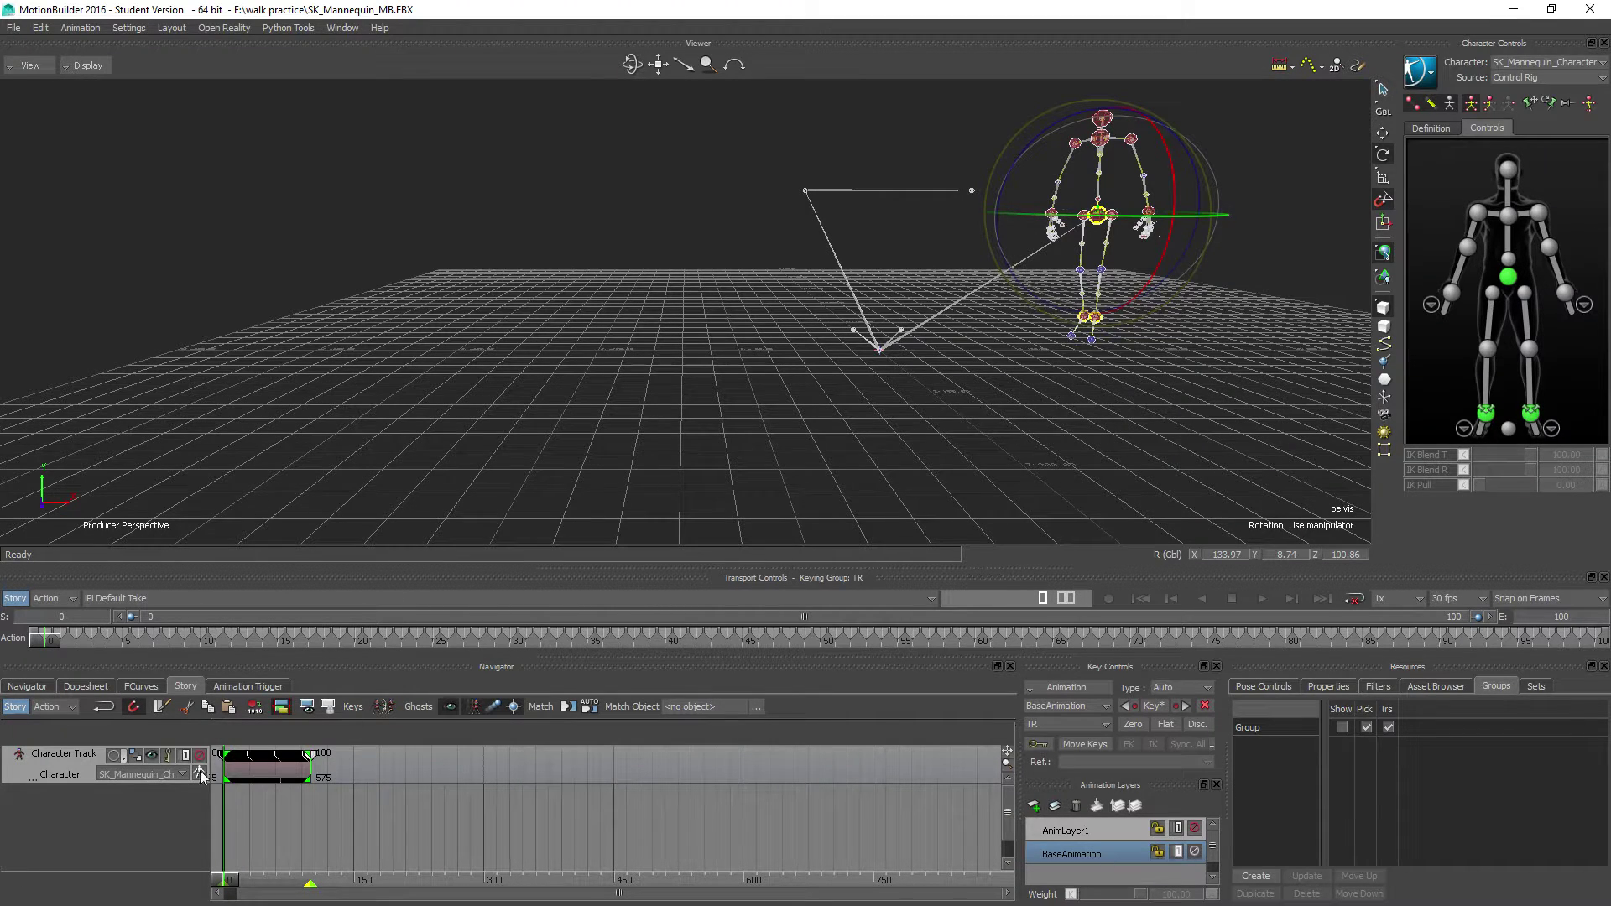
click(151, 756)
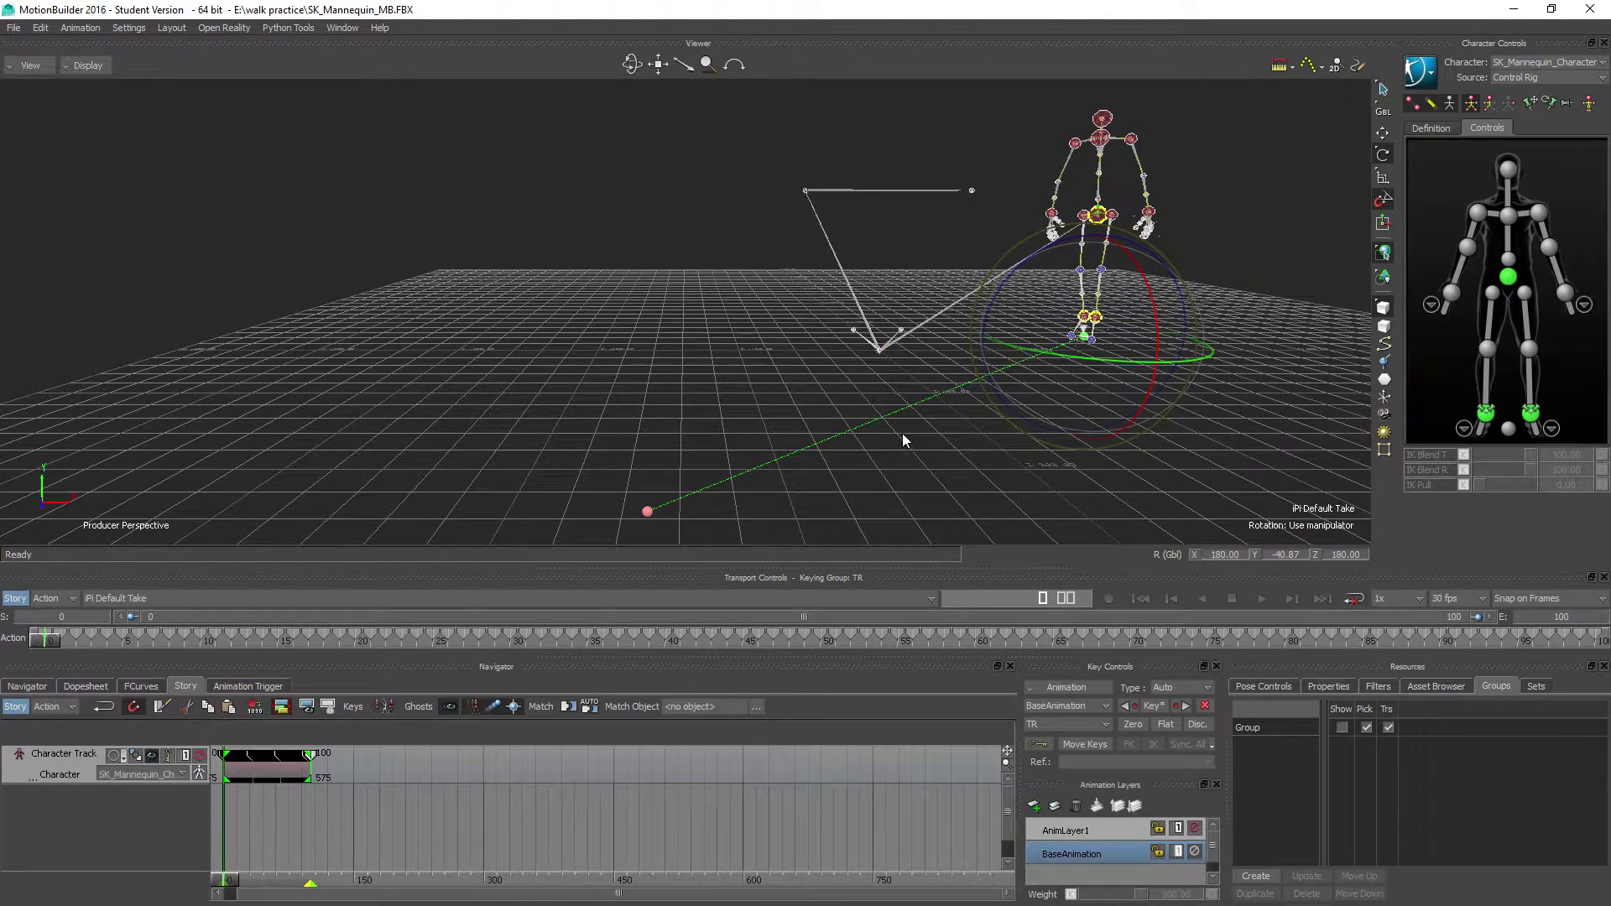
drag(1094, 358, 1135, 352)
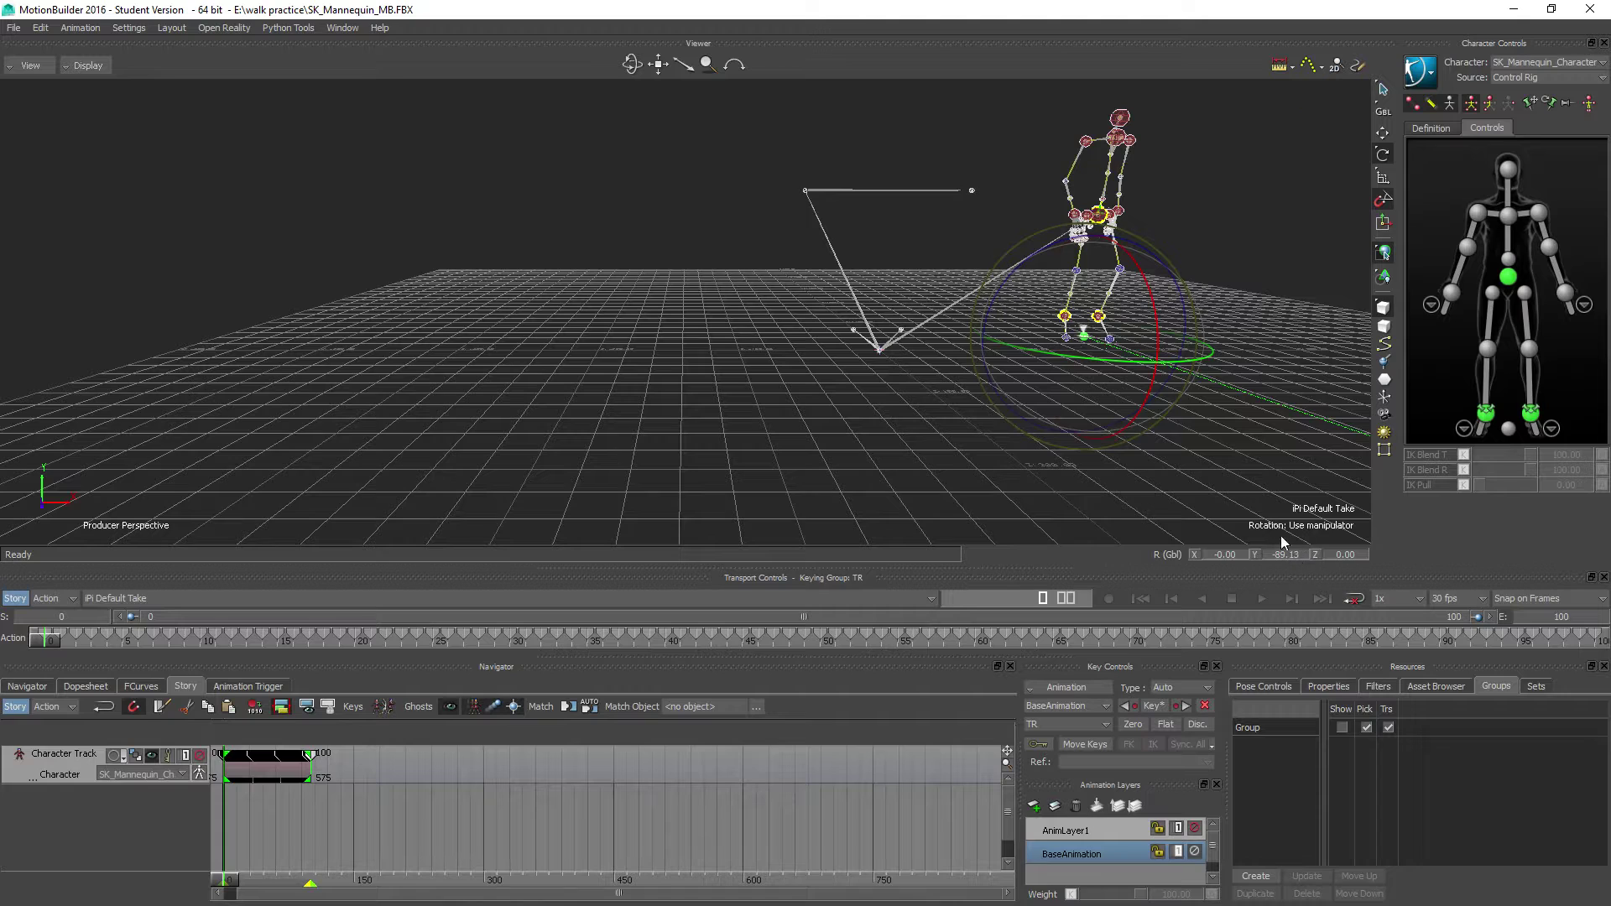
double_click(1283, 558)
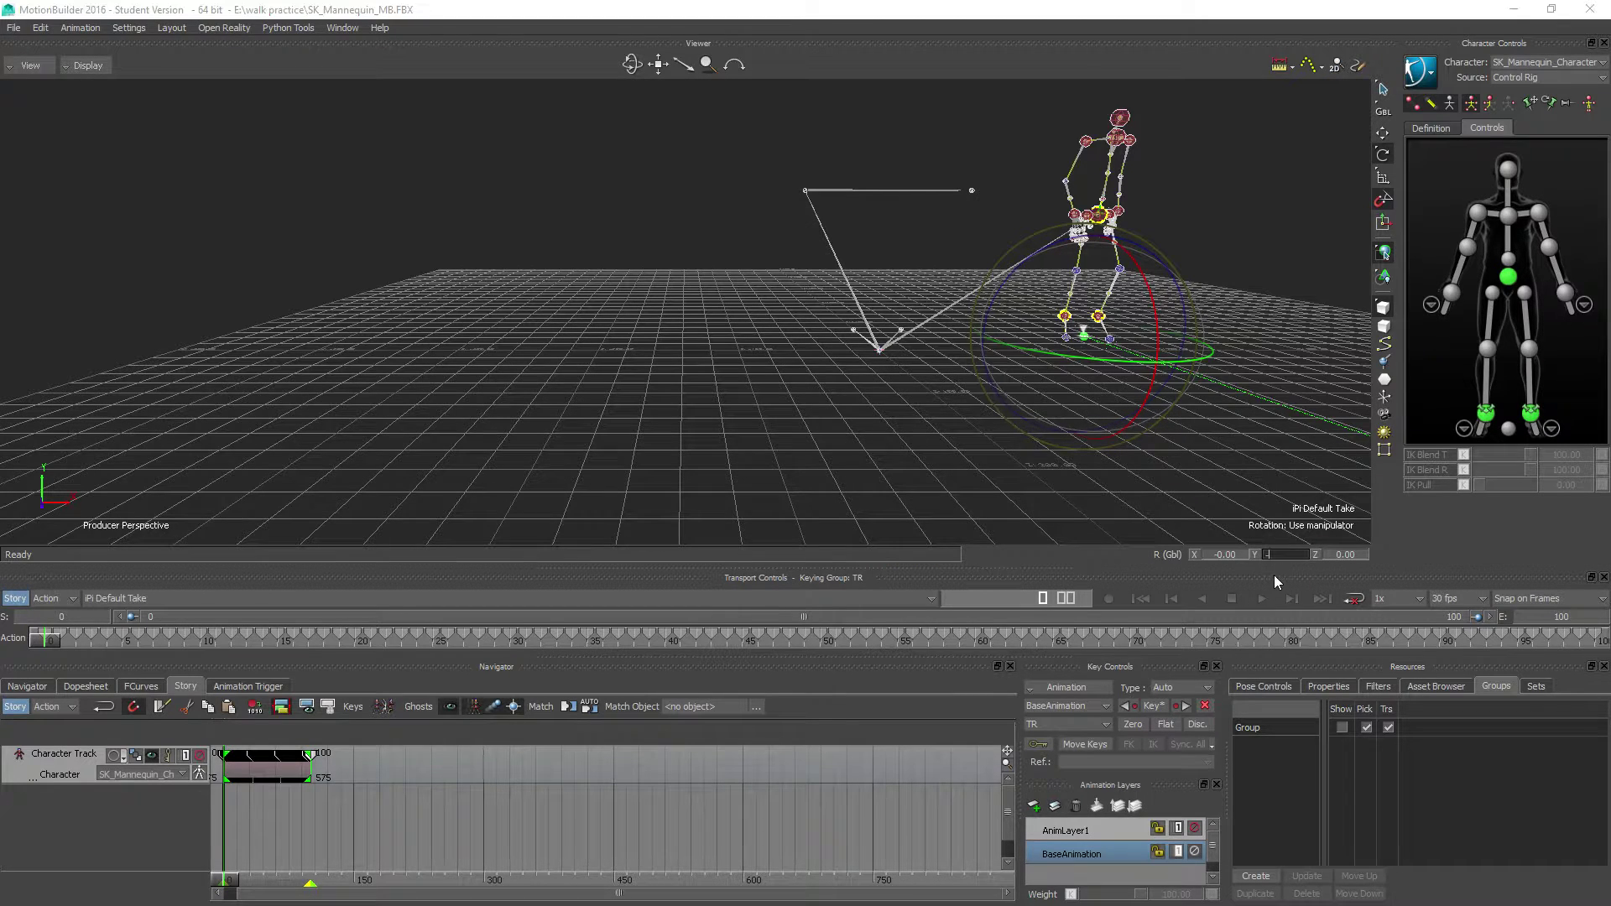
text(-90)
key(Return)
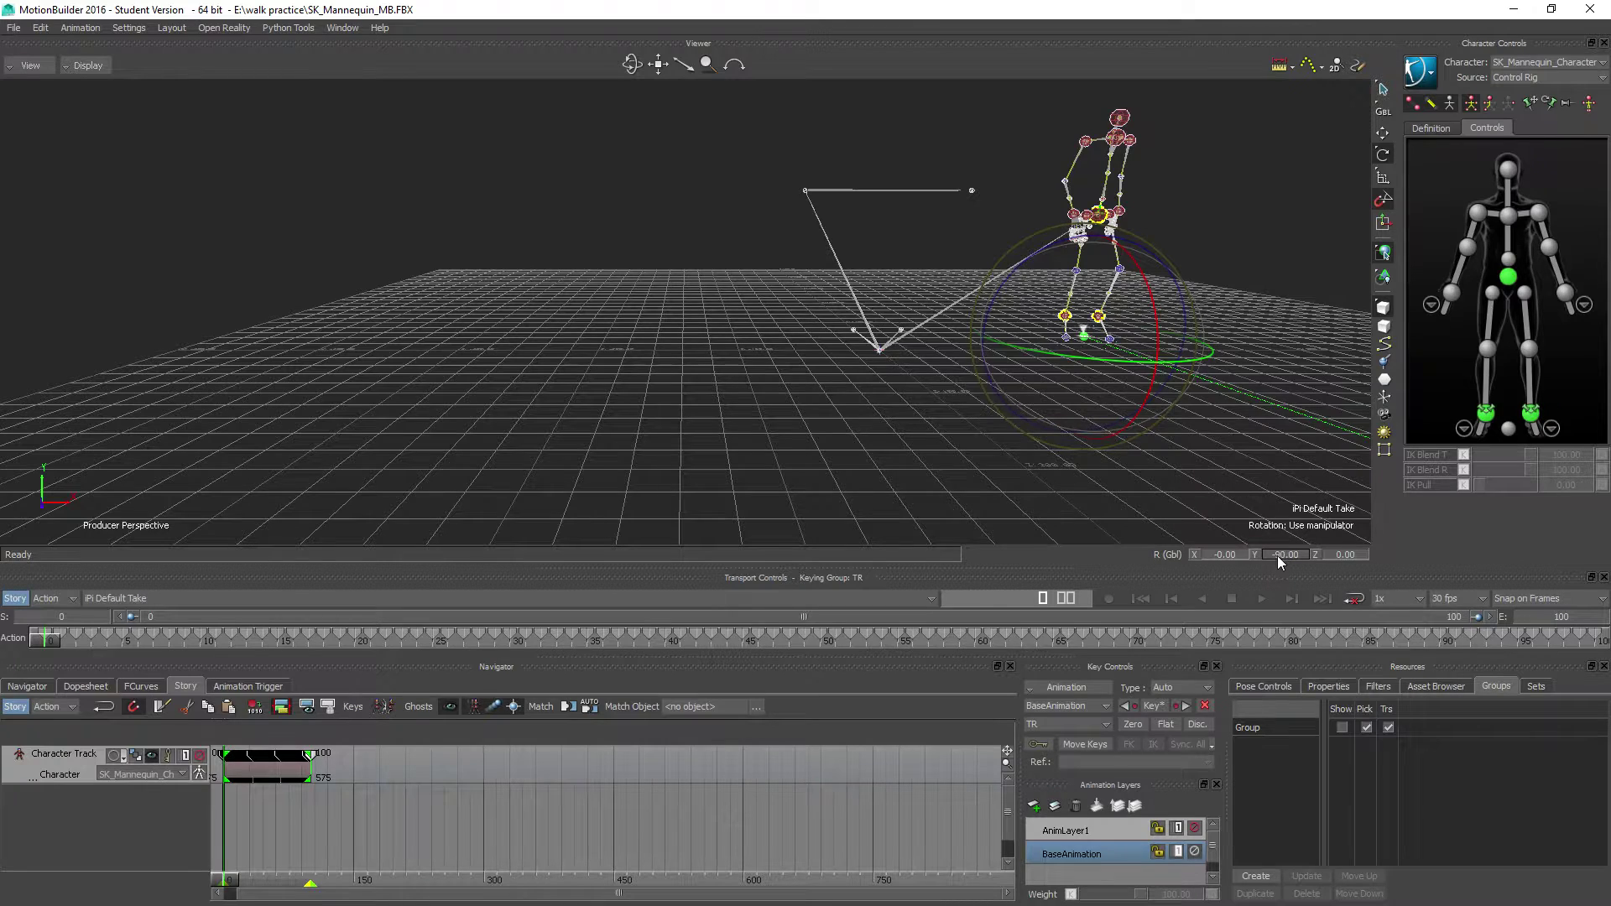
Set the take's X and Z translation to 0, then scrub a few frames into the walk
click(1384, 134)
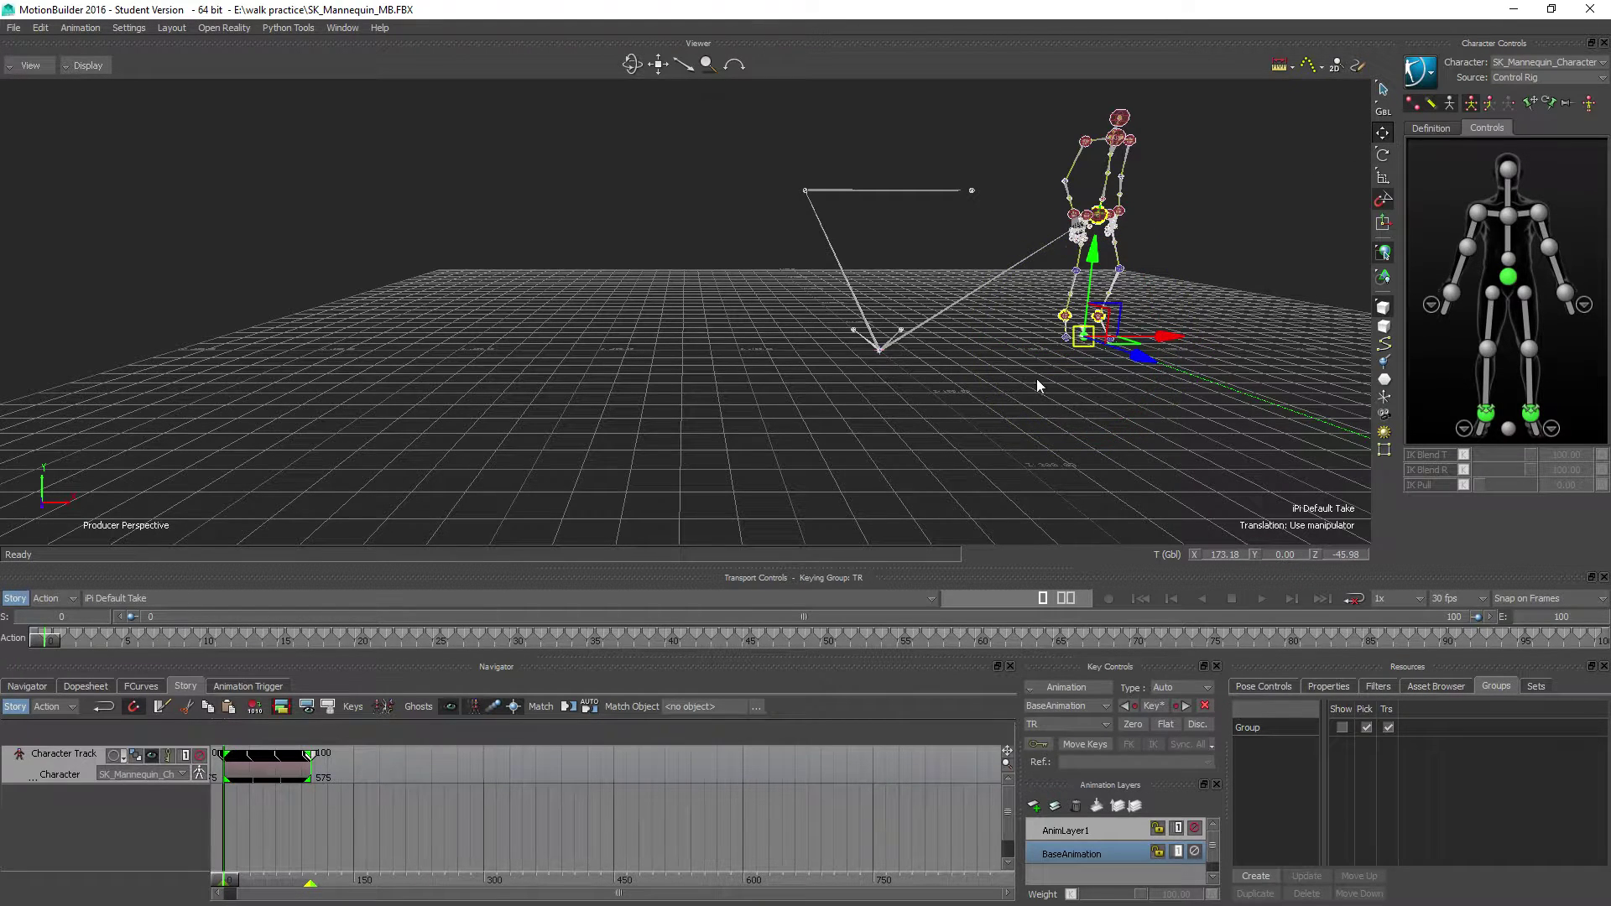
click(1221, 556)
text(-)
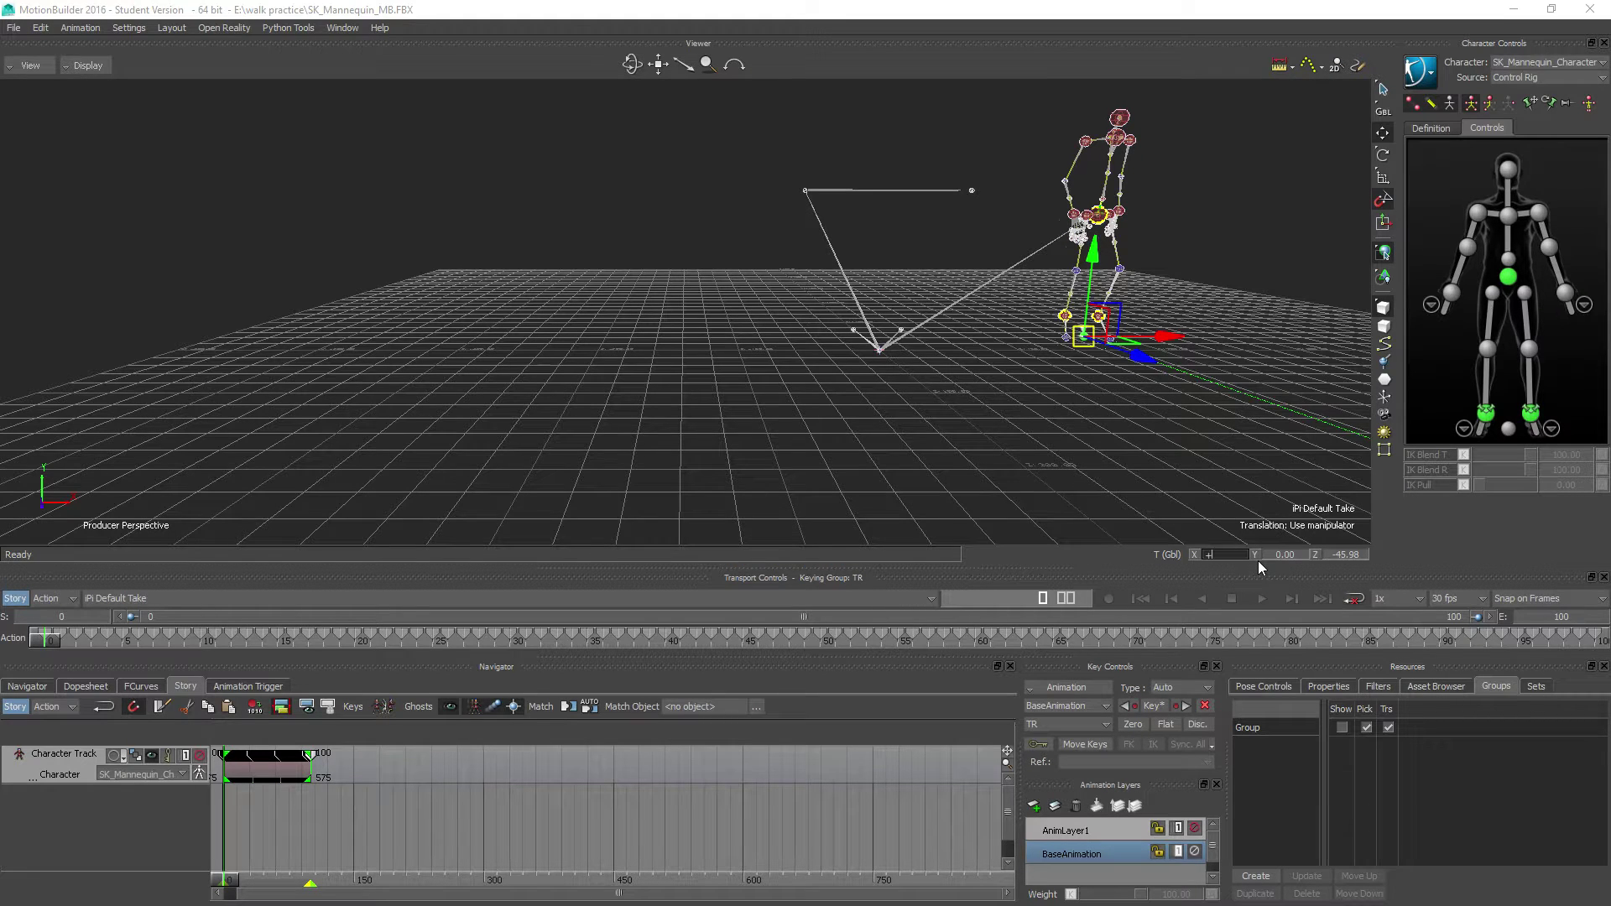
key(Return)
click(1346, 555)
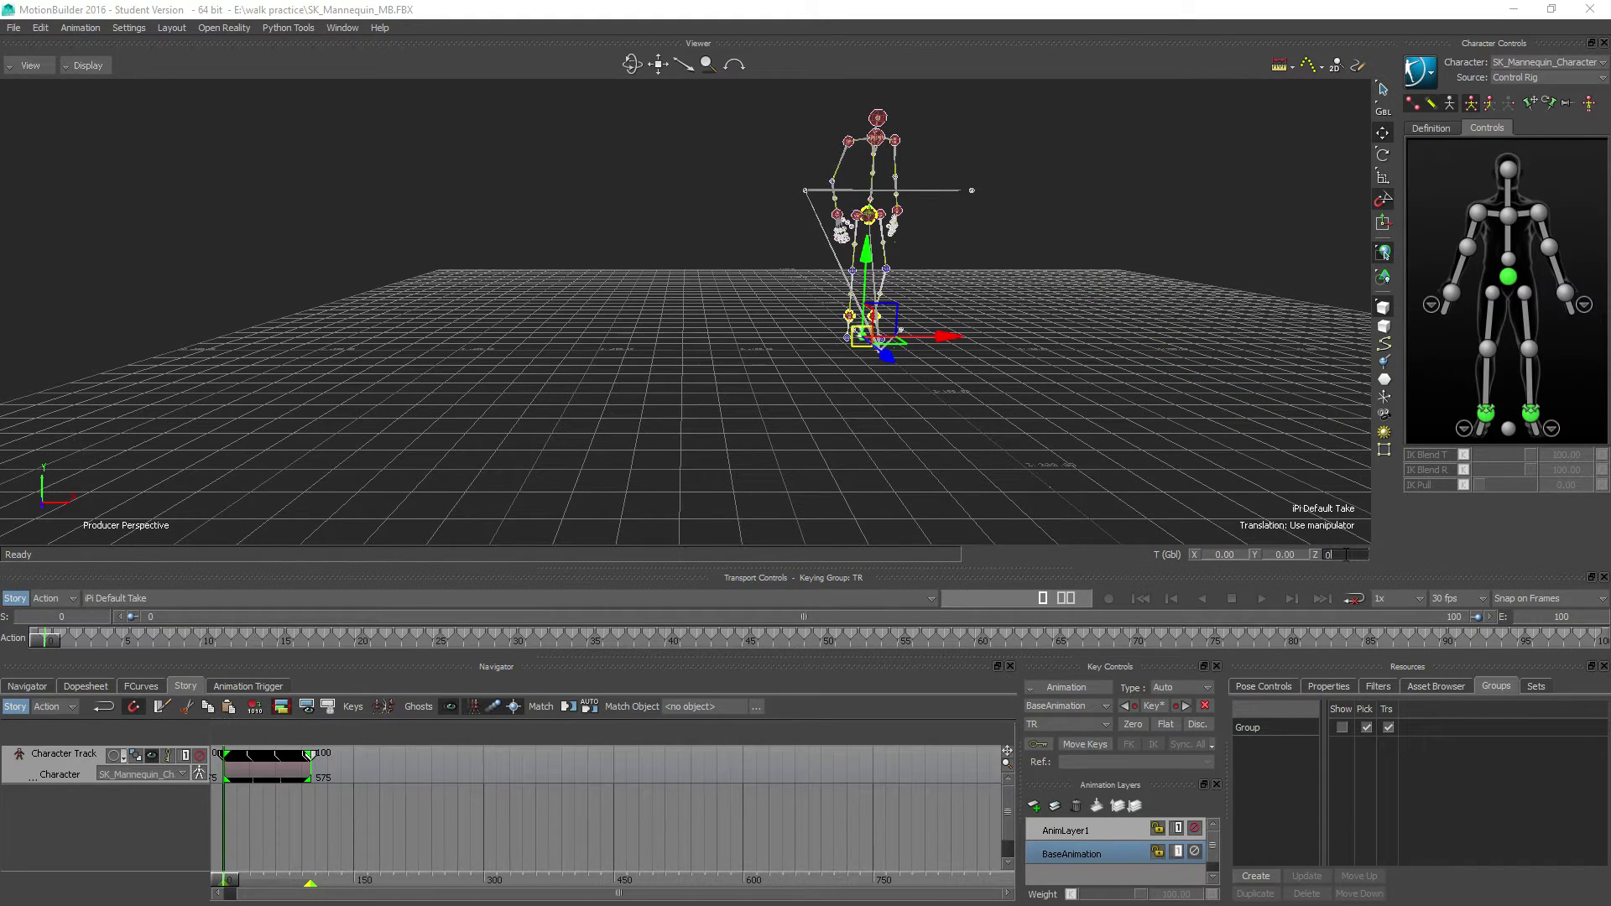
text(0)
key(Return)
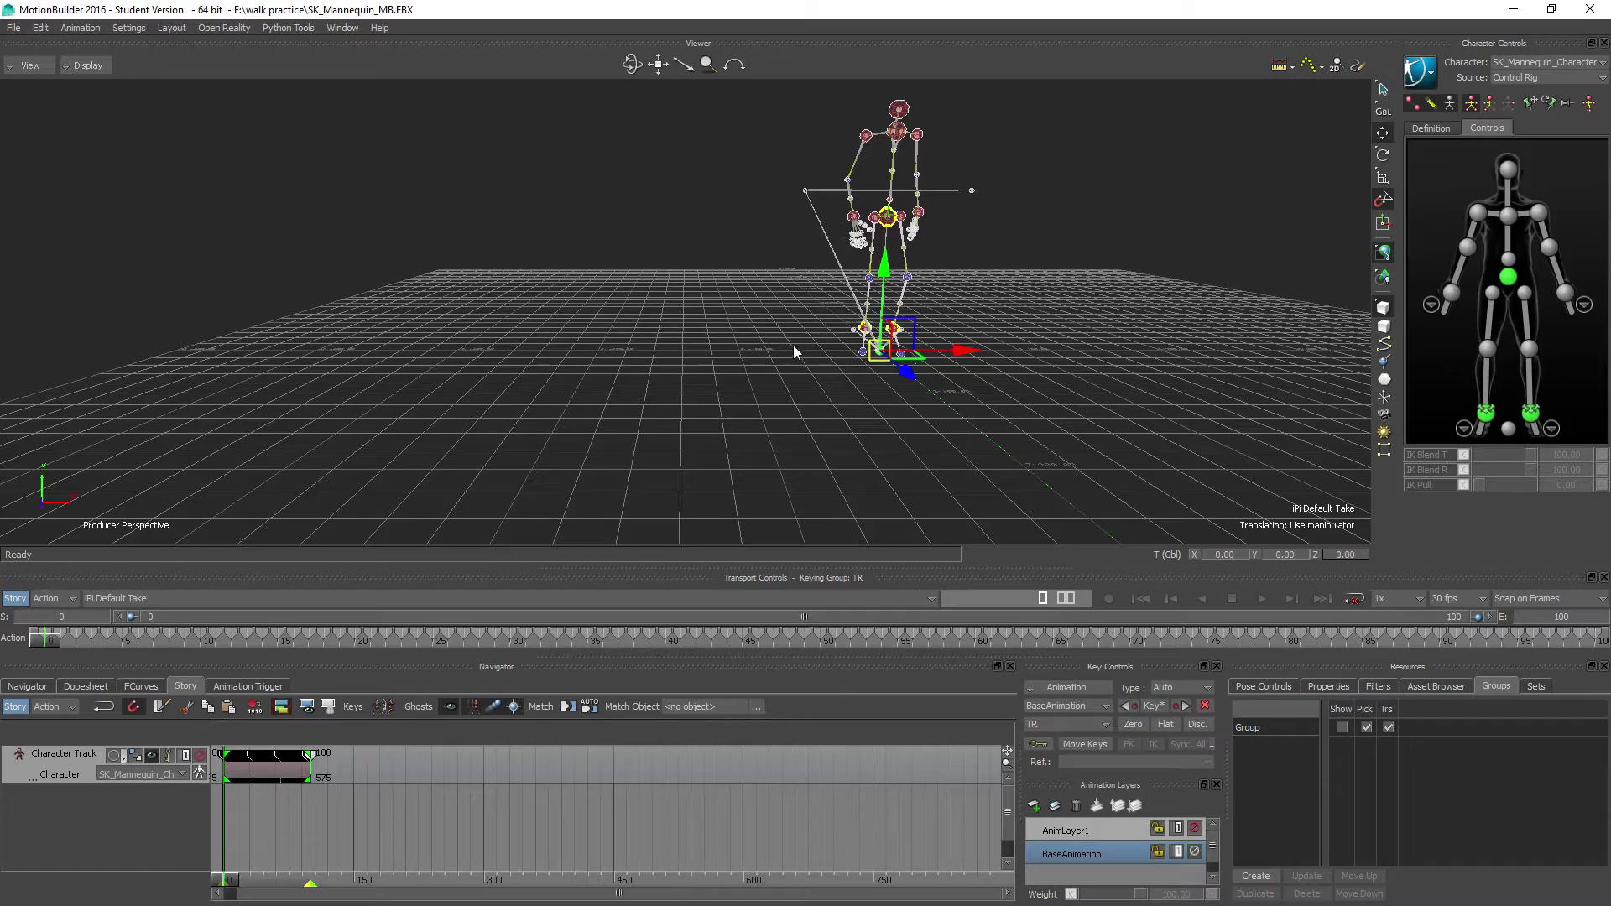
drag(793, 345, 503, 239)
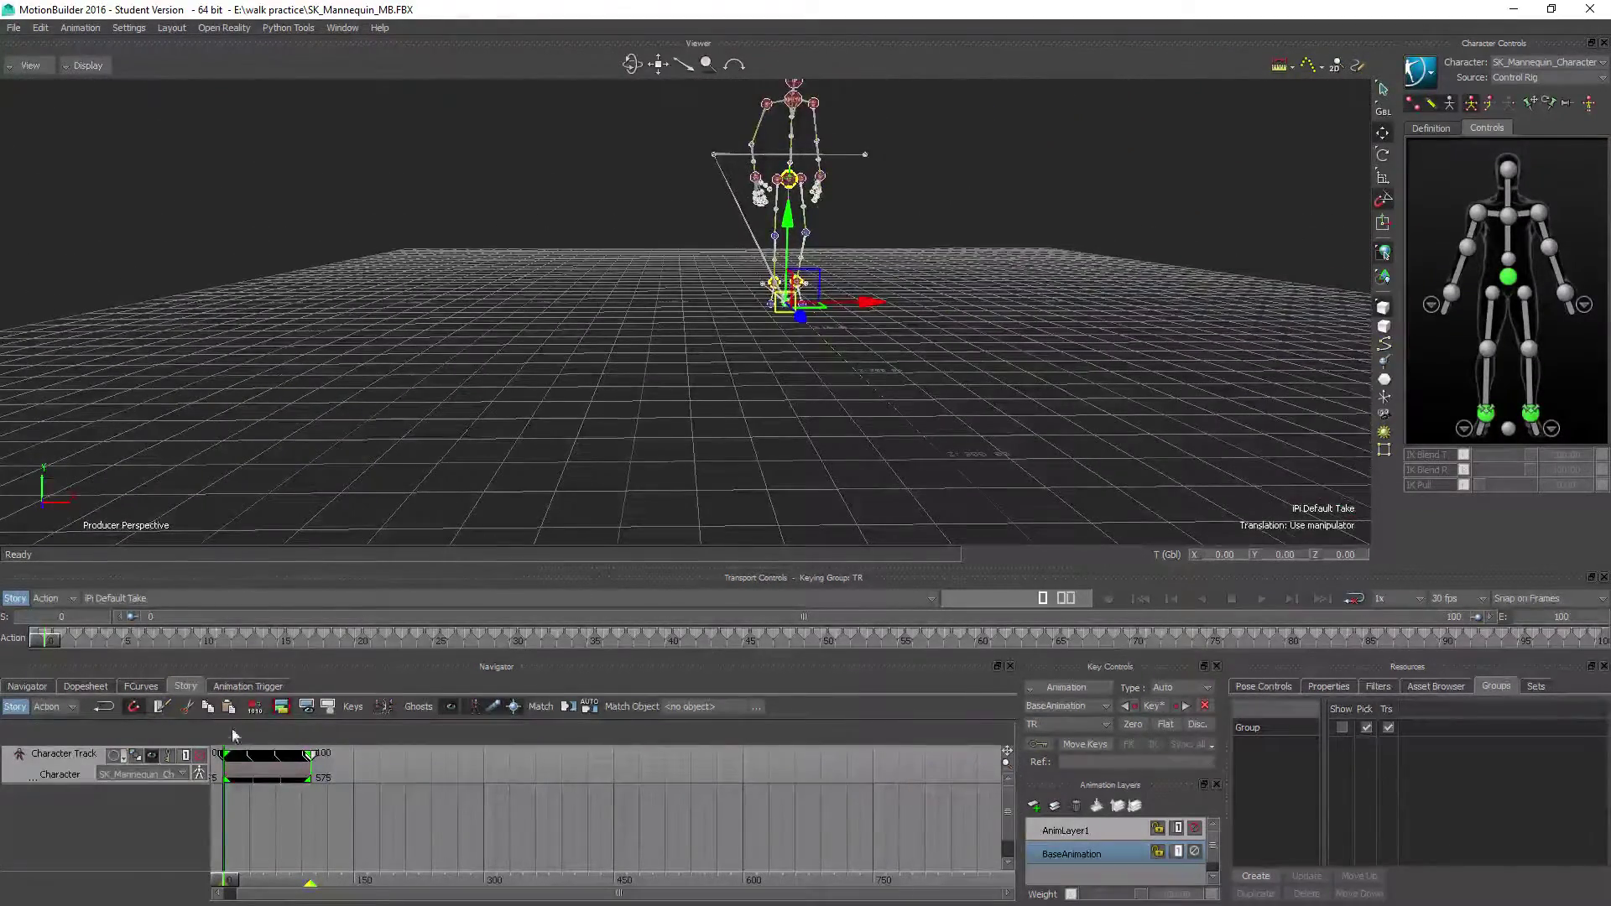
drag(51, 642, 25, 676)
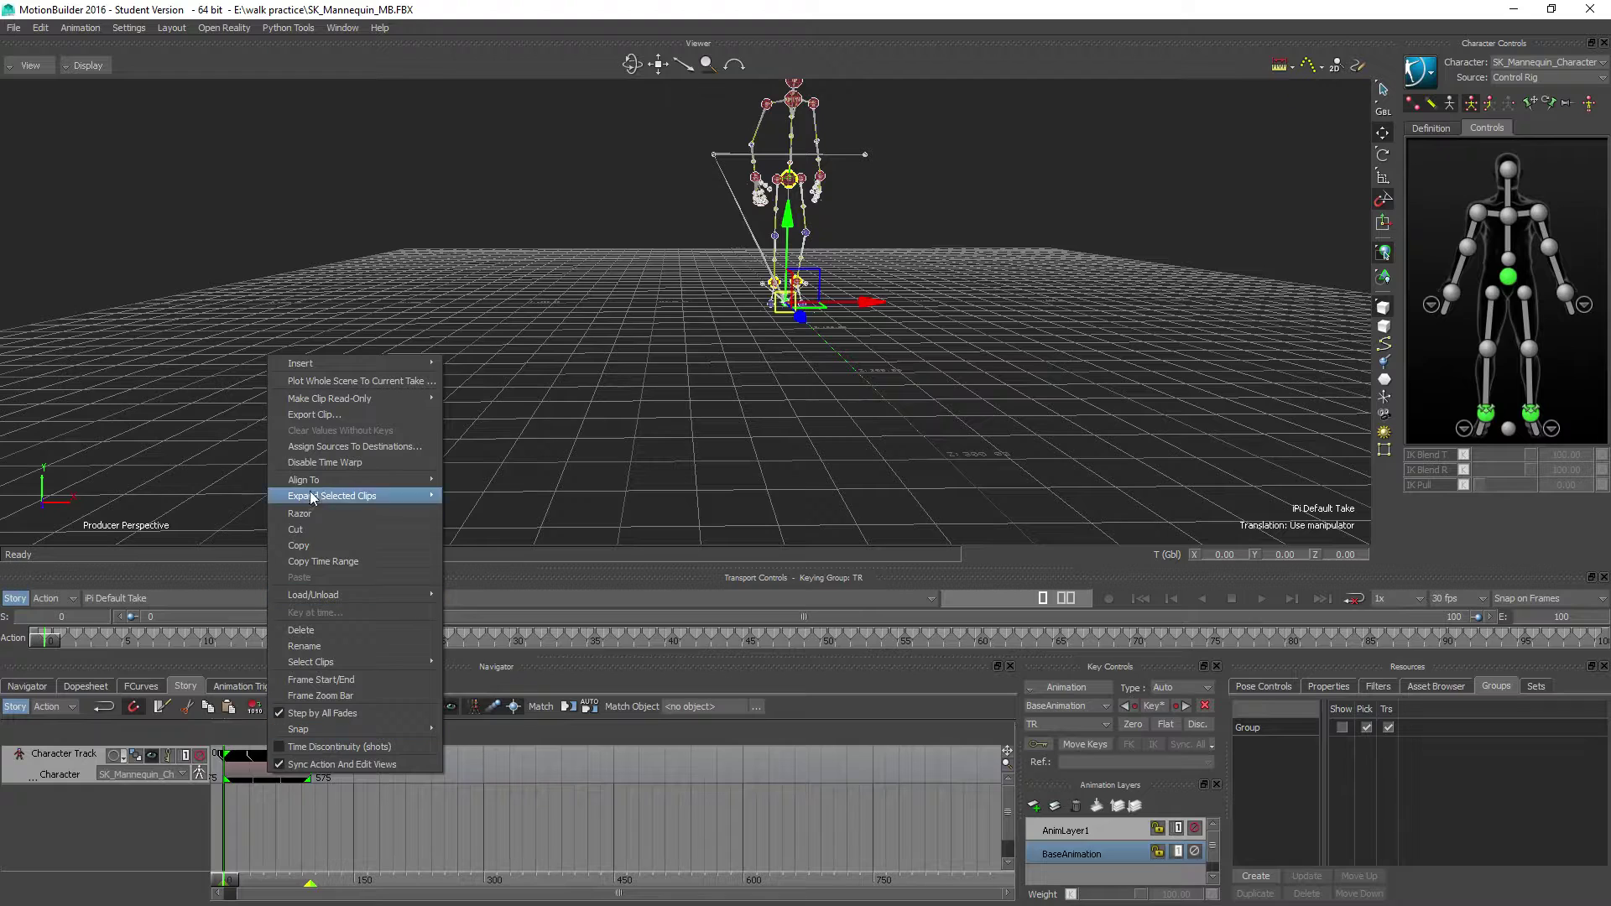
Re-plot the whole scene to the current take and scrub the repositioned walk to check it
click(349, 380)
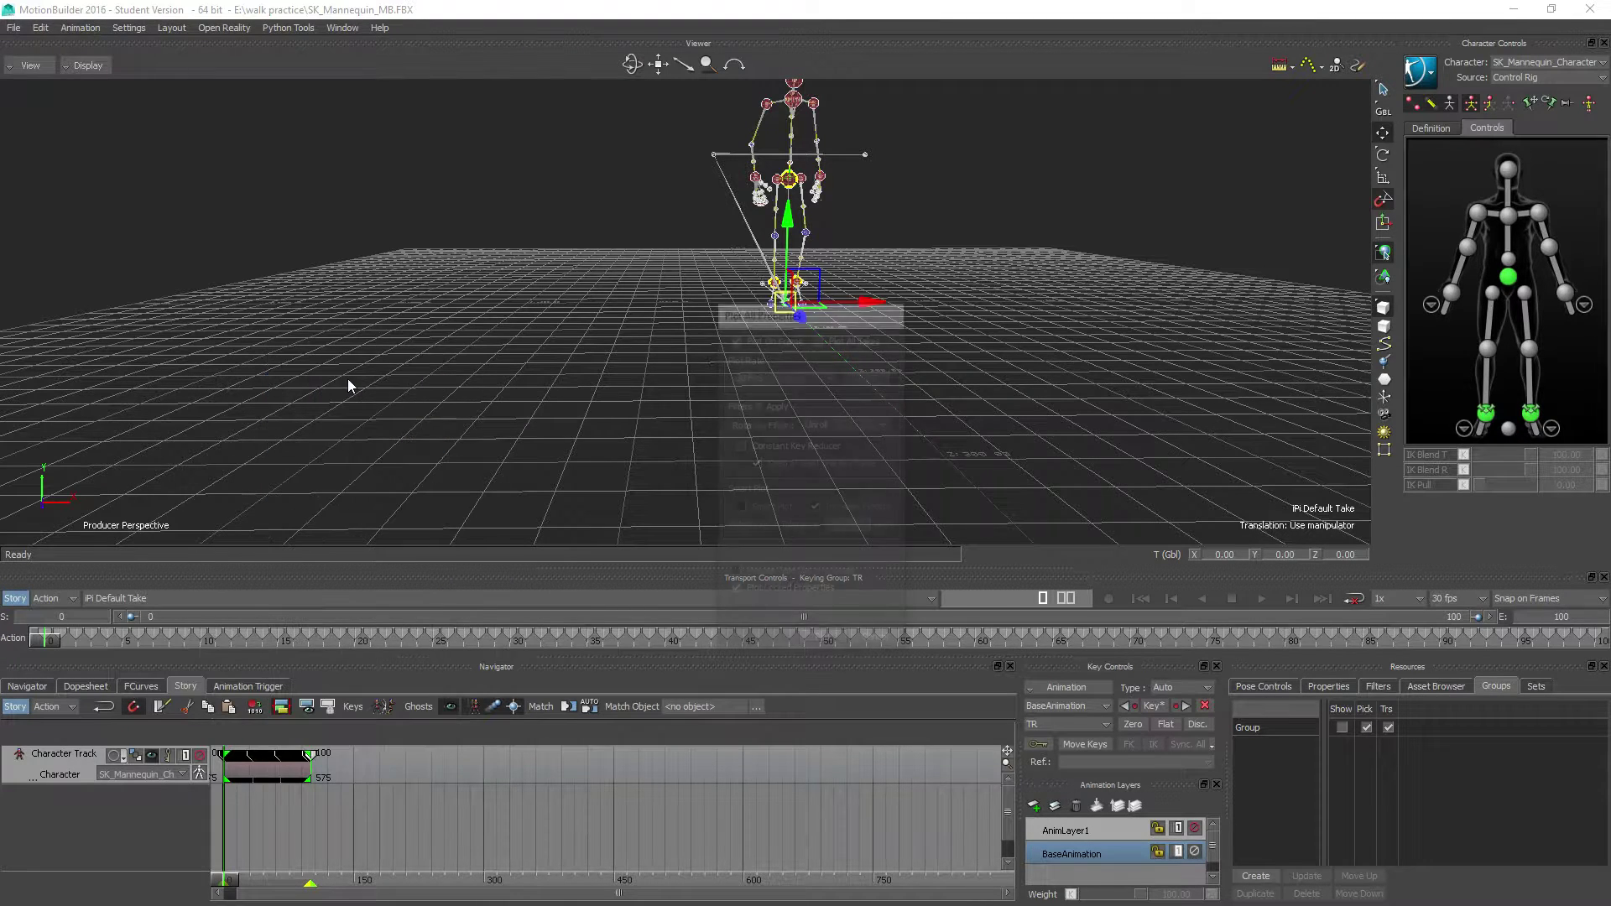
click(808, 641)
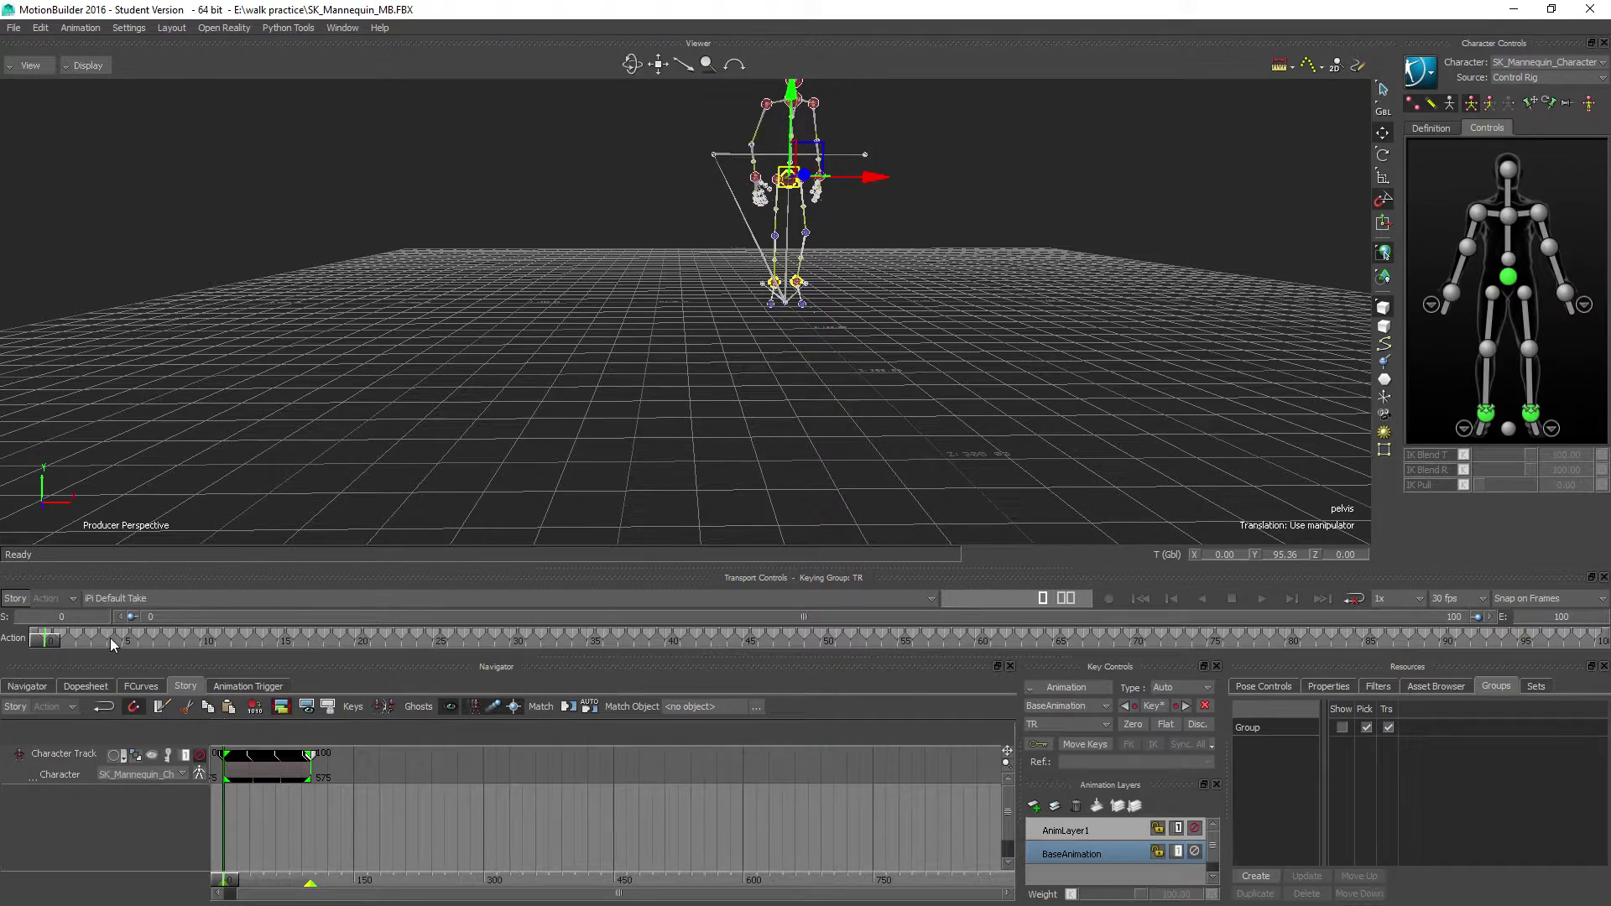
mouse_move(38, 643)
mouse_down()
mouse_move(1148, 641)
mouse_move(49, 641)
mouse_up()
Add a Position constraint from the Asset Browser and reveal it under Constraints in the scene tree
click(32, 688)
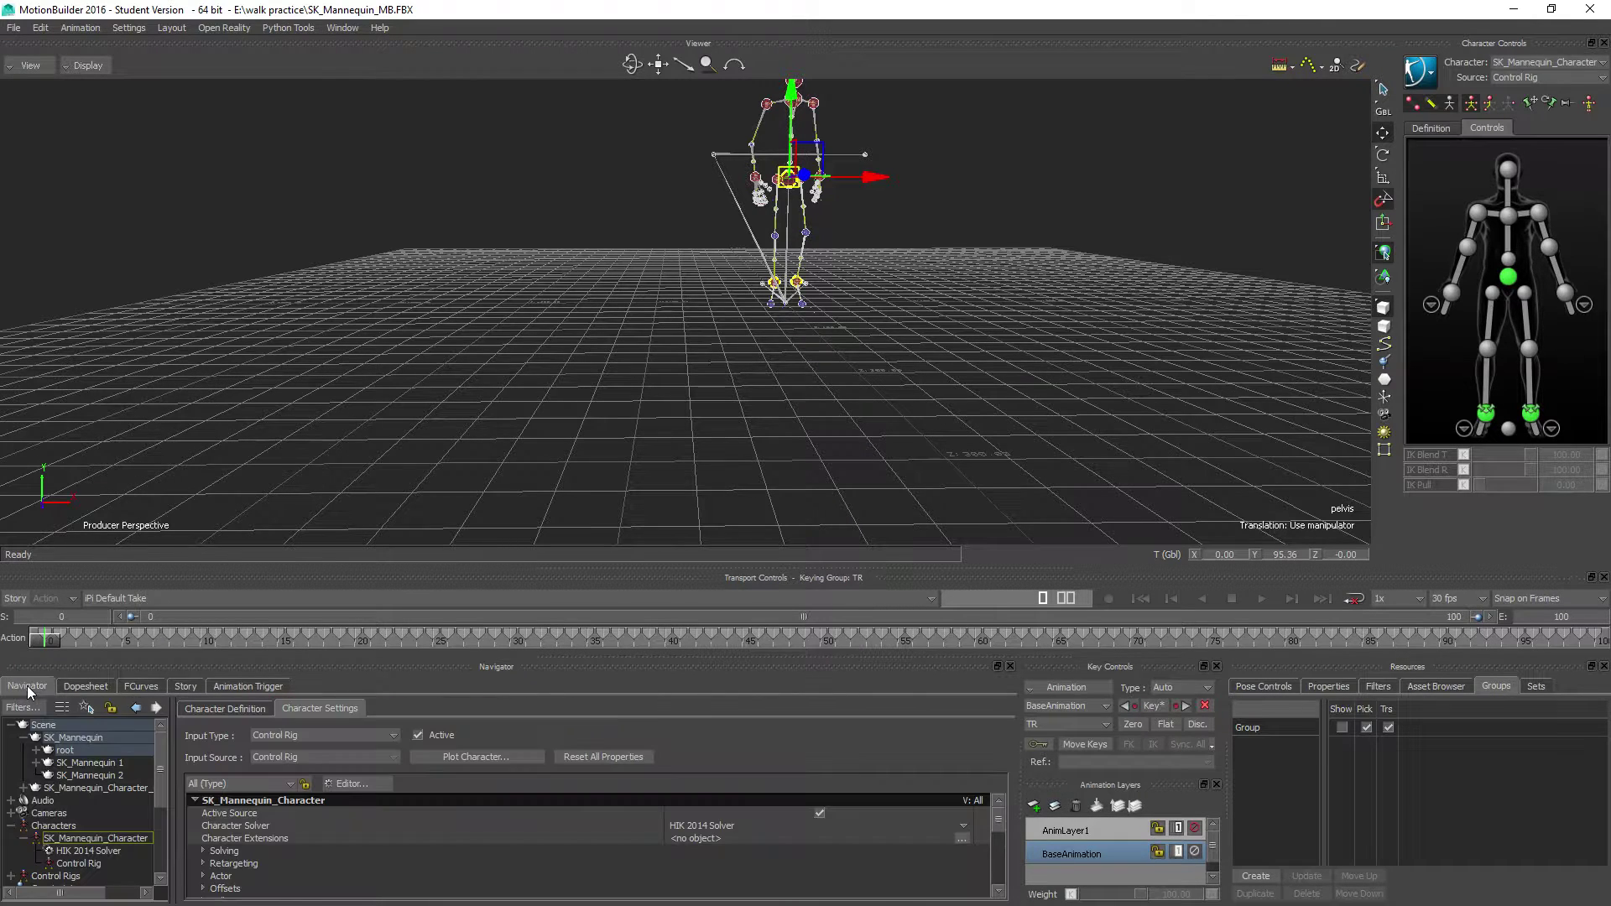
click(1434, 687)
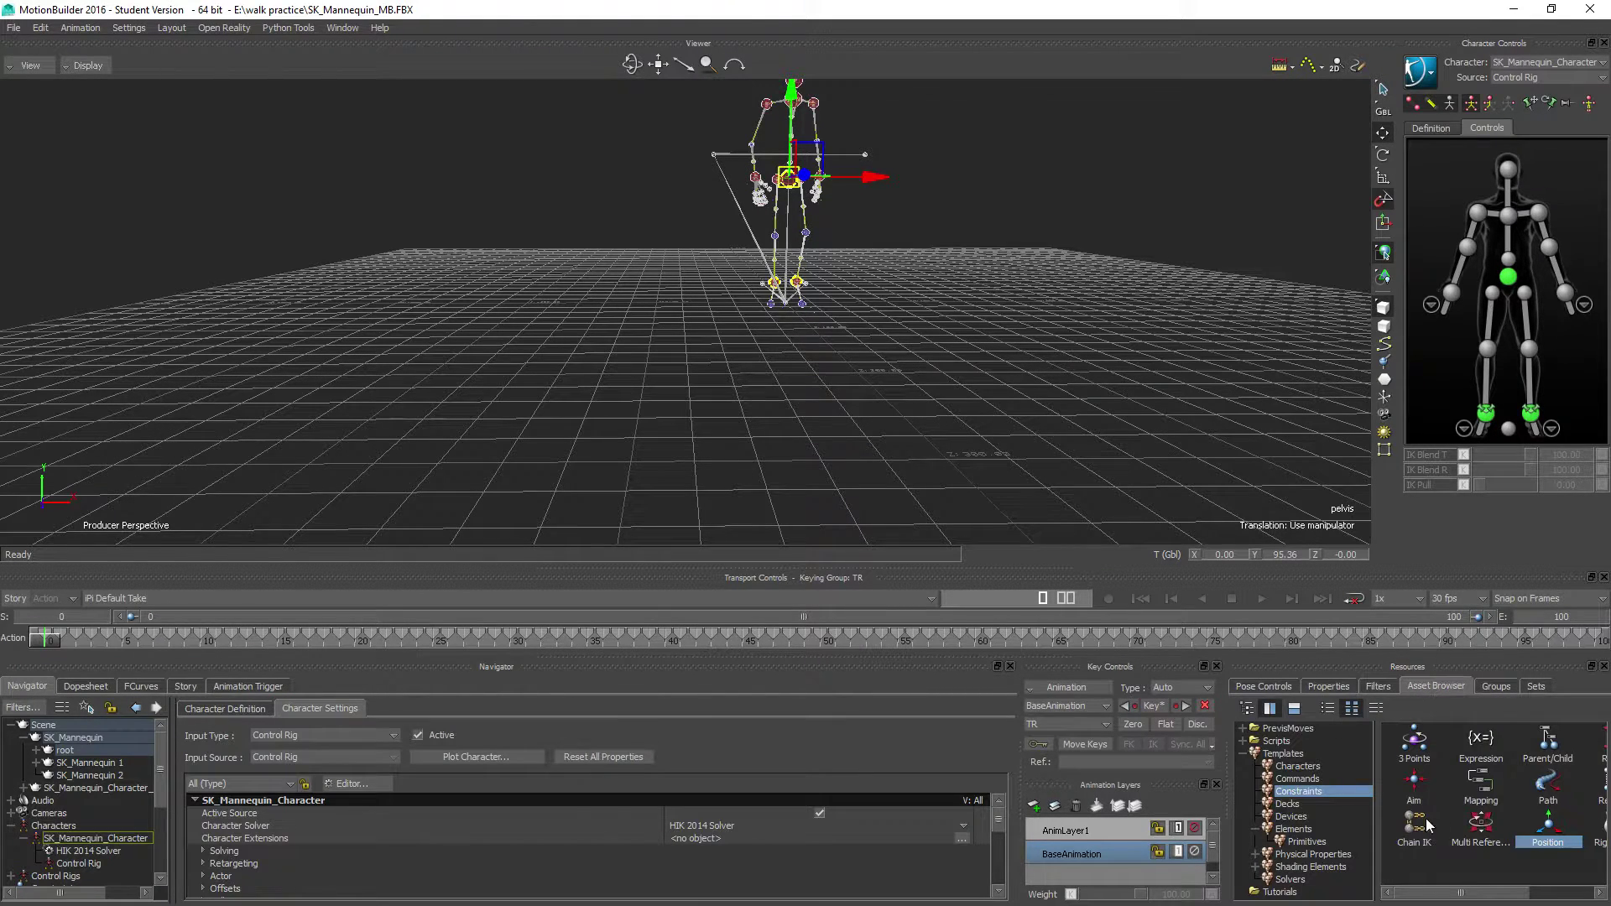
drag(1353, 746, 917, 302)
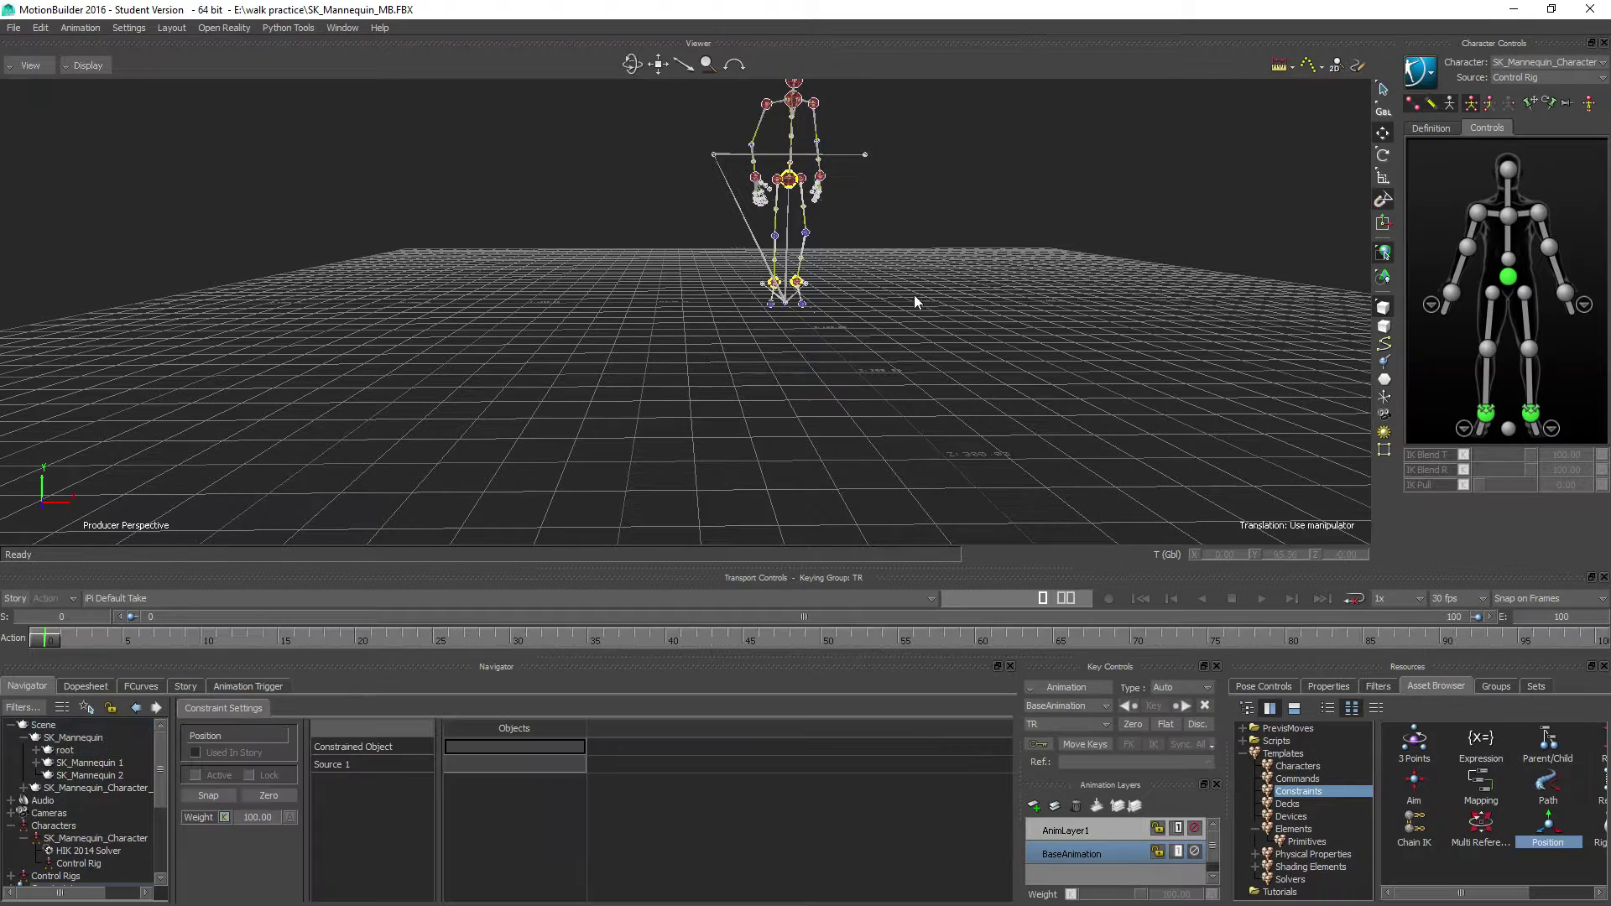
scroll(71, 803, down, 1)
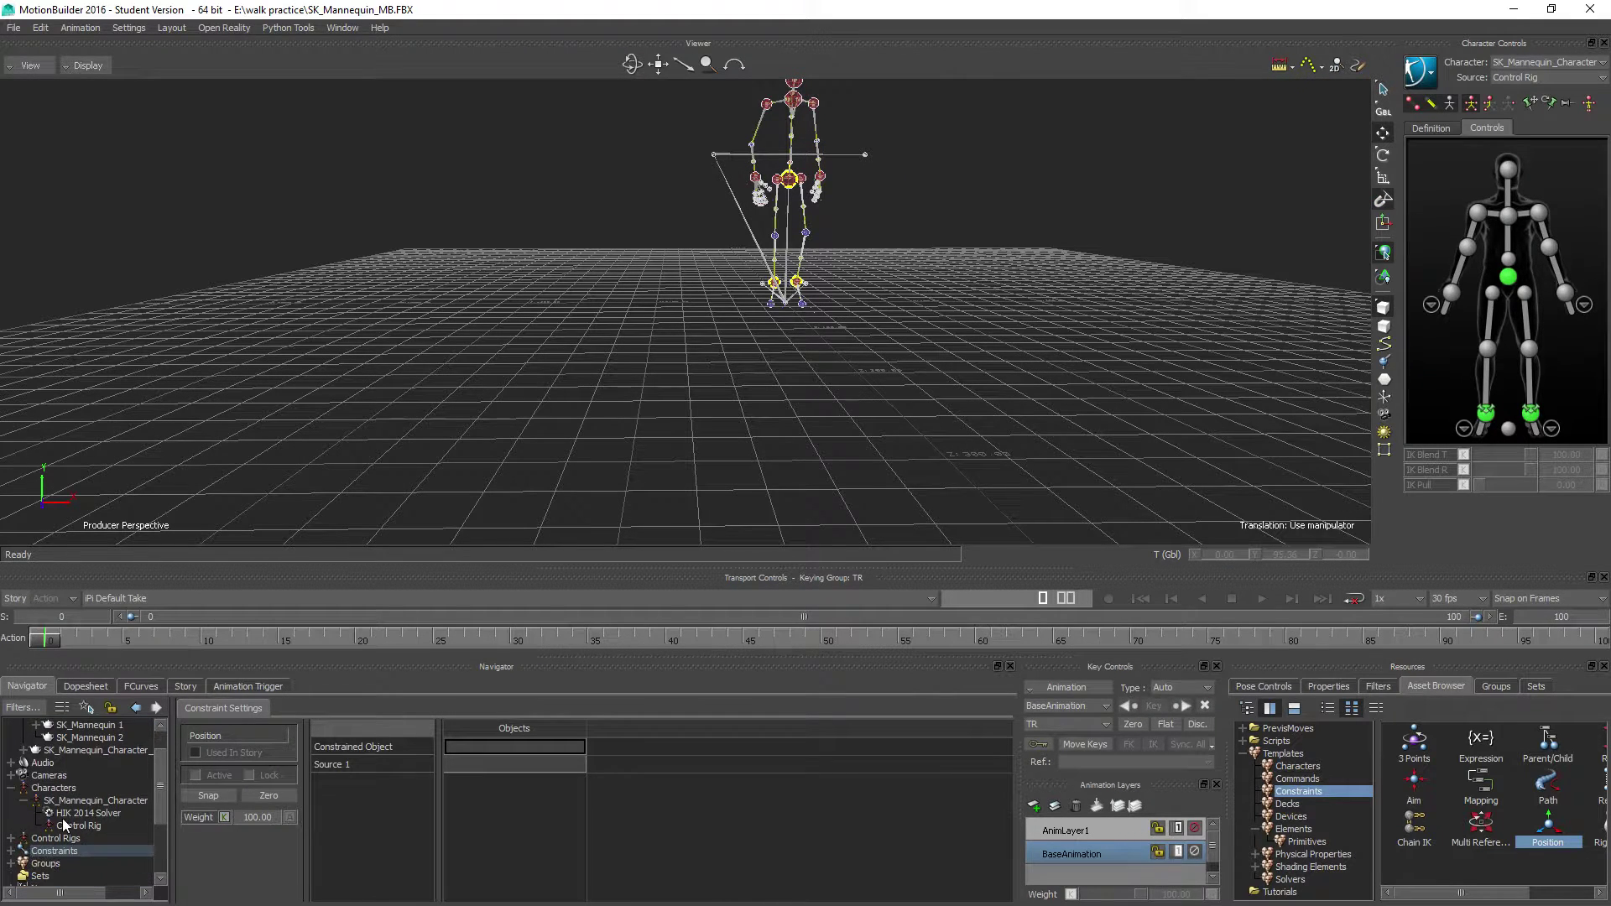
click(10, 788)
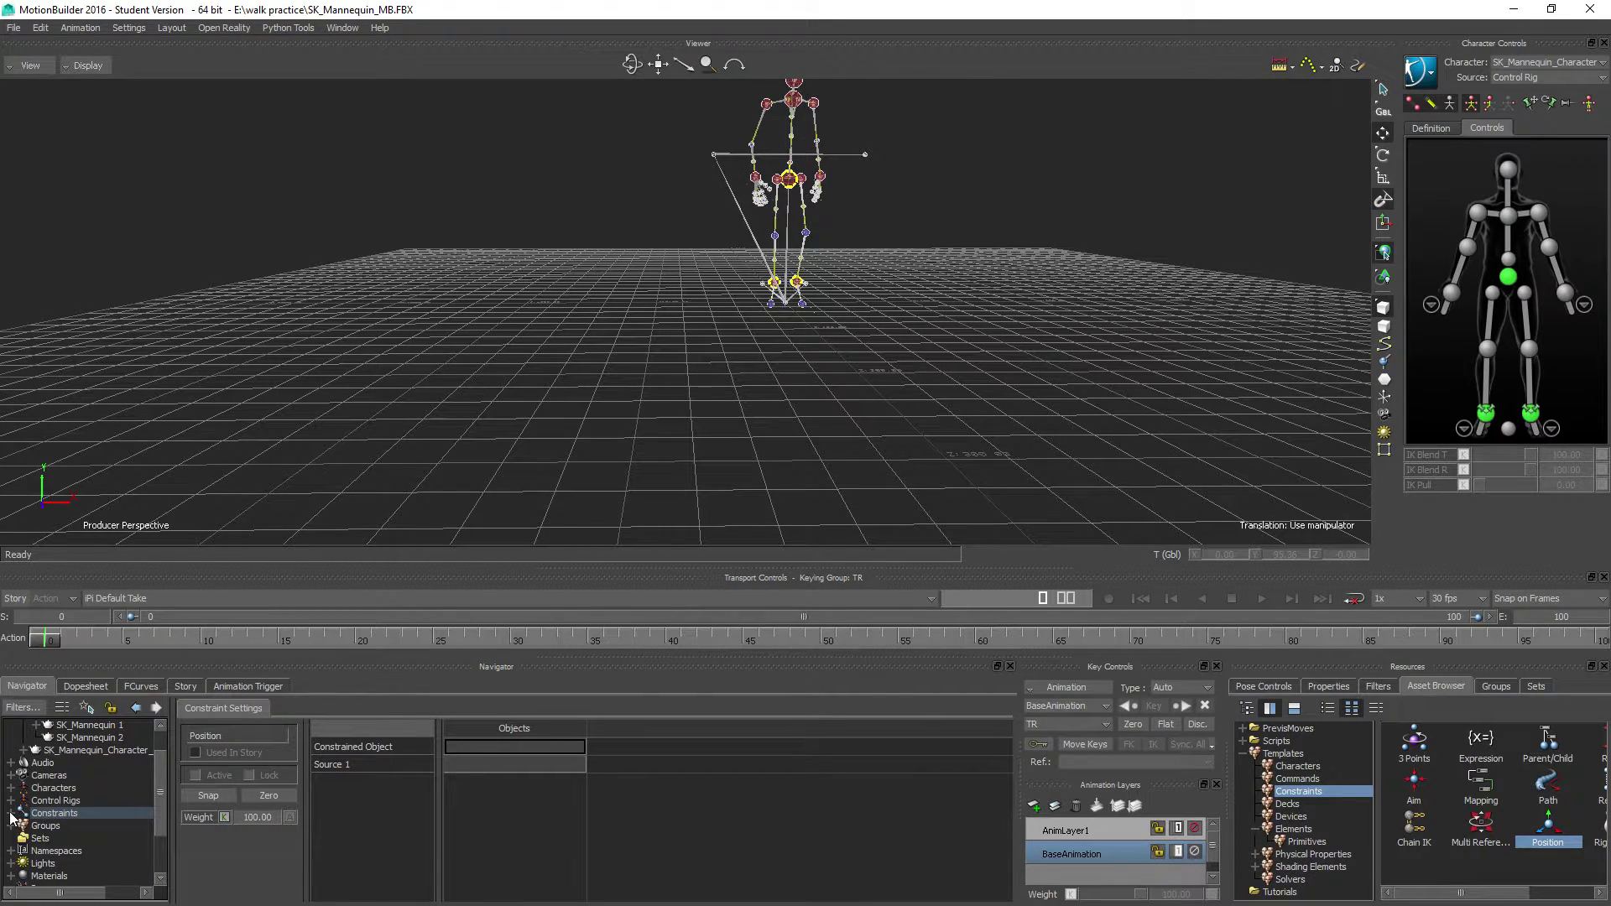
click(10, 813)
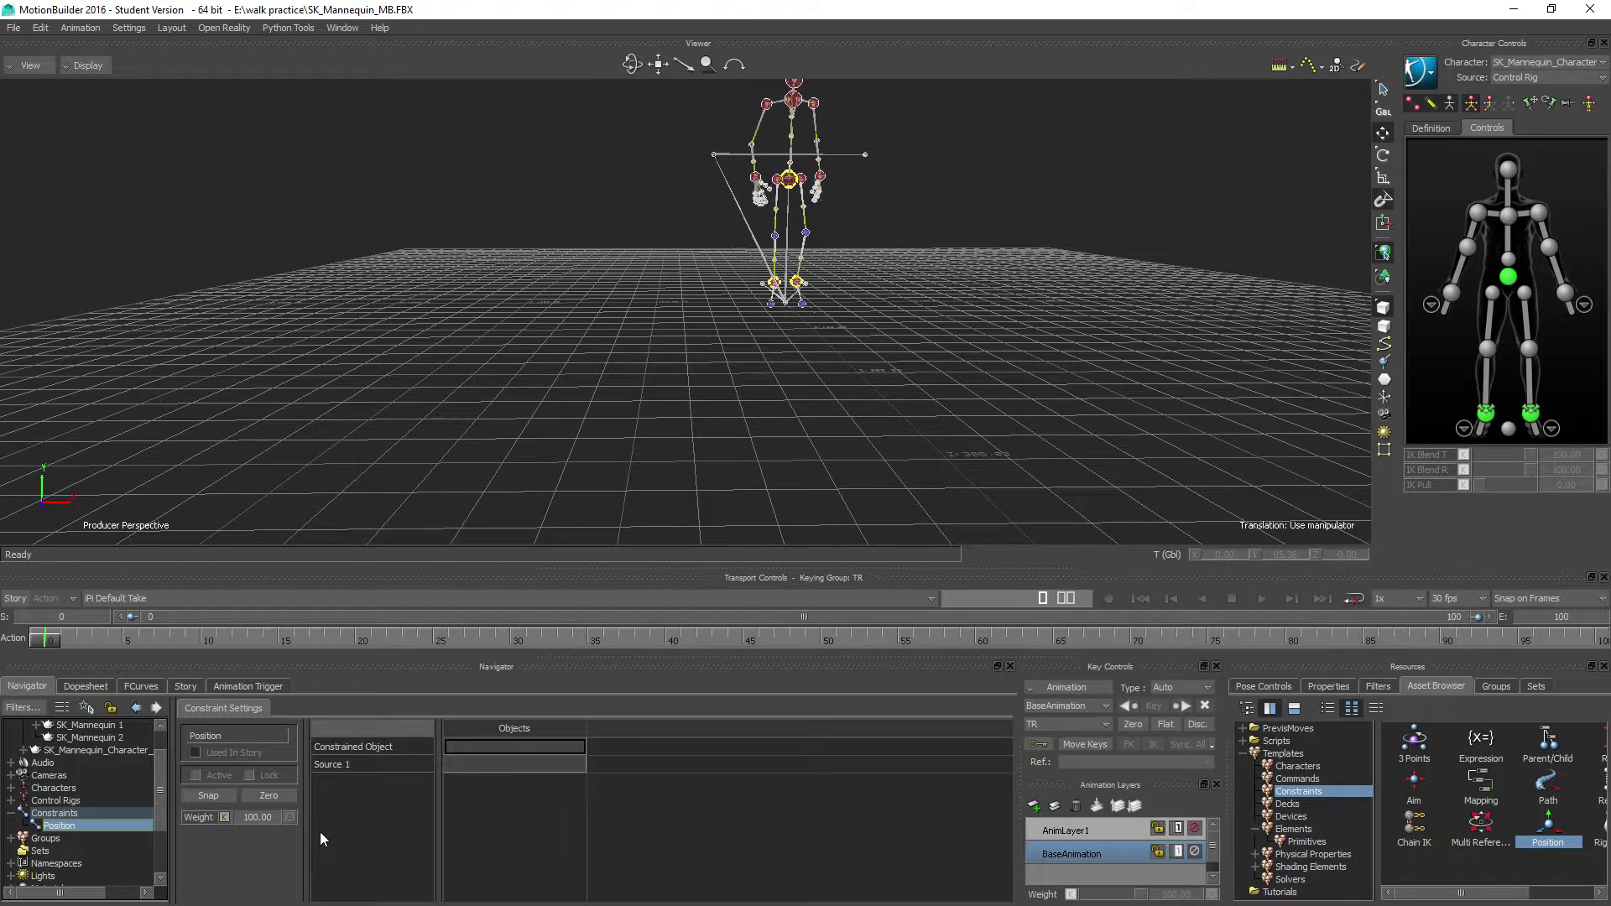
scroll(73, 751, up, 1)
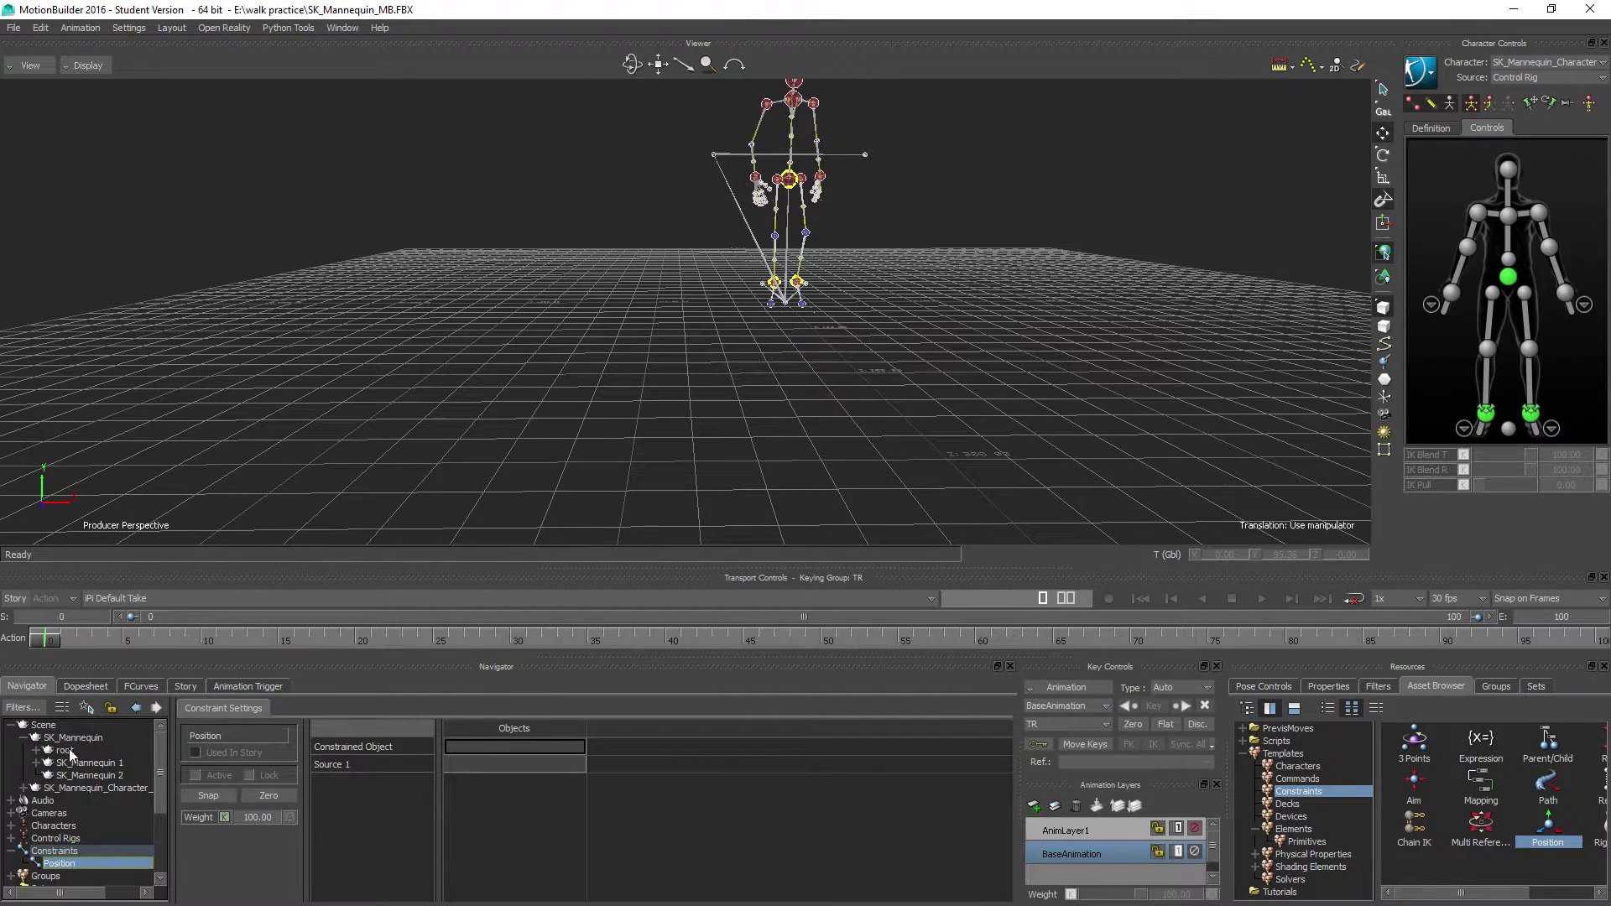
Make root the constrained object and the mannequin's Ctrl HipsEffector Source 1
drag(66, 752, 507, 748)
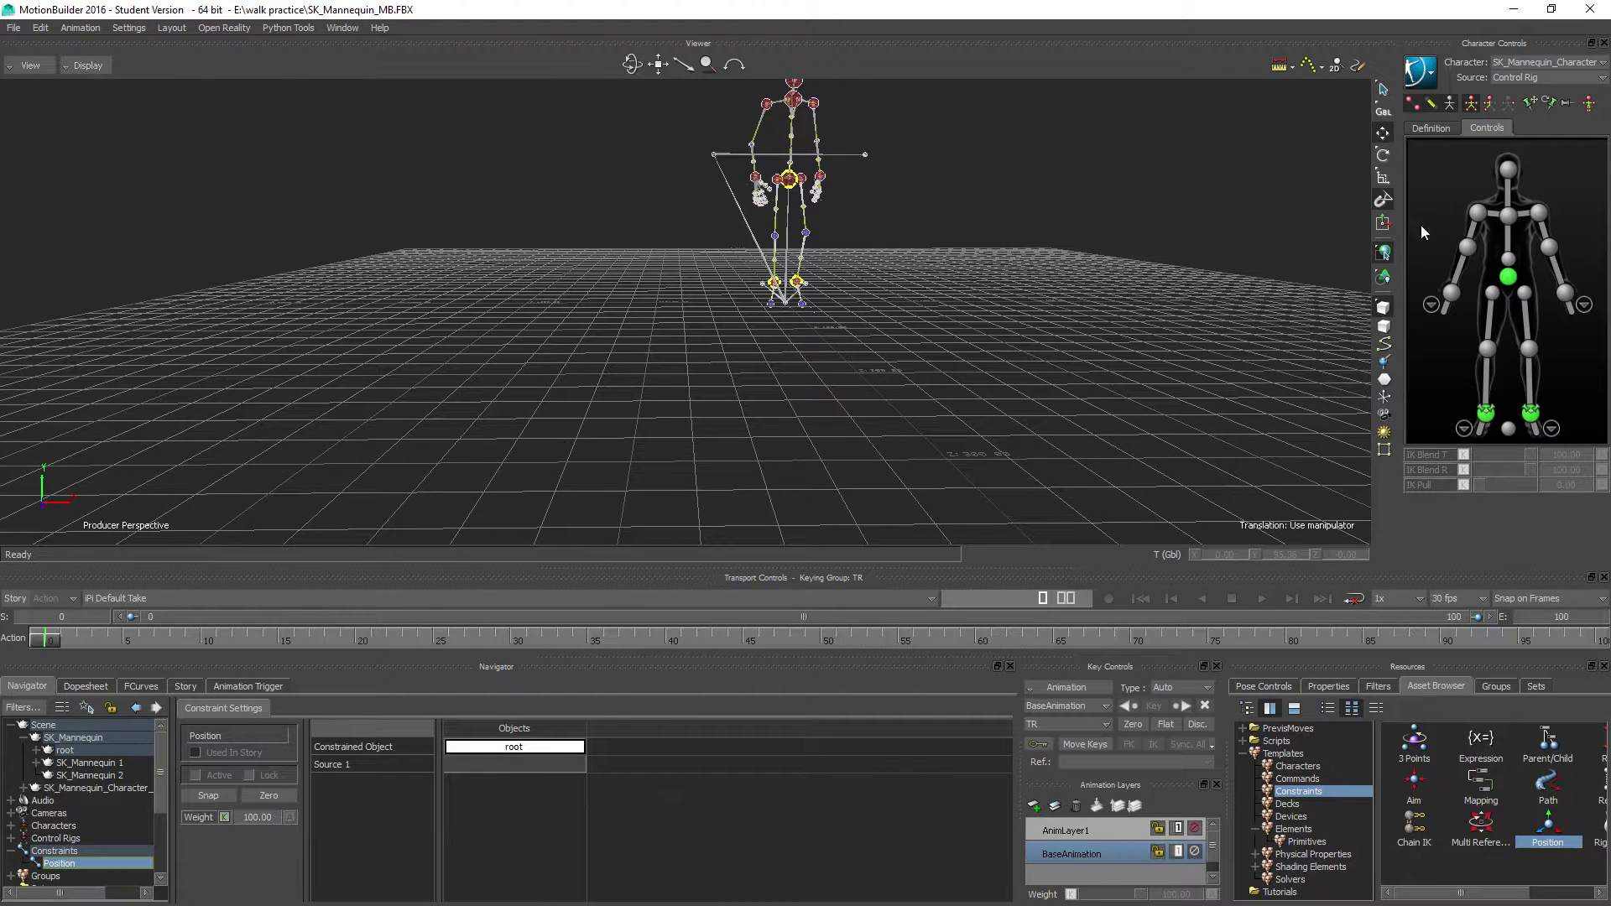
click(1510, 280)
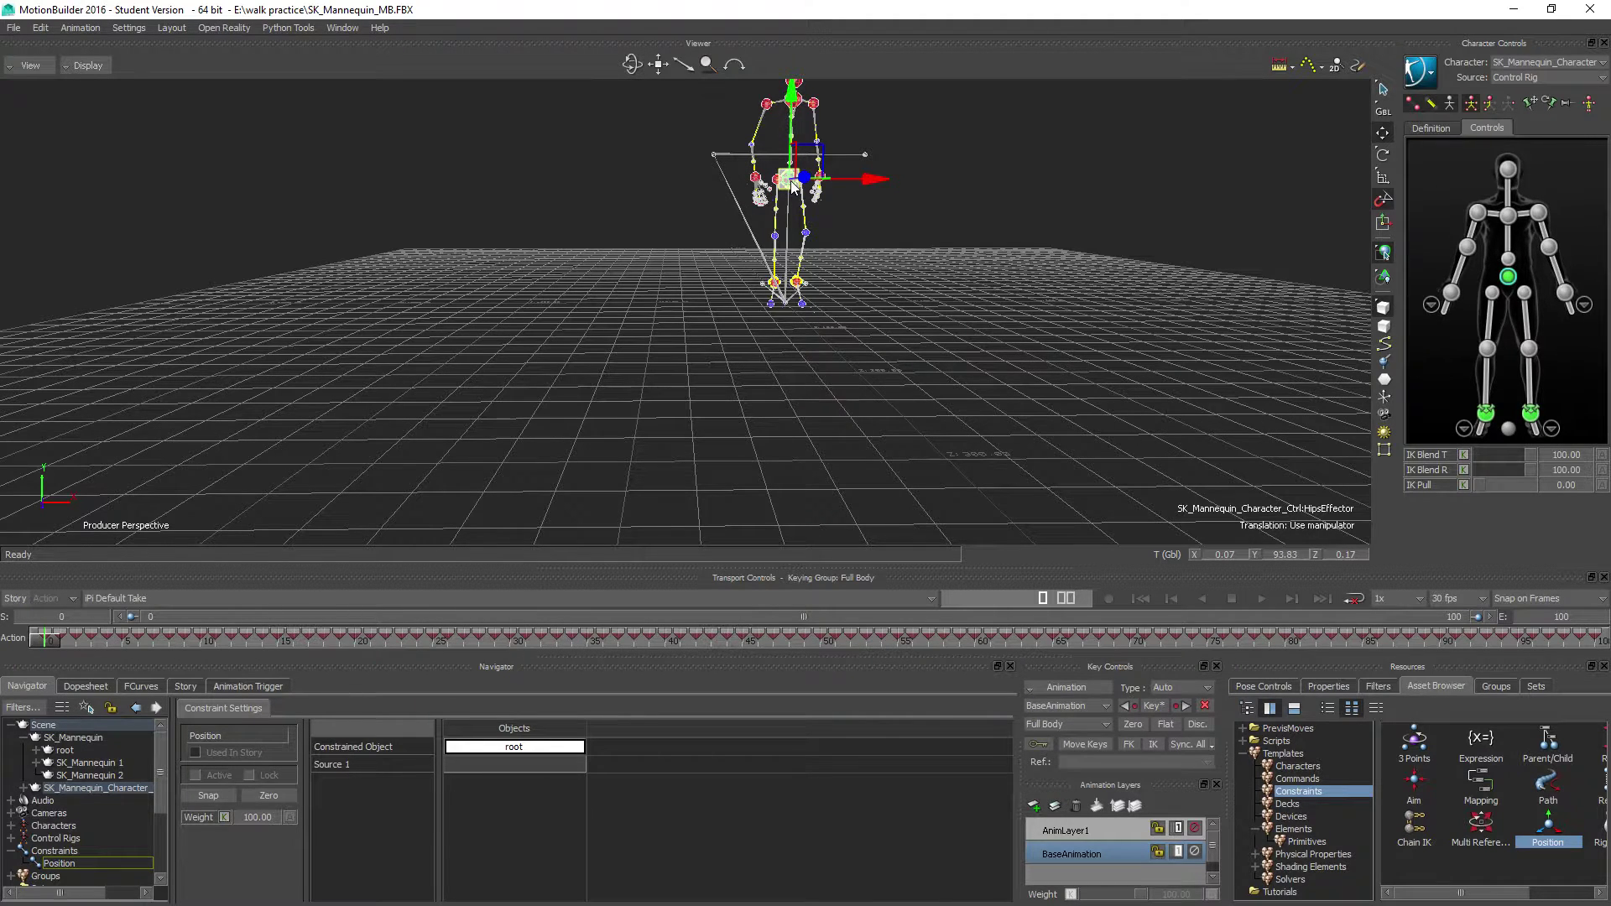
alt+drag(794, 186, 523, 764)
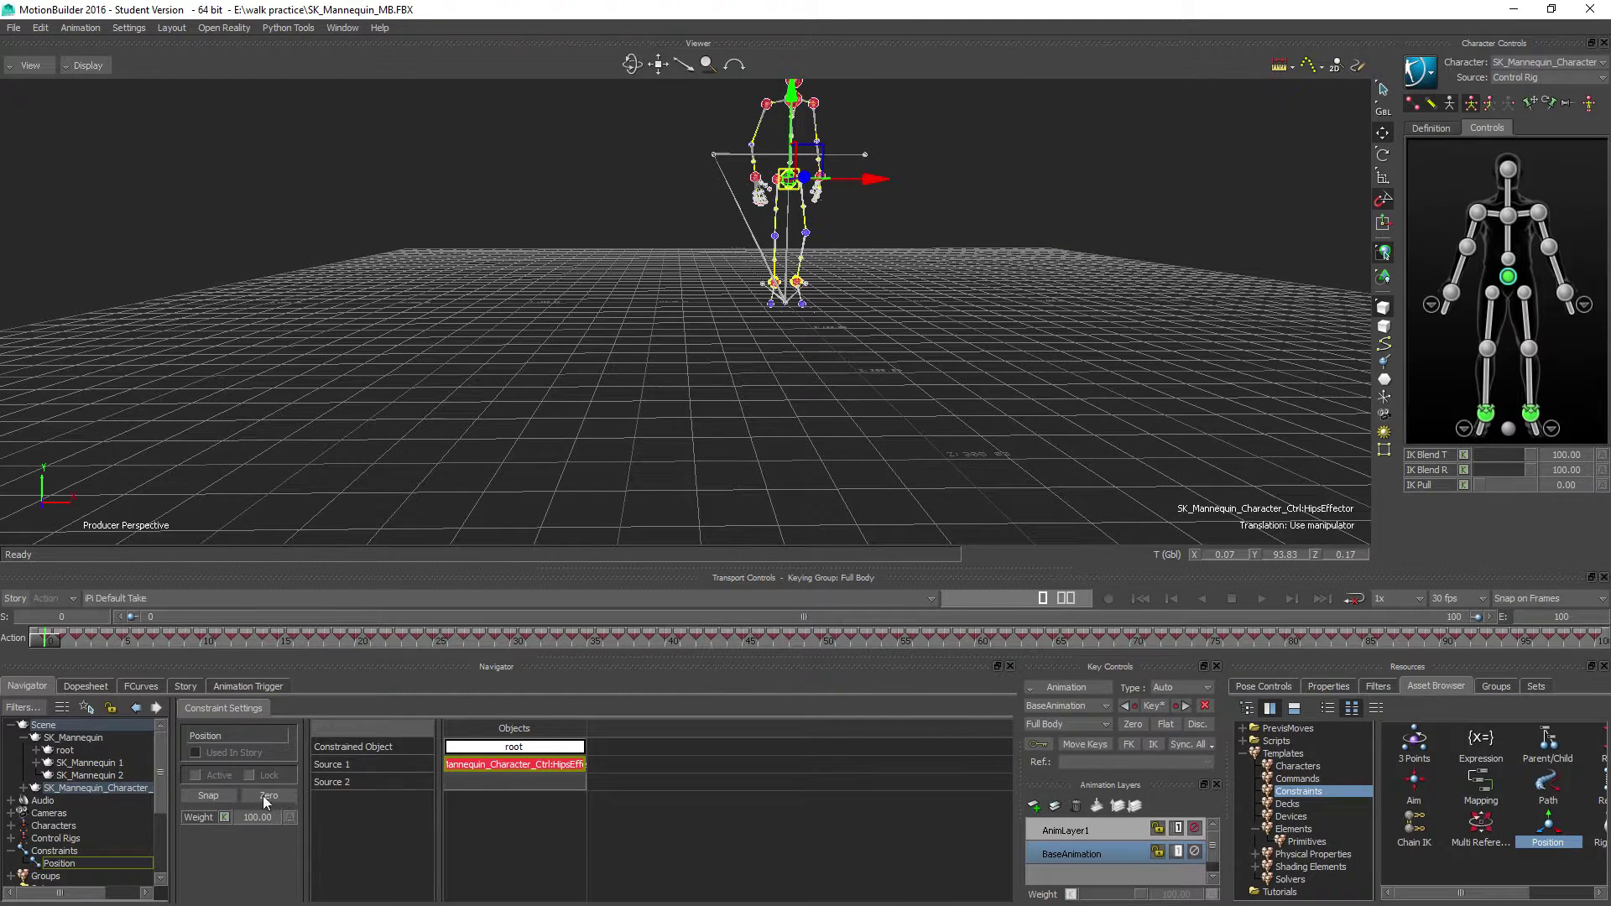
Enable root's Min Z and Max Z translation limits, then scrub to about frame 13 and back to check
click(63, 751)
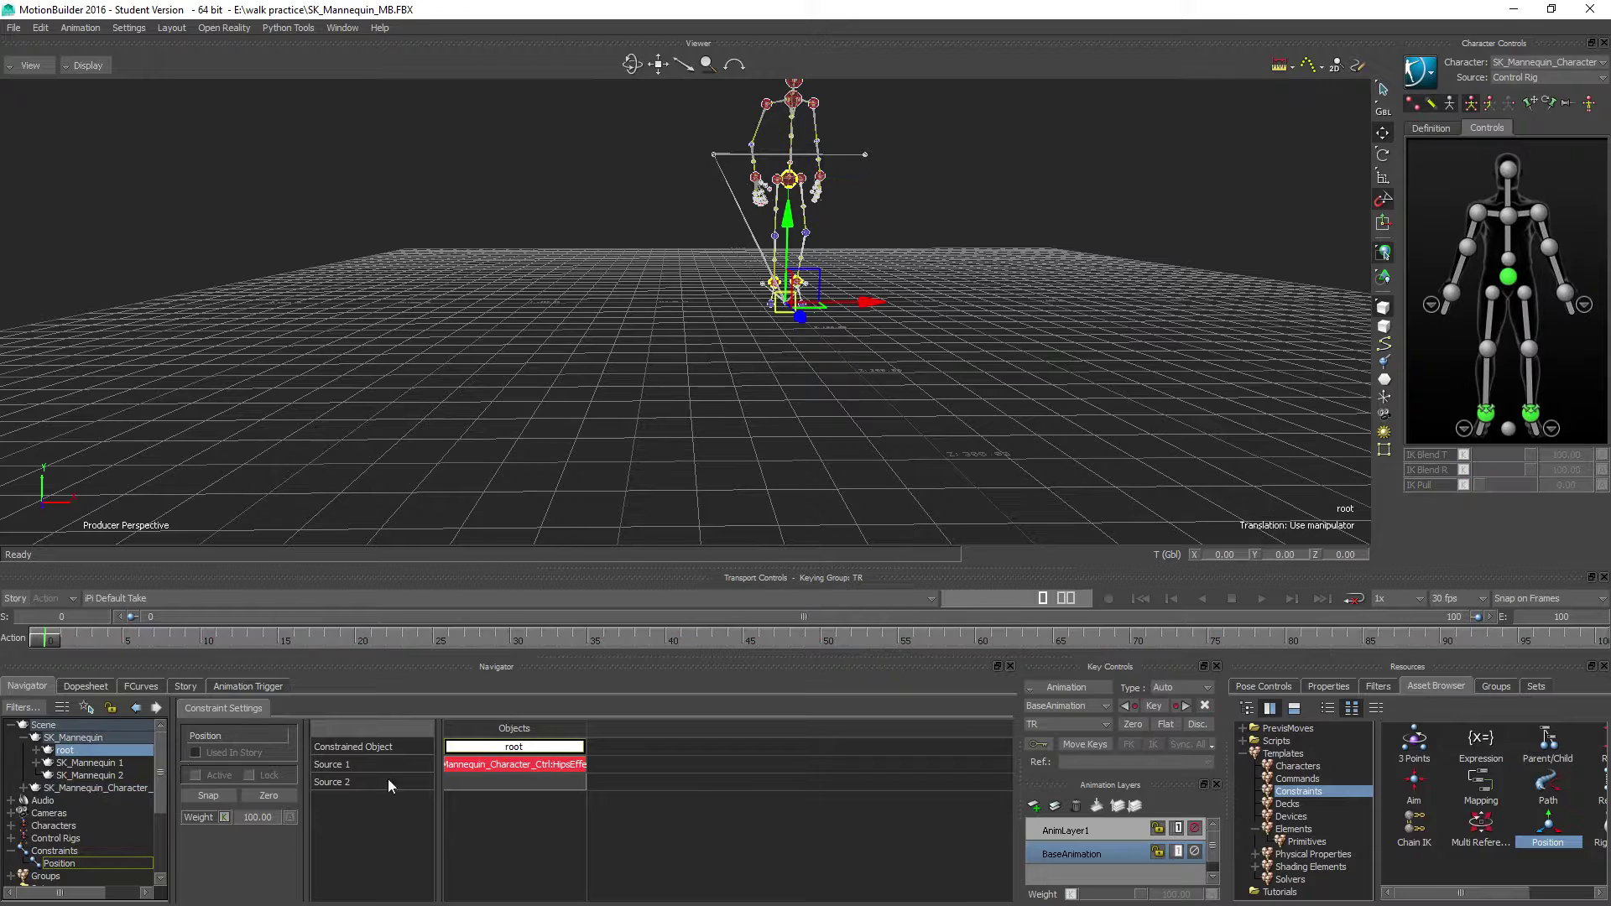
click(1326, 687)
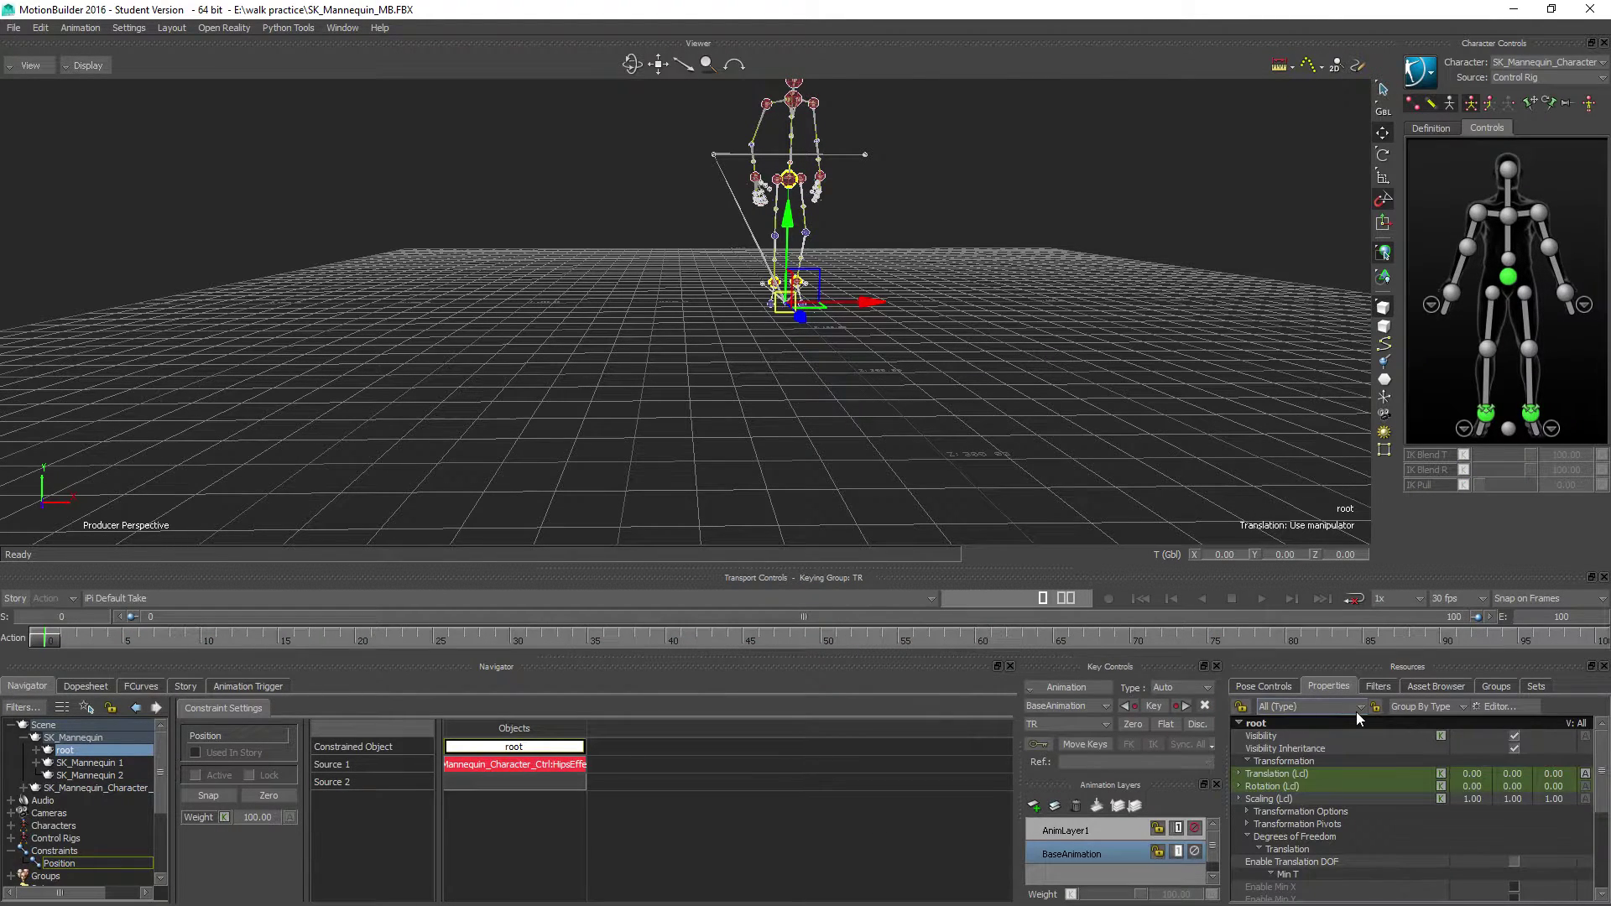
click(1362, 706)
click(1291, 720)
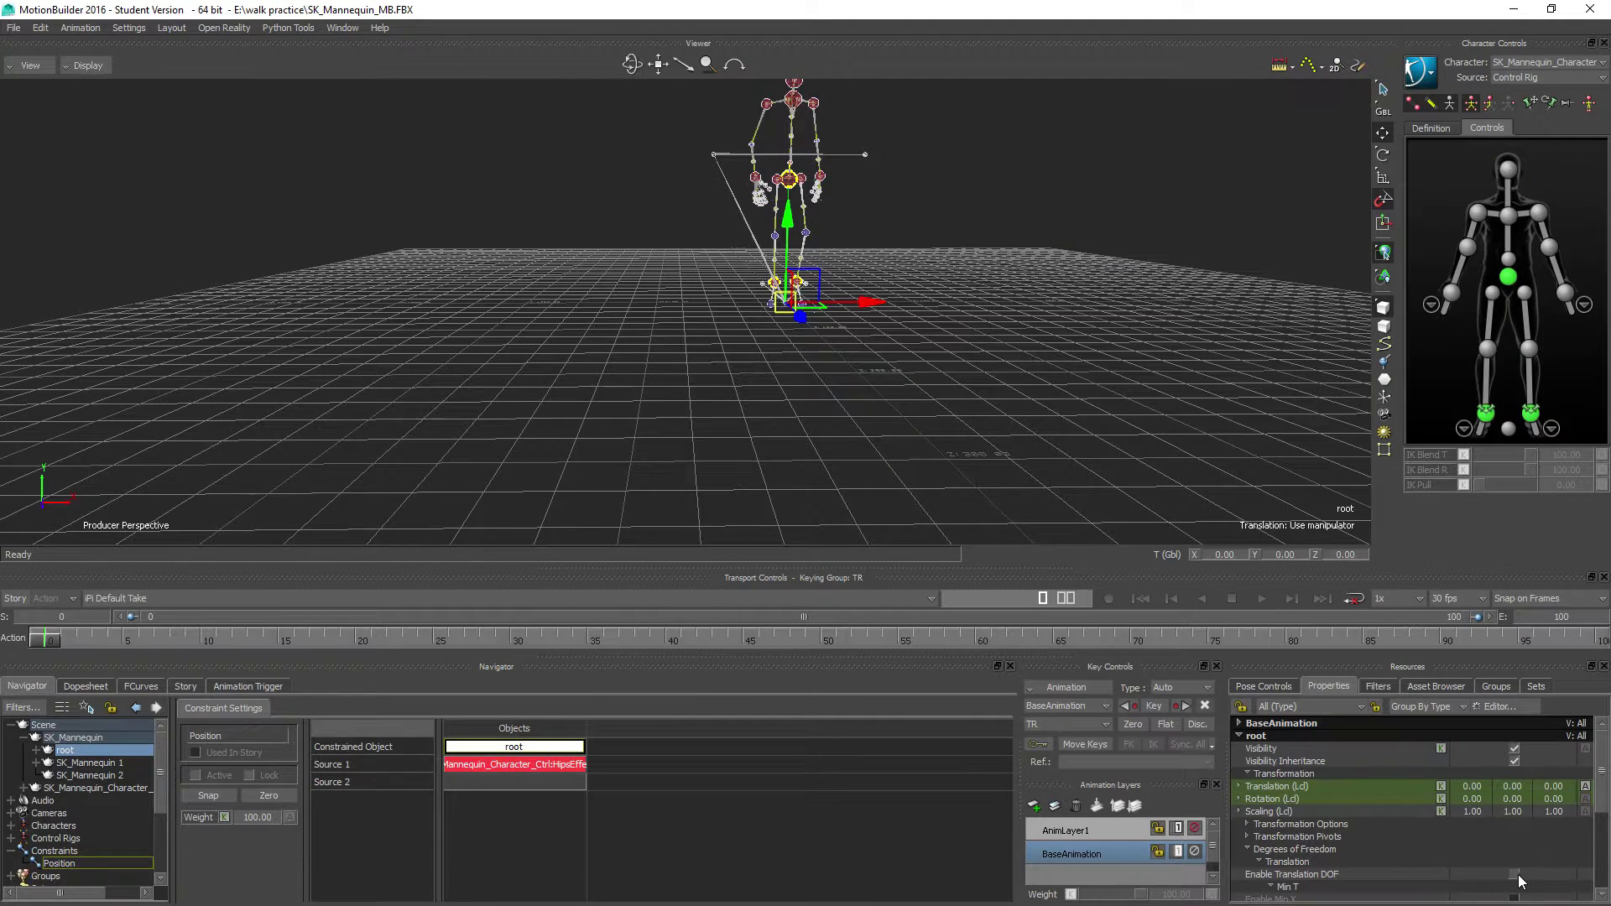
scroll(1519, 879, down, 2)
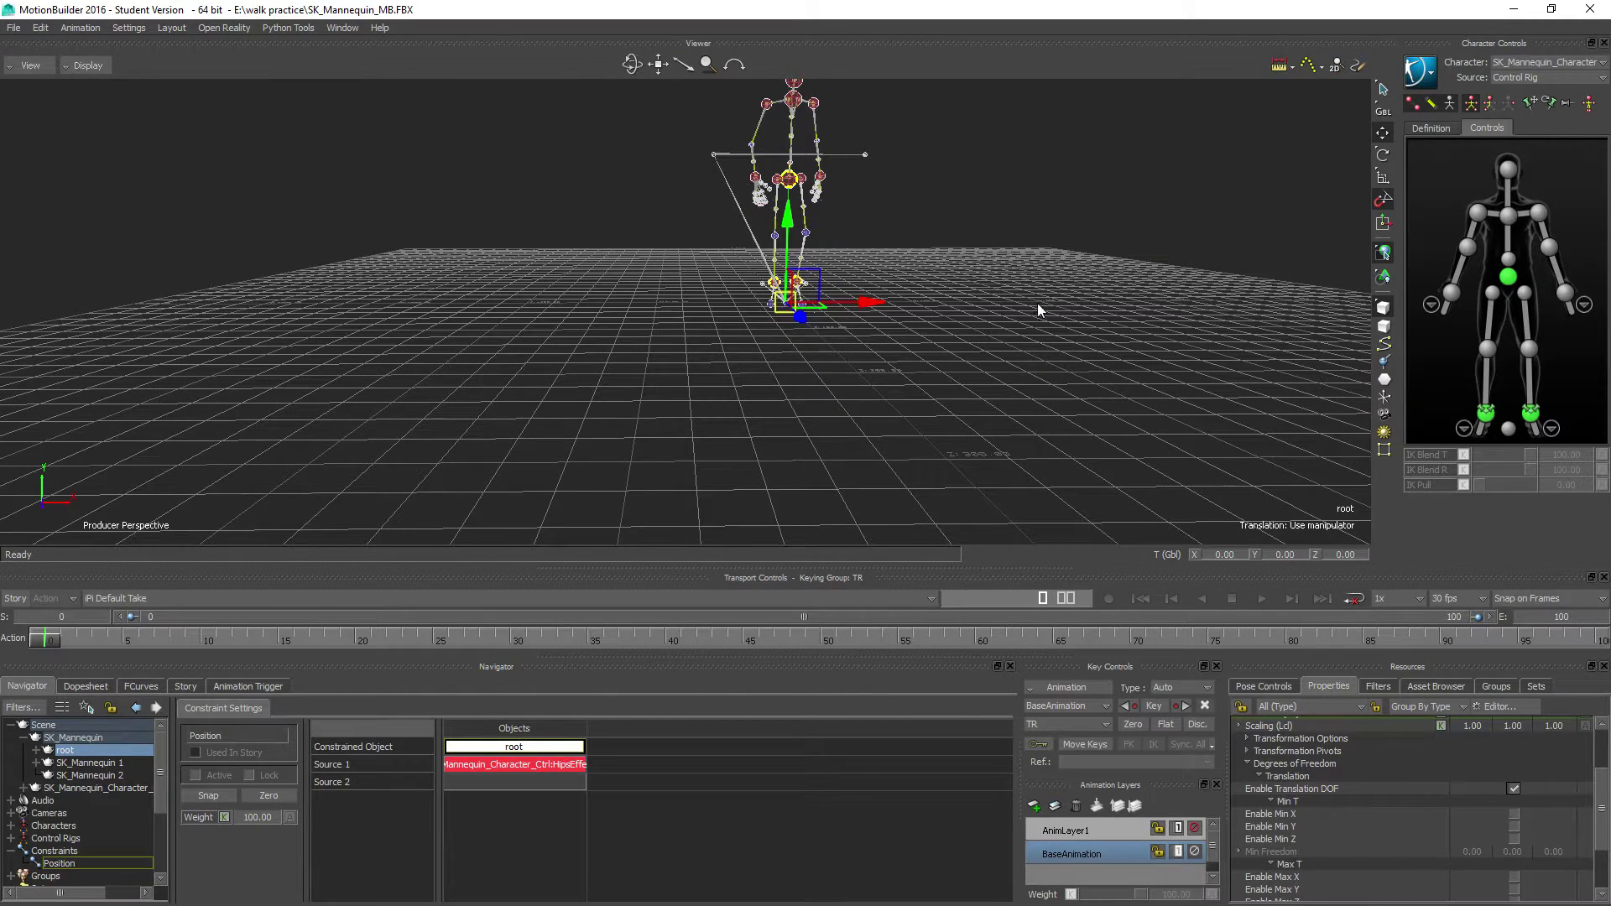
click(1514, 840)
scroll(1518, 868, down, 2)
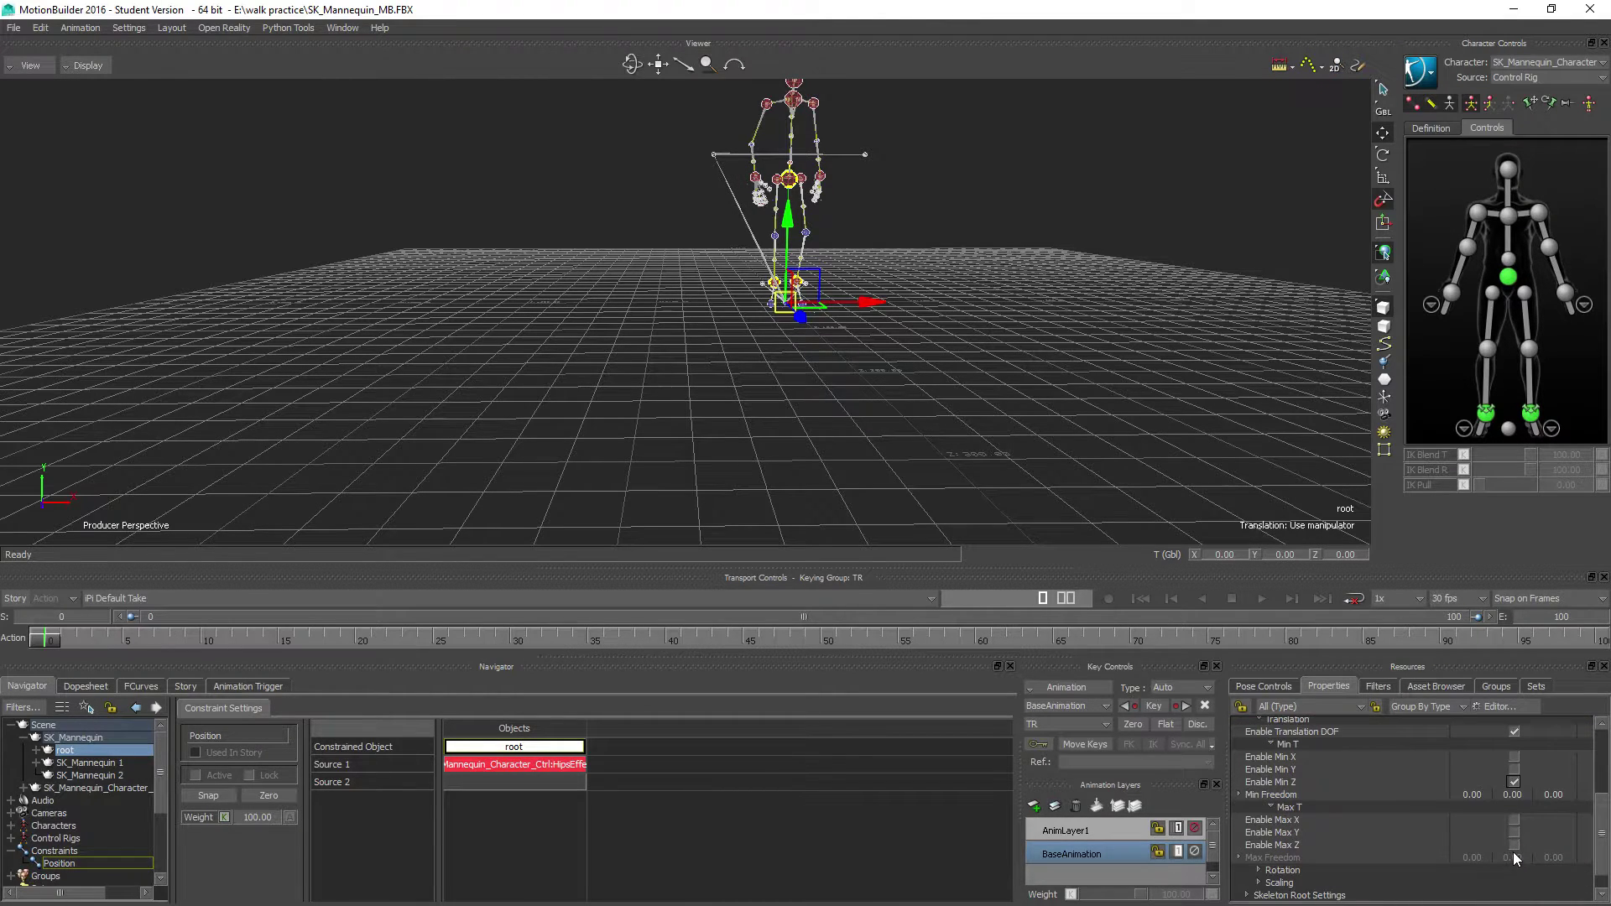
click(1515, 844)
mouse_move(53, 645)
mouse_down()
mouse_move(675, 664)
mouse_move(1135, 648)
mouse_move(48, 626)
mouse_up()
mouse_move(50, 645)
mouse_down()
mouse_move(126, 639)
mouse_move(48, 639)
mouse_up()
Plot SK_Mannequin_Character's animation onto the skeleton at 30 fps and scrub to about frame 79
double_click(47, 826)
click(92, 838)
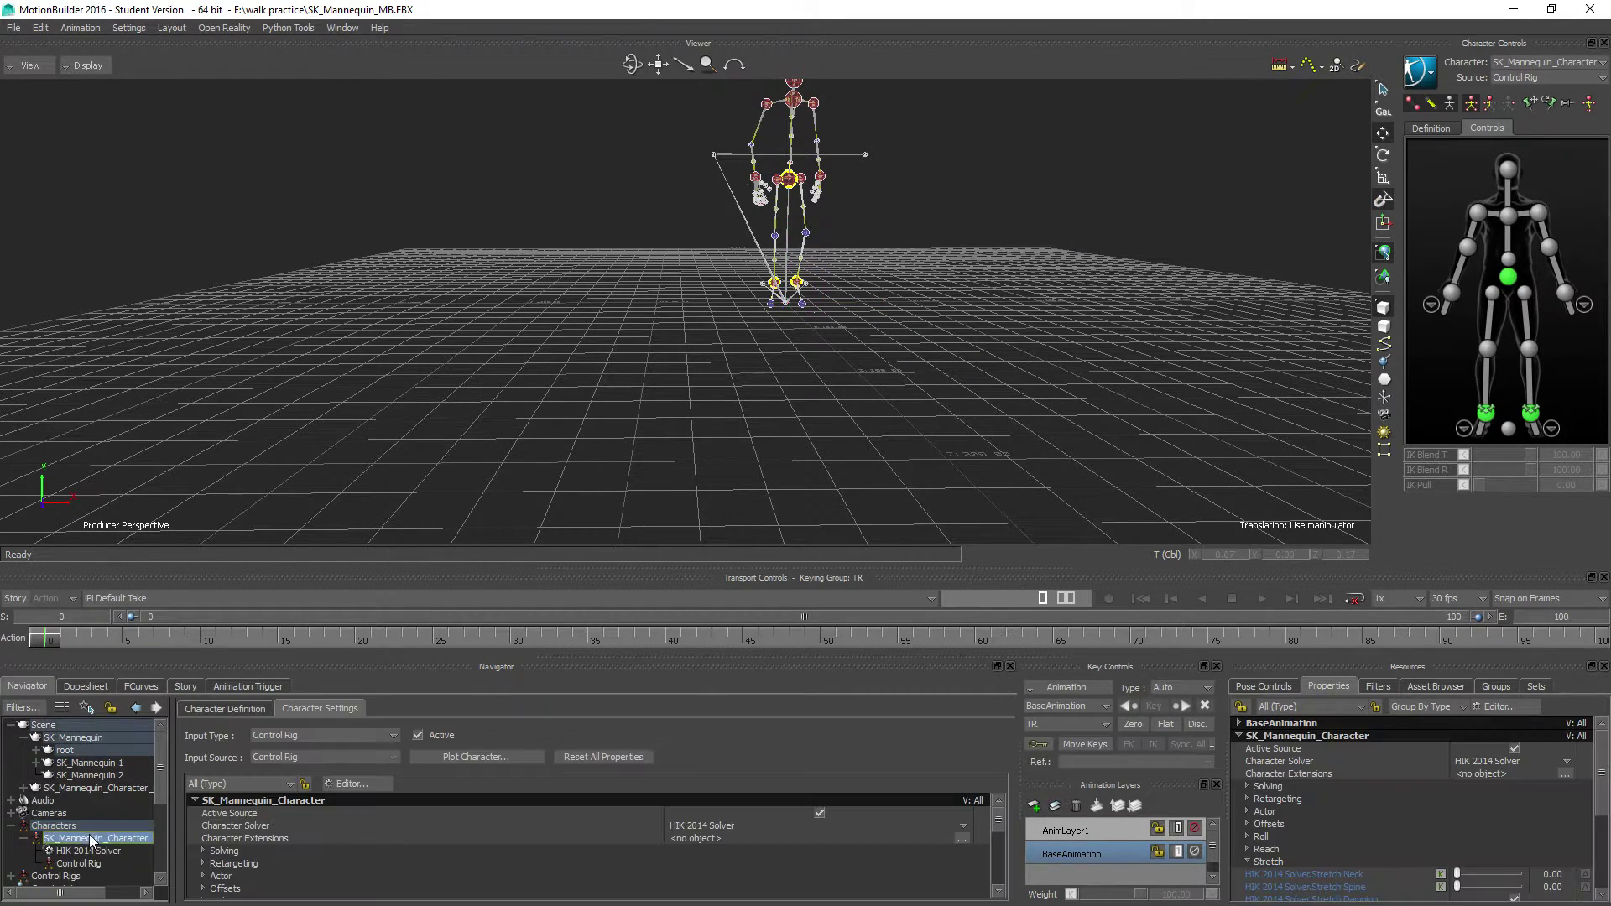
click(477, 756)
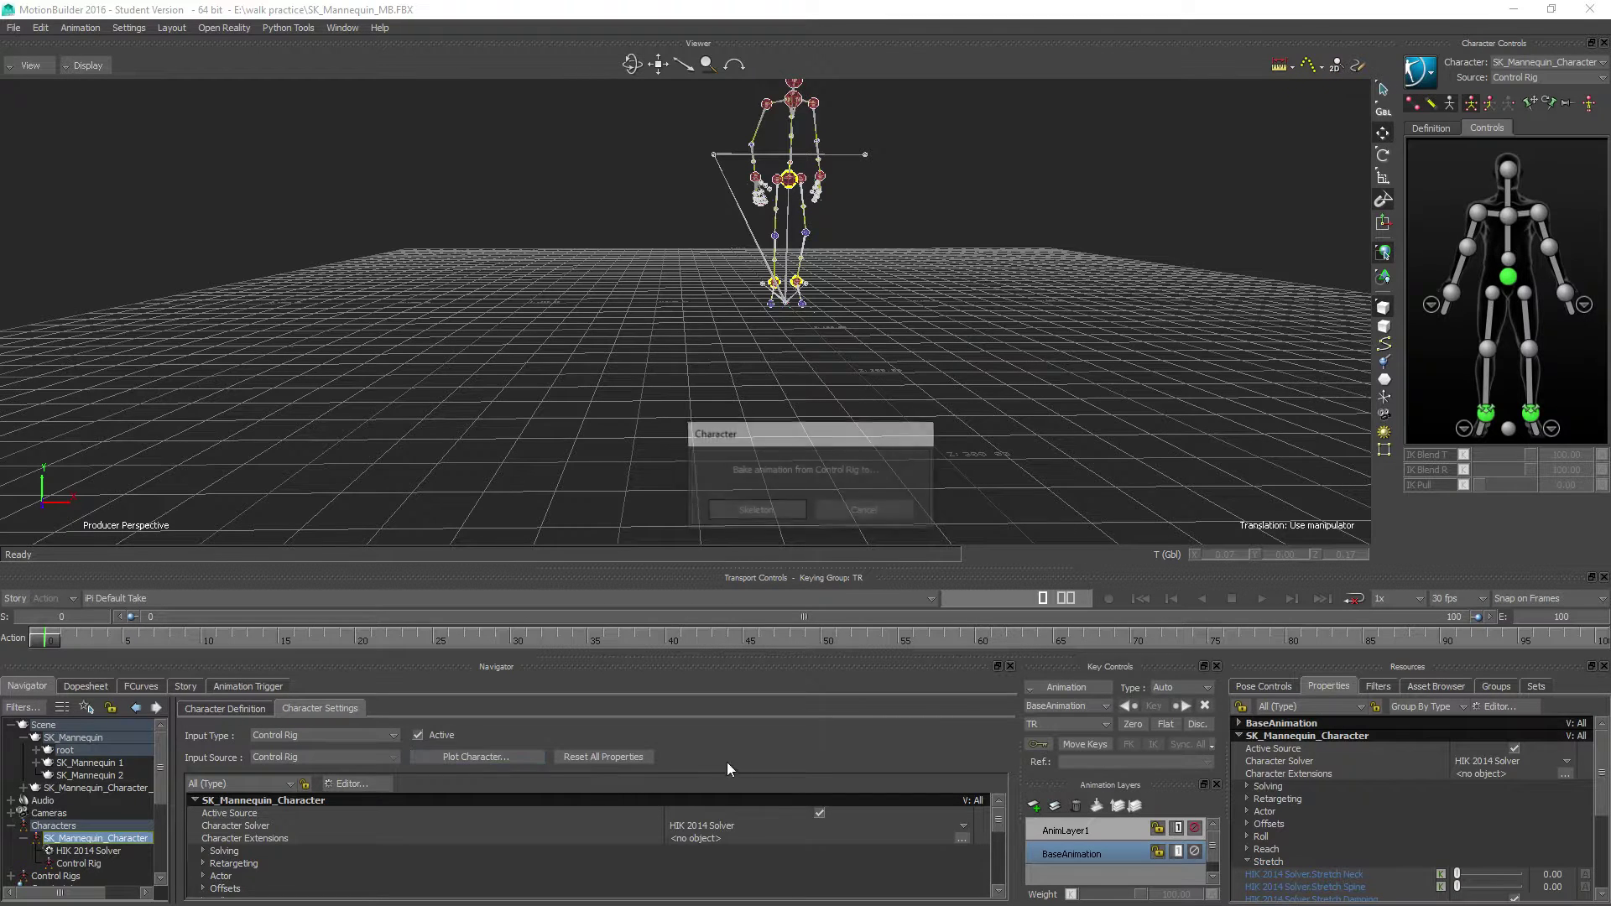
click(757, 511)
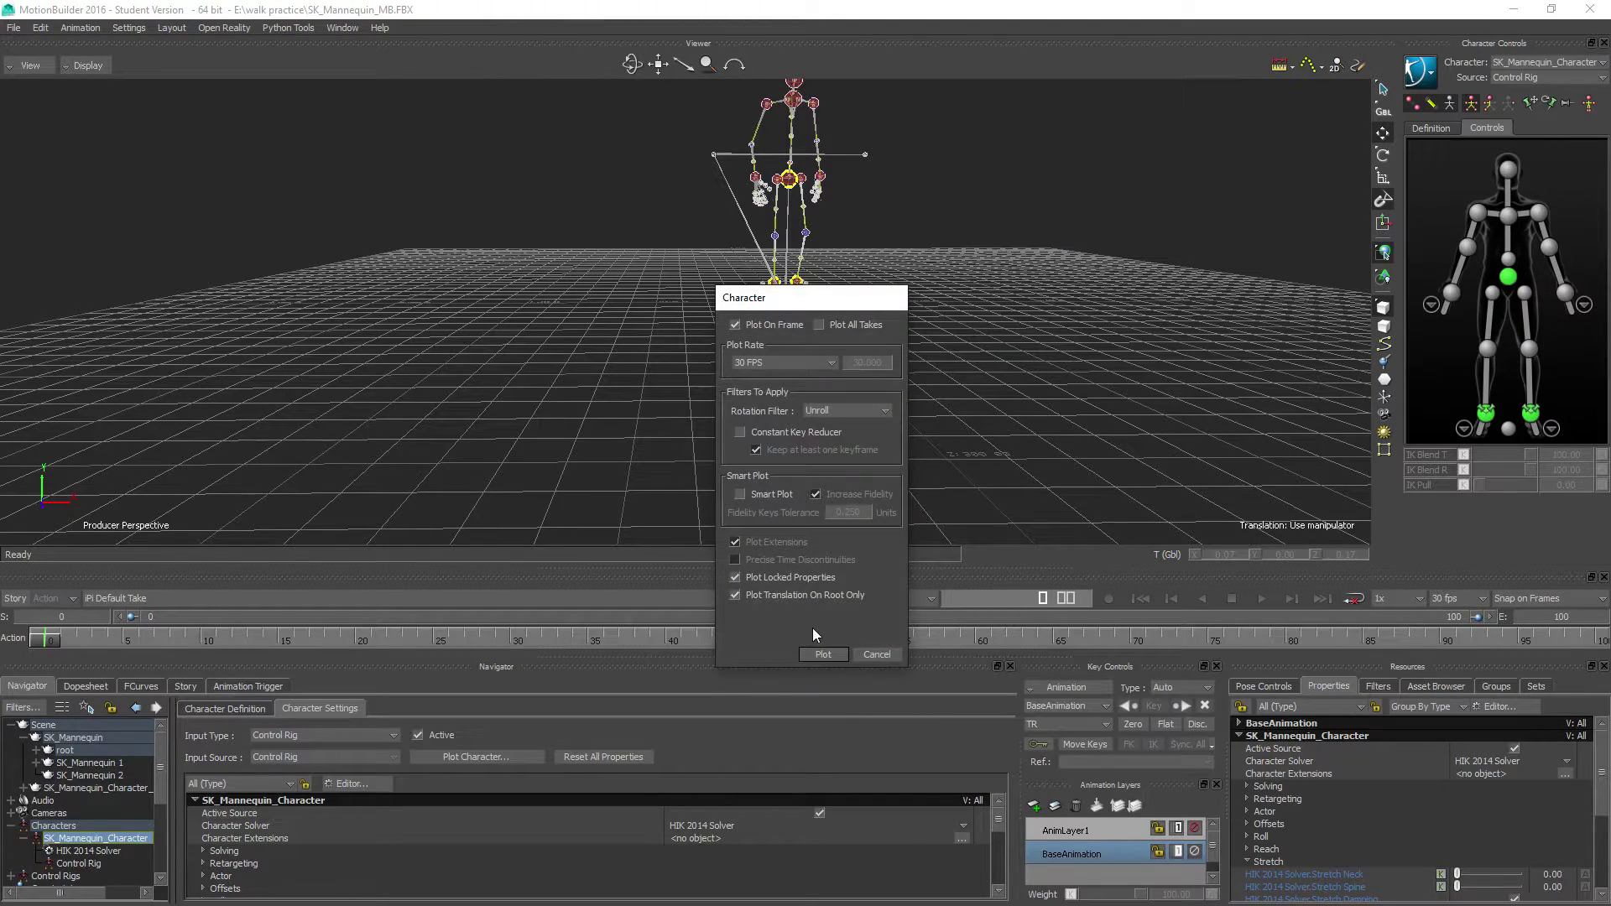
click(824, 655)
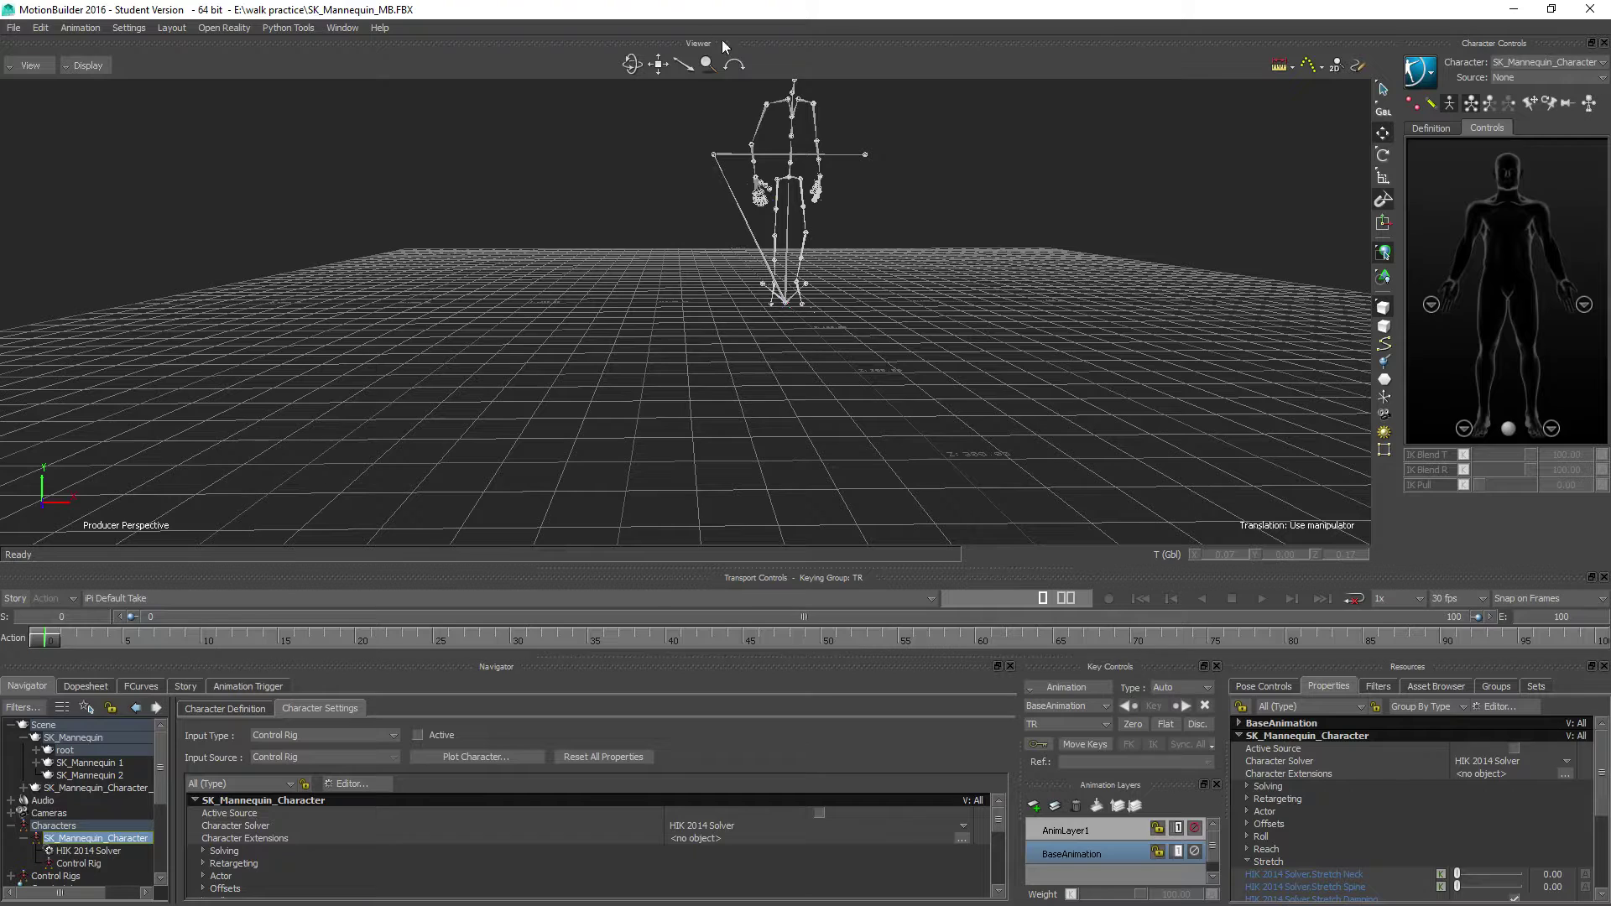
mouse_move(52, 644)
mouse_down()
mouse_move(1286, 640)
mouse_move(50, 640)
mouse_up()
Show the mannequin mesh group and preview the walk from the side, ending at frame 35
click(1494, 687)
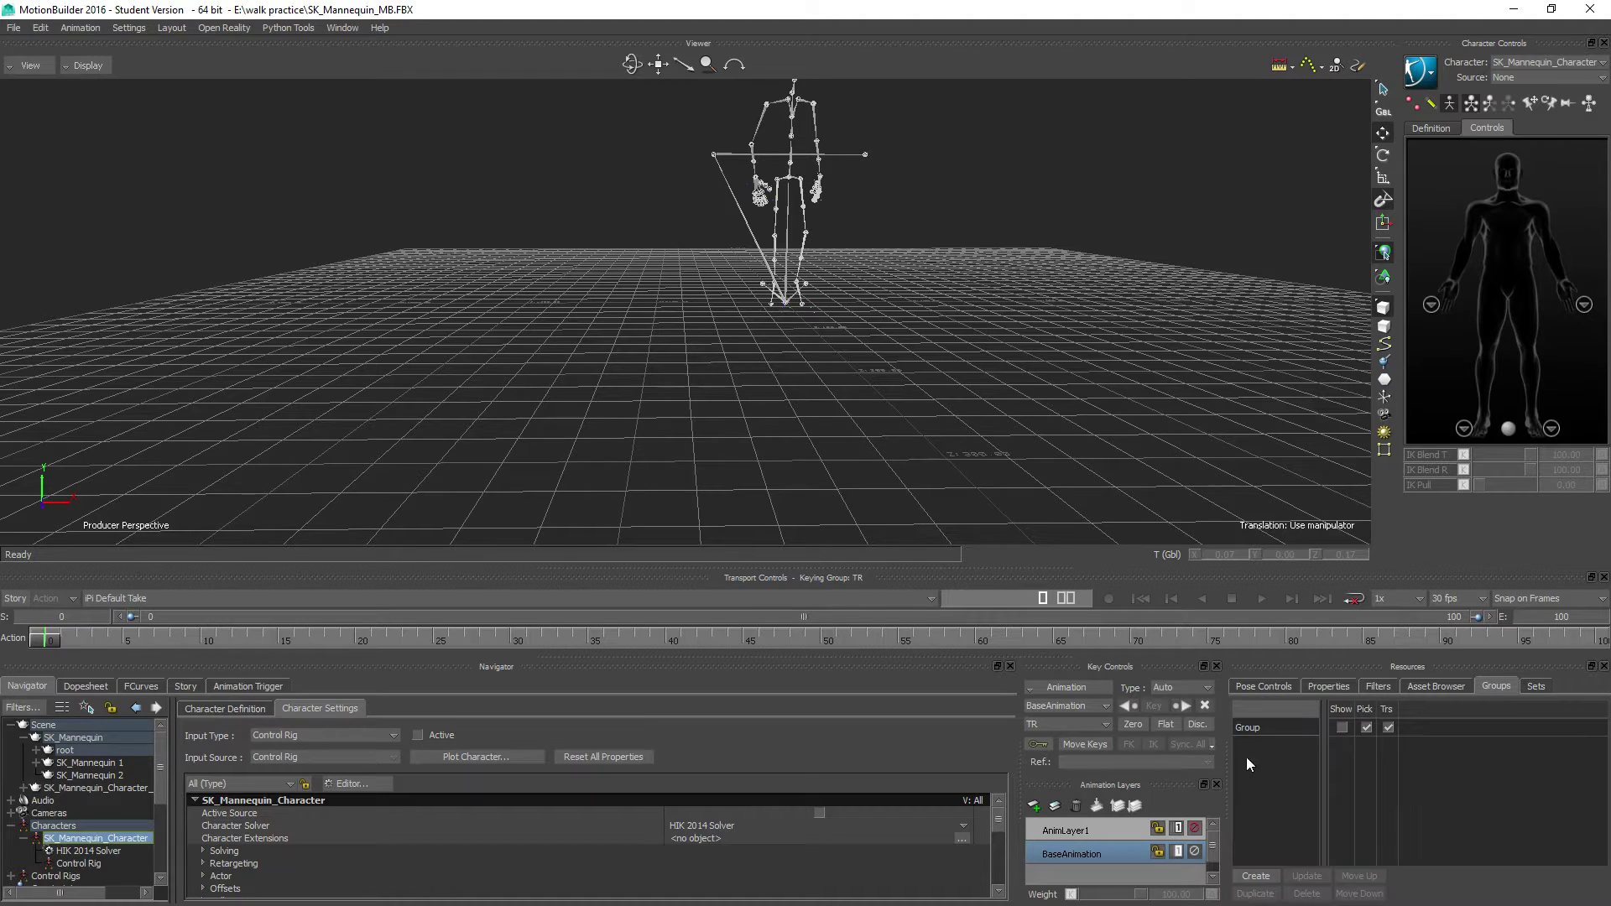
click(1342, 728)
drag(84, 641, 49, 640)
ctrl+shift+drag(880, 233, 866, 438)
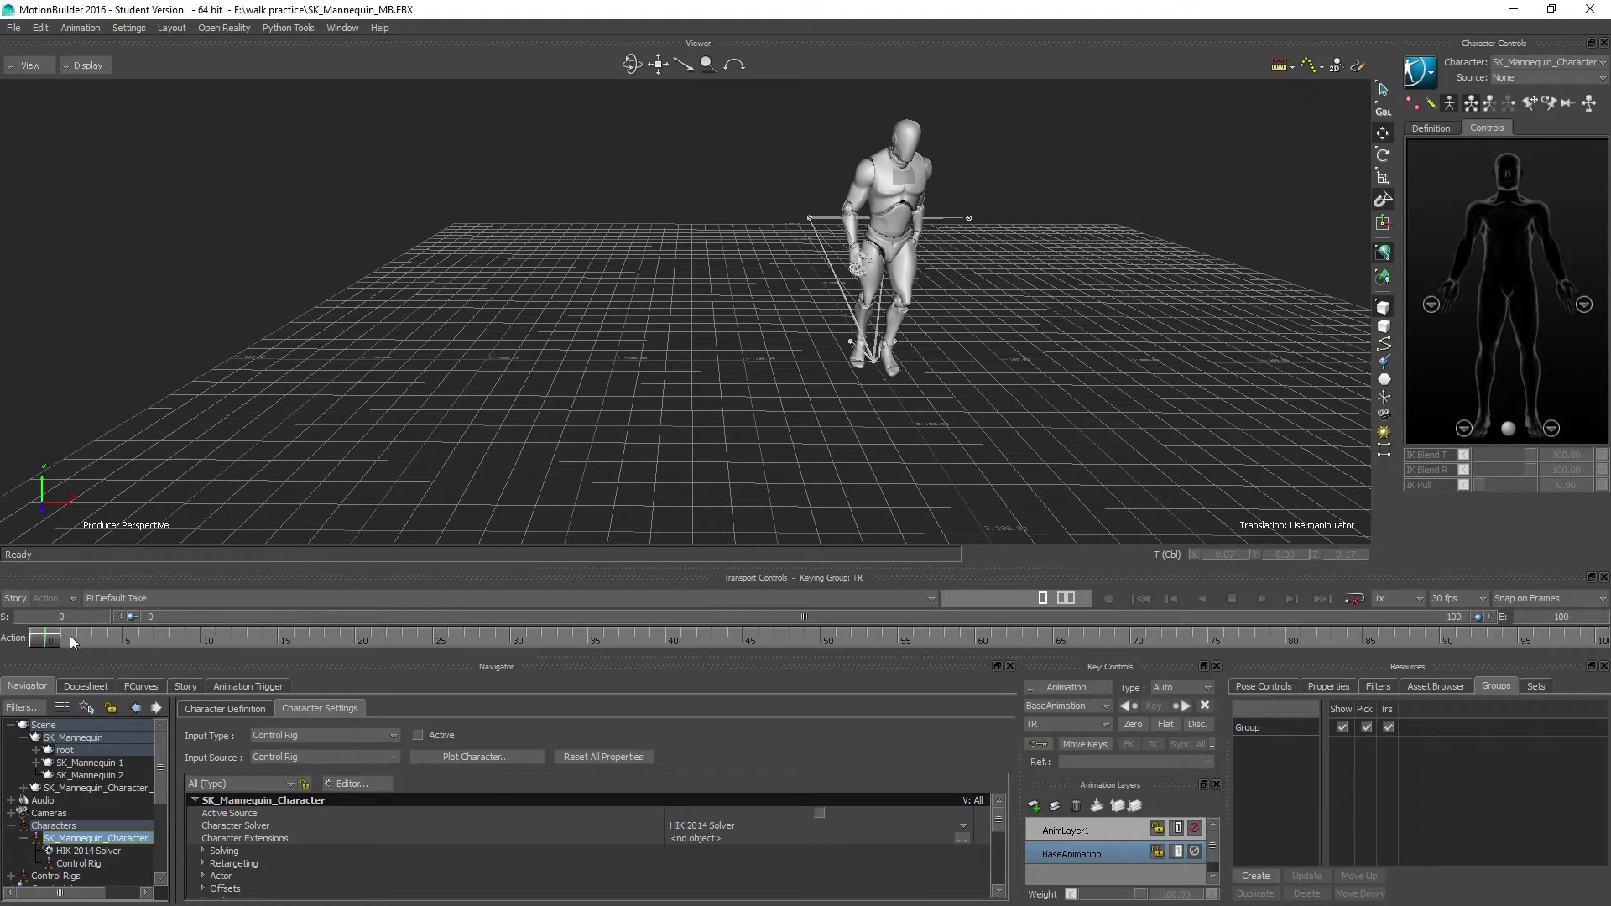
mouse_move(53, 643)
mouse_down()
mouse_move(637, 668)
mouse_move(46, 643)
mouse_up()
Export the motion file as walk_test2.fbx and confirm the export options
click(15, 29)
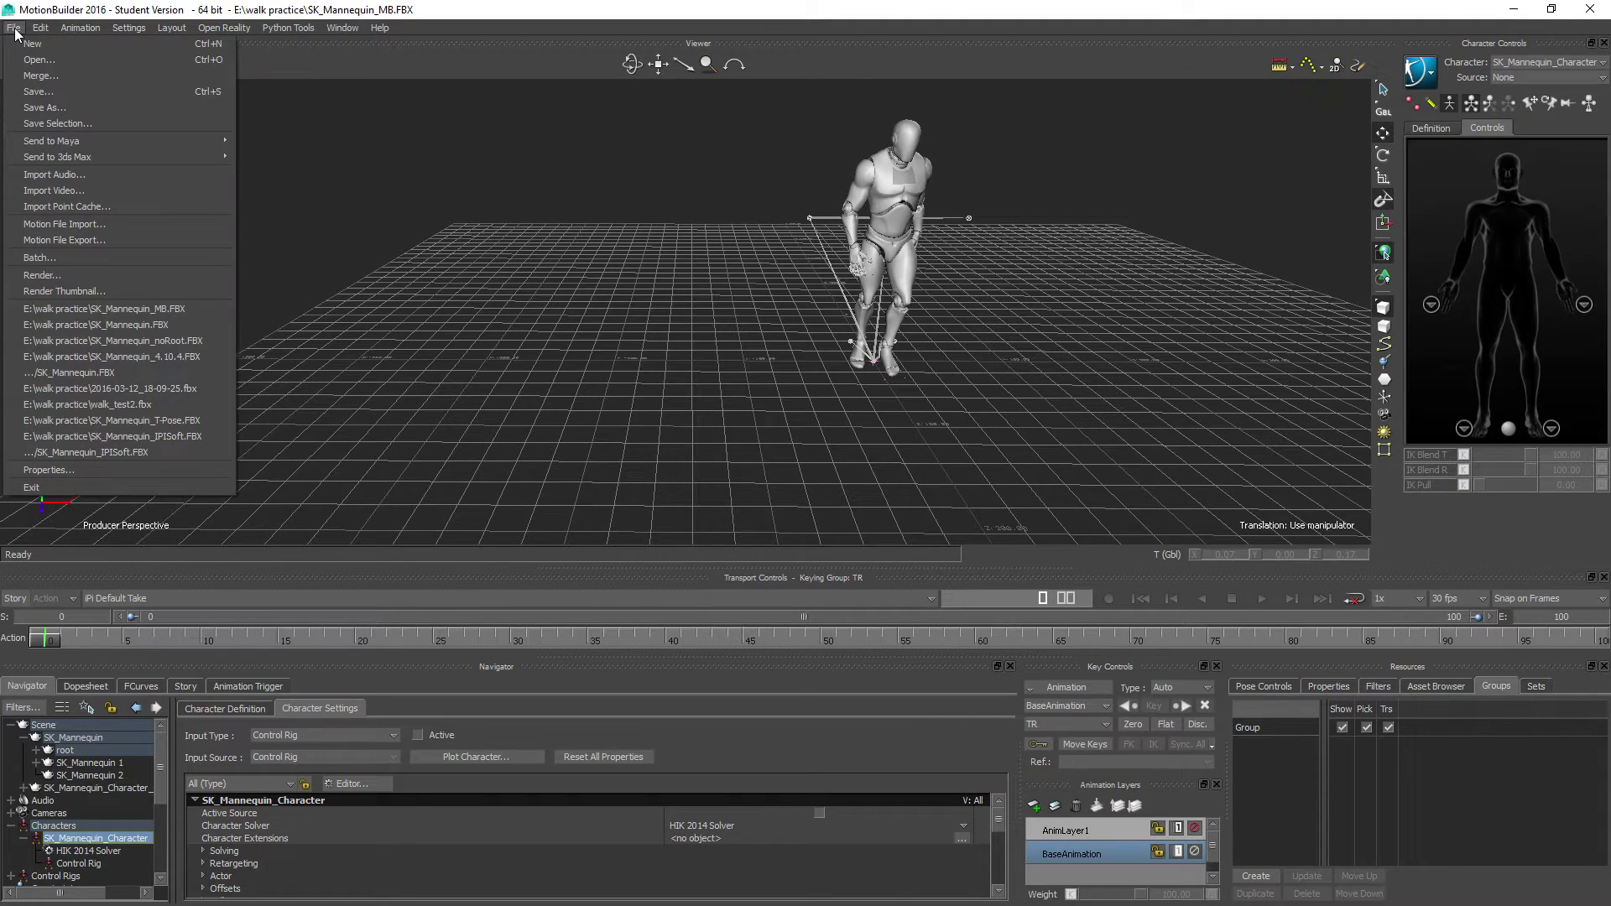
click(87, 242)
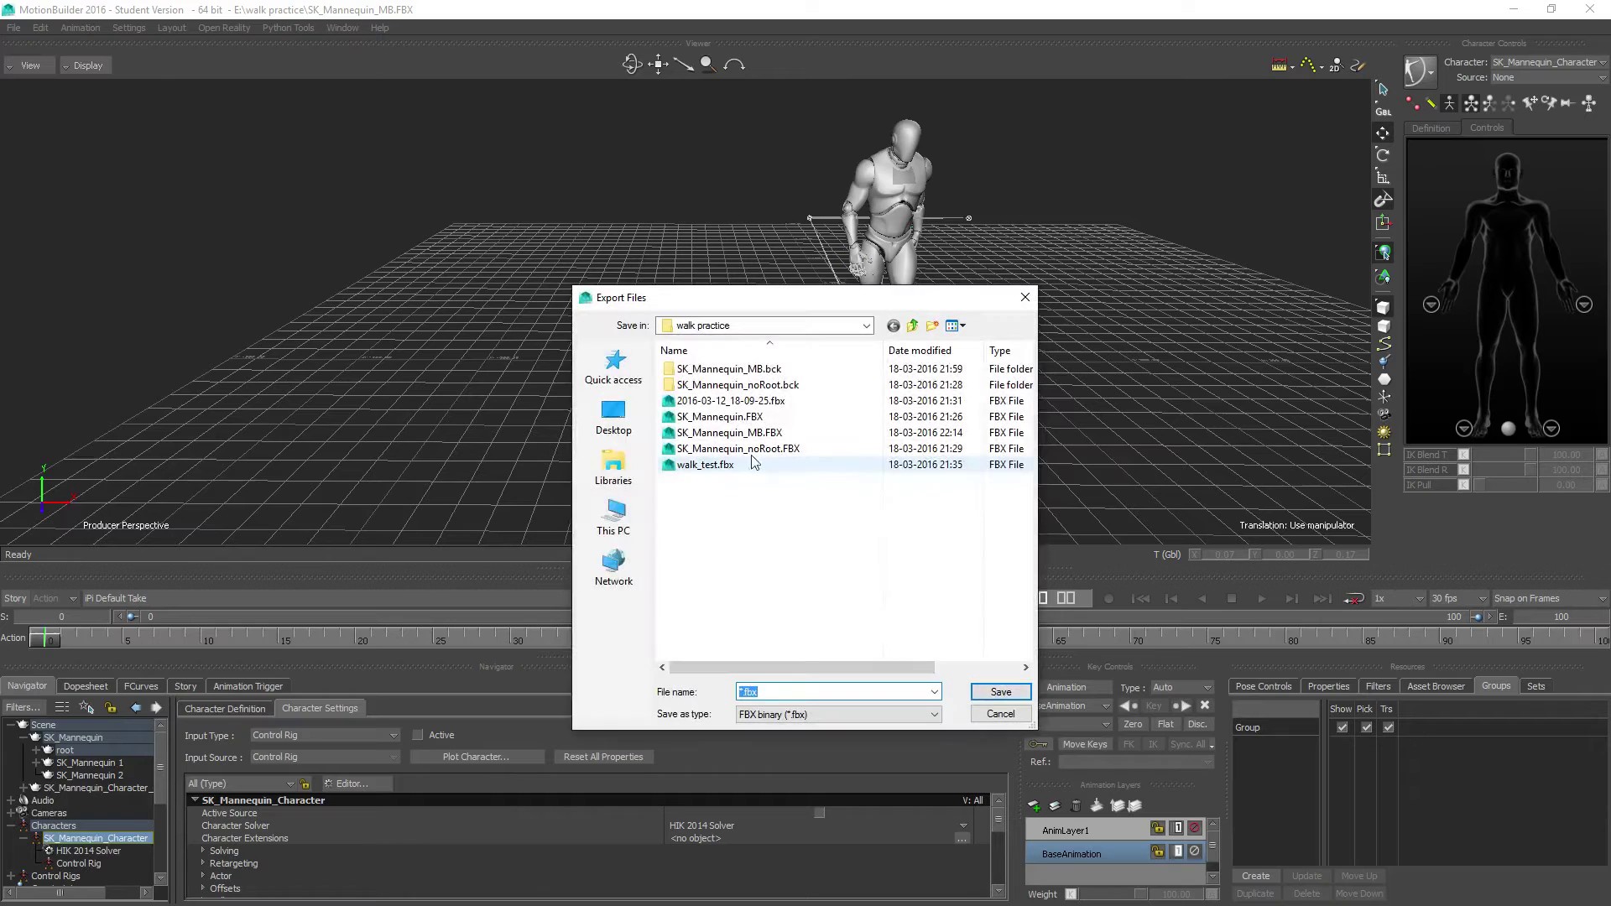
click(705, 465)
click(798, 691)
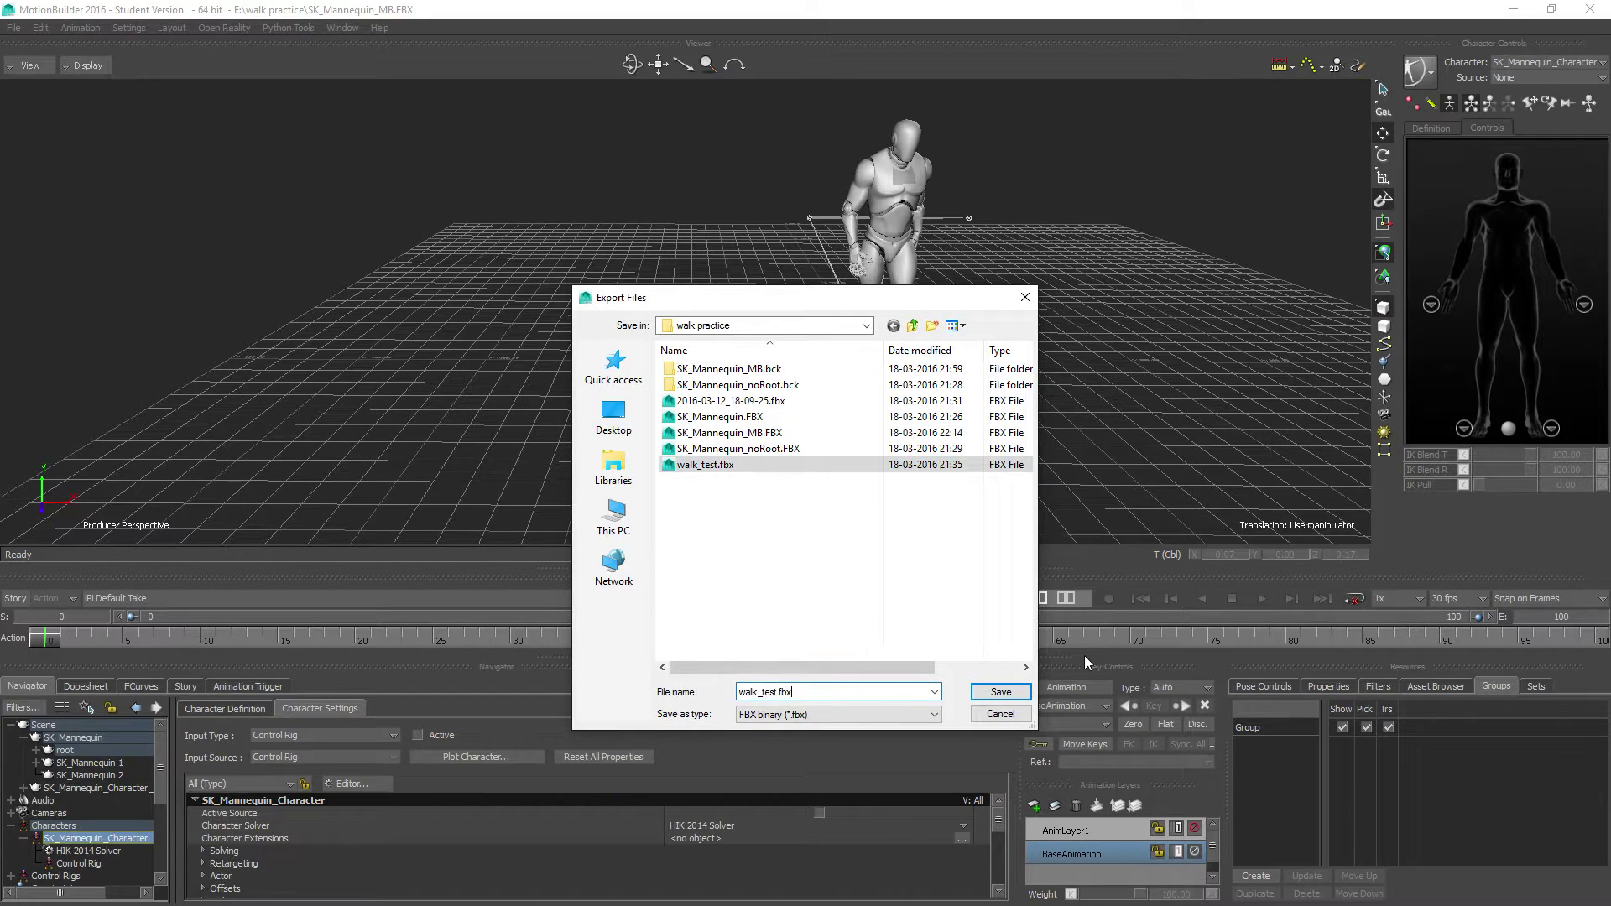
key(Return)
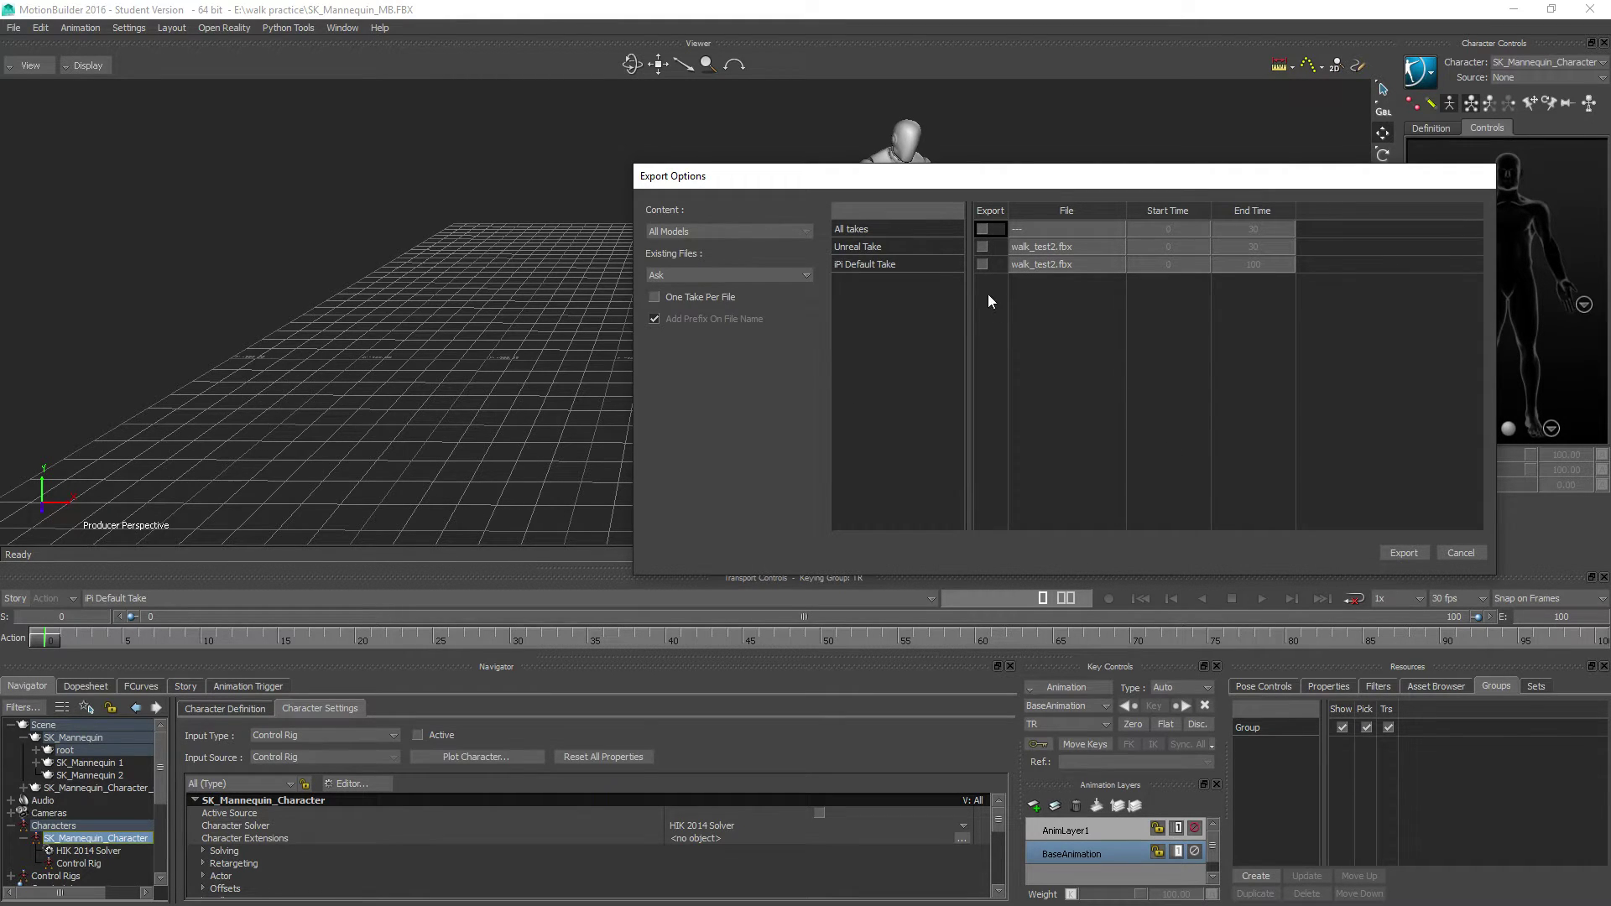
key(Return)
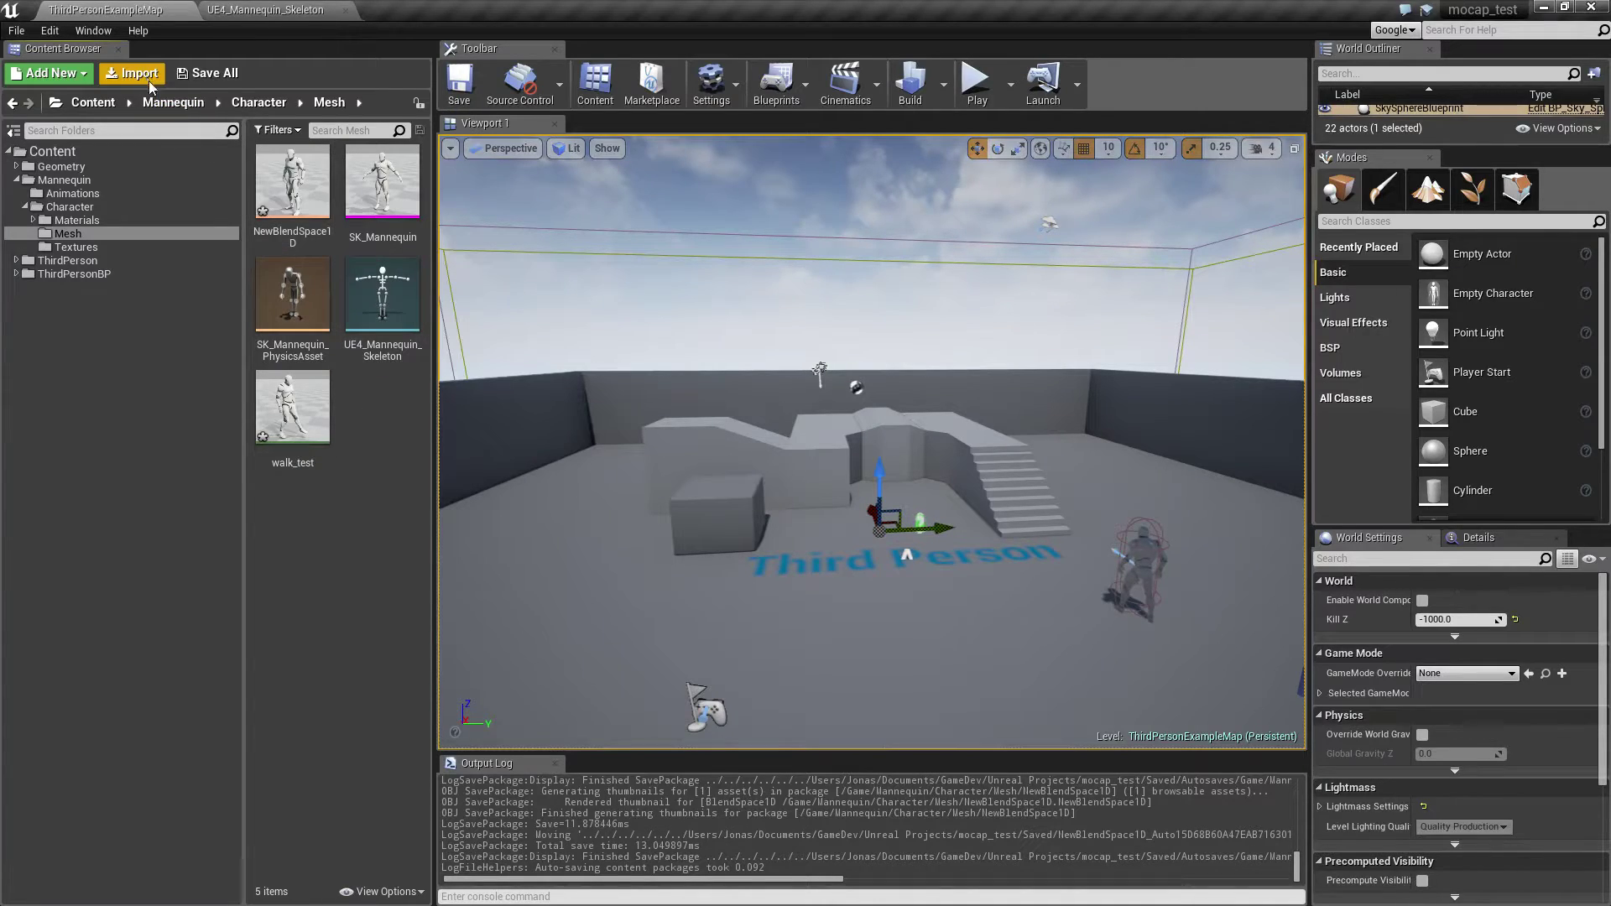
Import walk_test2.fbx into the Mesh folder on UE4_Mannequin_Skeleton and open it for preview
click(132, 73)
double_click(204, 240)
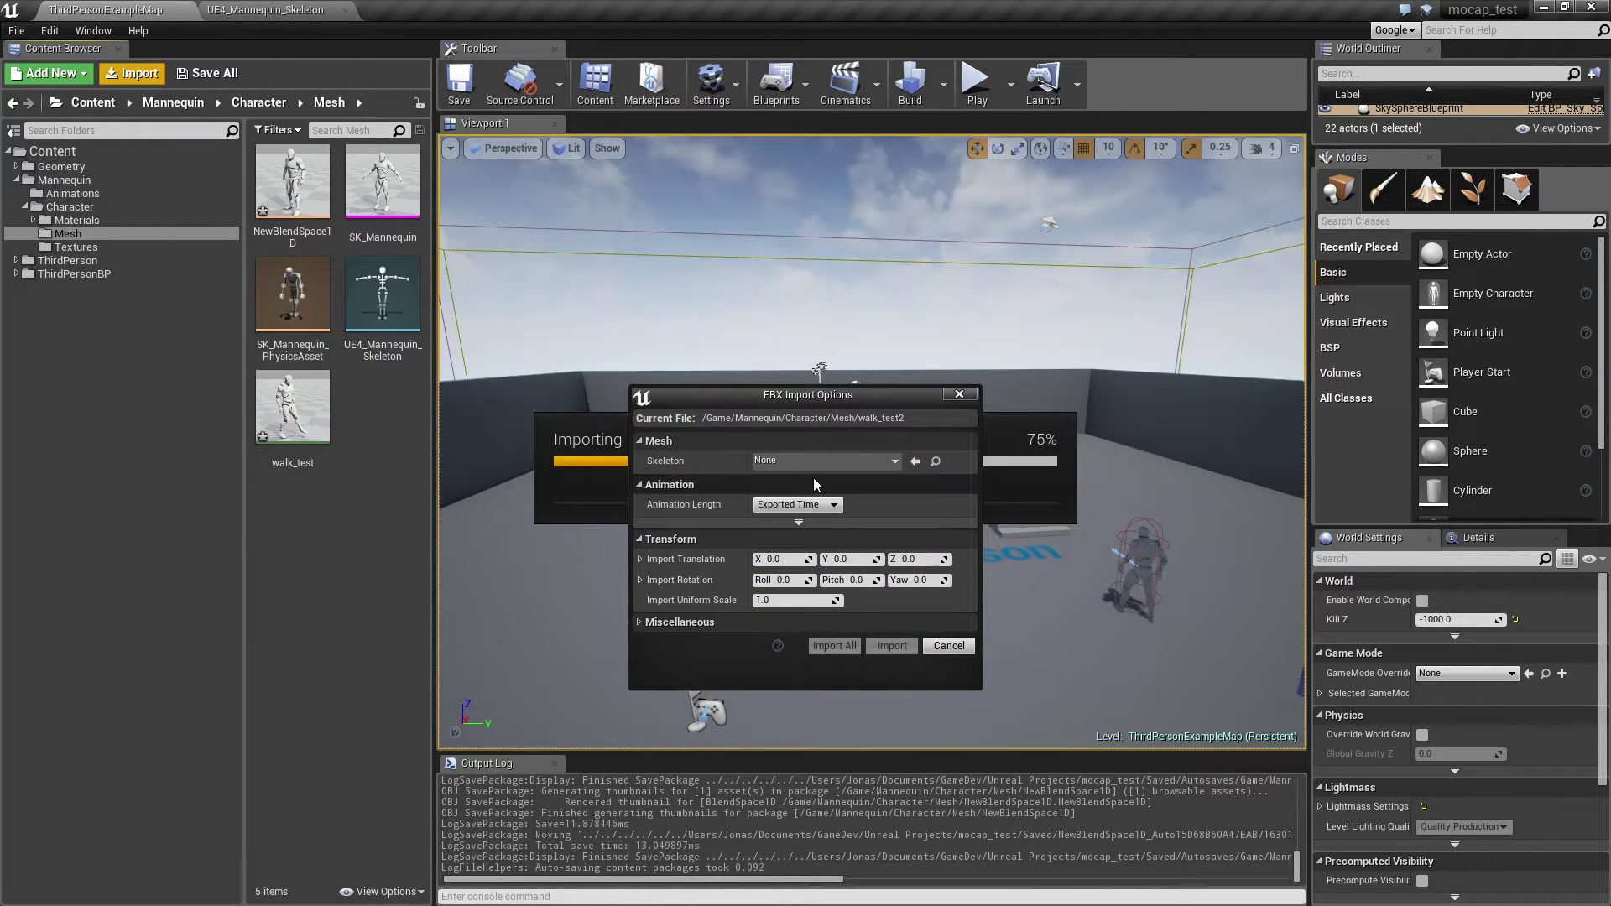
click(818, 461)
click(804, 595)
click(892, 650)
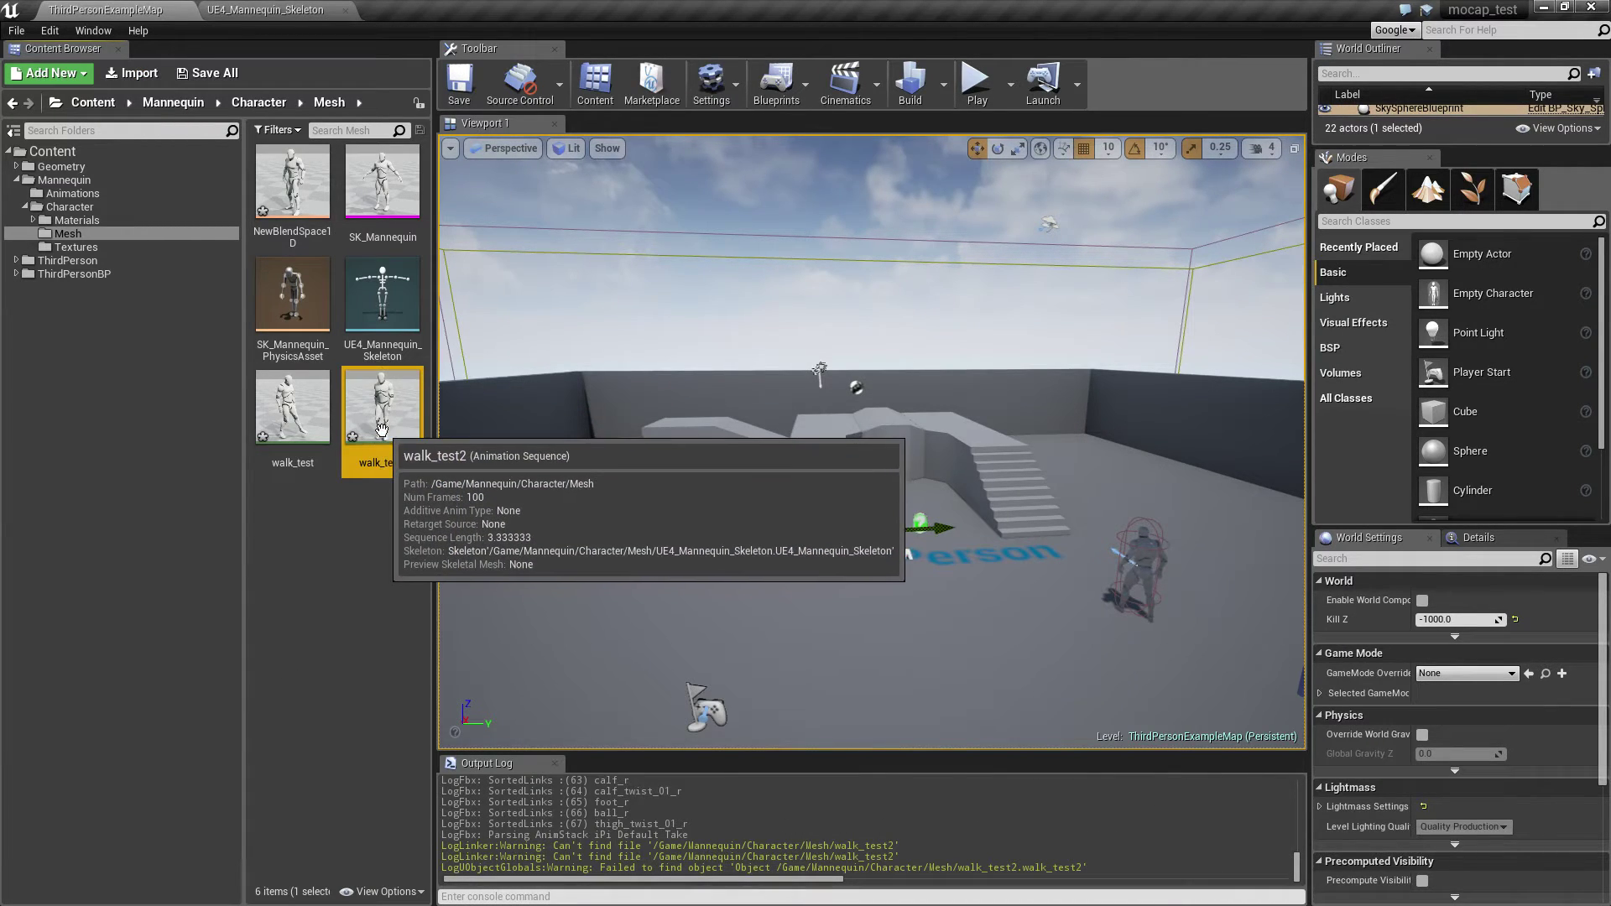
double_click(381, 424)
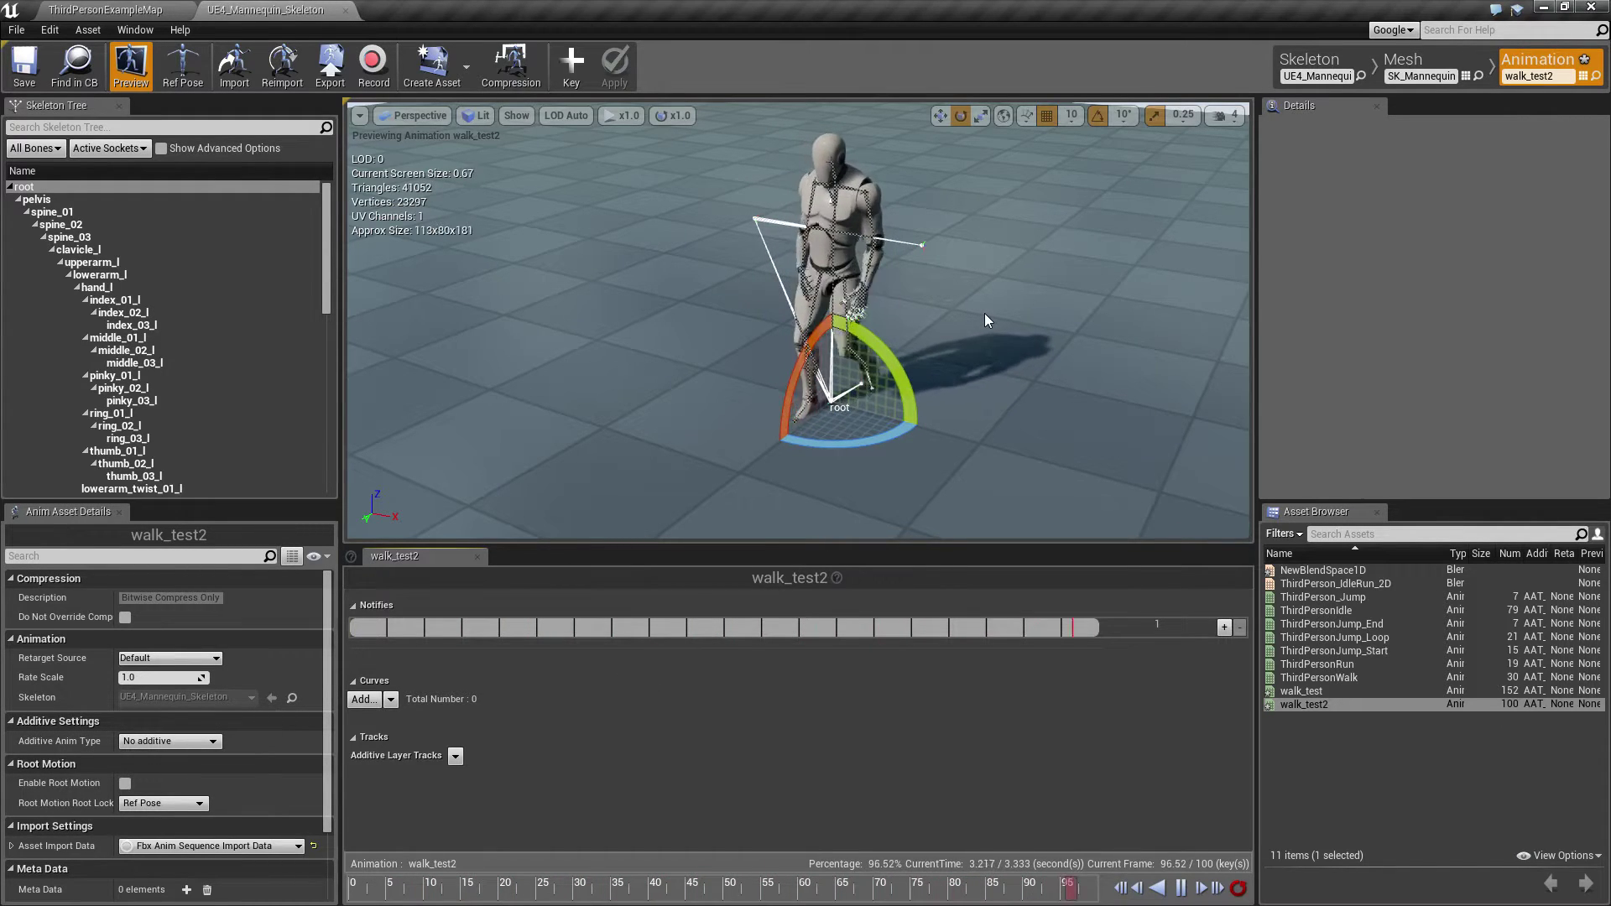
Toggle Enable Root Motion on and back off for walk_test2, then open NewBlendSpace1D
click(126, 784)
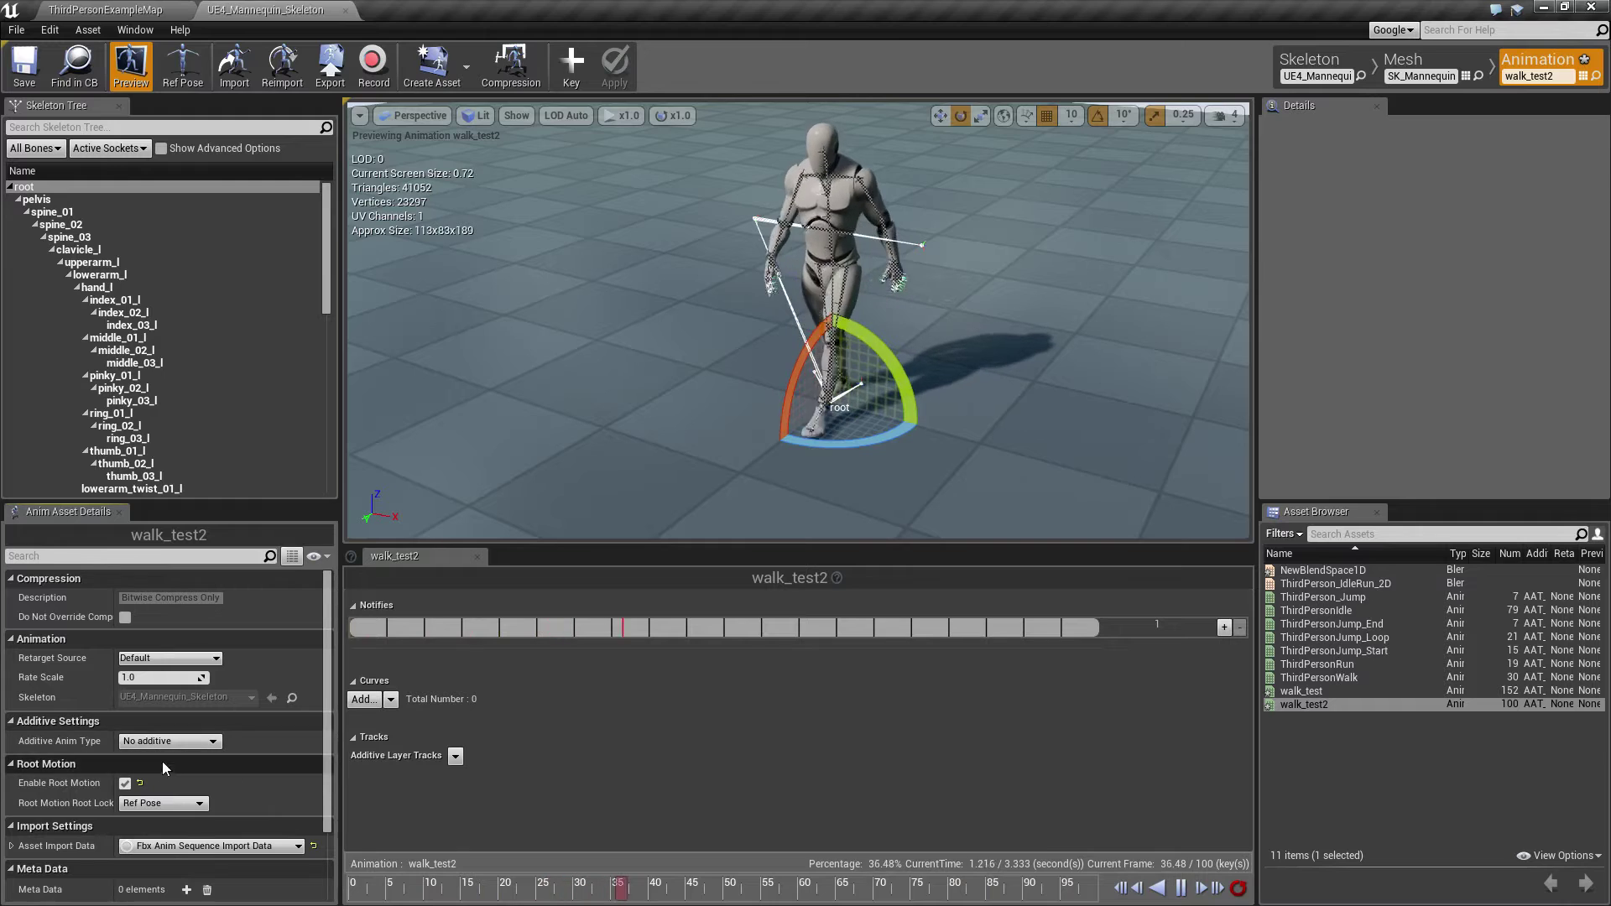
click(125, 784)
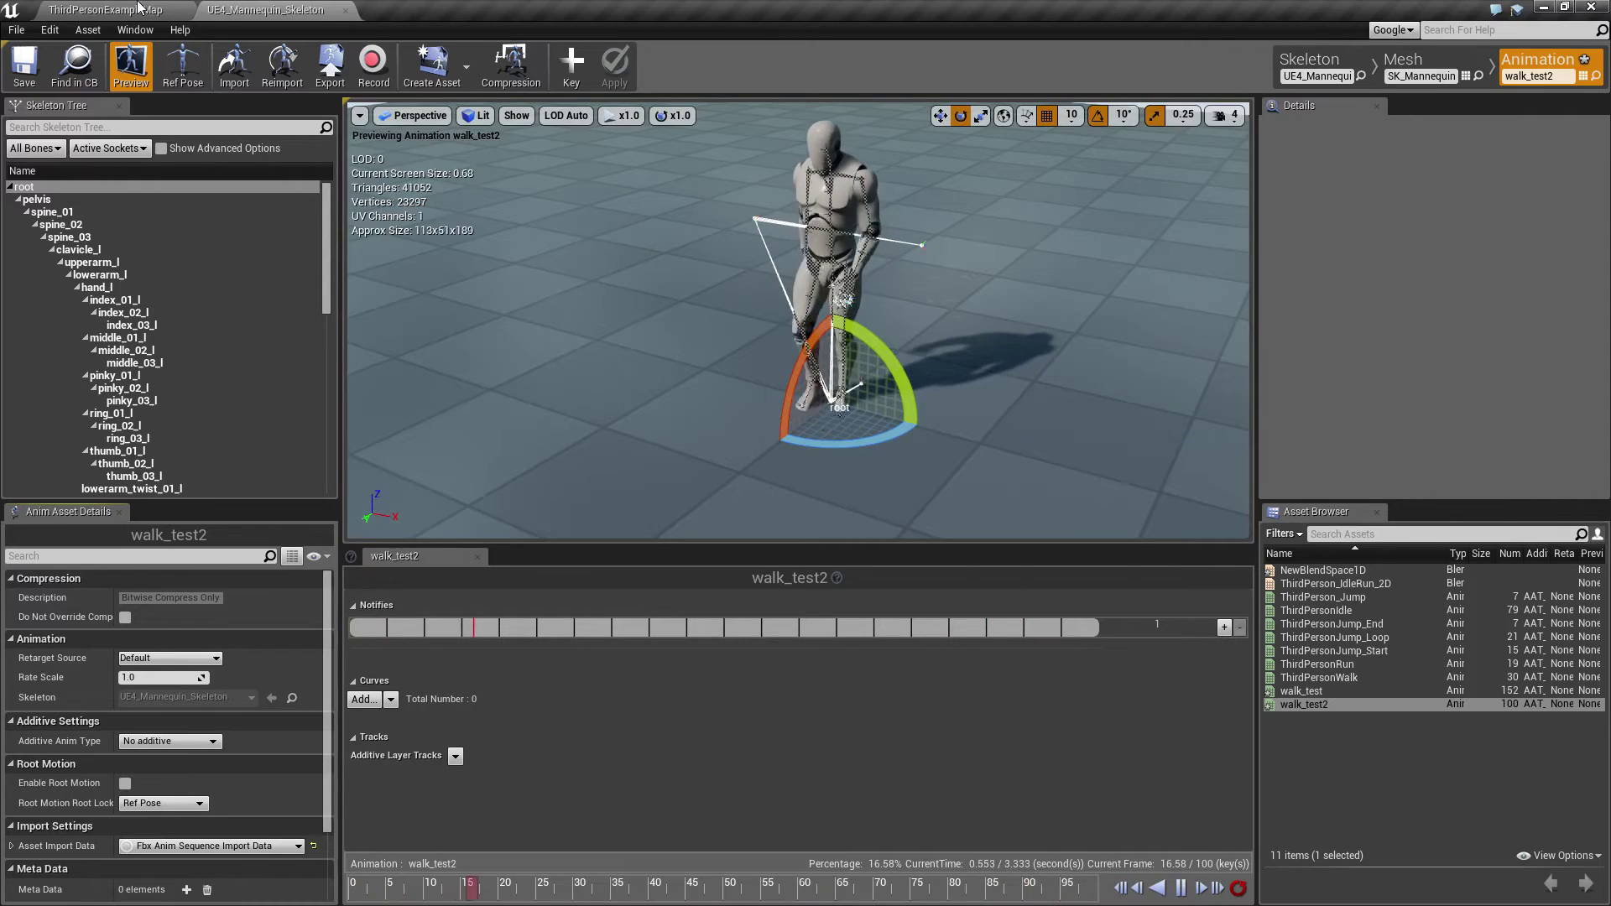
click(115, 17)
double_click(311, 185)
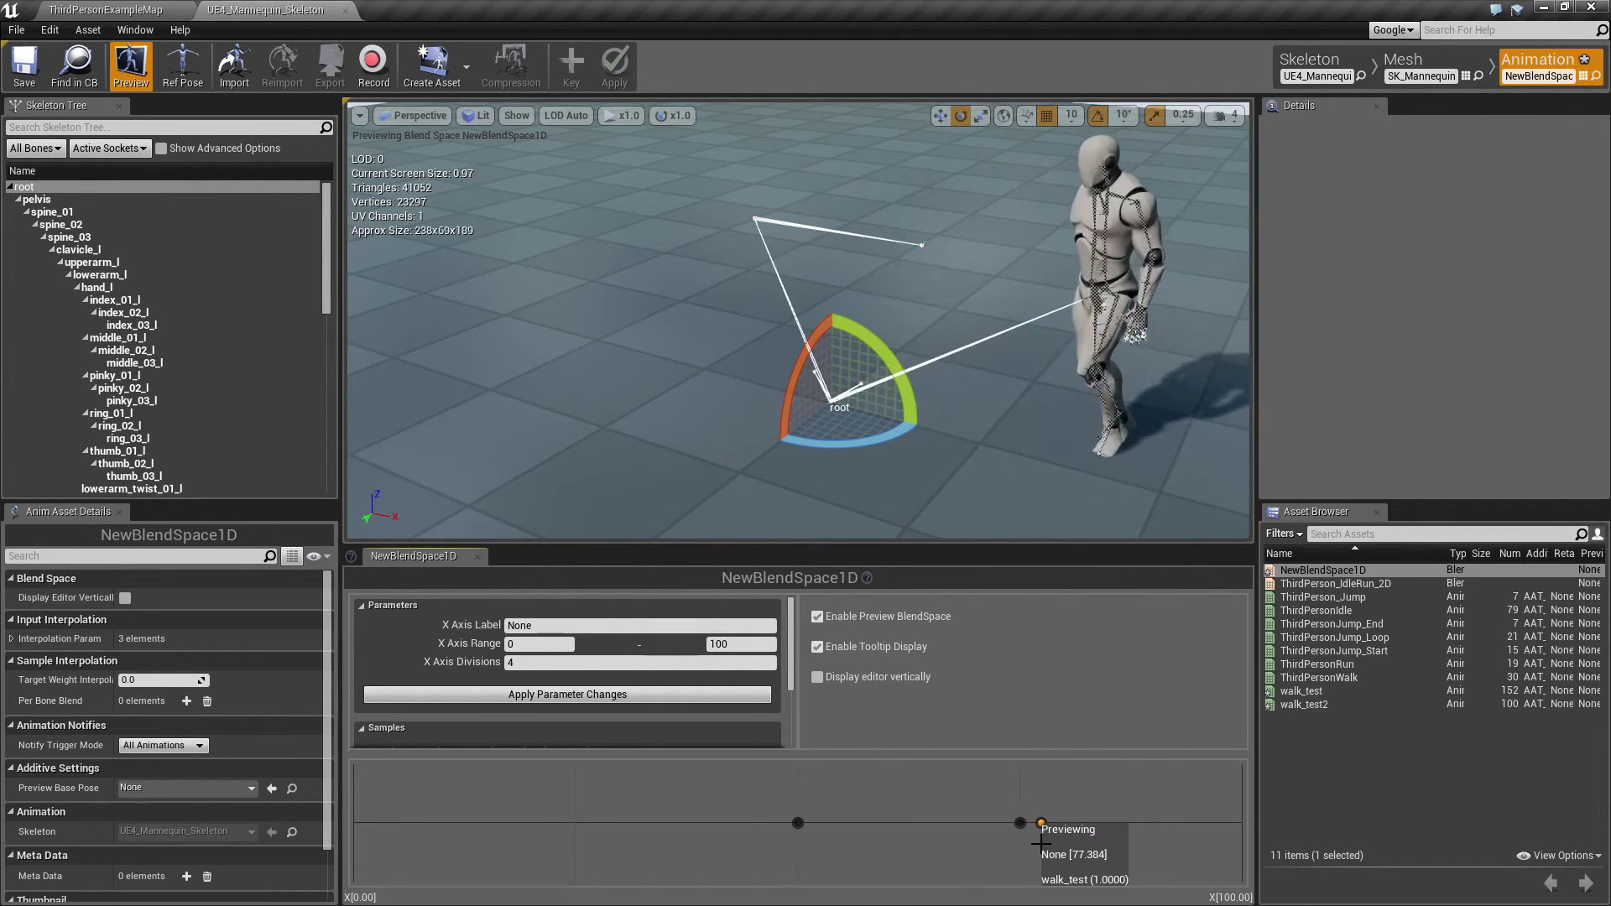
Drop walk_test2 onto the blend space graph at axis 100 and preview it blending with walk_test
drag(1305, 705, 1218, 808)
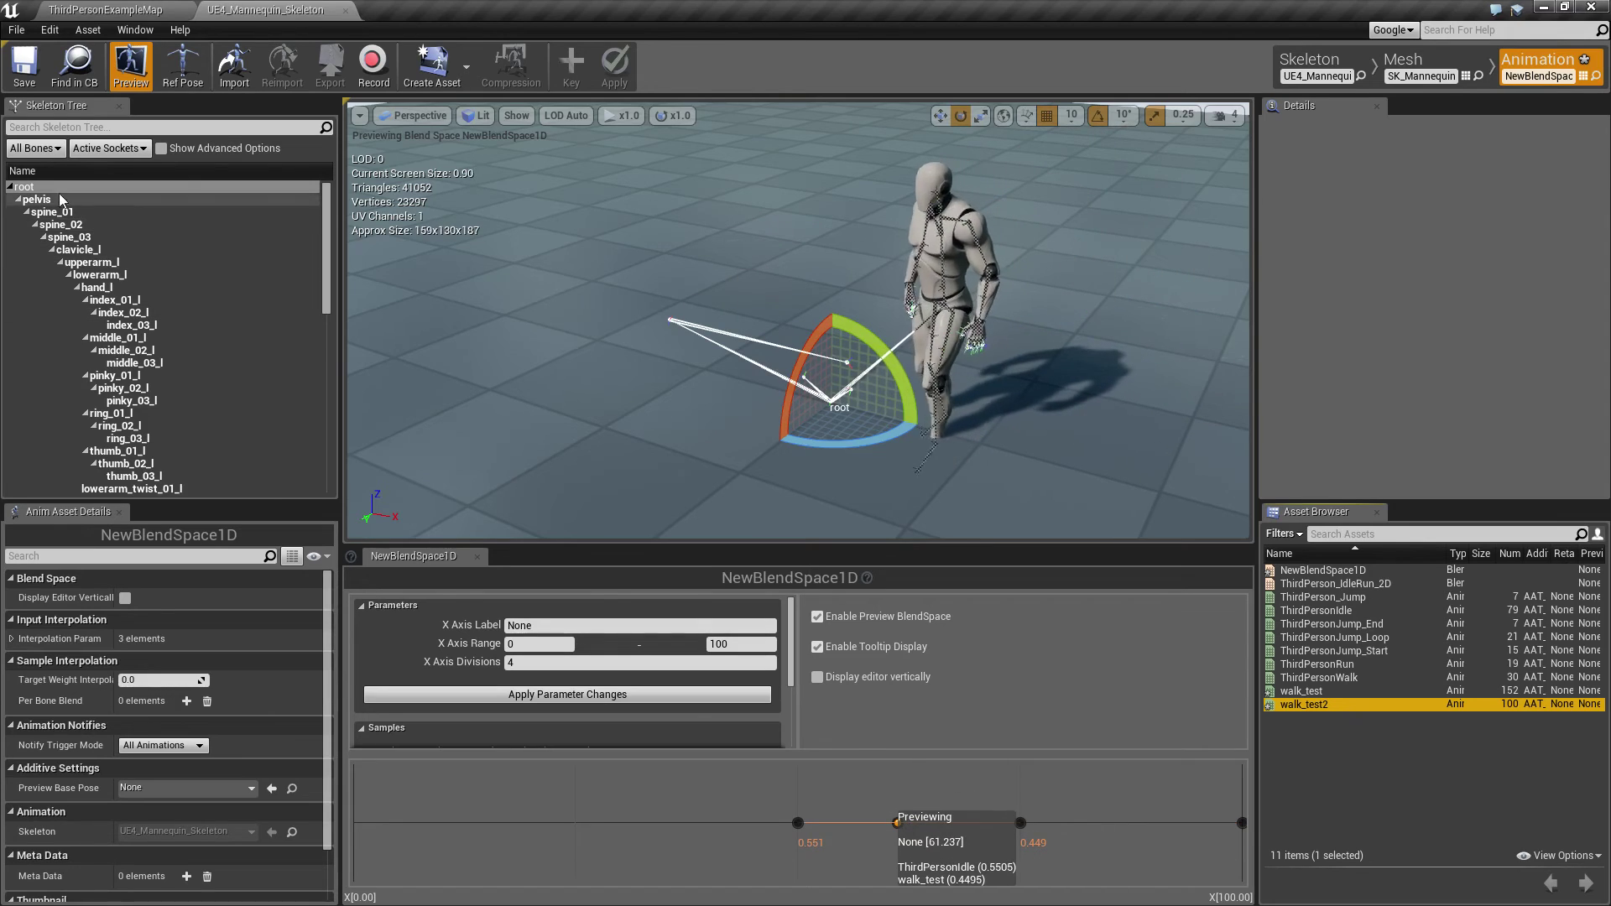
click(30, 189)
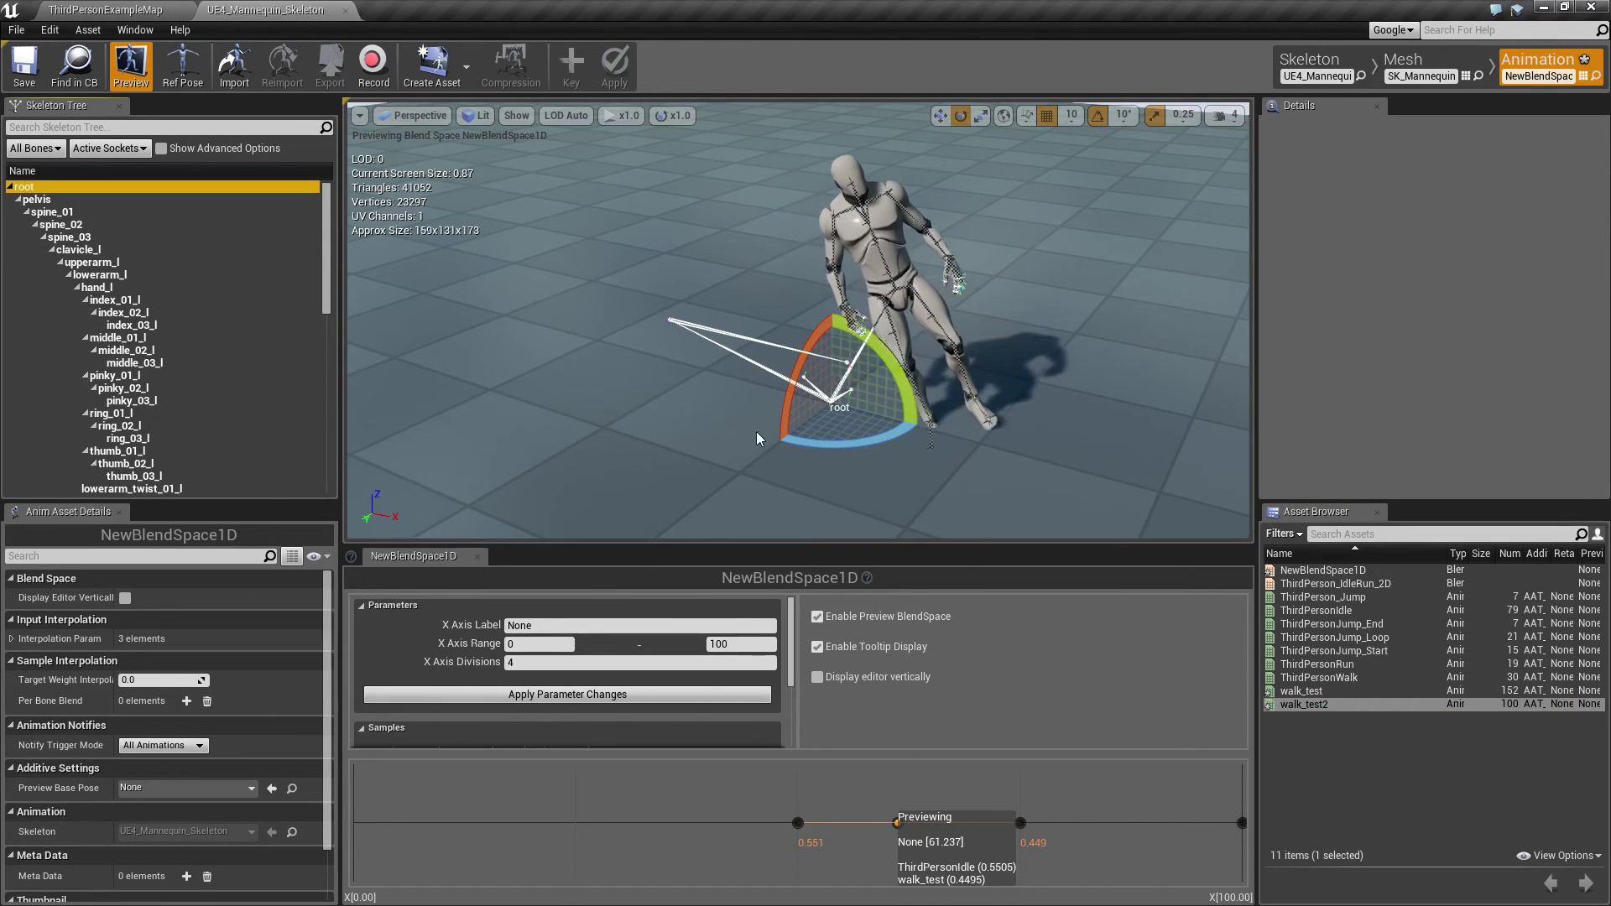